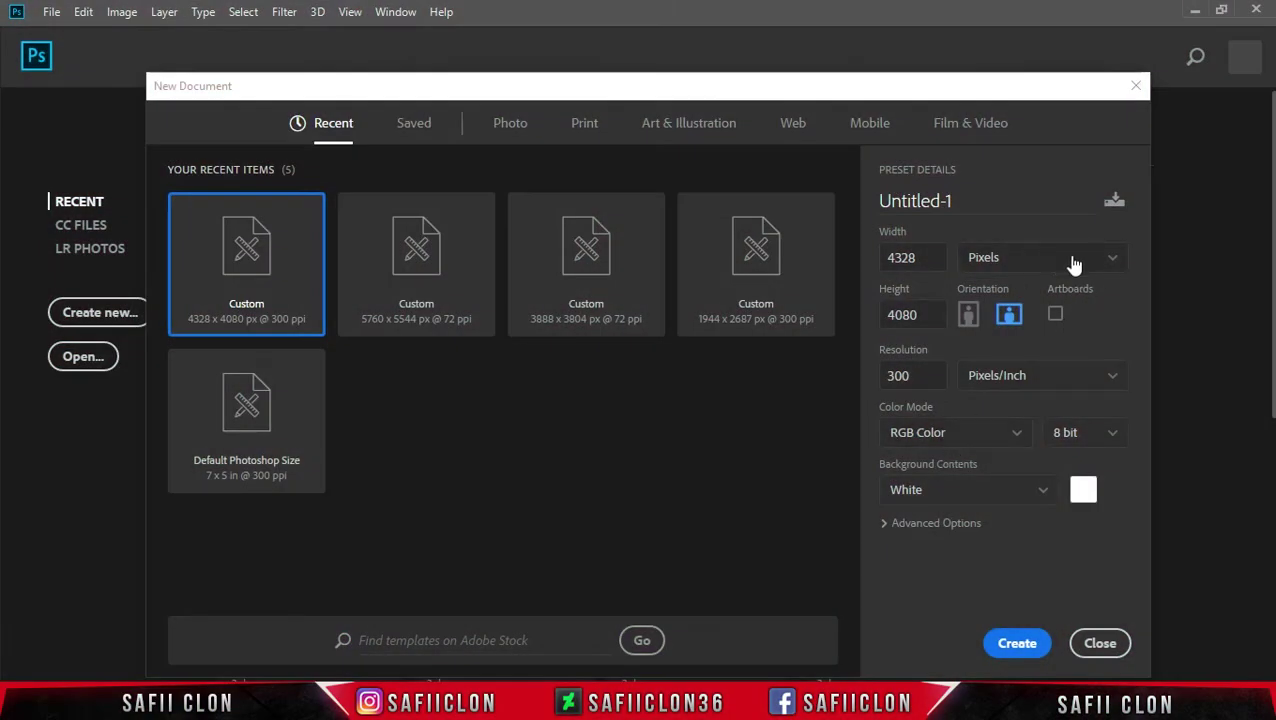
Step: Create a blank white document of 3888 × 3444 pixels at 72 pixels/inch
left_click(1049, 262)
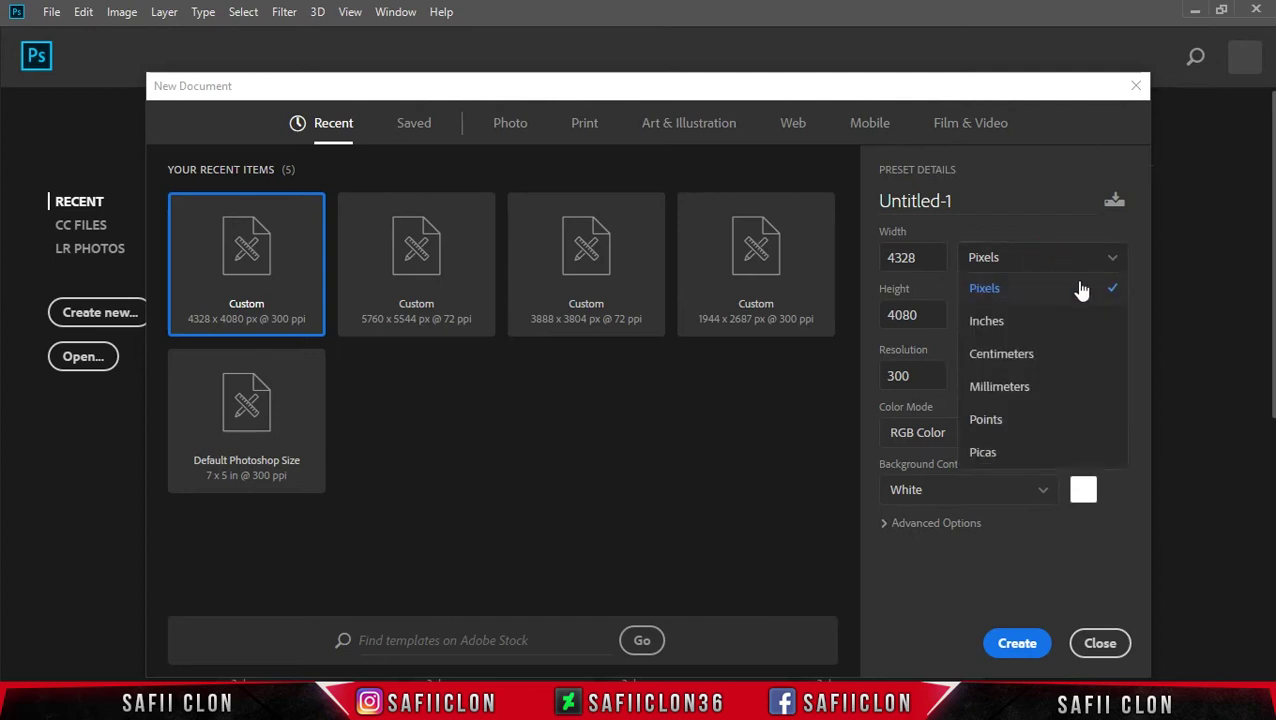
left_click(1028, 290)
left_click(912, 260)
type("3888")
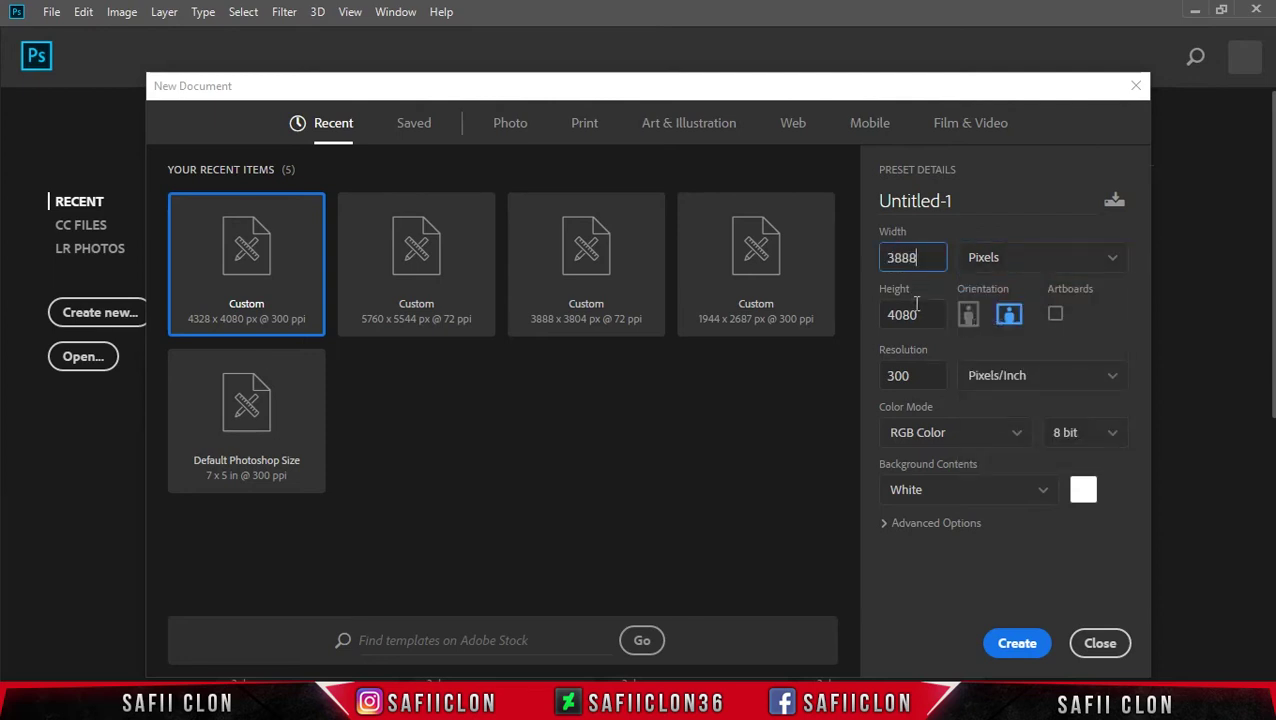
left_click_drag(921, 318, 884, 318)
type("3444")
left_click_drag(921, 375, 893, 379)
type("72")
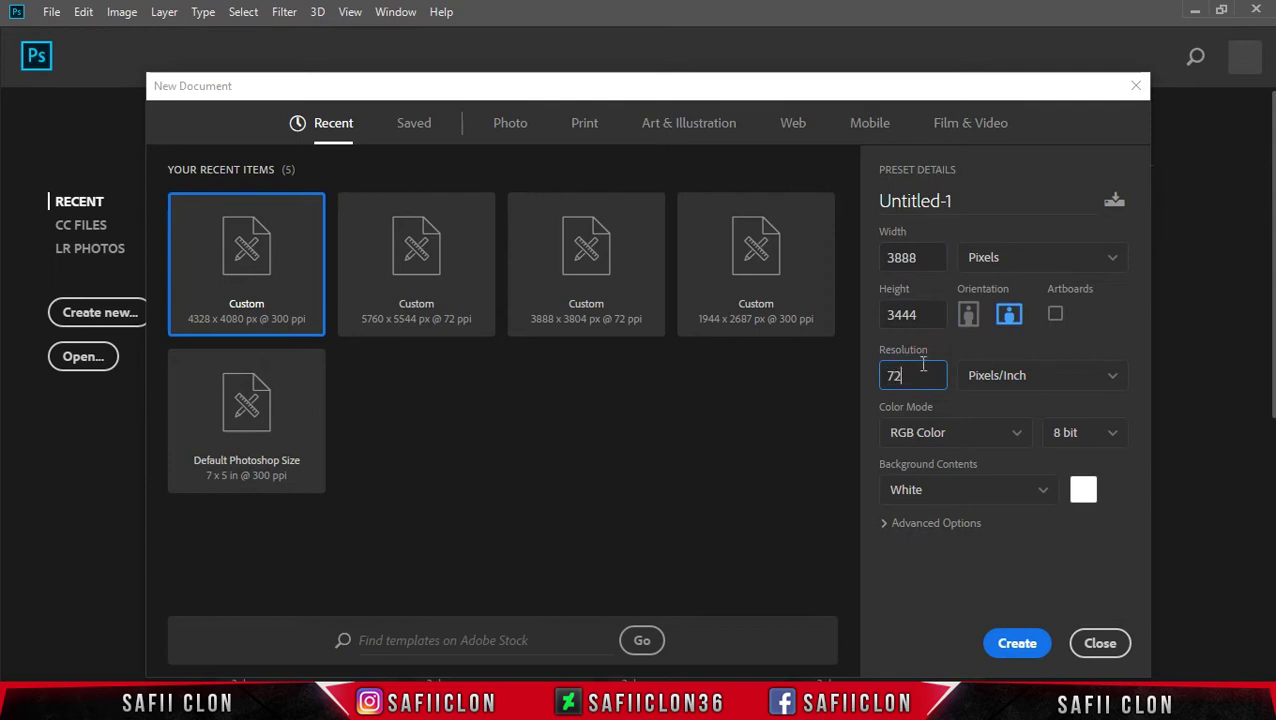
left_click(1024, 375)
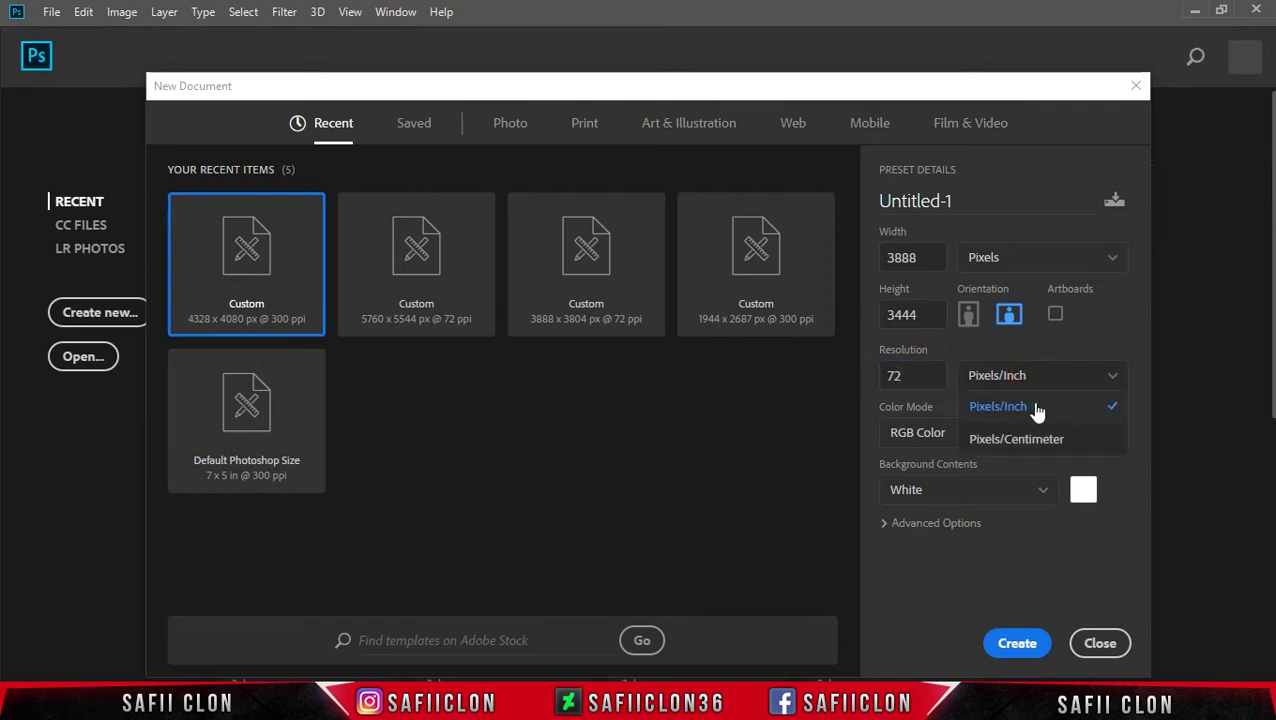
left_click(1049, 408)
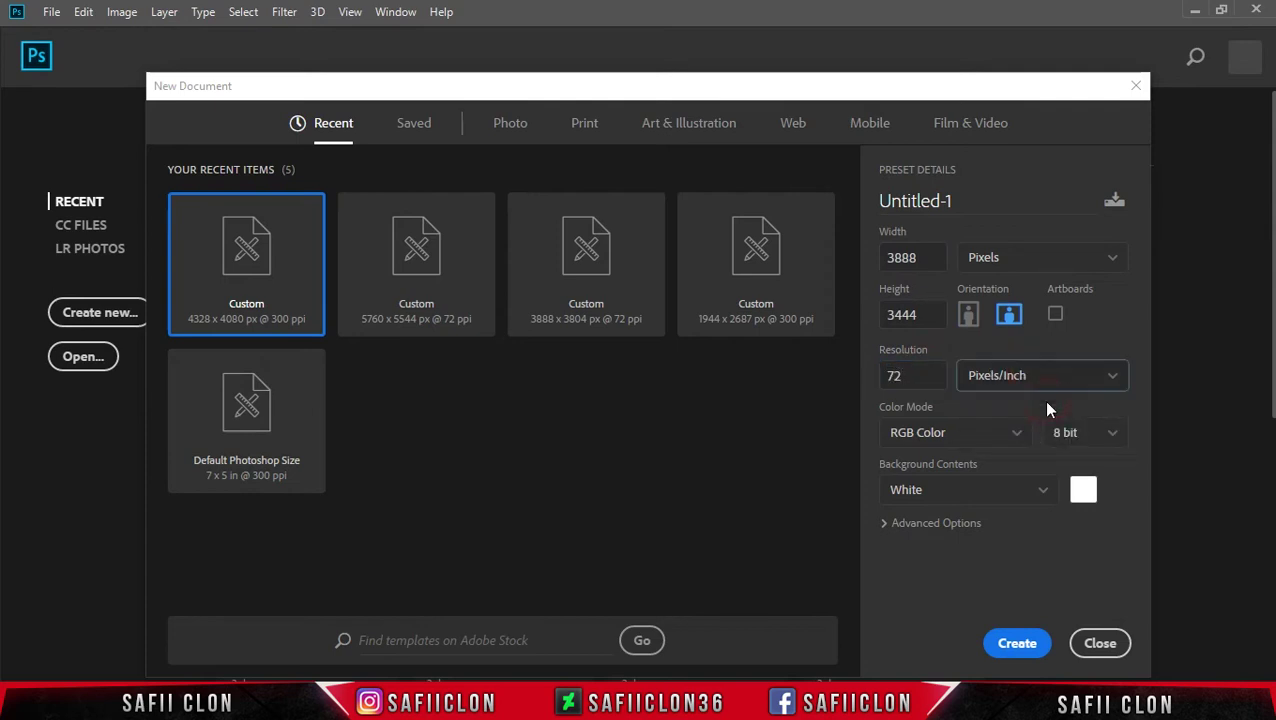
left_click(1018, 643)
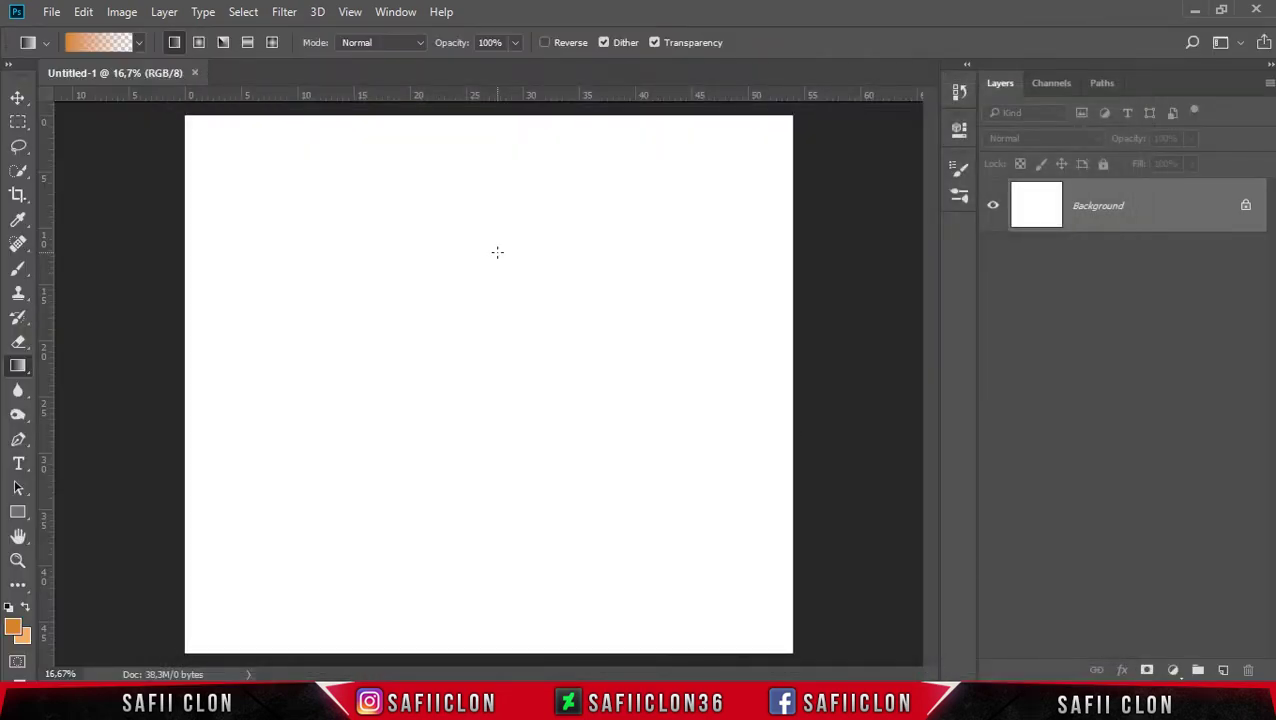
Step: Open the tintagel_cliff JPG and drop it onto the Untitled-1 canvas as Layer 1
left_click(52, 13)
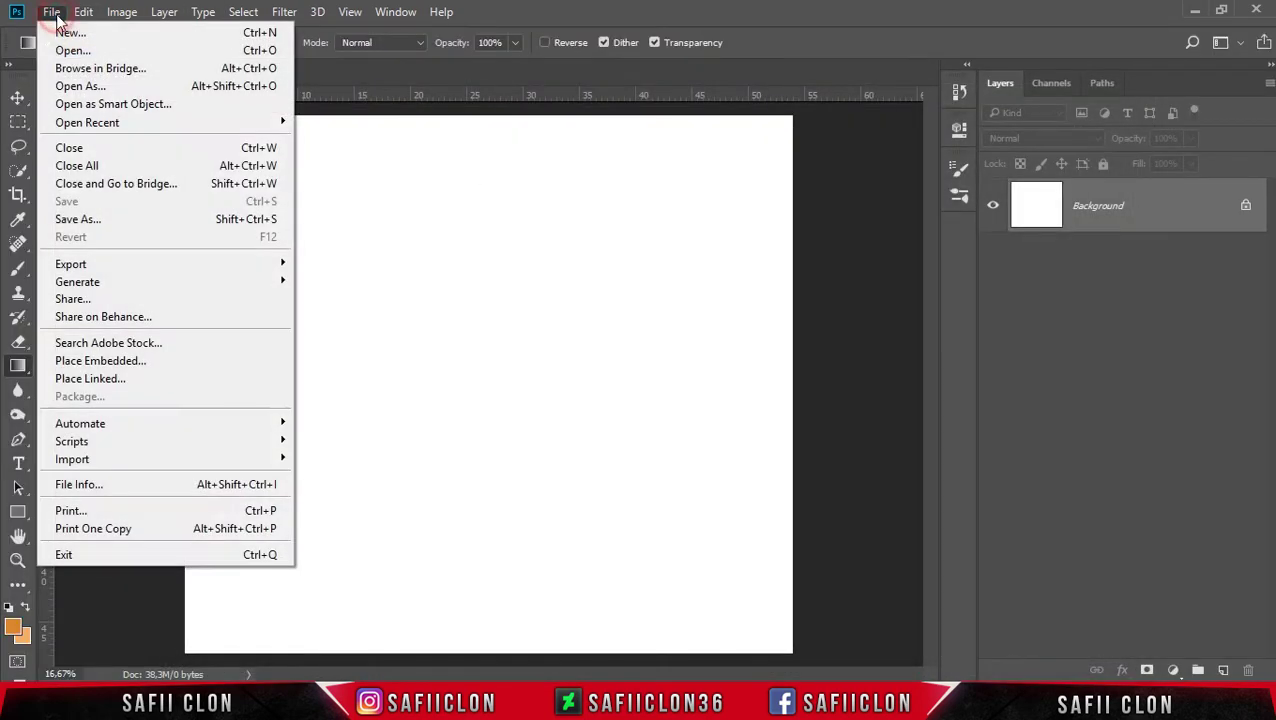
left_click(98, 53)
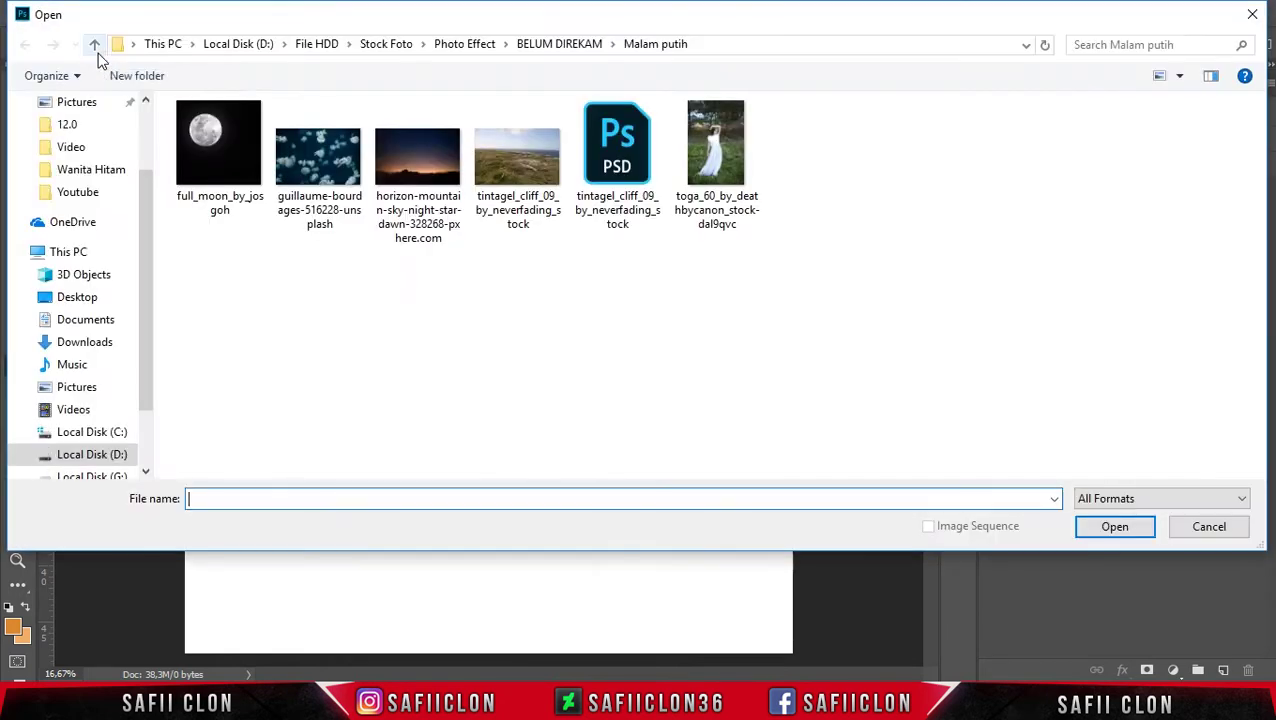
left_click(527, 160)
left_click(1107, 528)
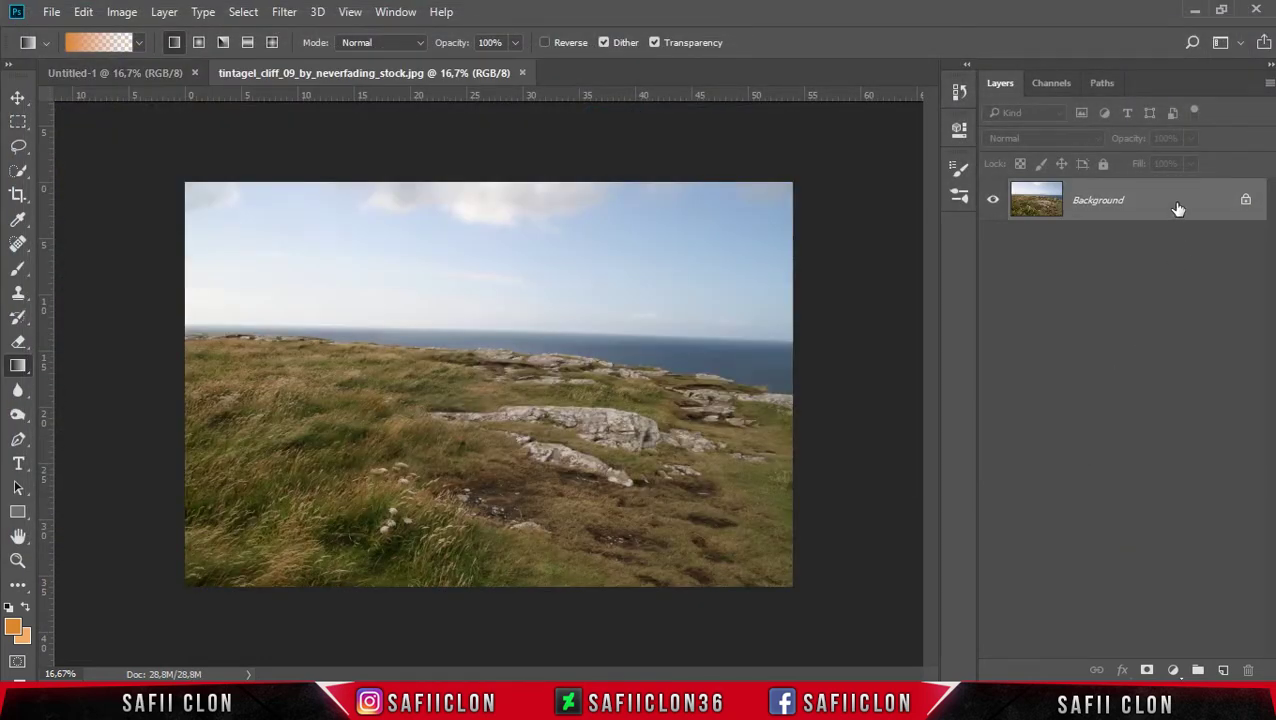
left_click_drag(1178, 208, 140, 105)
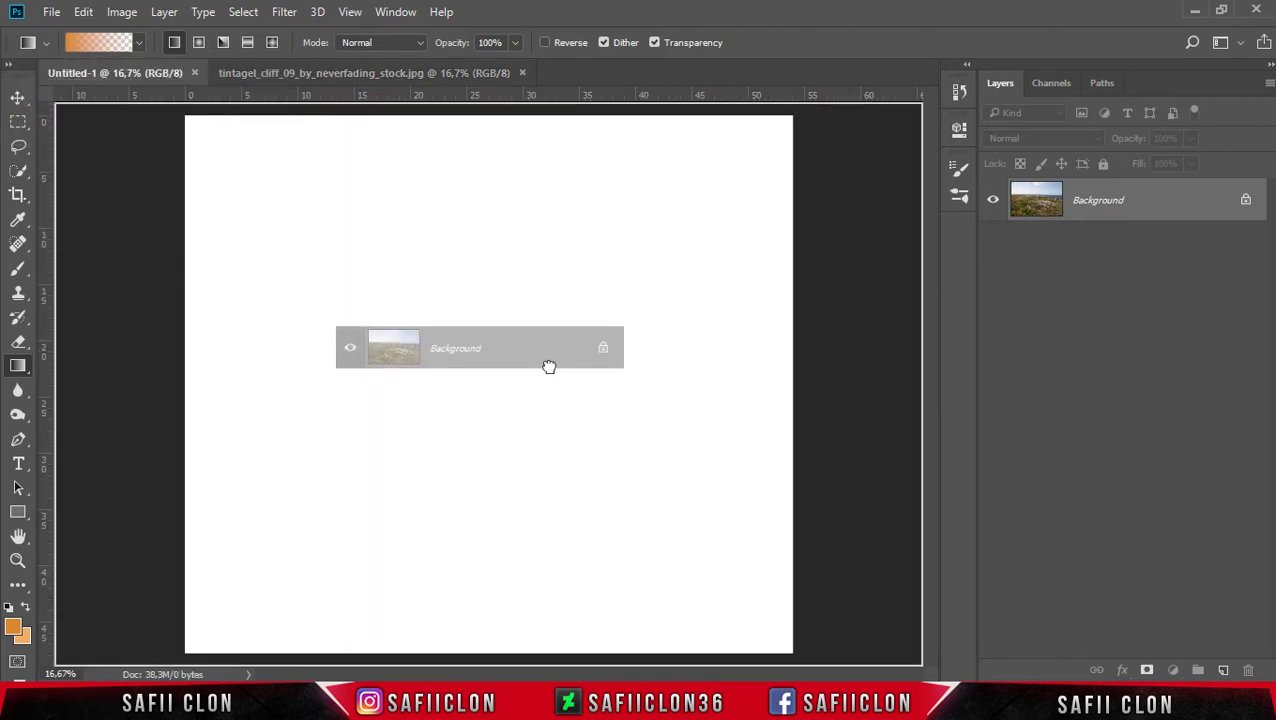
left_click_drag(140, 105, 549, 386)
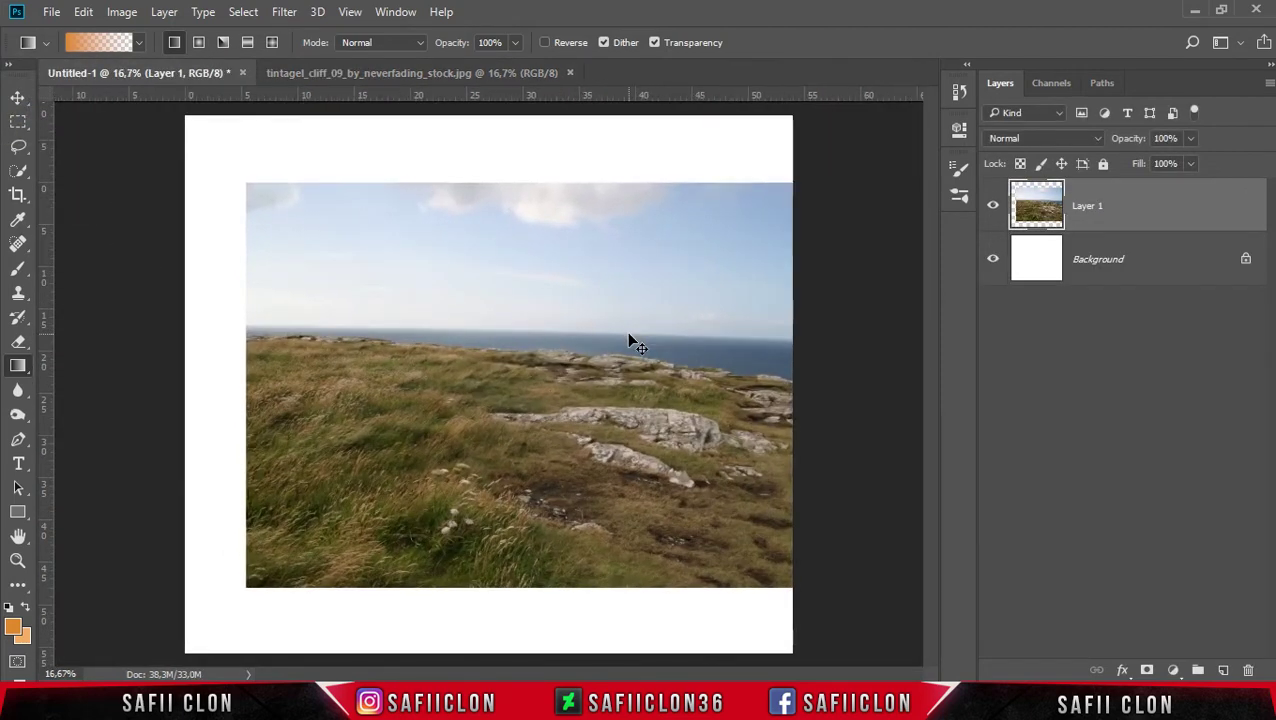
Step: Free-transform the cliff photo, scaling it up to the canvas width and moving it lower
key("ctrl+t")
left_click_drag(692, 305, 616, 379)
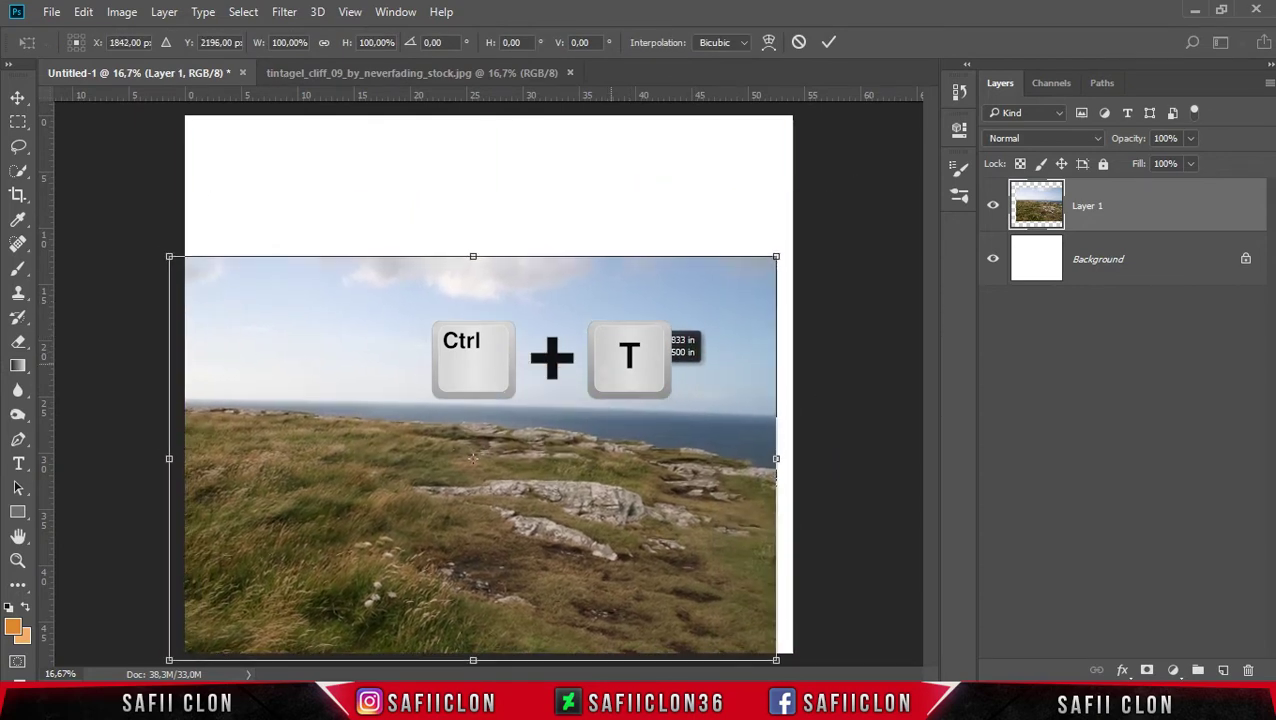
left_click(779, 259)
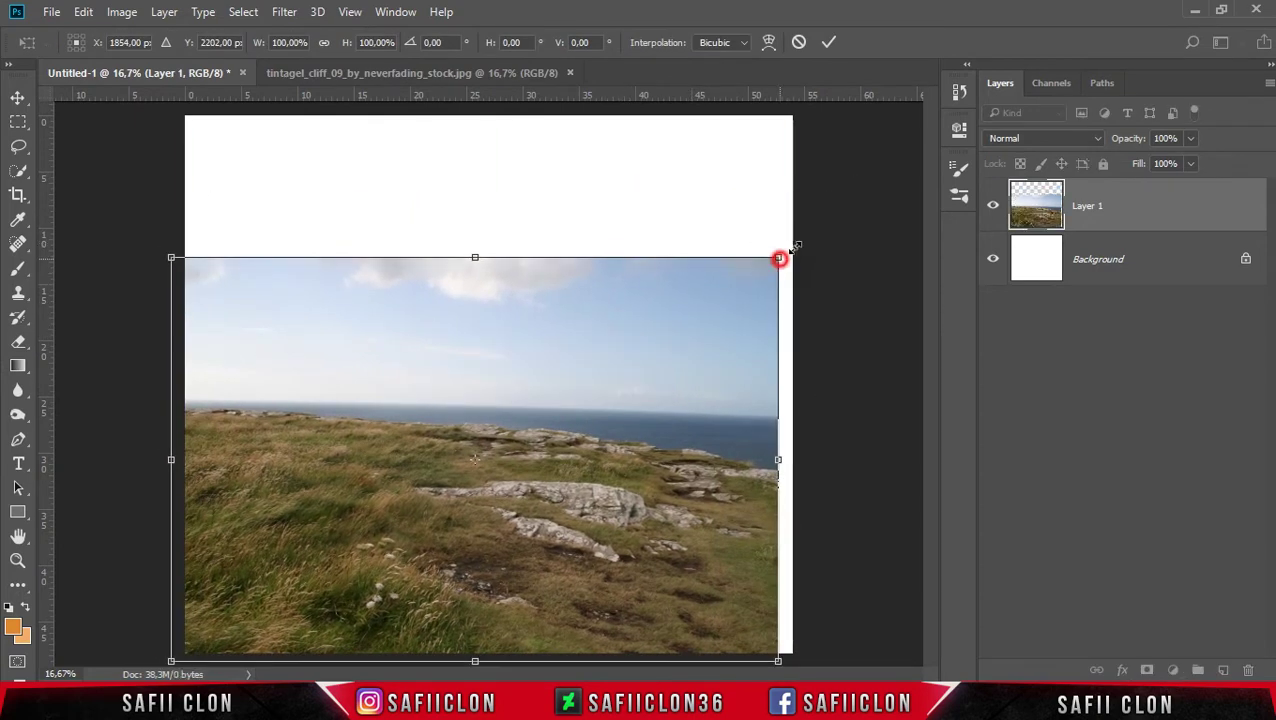
left_click_drag(779, 259, 795, 249)
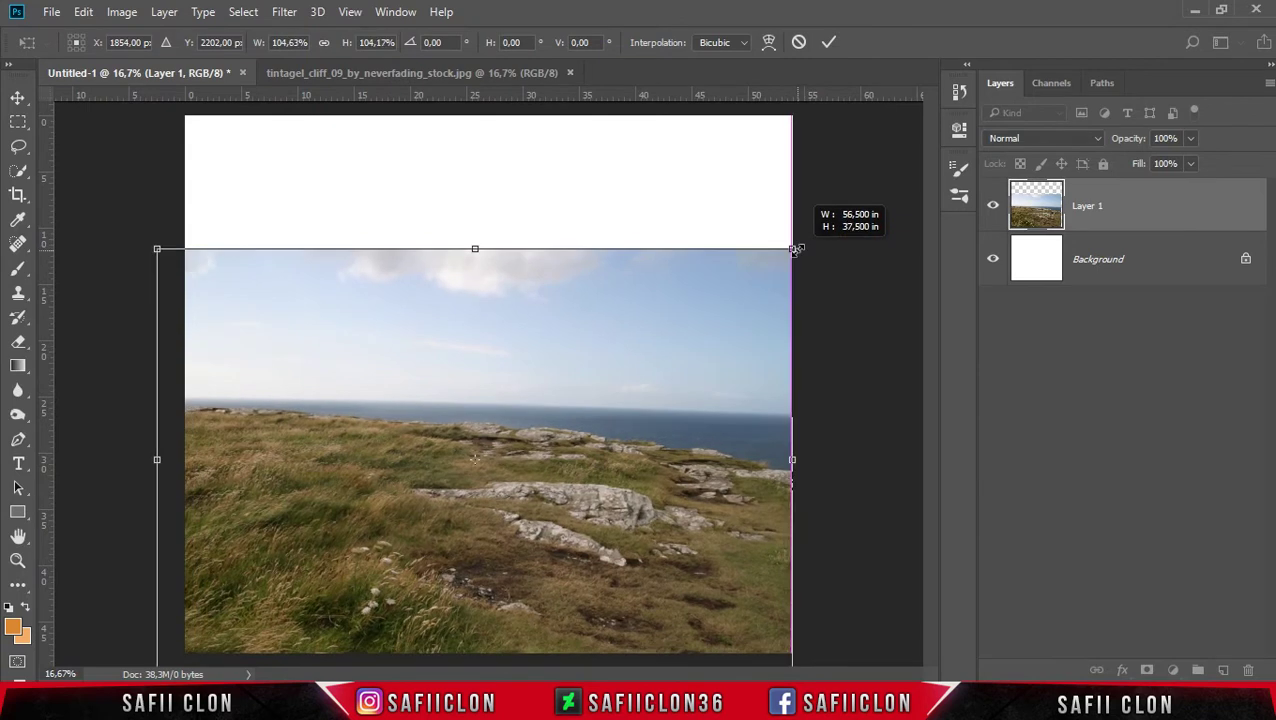
left_click_drag(793, 249, 802, 242)
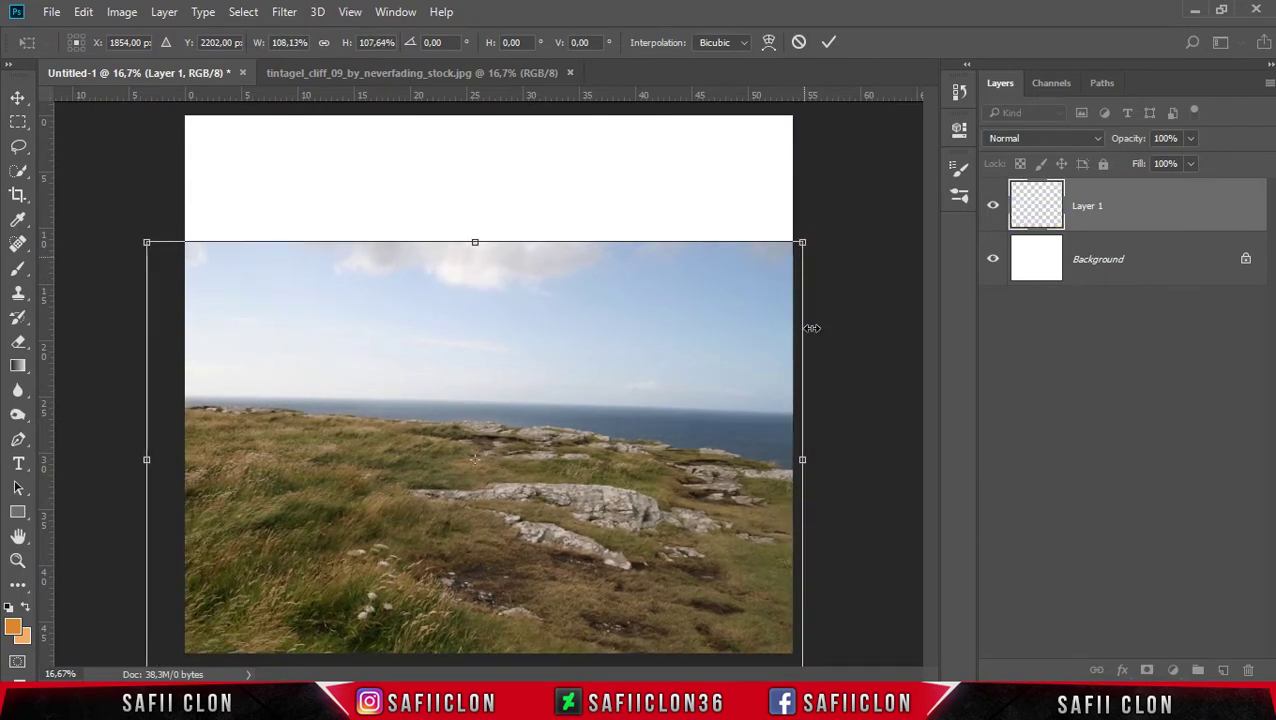
left_click_drag(810, 454, 800, 452)
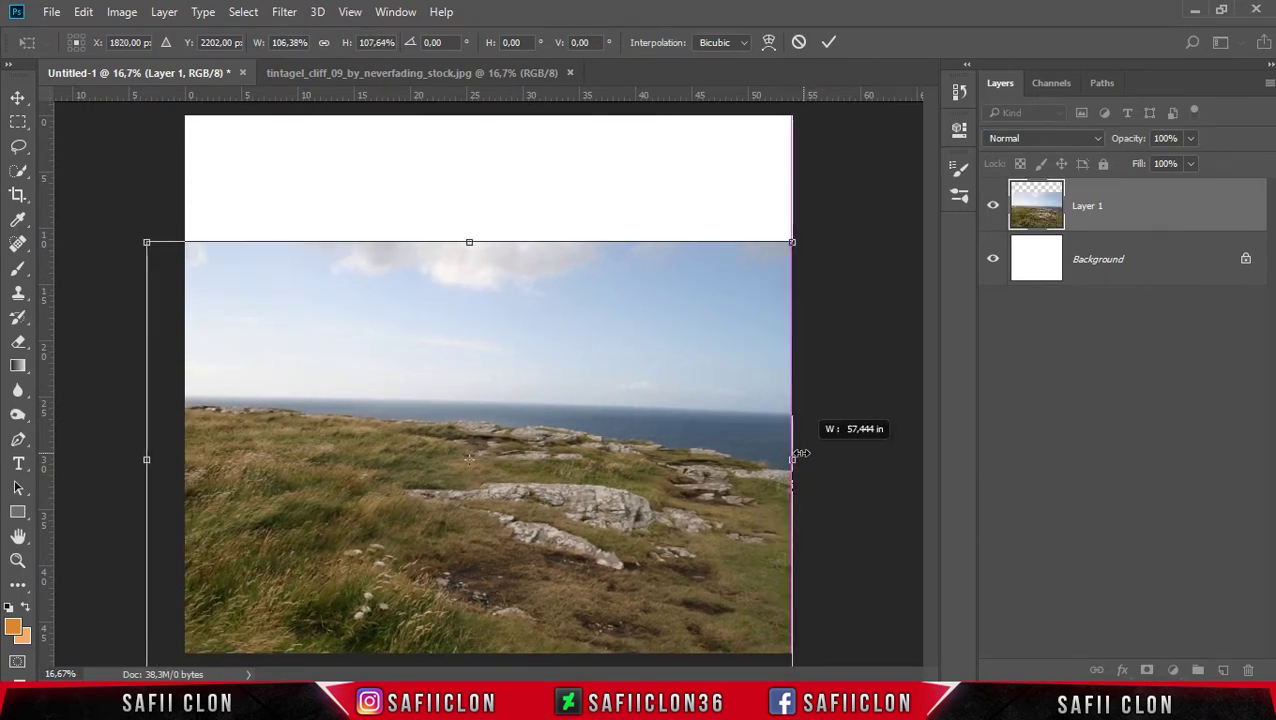
left_click_drag(650, 384, 637, 530)
mouse_move(812, 222)
left_mouse_down()
mouse_move(797, 165)
mouse_move(787, 183)
left_mouse_up()
Step: Refine the cliff photo's roughly −9.4° tilt and enlargement to cover the lower canvas, then commit
left_click_drag(698, 290, 740, 255)
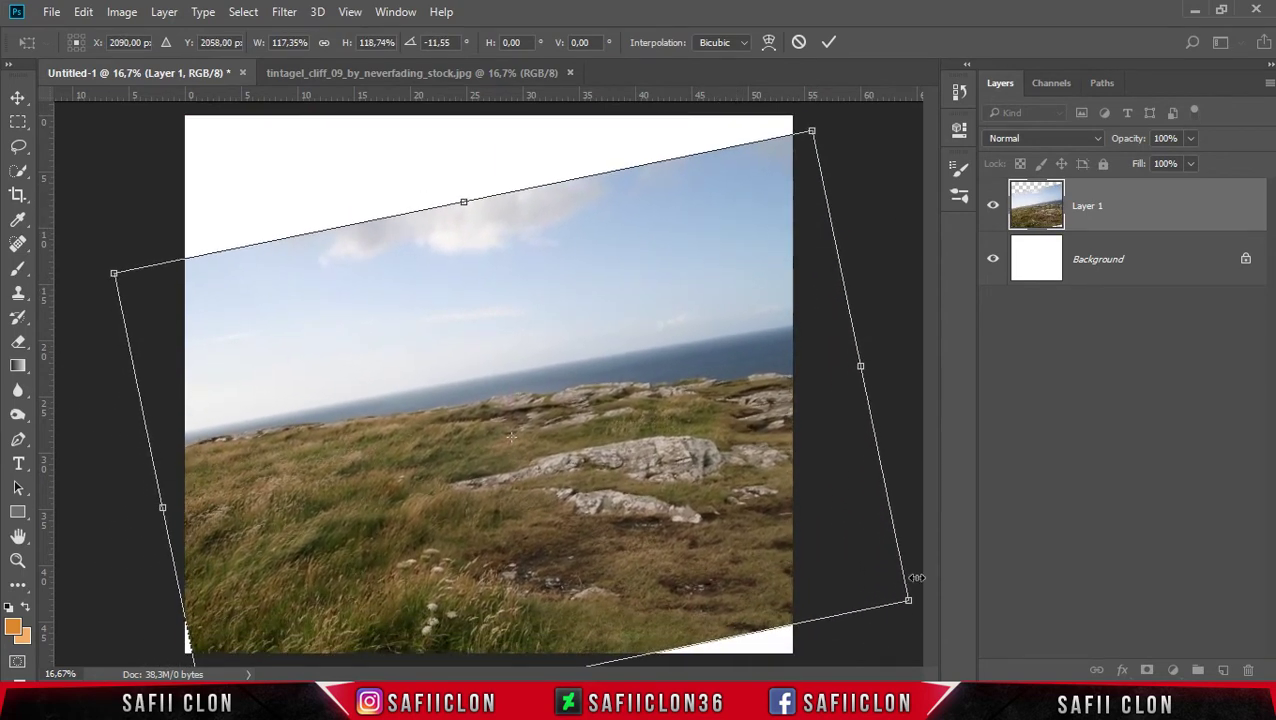
left_click_drag(900, 627, 883, 427)
left_click_drag(760, 430, 757, 450)
left_click_drag(886, 384, 887, 381)
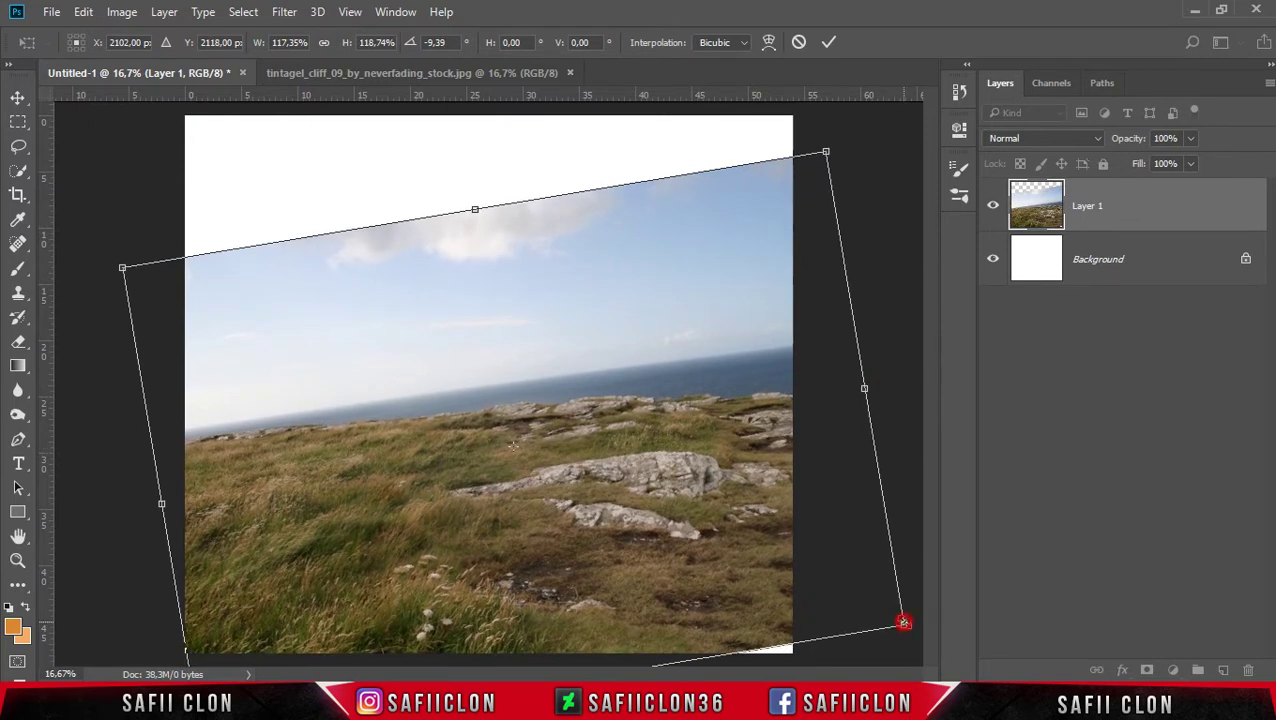
left_click_drag(903, 623, 920, 632)
left_click_drag(122, 267, 115, 264)
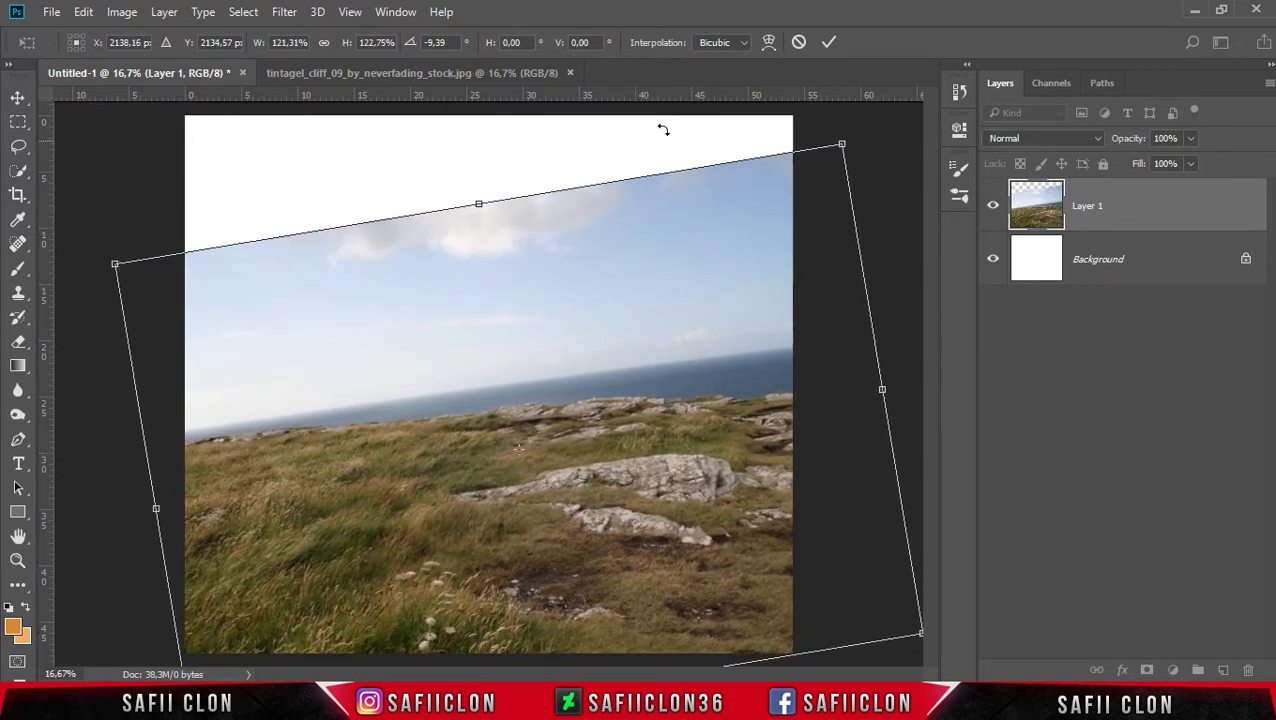
left_click(827, 42)
Step: Select the Gradient tool and adjust the zoom to view the whole canvas
key("g")
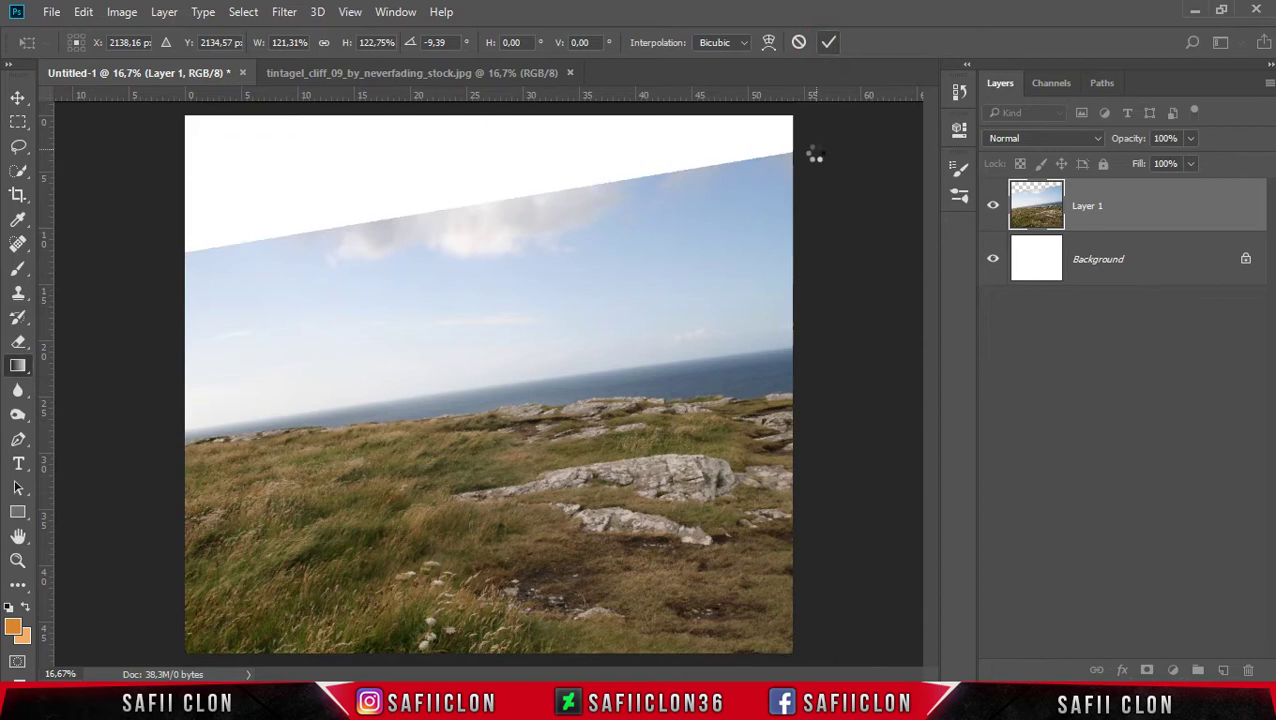
key("ctrl+minus")
key("ctrl+minus")
key("ctrl+plus")
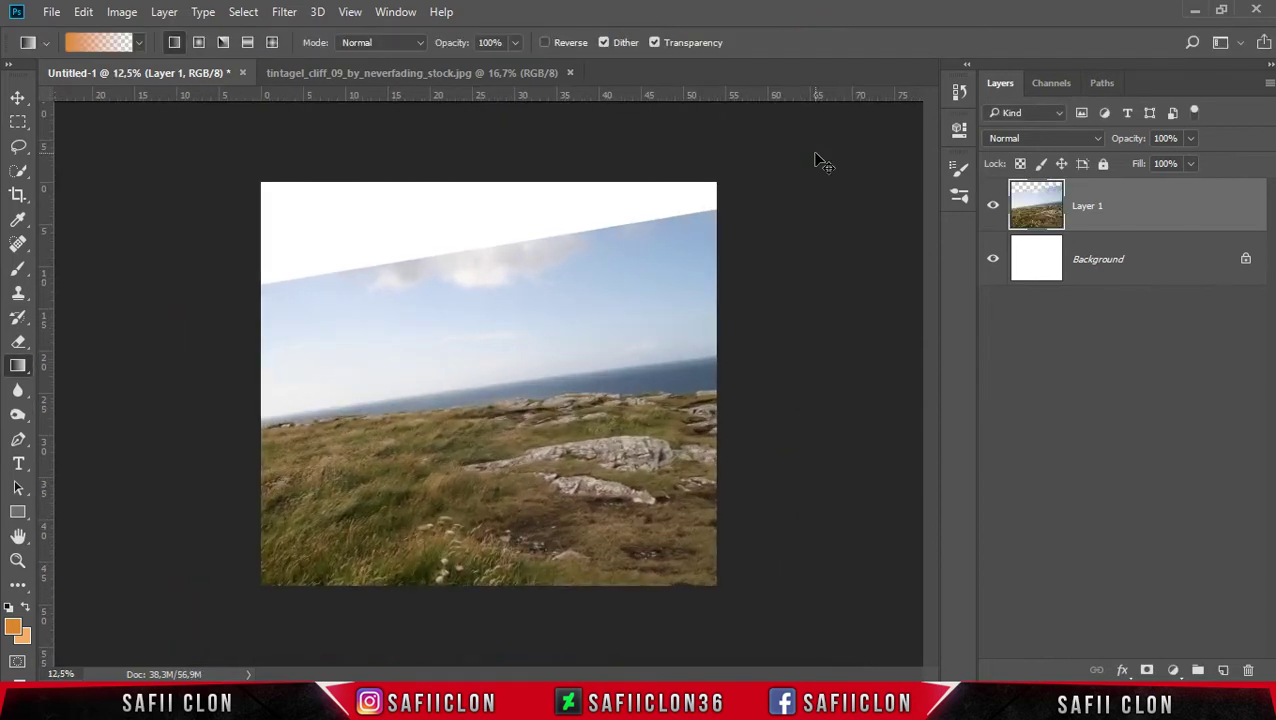
key("ctrl+plus")
left_click(349, 12)
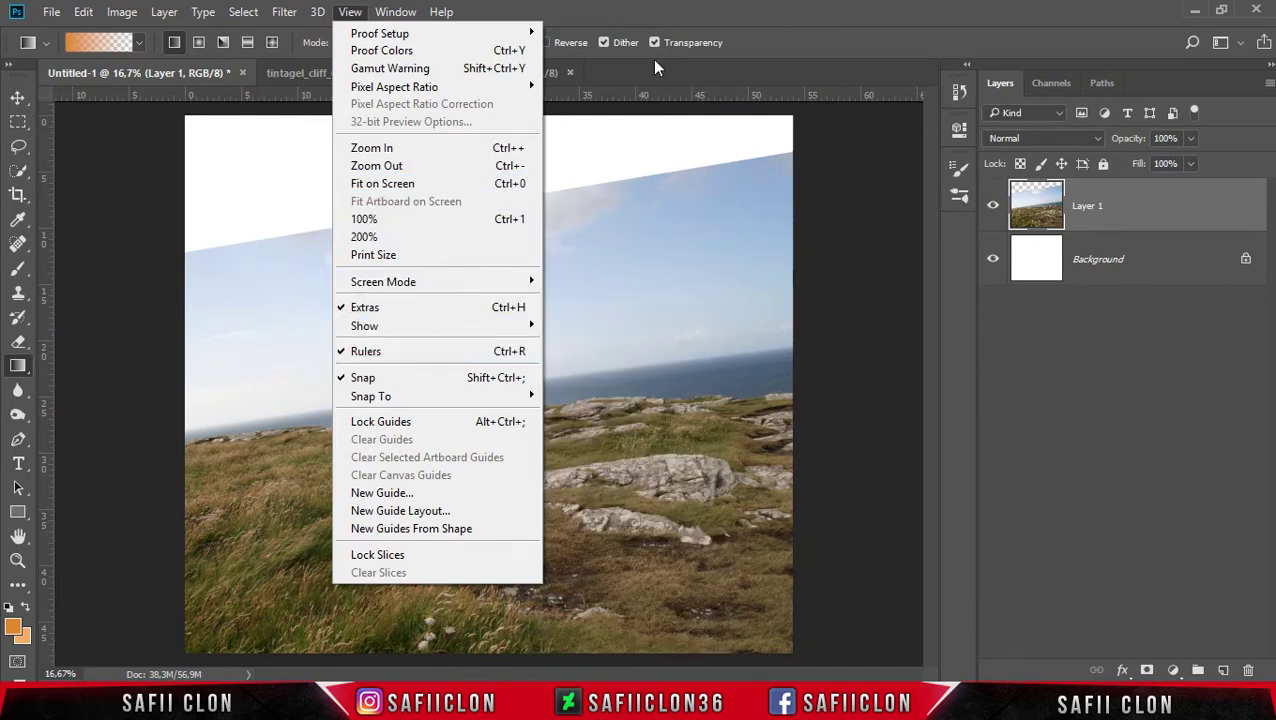
Step: Drag a vertical guide to the canvas centre and a horizontal guide near the horizon
left_click(676, 8)
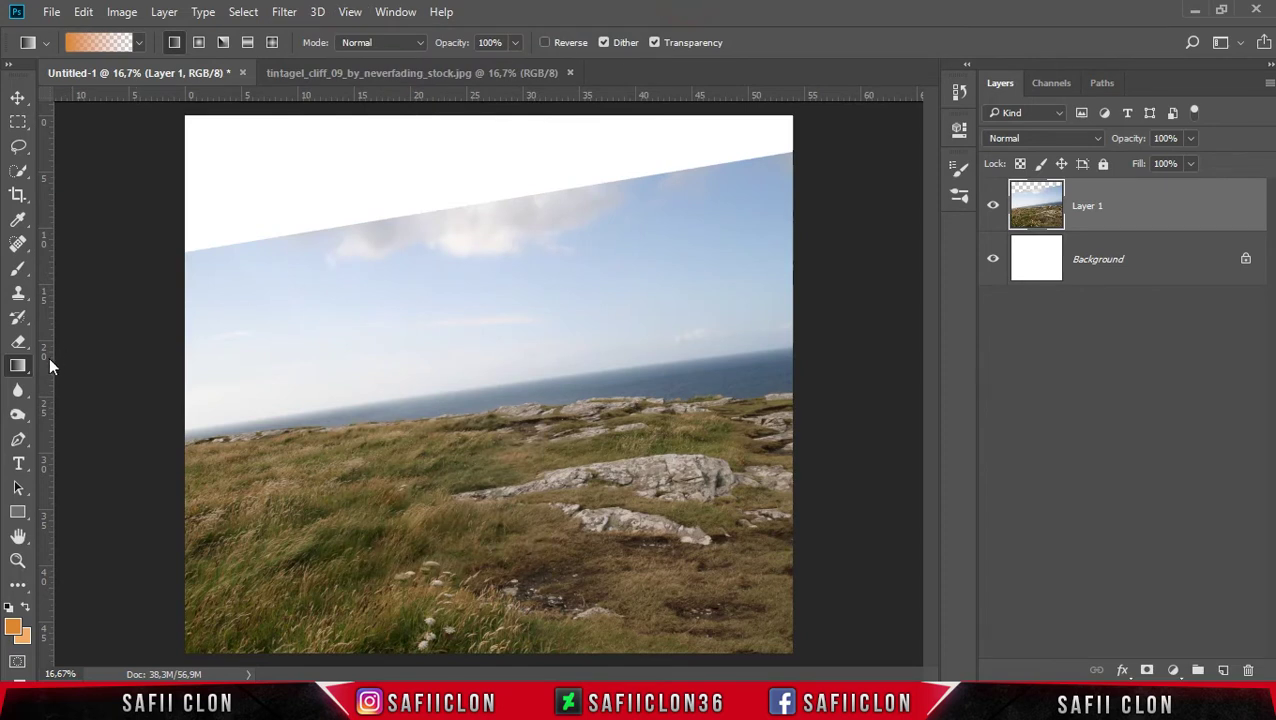
left_click_drag(172, 369, 488, 389)
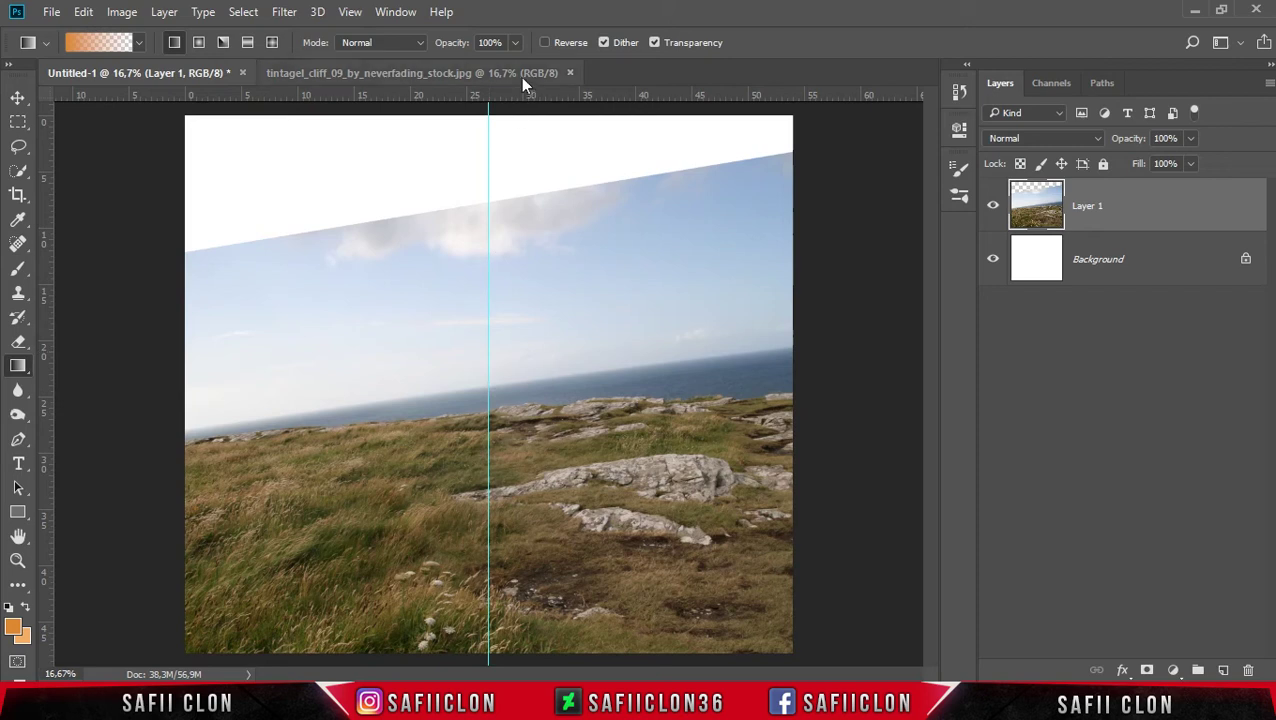
left_click_drag(526, 97, 524, 383)
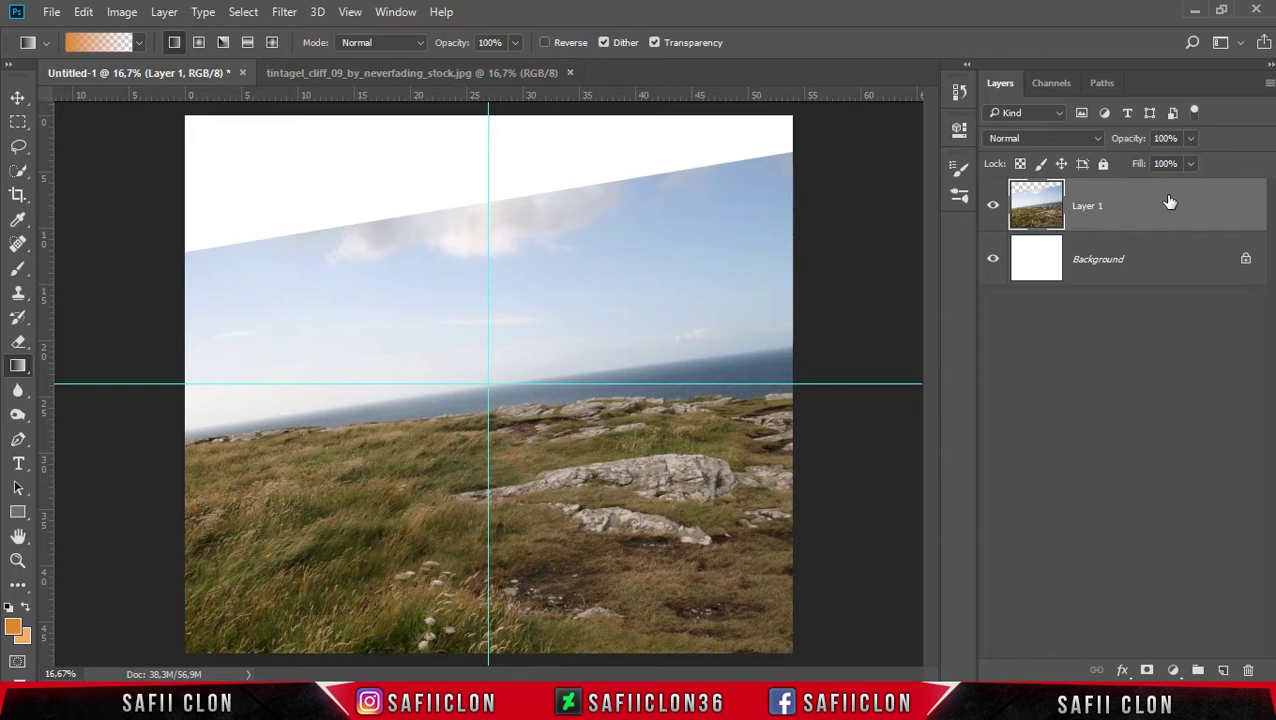
Step: Add a navy Solid Color fill layer (hex 07132b) just above the white Background
left_click(1160, 265)
left_click(1173, 670)
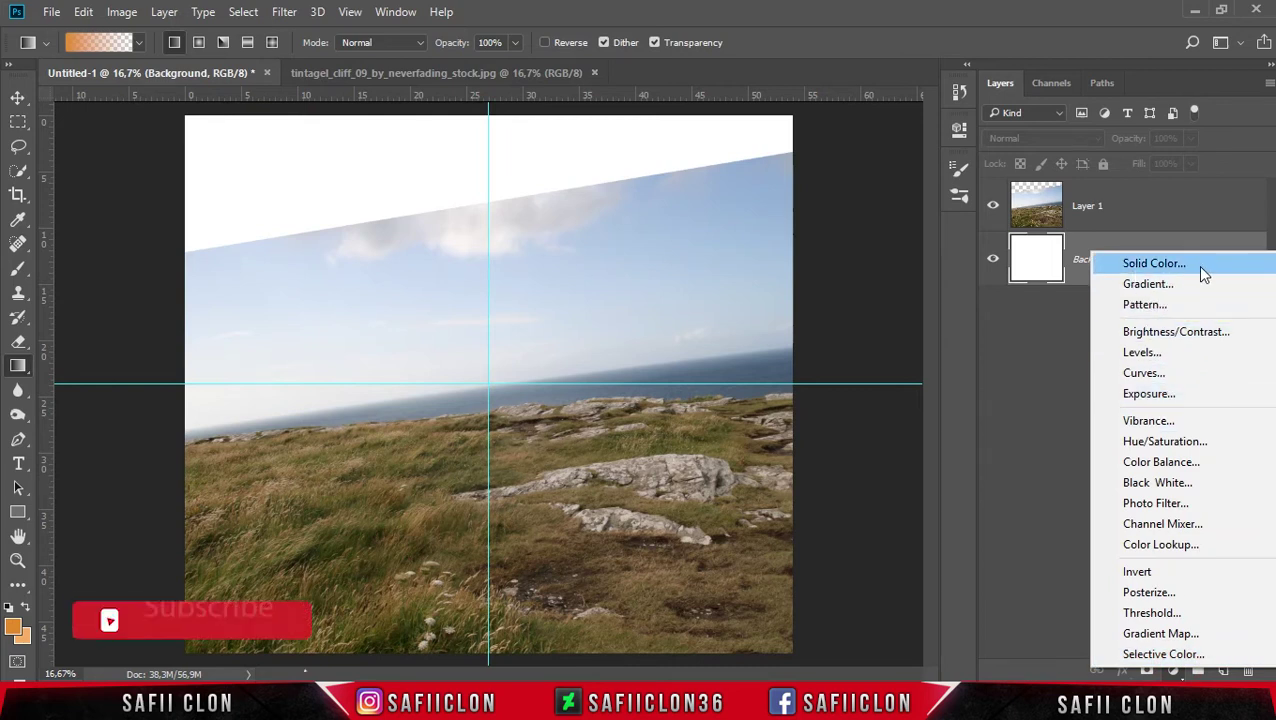
left_click(1198, 265)
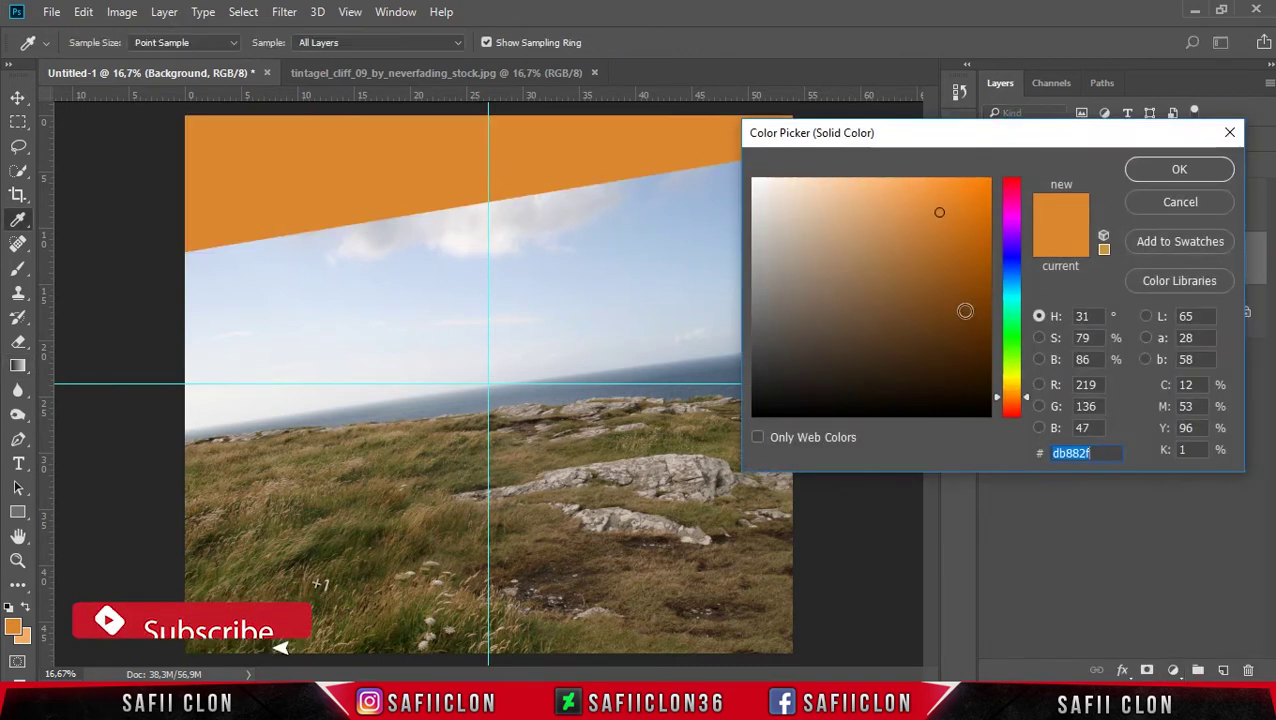
left_click(1099, 454)
type("07132b")
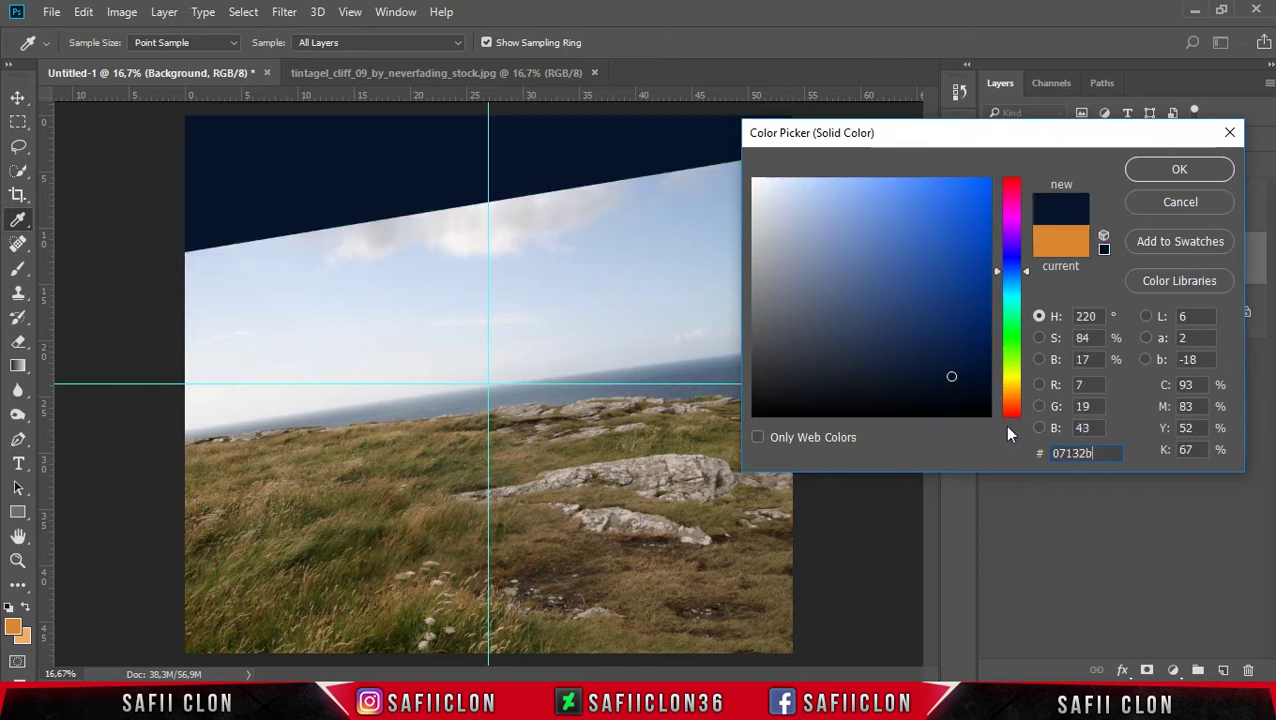
left_click(1178, 167)
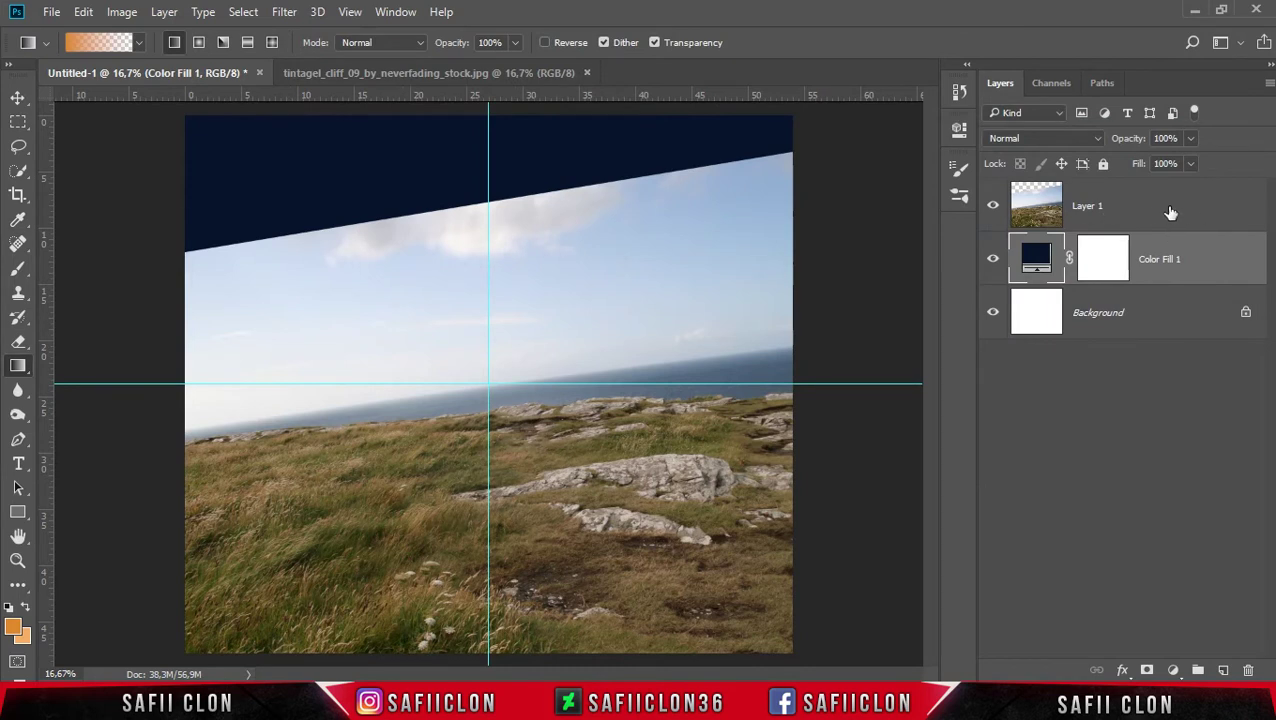
left_click(1170, 211)
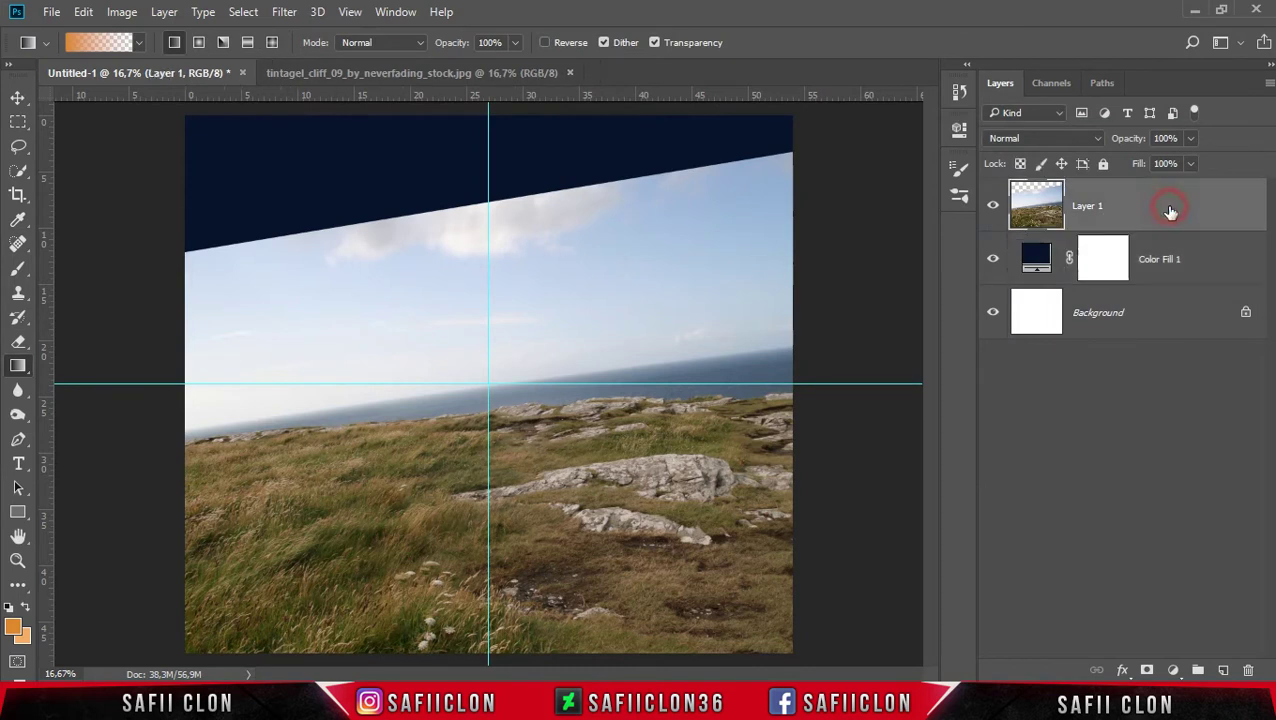
Step: Add a layer mask to Layer 1 and set up a black linear gradient
left_click(1147, 670)
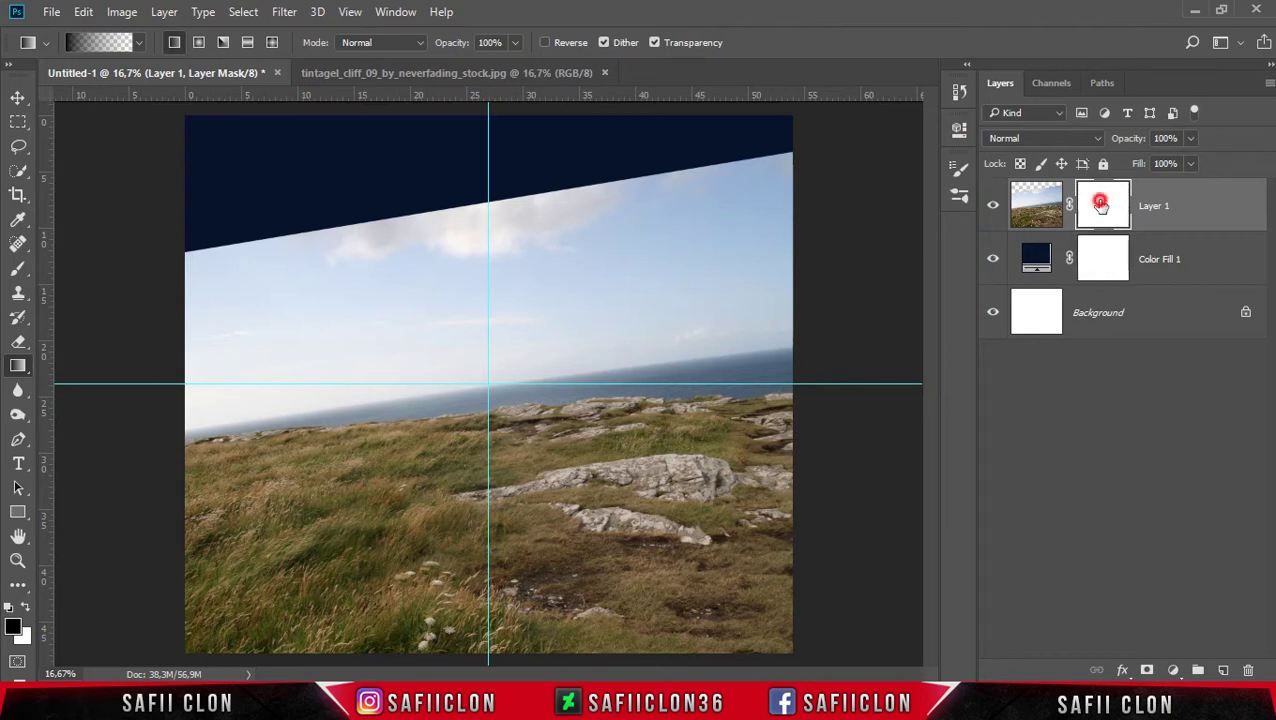
right_click(22, 364)
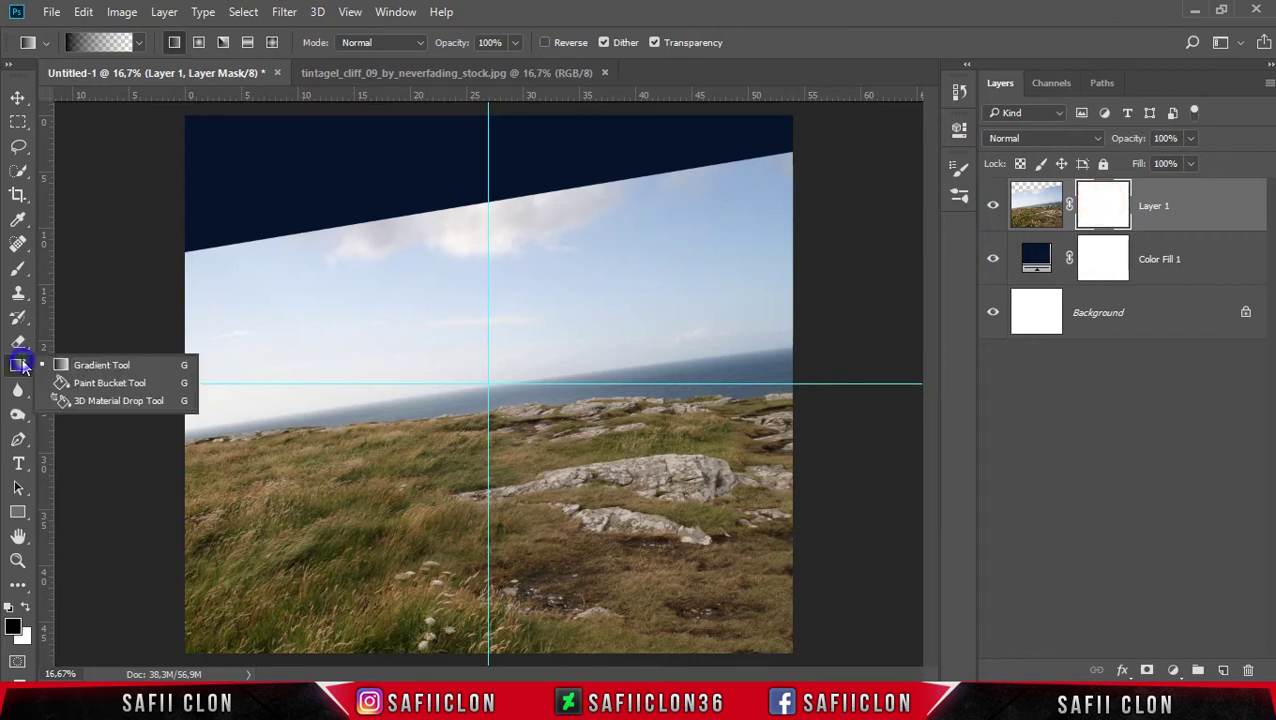
left_click(120, 365)
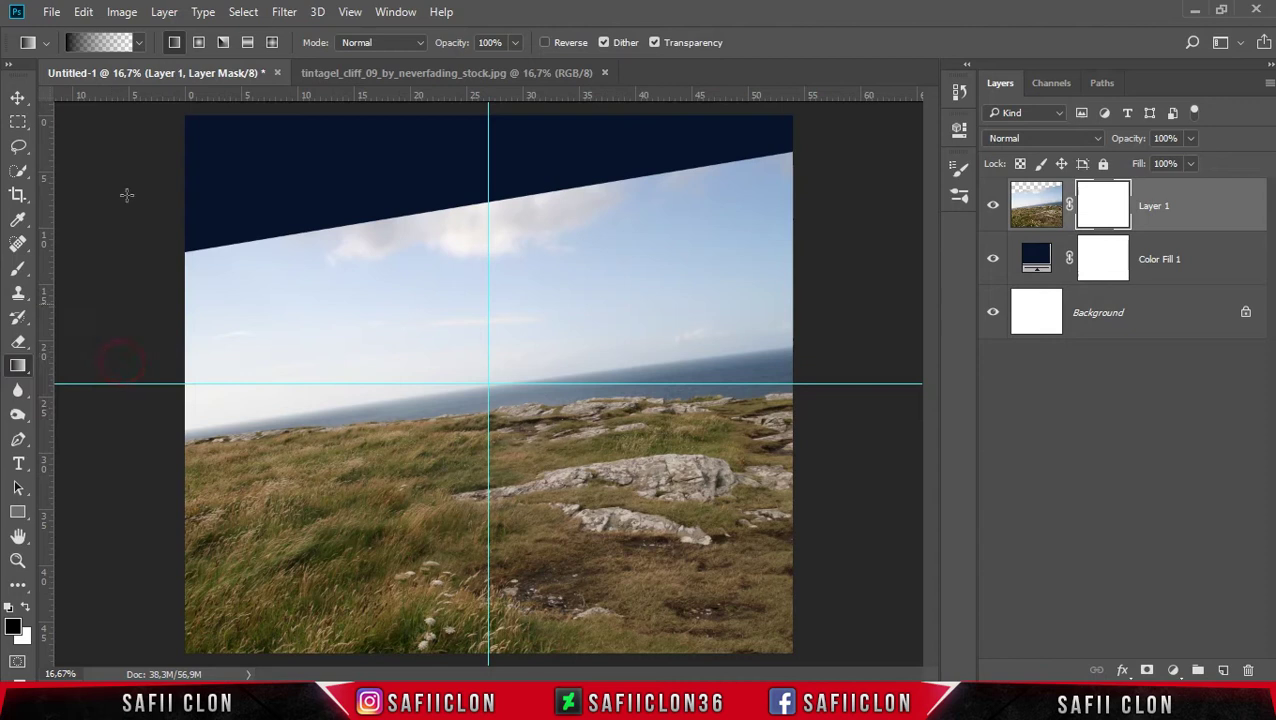
left_click(138, 43)
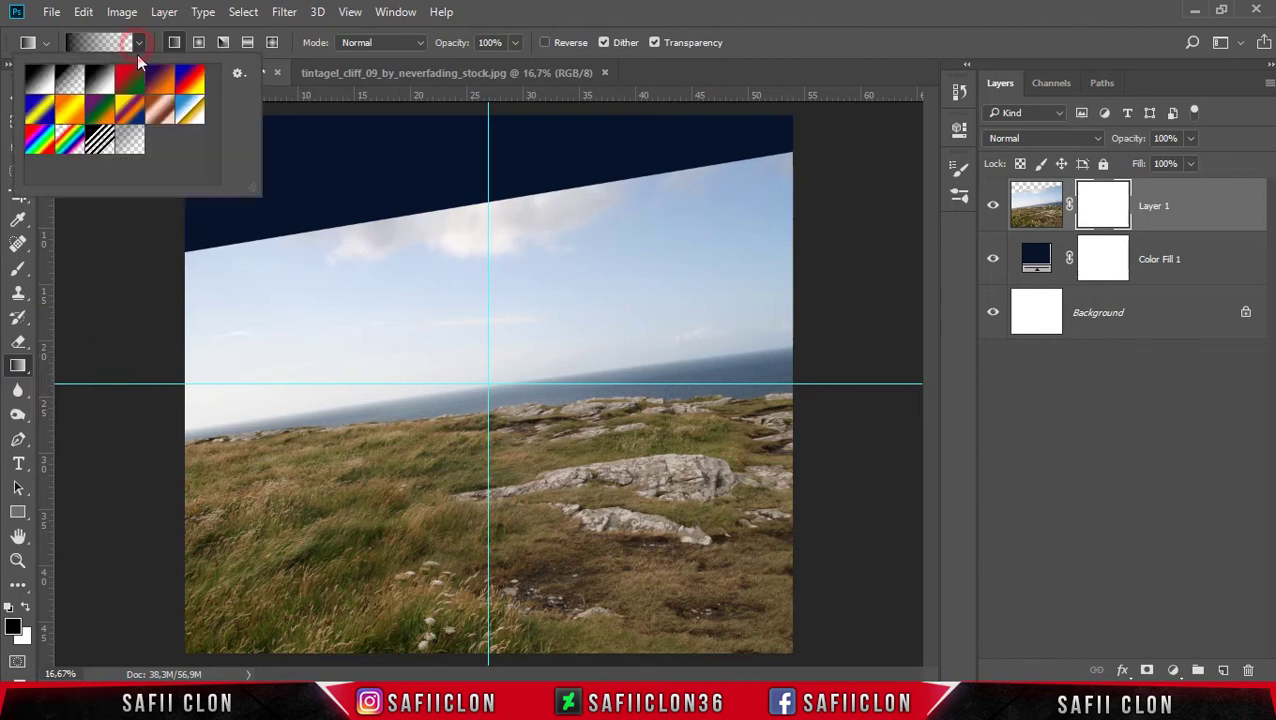
left_click(67, 79)
left_click(172, 44)
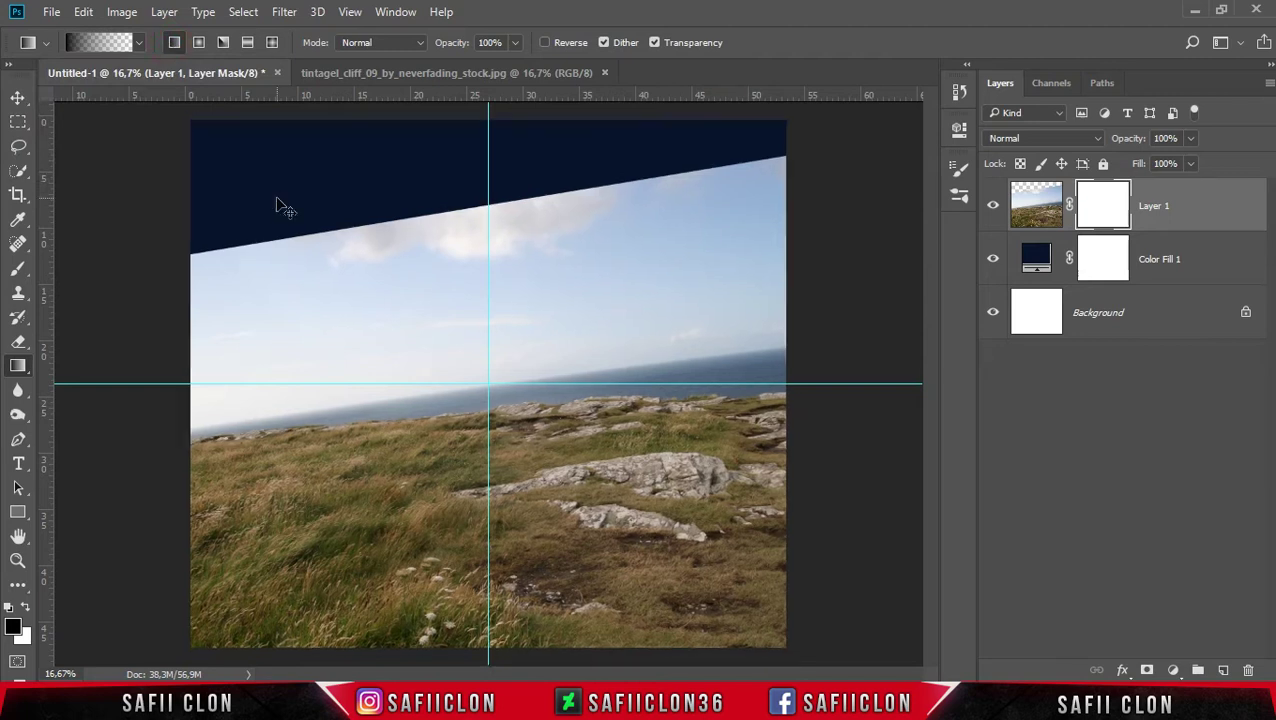
Step: Draw the gradient down the mask until the cliff photo's sky fades into navy
key("ctrl+minus")
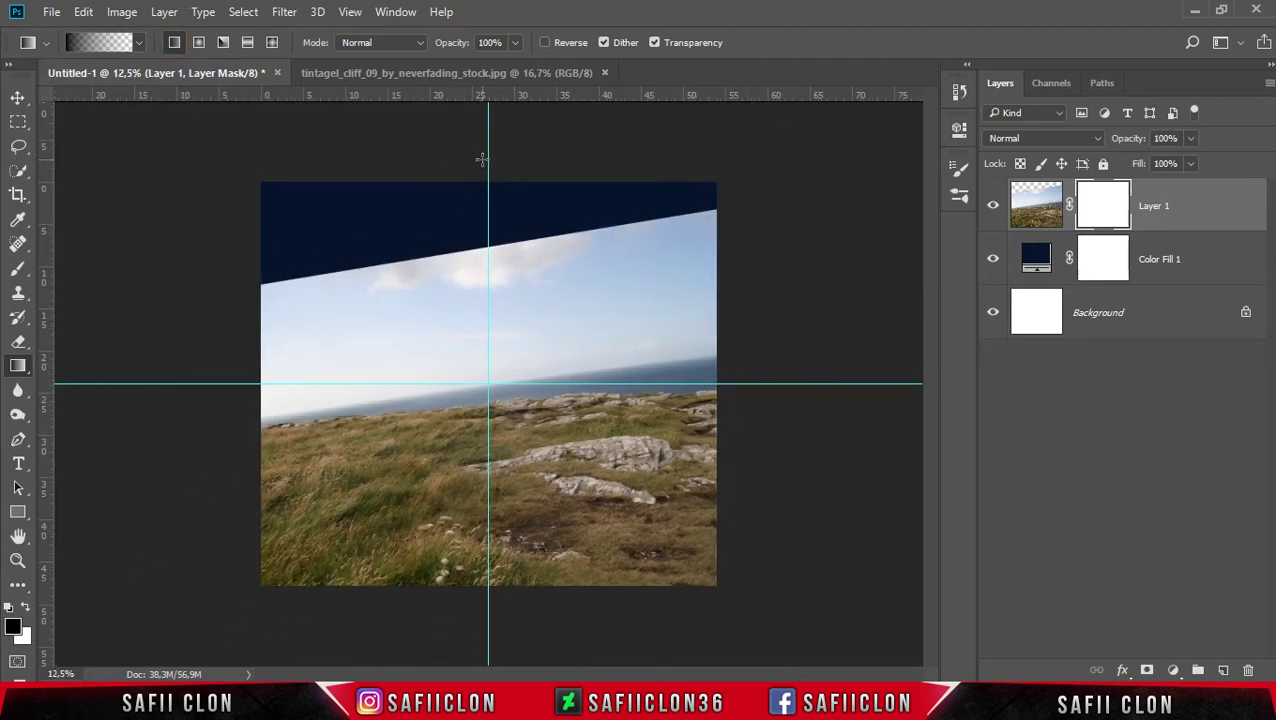
left_click_drag(470, 158, 508, 430)
mouse_move(455, 172)
left_mouse_down()
mouse_move(512, 410)
mouse_move(506, 368)
left_mouse_up()
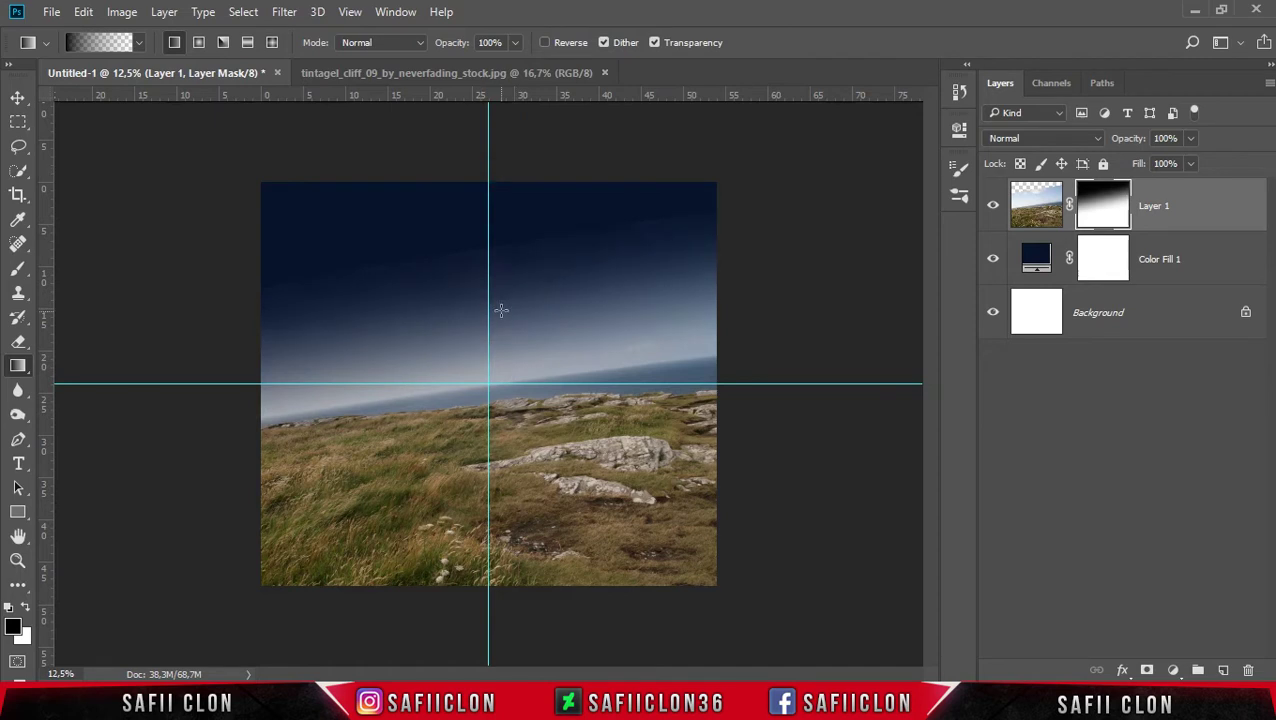
left_click_drag(488, 236, 504, 325)
left_click_drag(450, 160, 530, 400)
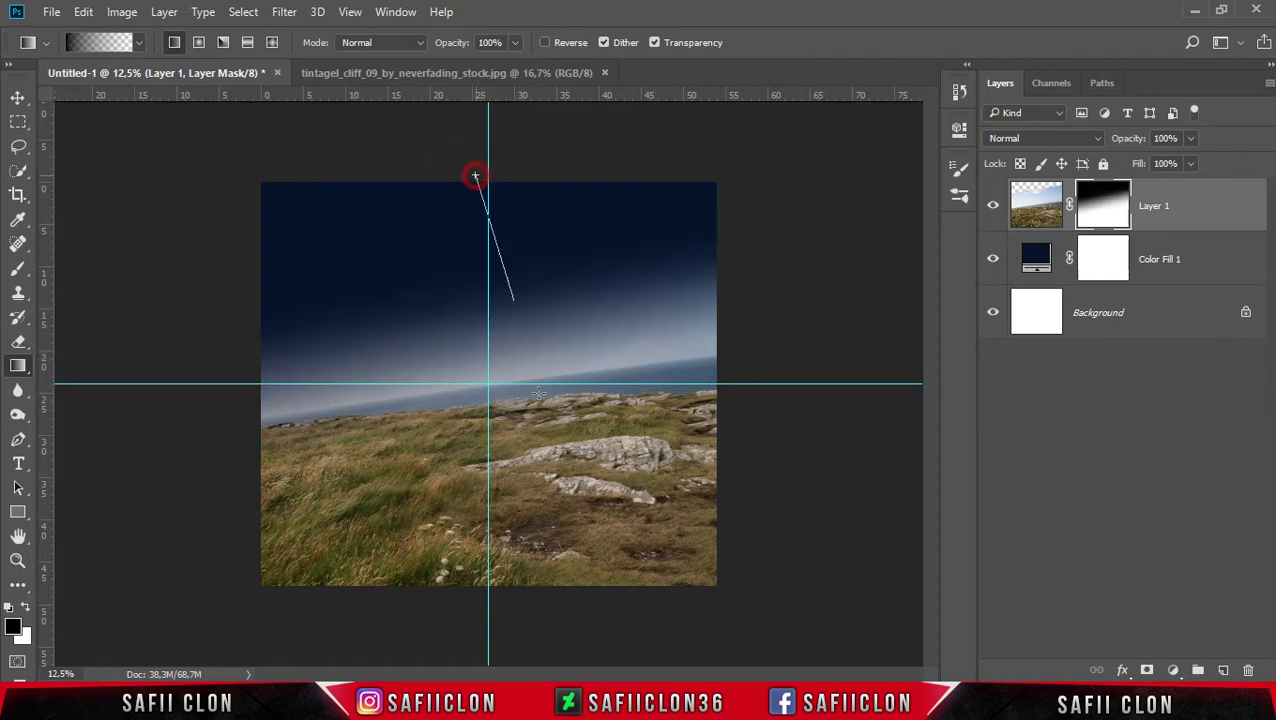
left_click_drag(472, 175, 550, 455)
mouse_move(498, 183)
left_mouse_down()
mouse_move(550, 427)
mouse_move(516, 462)
left_mouse_up()
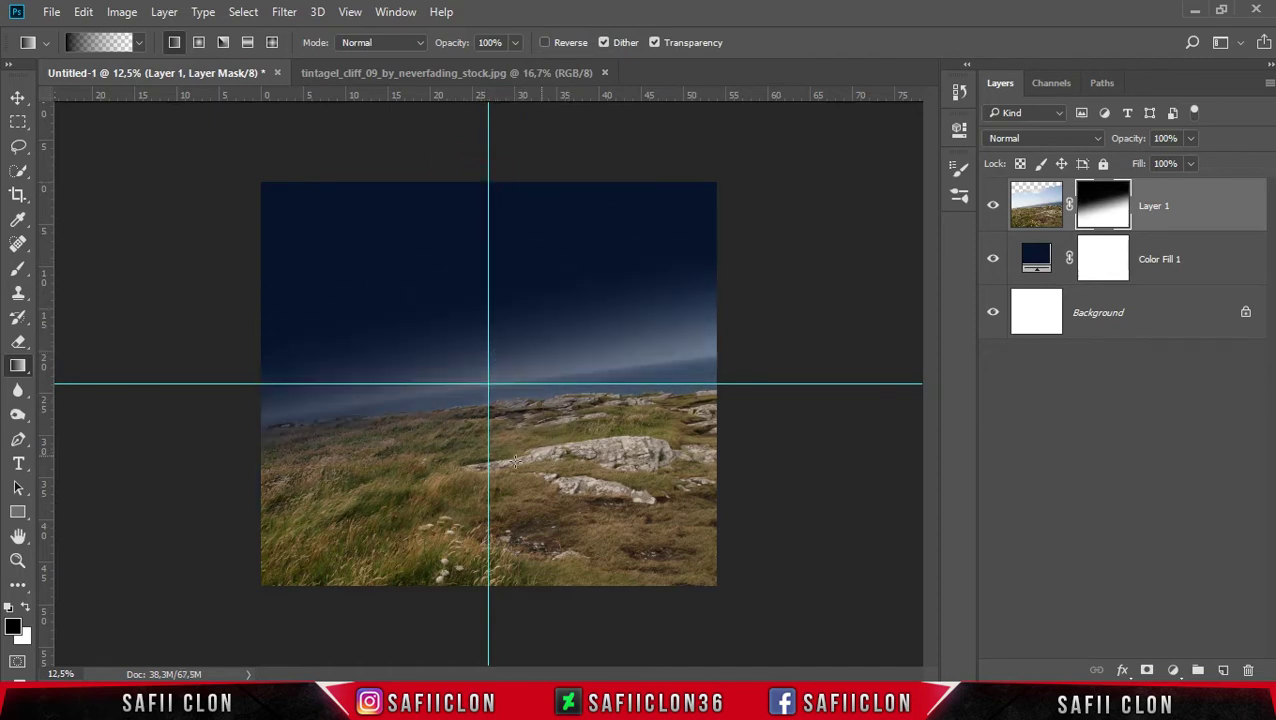
Step: Open the starry night horizon photo
left_click(50, 12)
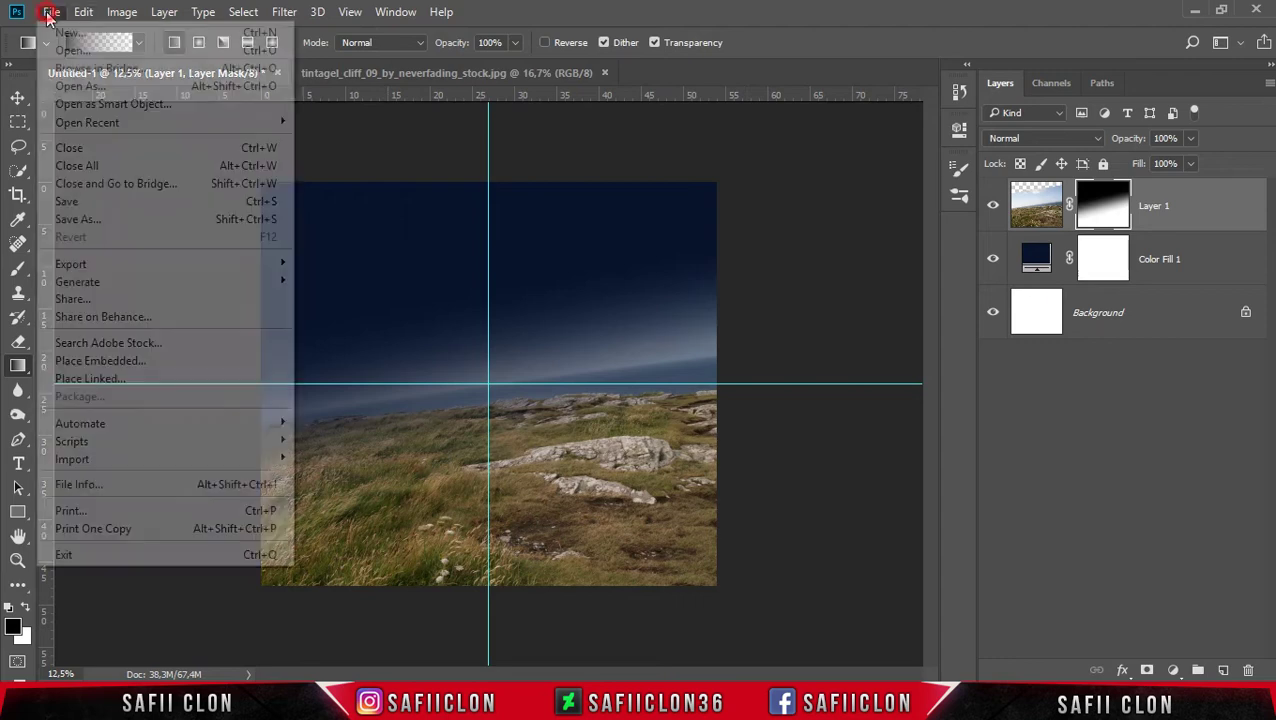
left_click(90, 50)
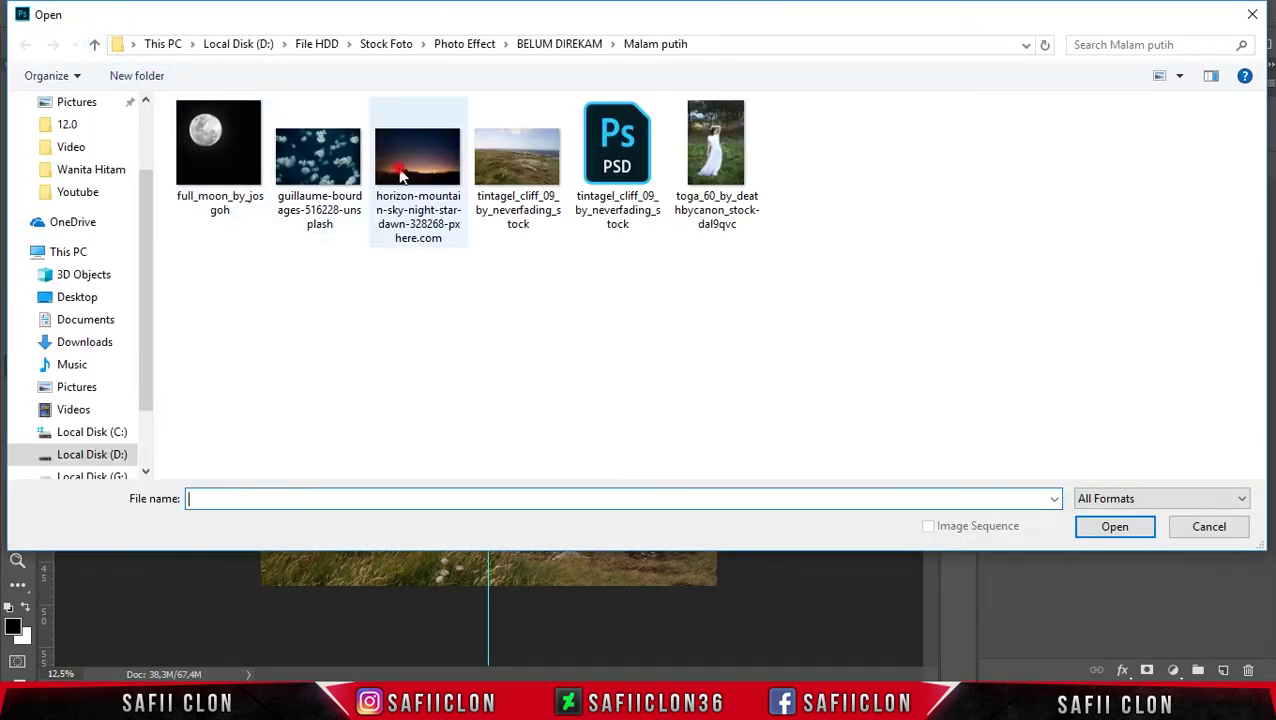
left_click(401, 175)
left_click(1112, 527)
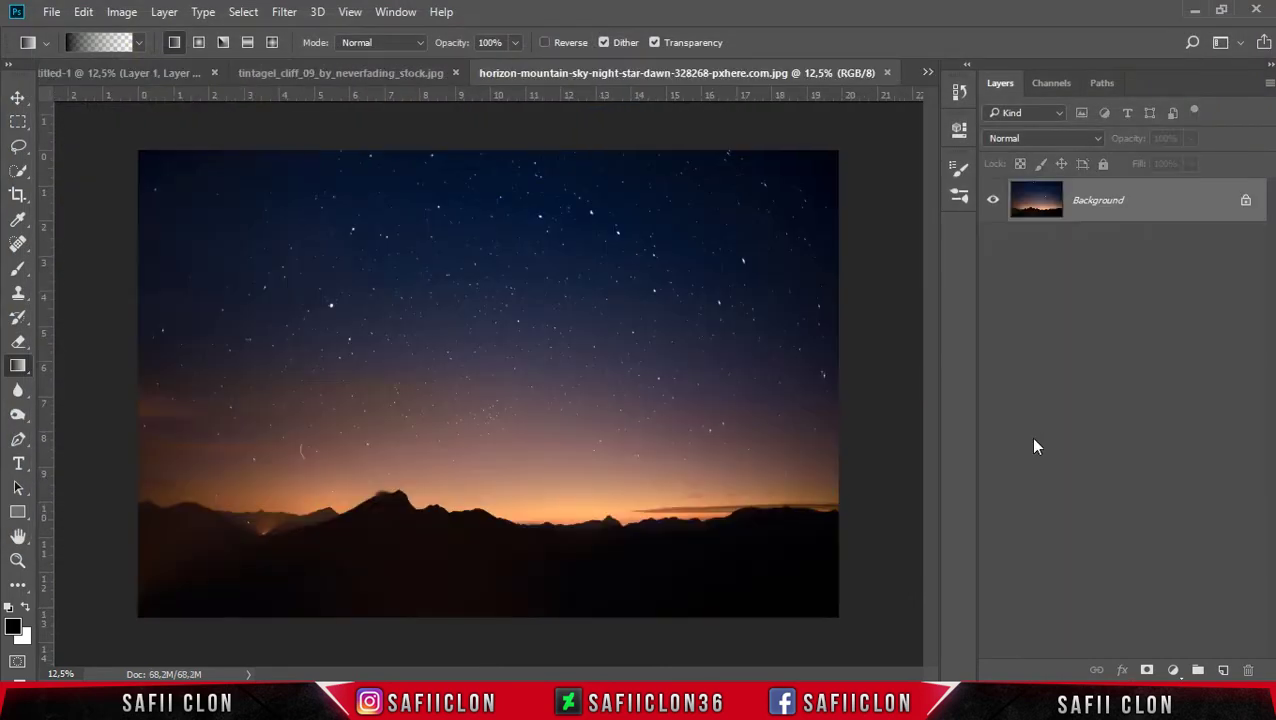
Step: Bring the horizon photo into Untitled-1 as Layer 2, placed below Layer 1
left_click_drag(1185, 203, 157, 91)
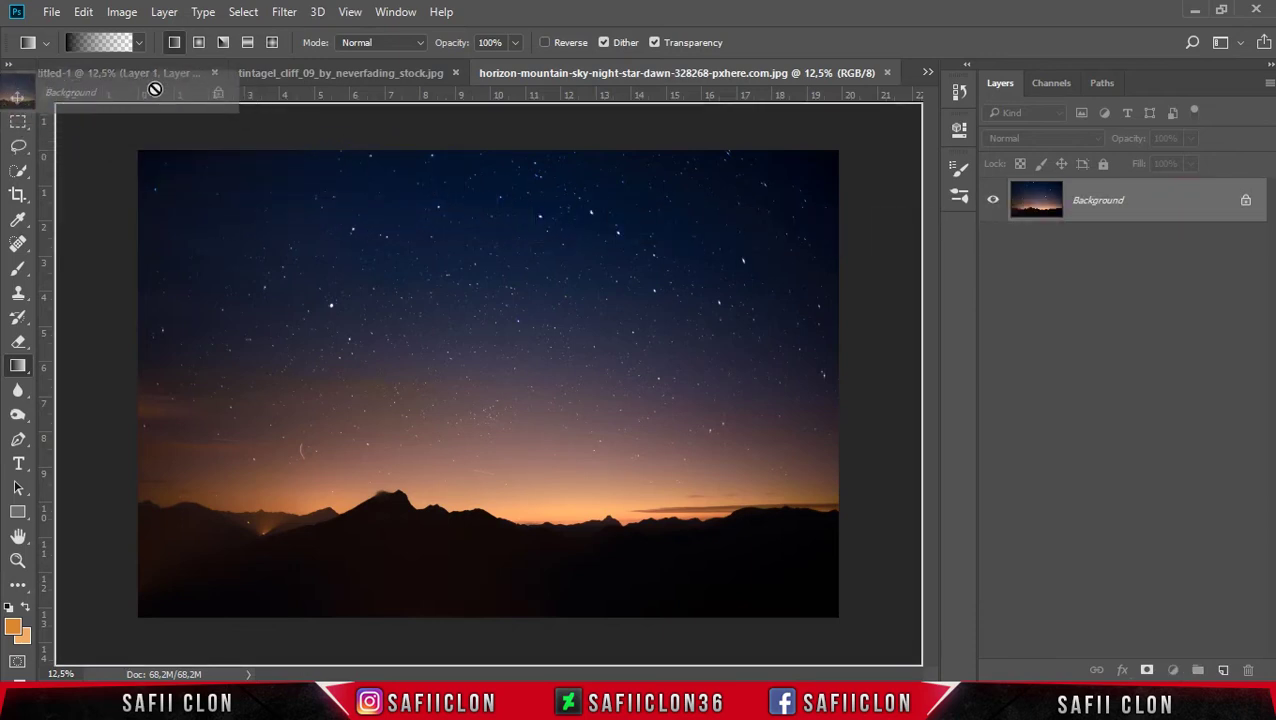
left_click_drag(157, 91, 467, 321)
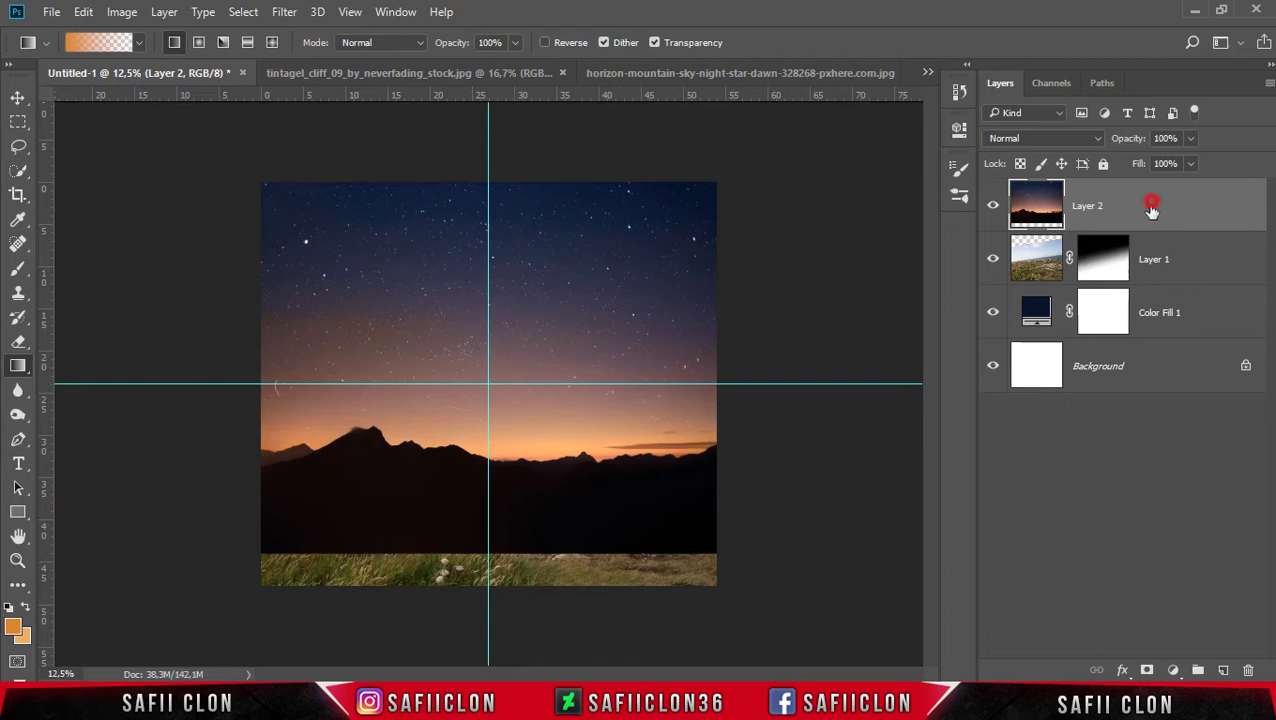
left_click_drag(1152, 205, 1158, 272)
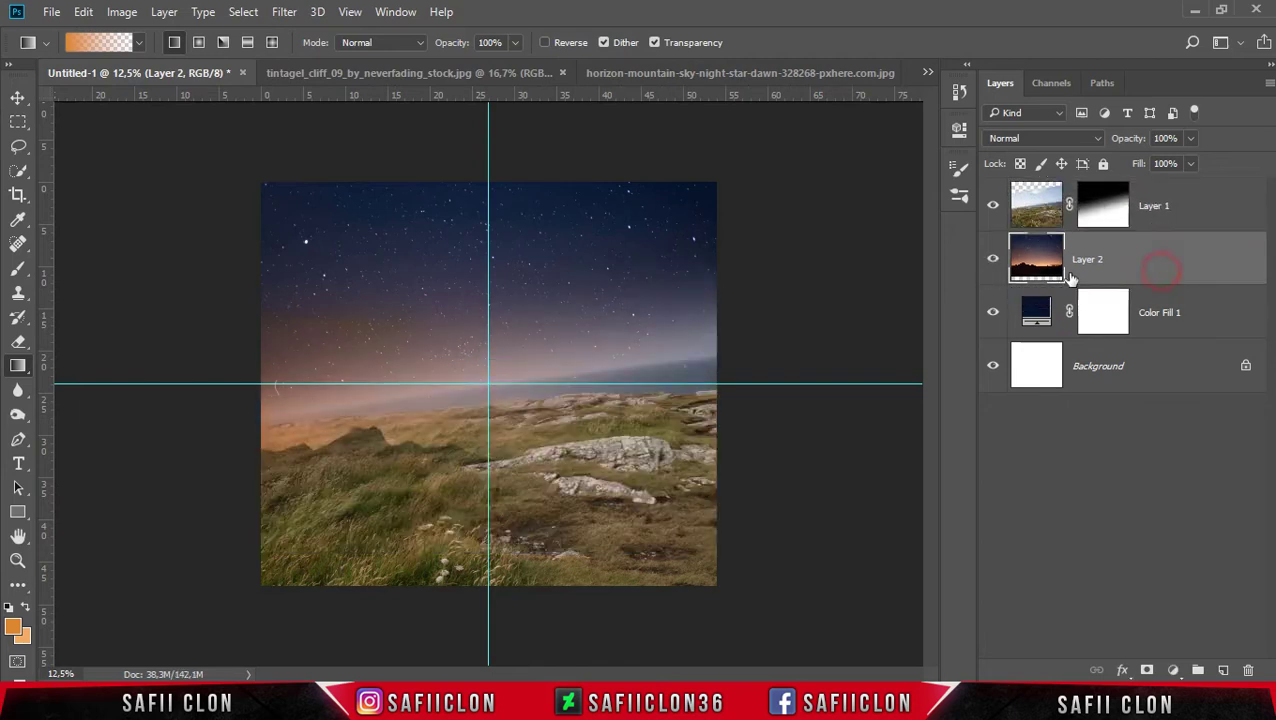
Step: Rotate, enlarge and position the night sky so stars fill the area above the grass
key("ctrl+t")
key("ctrl+minus")
left_click_drag(644, 262, 624, 293)
left_click_drag(746, 575, 779, 510)
left_click_drag(513, 418, 568, 430)
left_click_drag(704, 188, 745, 150)
left_click_drag(679, 233, 617, 299)
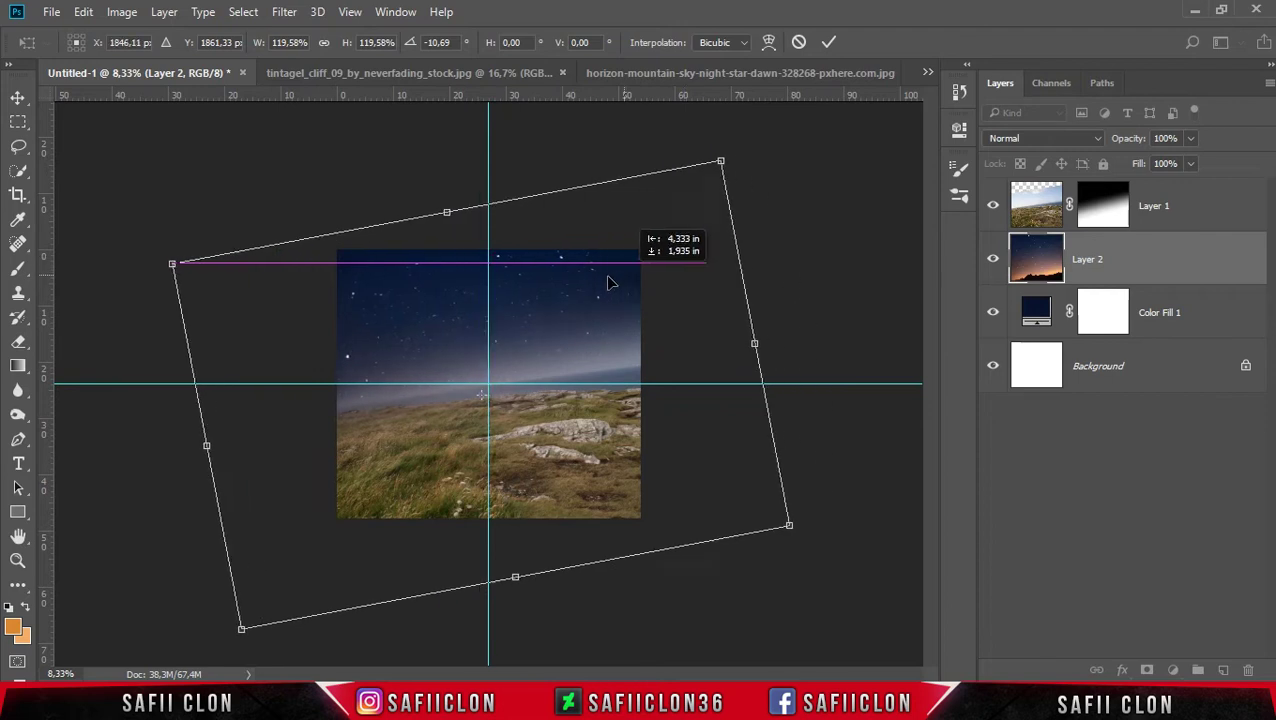
left_click_drag(617, 299, 657, 290)
left_click_drag(880, 530, 884, 530)
left_click_drag(650, 478, 608, 460)
left_click(830, 42)
key("ctrl+plus")
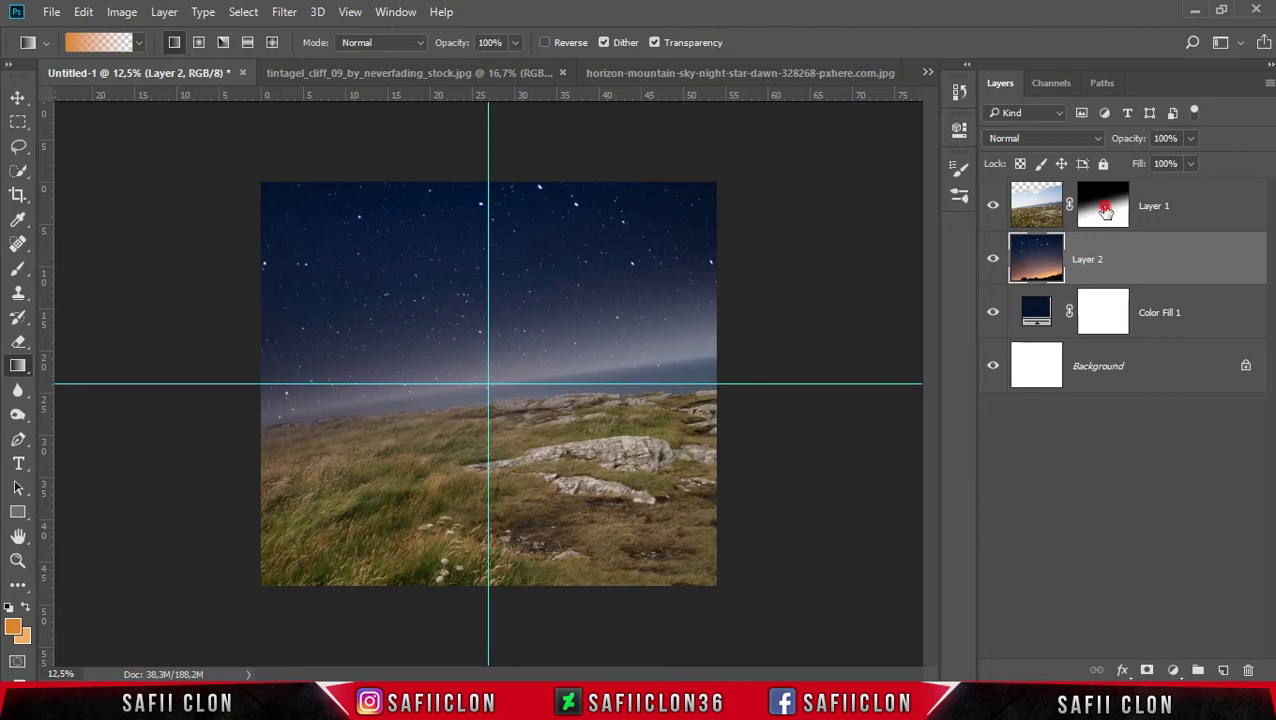
Step: Target Layer 1's mask with a soft black brush at 22% opacity and about 700 px
left_click(1105, 209)
left_click_drag(18, 269, 137, 279)
left_click(113, 271)
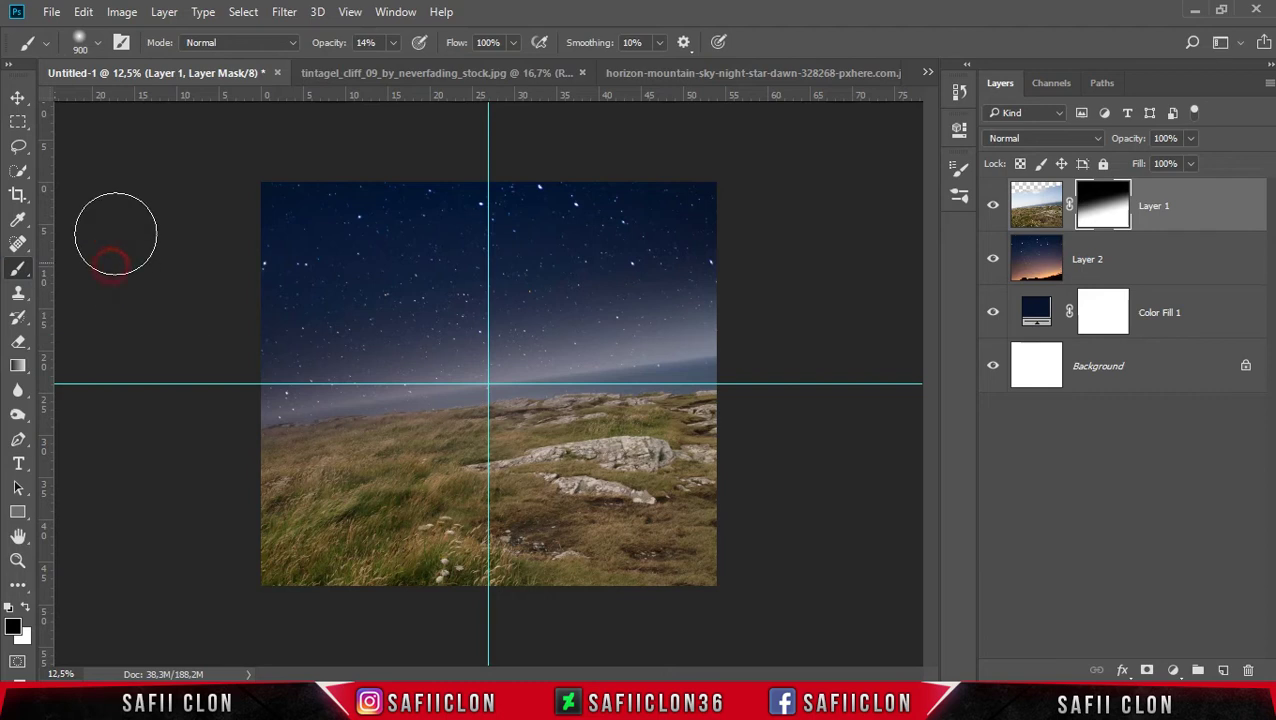
left_click(101, 48)
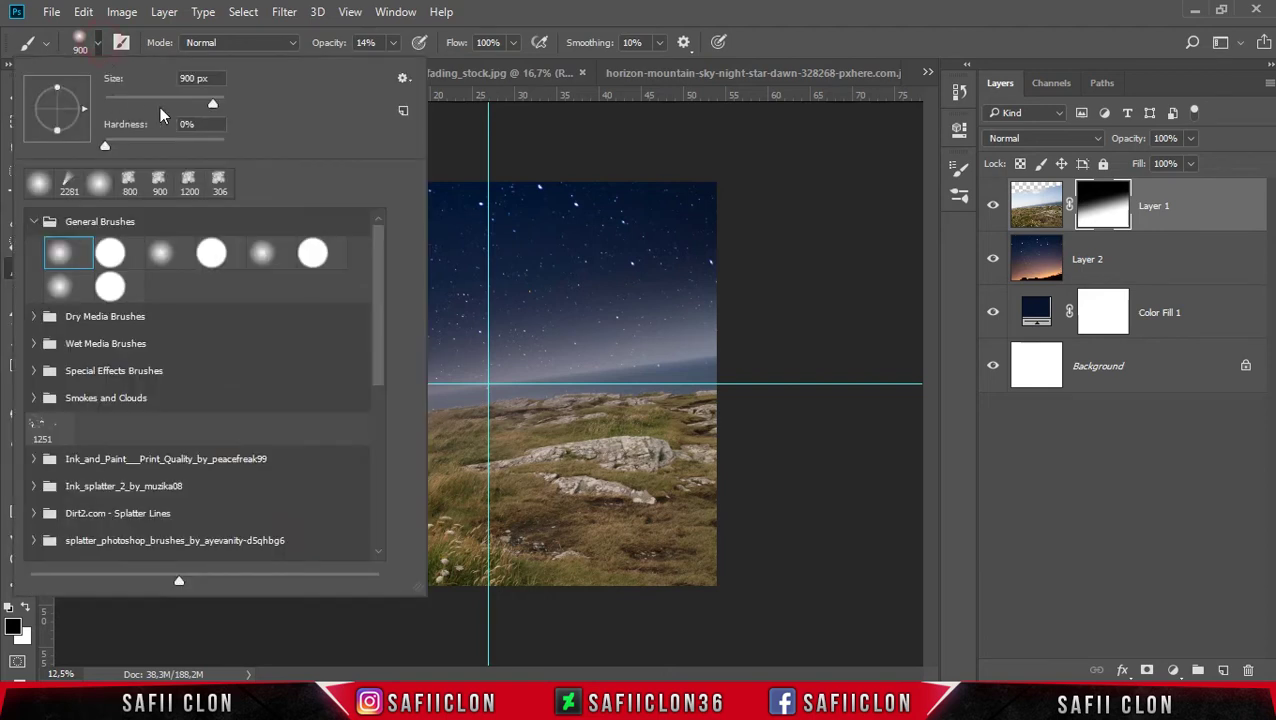
left_click(214, 104)
left_click(393, 43)
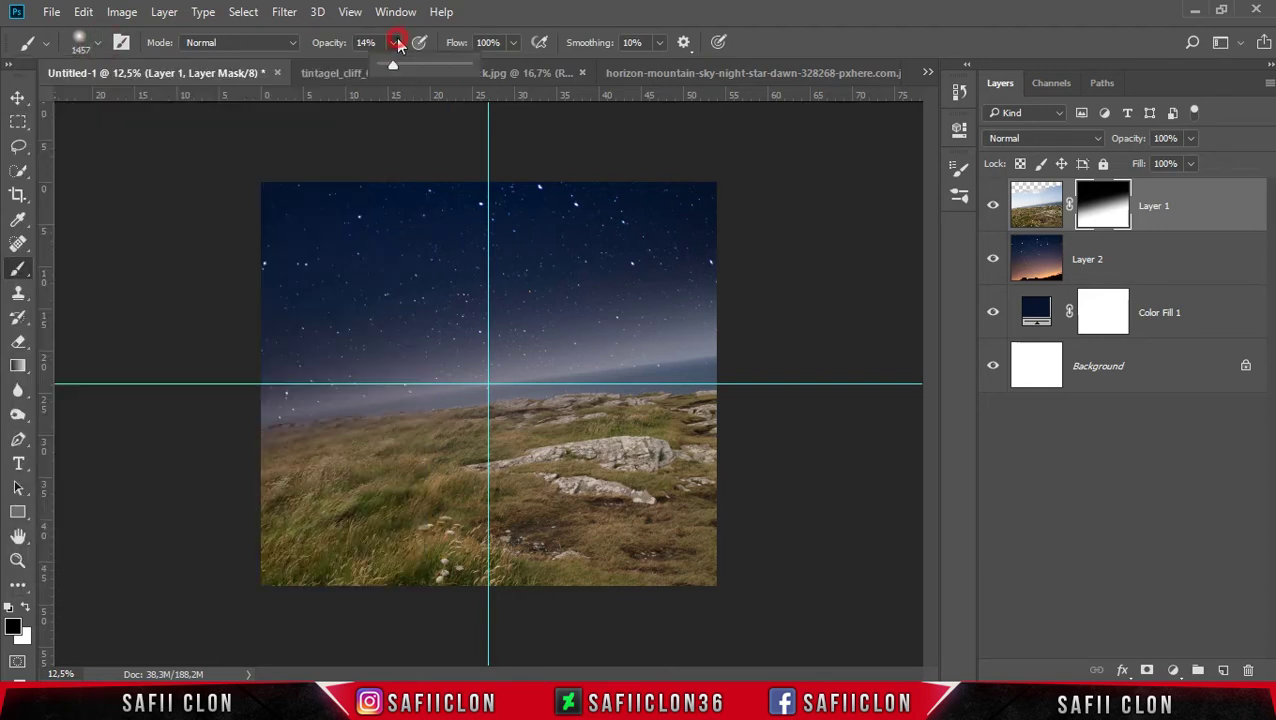
left_click_drag(397, 66, 402, 66)
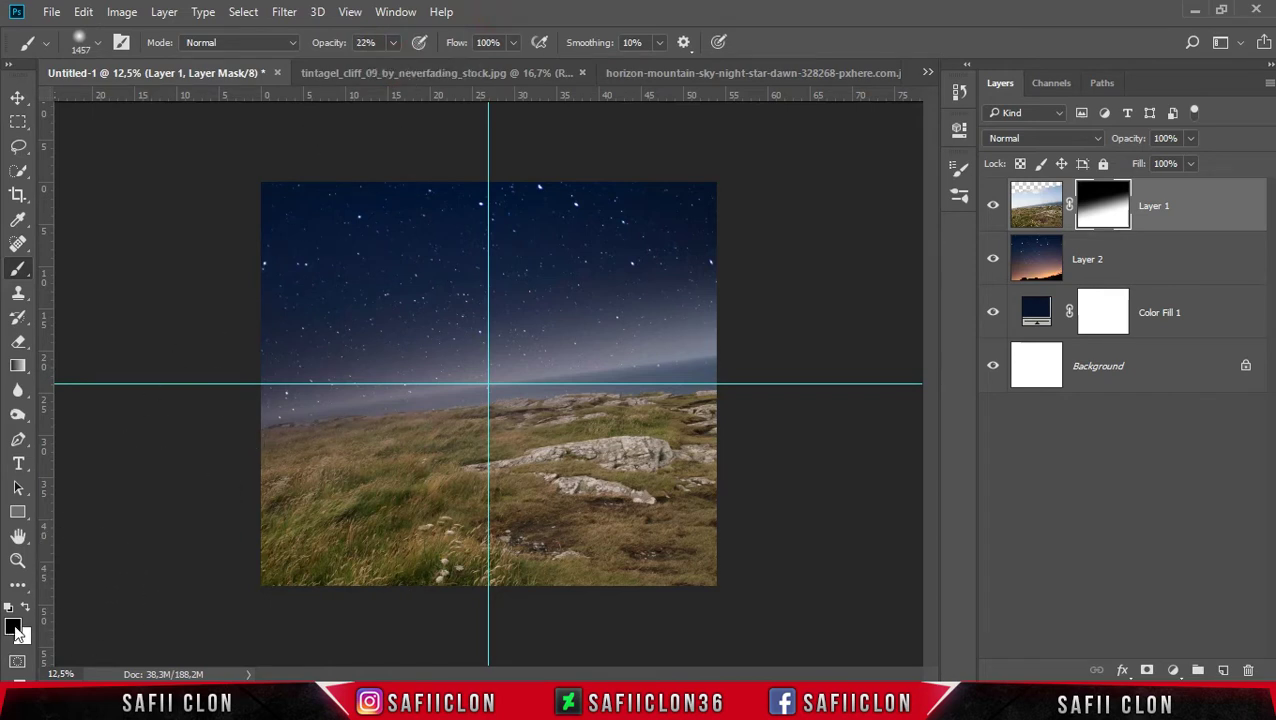
key("bracketleft")
key("bracketleft")
key("bracketleft")
key("bracketleft")
key("bracketleft")
key("bracketleft")
key("bracketleft")
key("bracketleft")
left_click(508, 313)
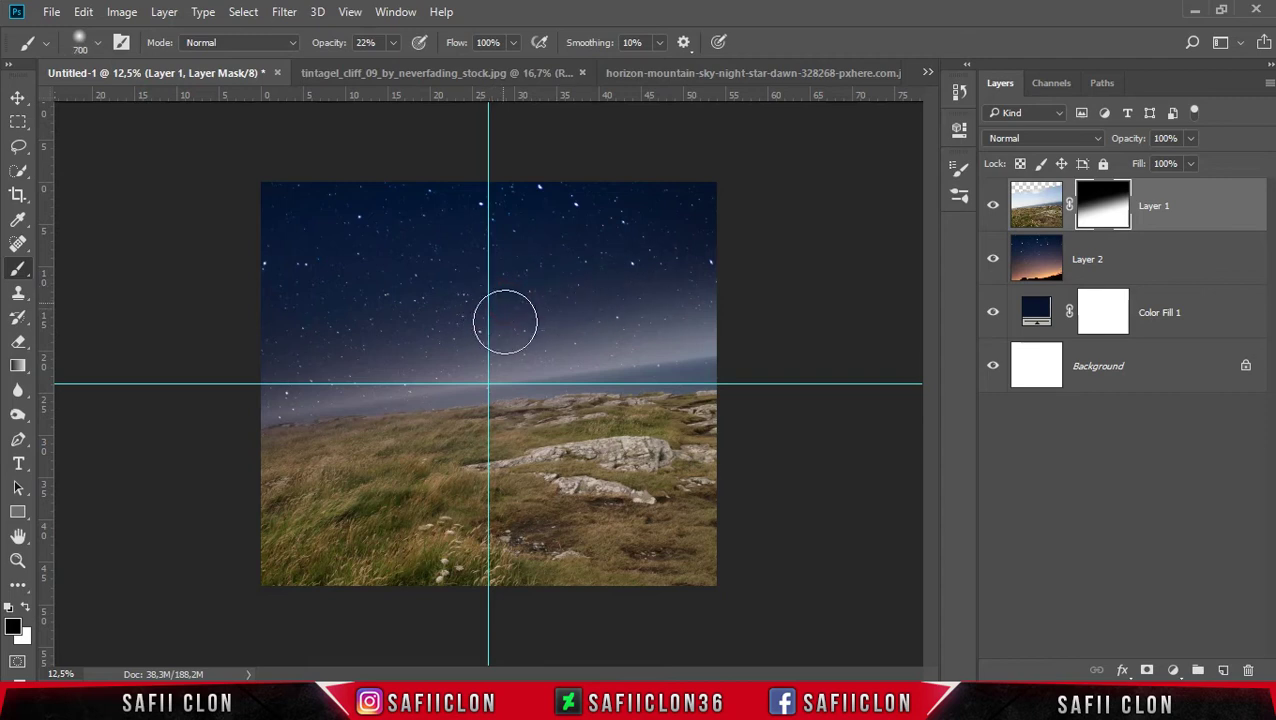
Step: Paint out the pale sky and horizon edges with 500–700 px strokes to reveal the stars
left_click(402, 347)
left_click(541, 336)
left_click(723, 307)
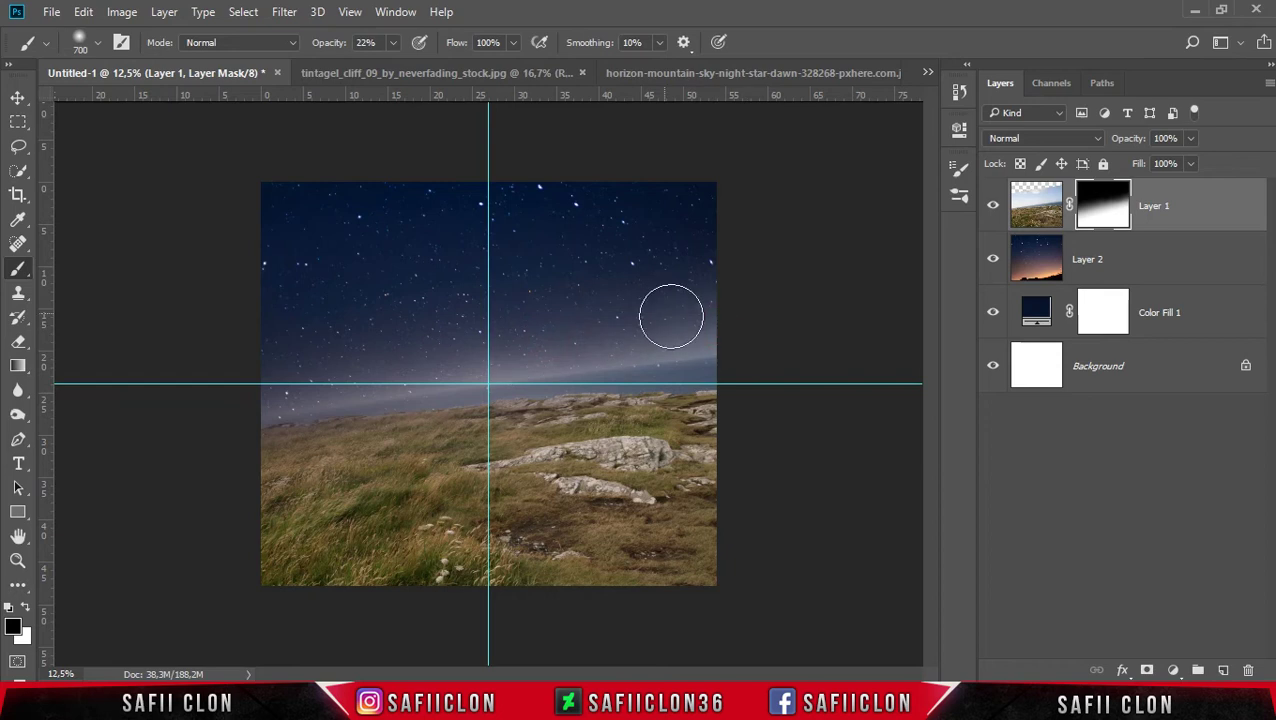
key("bracketleft")
left_click(726, 327)
key("bracketleft")
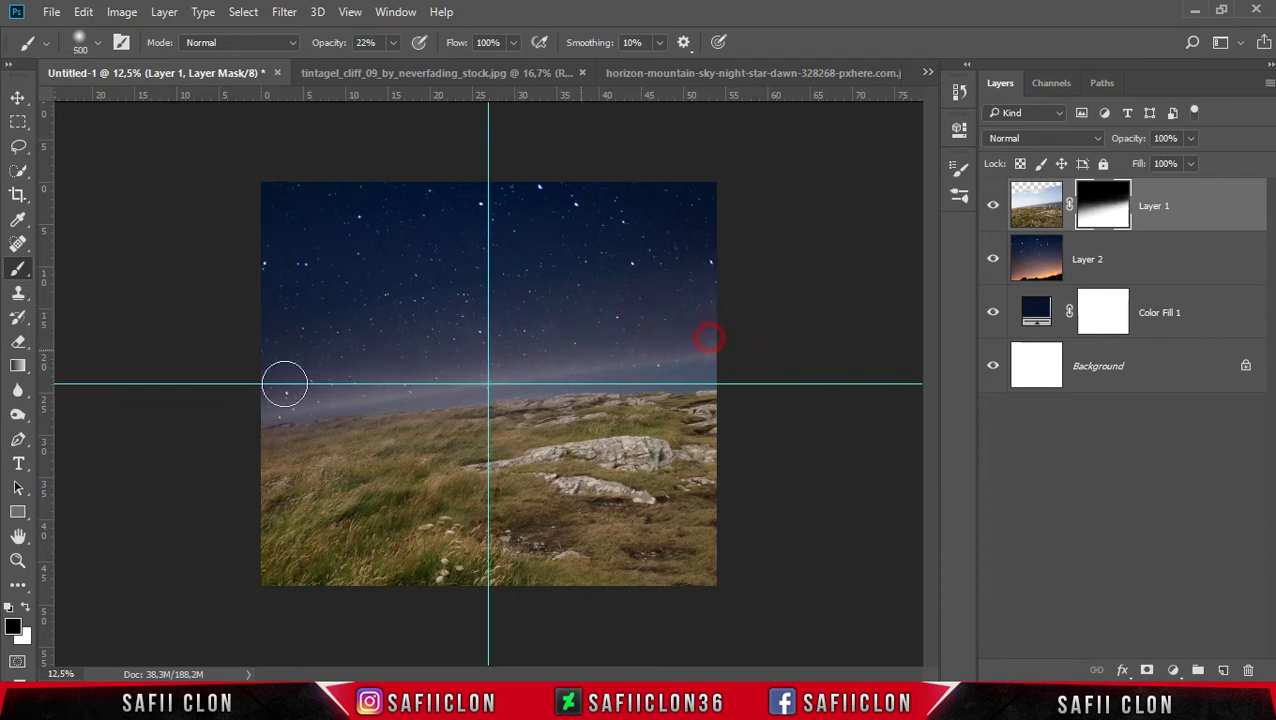
left_click(228, 398)
left_click(712, 335)
key("bracketright")
key("bracketright")
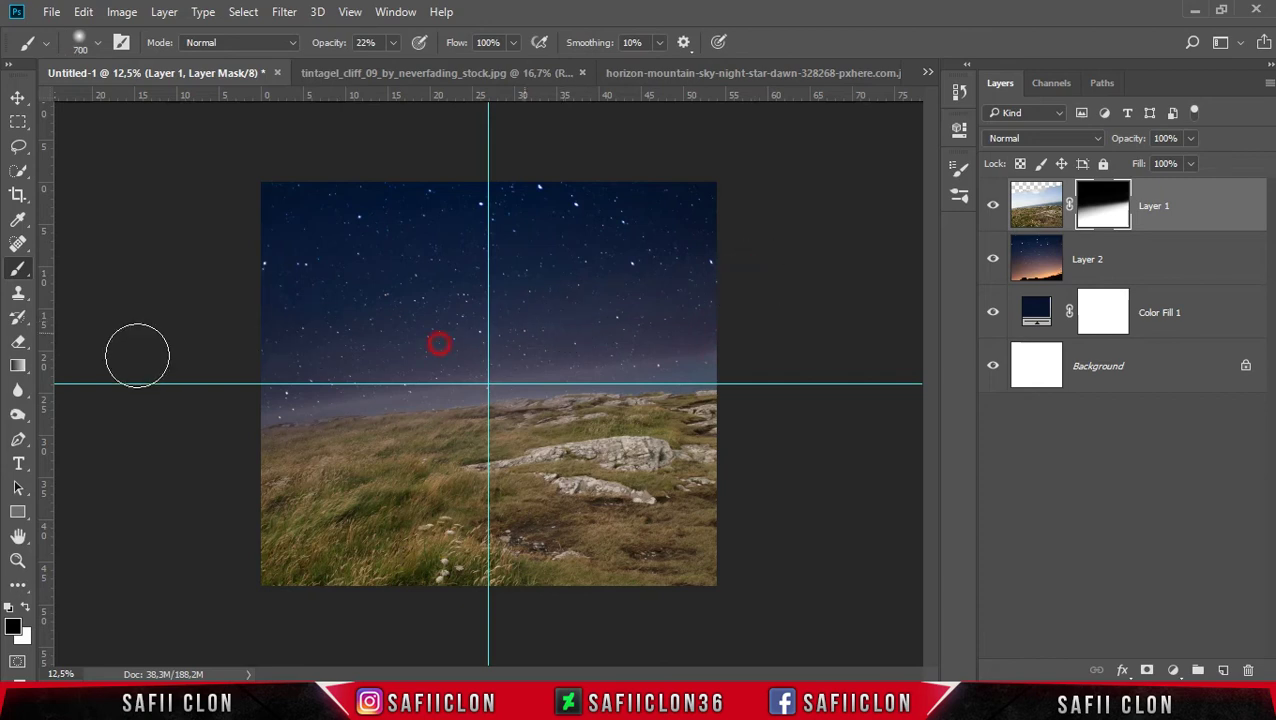
left_click(487, 362)
left_click(1133, 259)
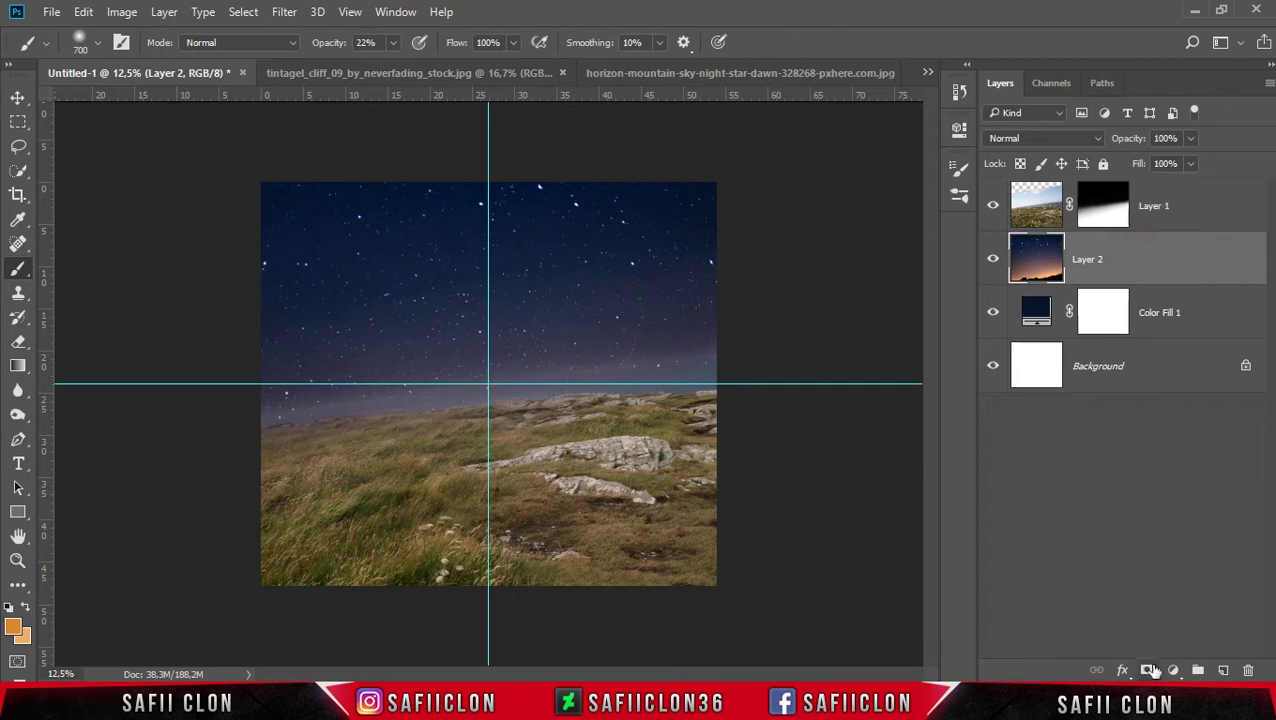
Step: Add a mask to Layer 2 and set a Foreground to Transparent linear gradient
left_click(1148, 669)
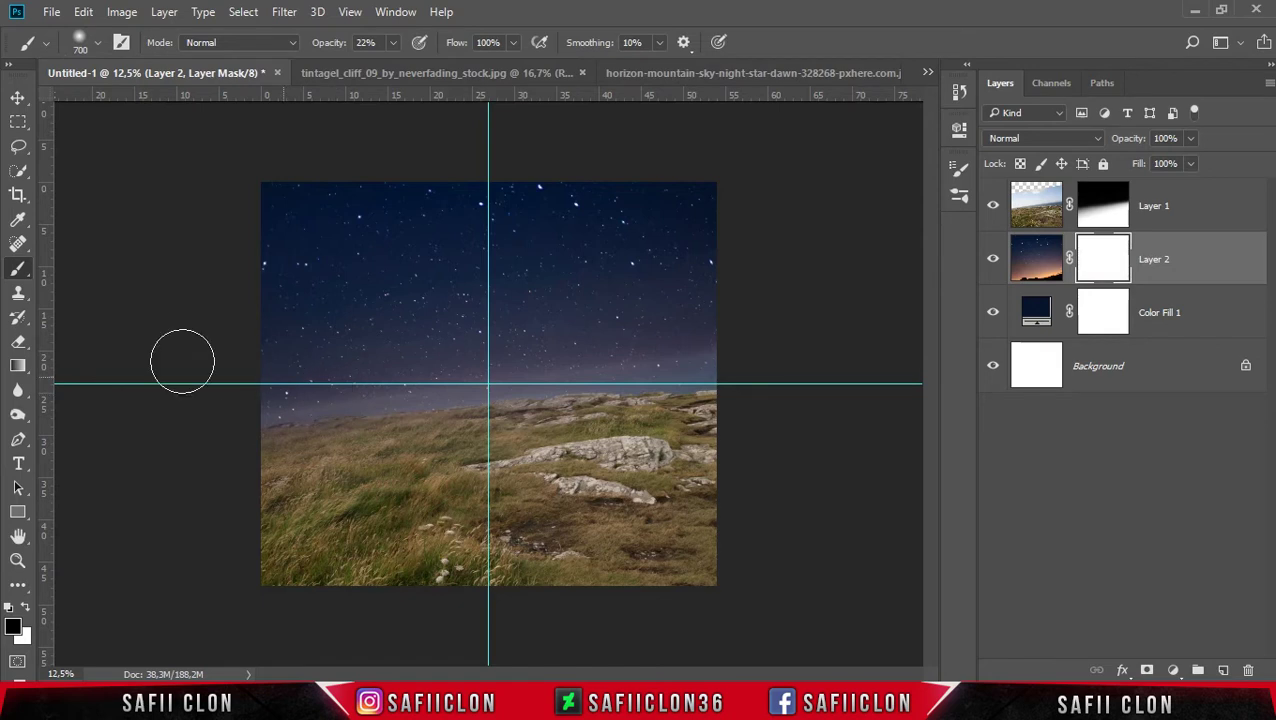
left_click(20, 366)
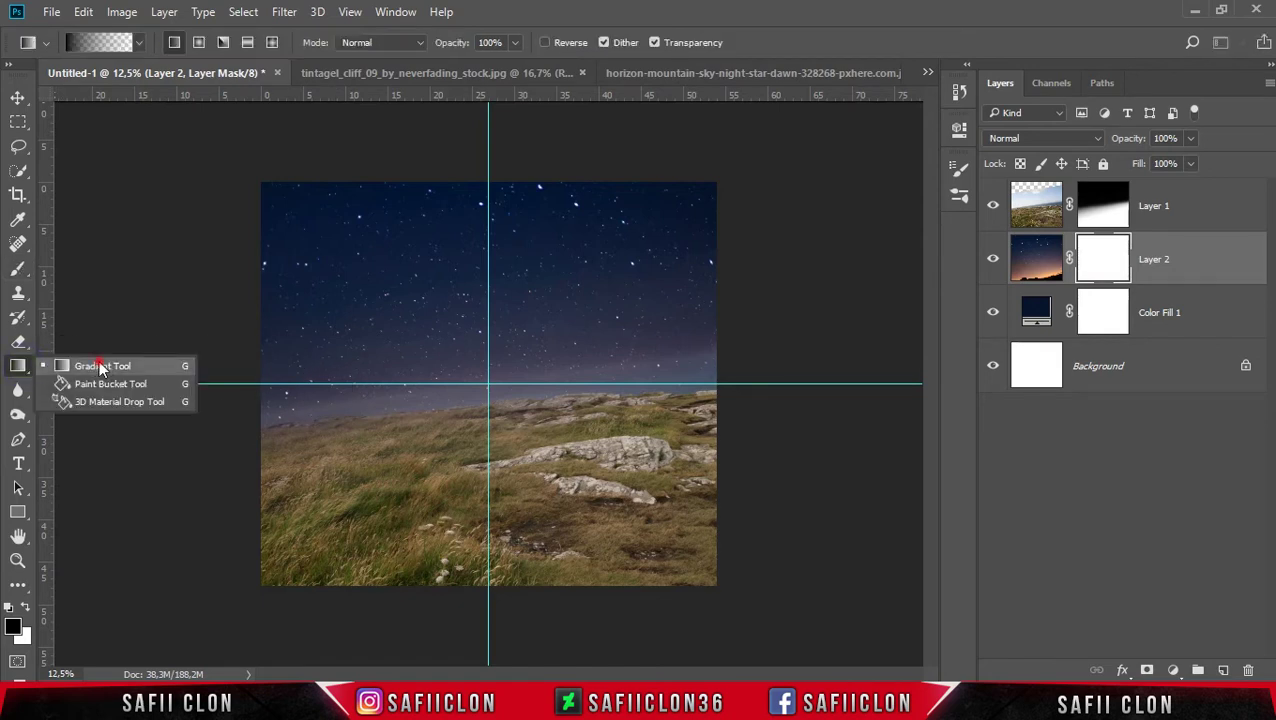
left_click(101, 366)
left_click(137, 44)
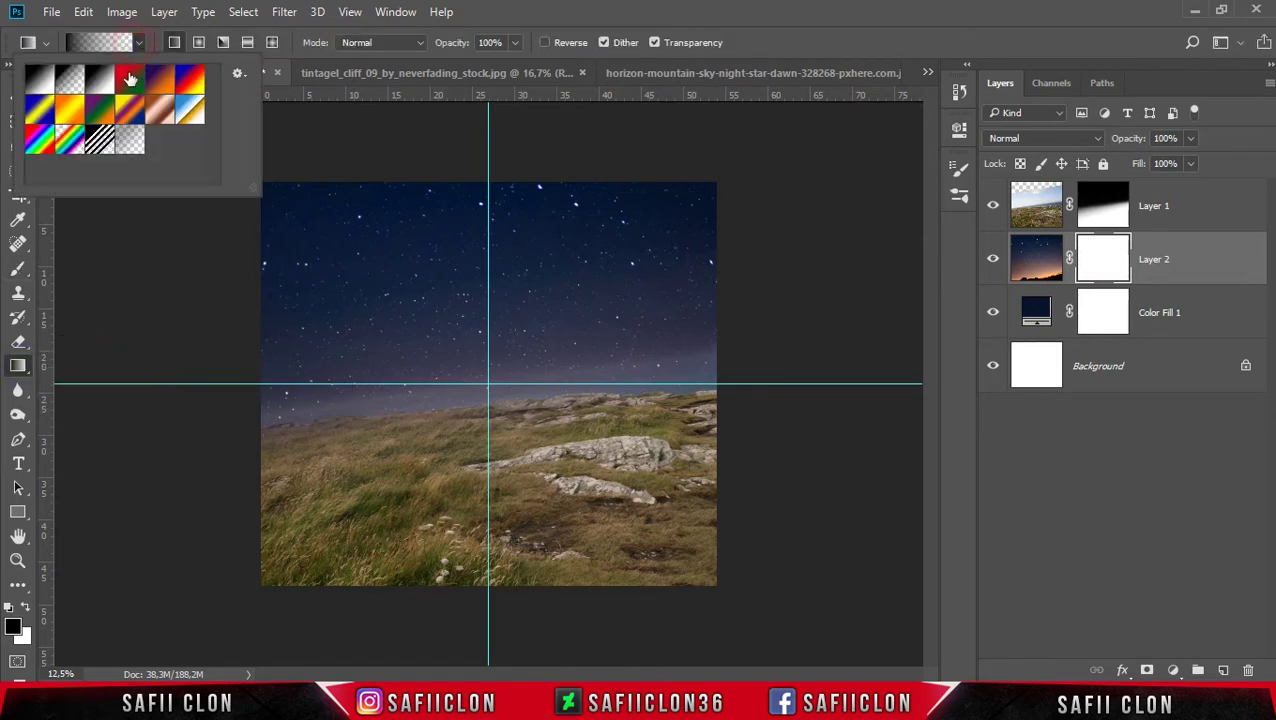
left_click(68, 80)
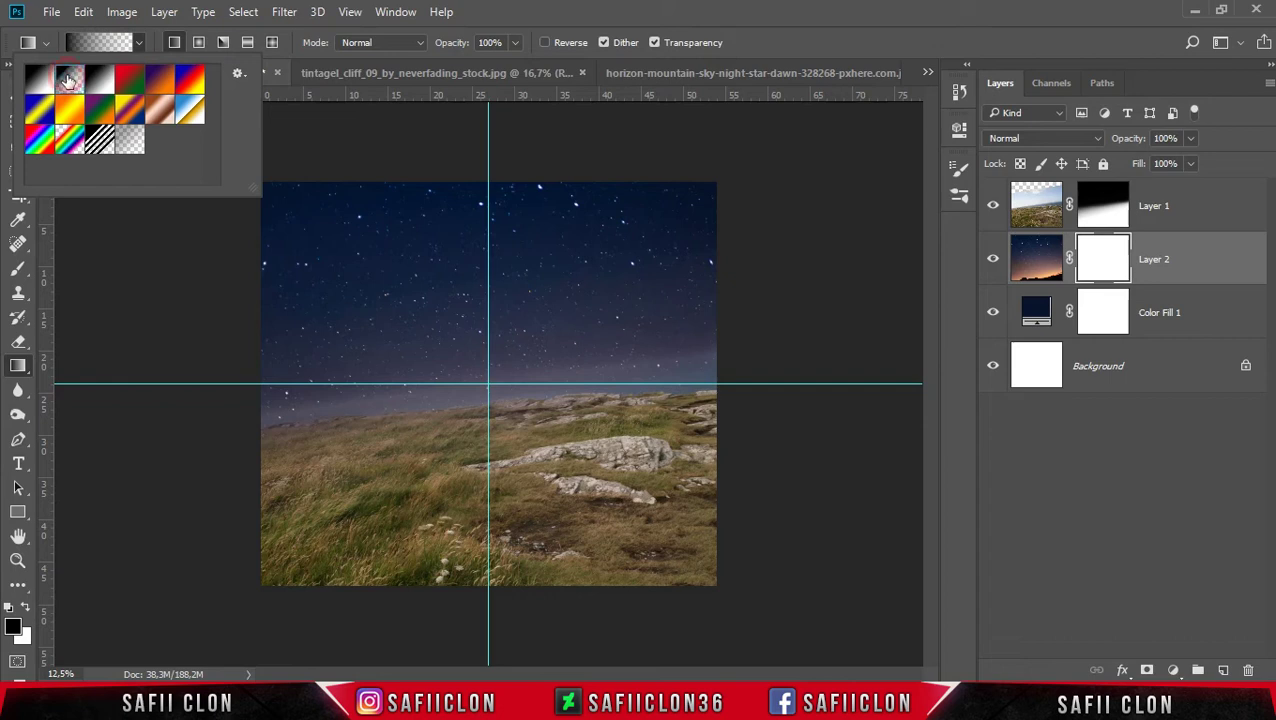
left_click(174, 44)
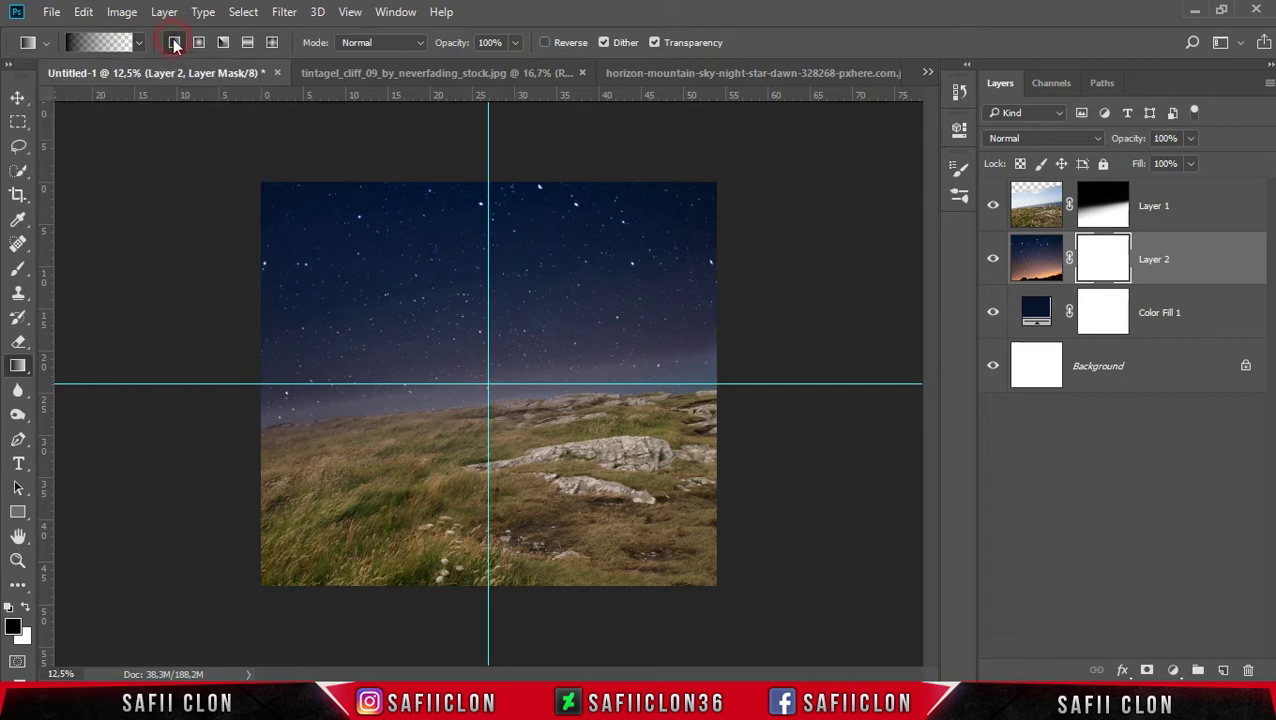
Step: Drag the gradient upward from the canvas bottom until the sky blends, toggling Layer 2 to compare
left_click_drag(577, 631, 442, 285)
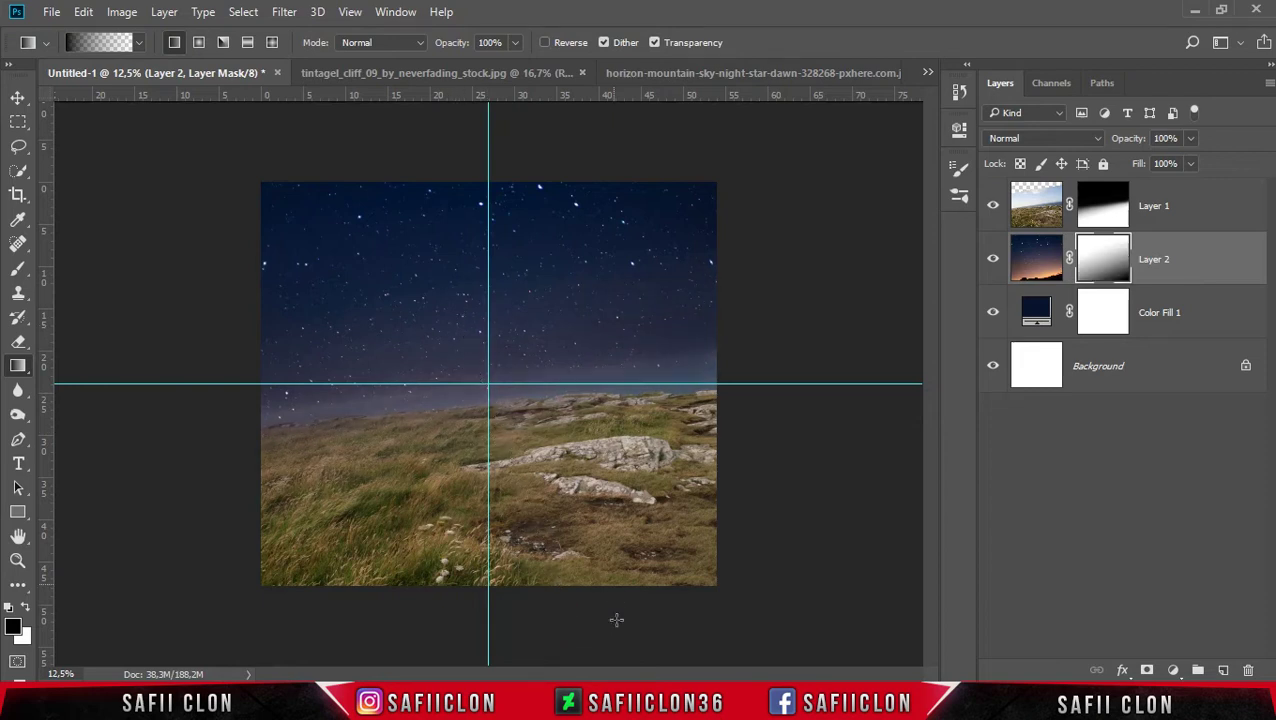
left_click_drag(620, 633, 441, 279)
left_click_drag(558, 653, 395, 174)
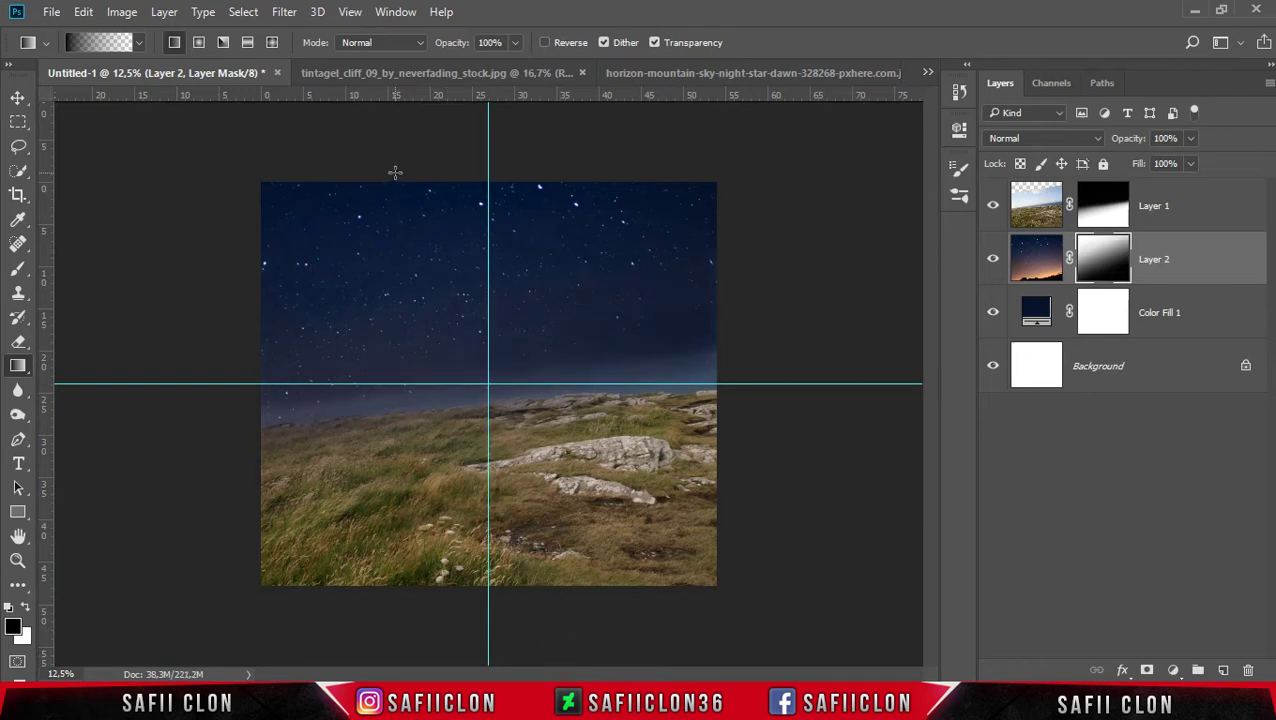
left_click(993, 260)
left_click(993, 260)
Step: Select Layer 1 through Color Fill 1 and group them via Group from Layers as BACKGROUND
left_click(1180, 204)
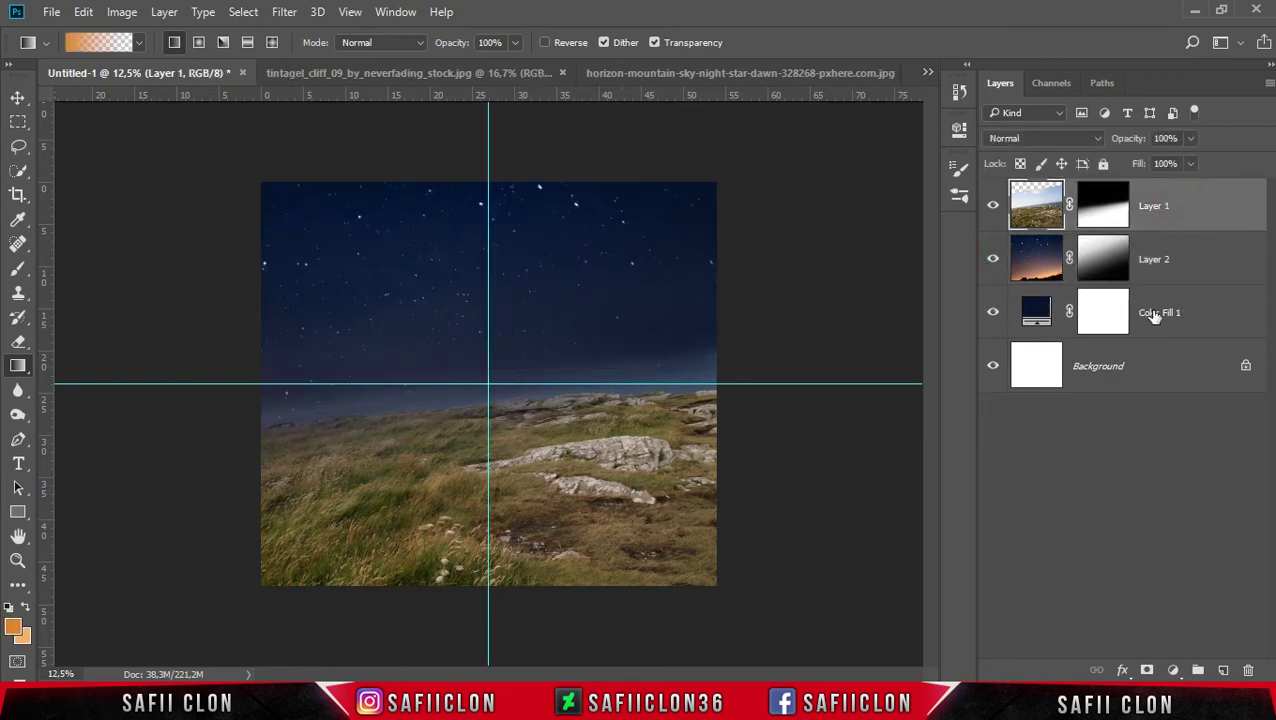
left_click(1208, 316, "shift")
right_click(1188, 198)
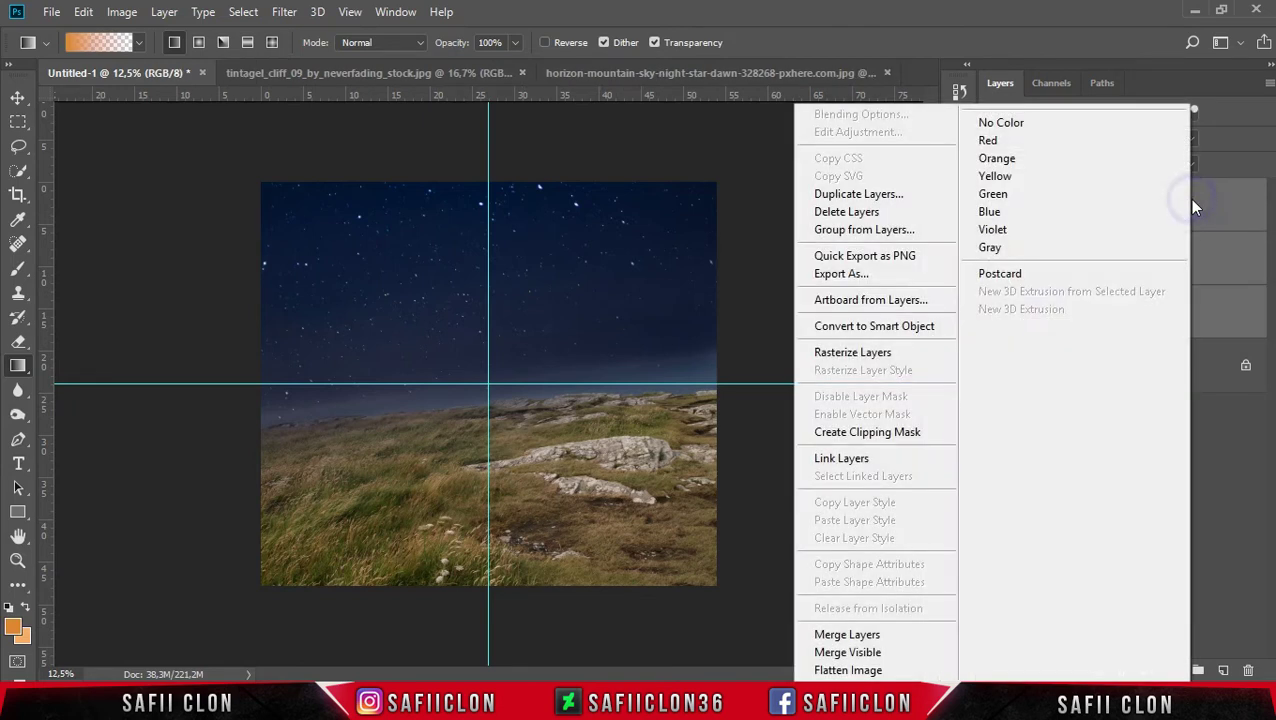
left_click(880, 229)
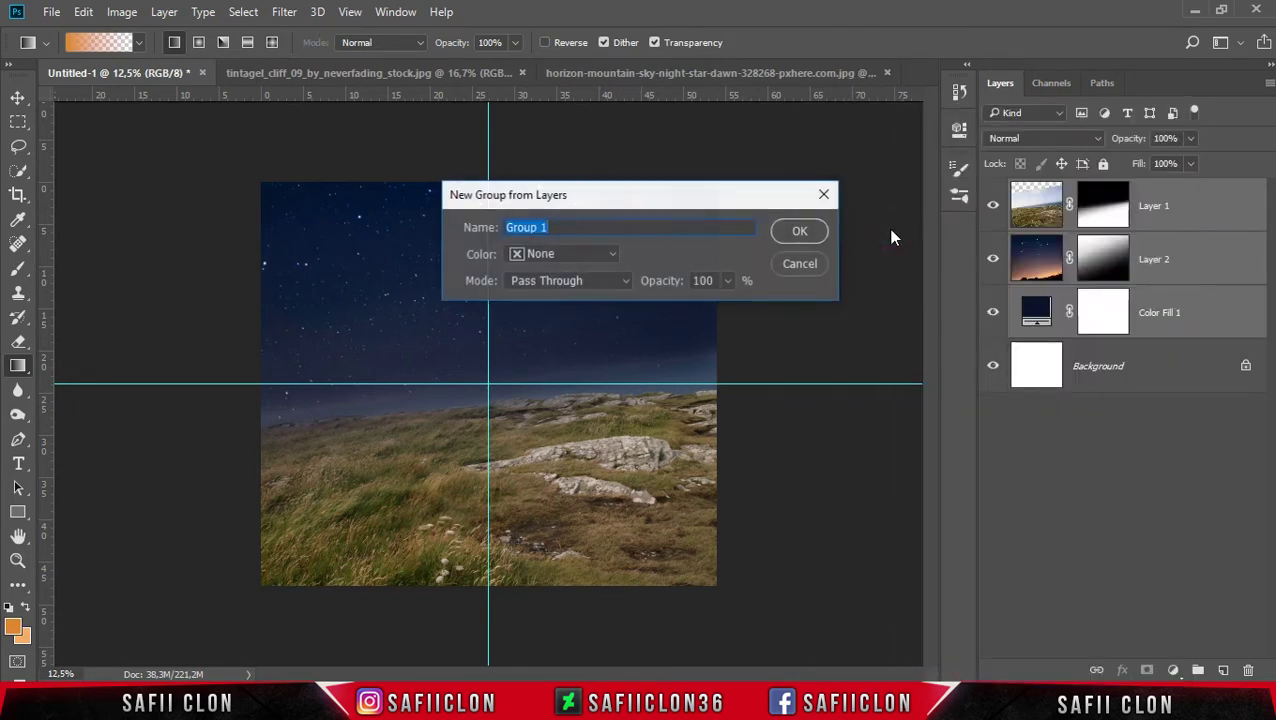
type("BACKGROUND")
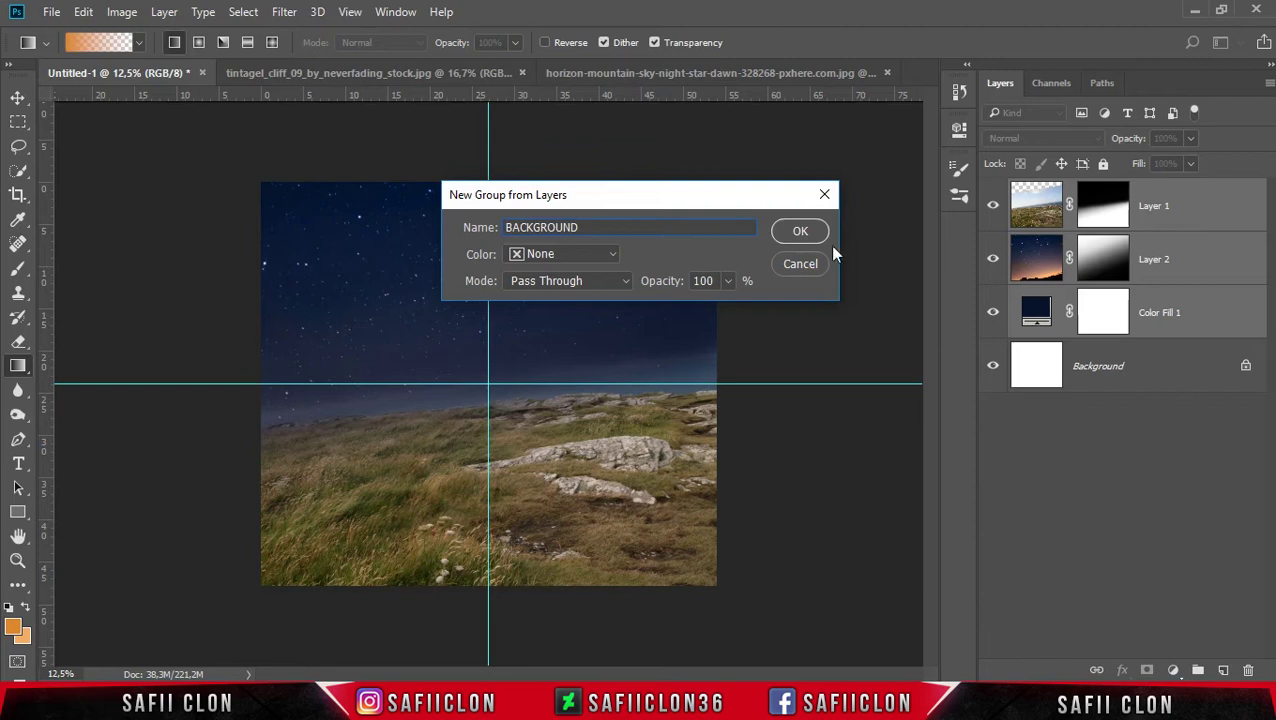
left_click(800, 231)
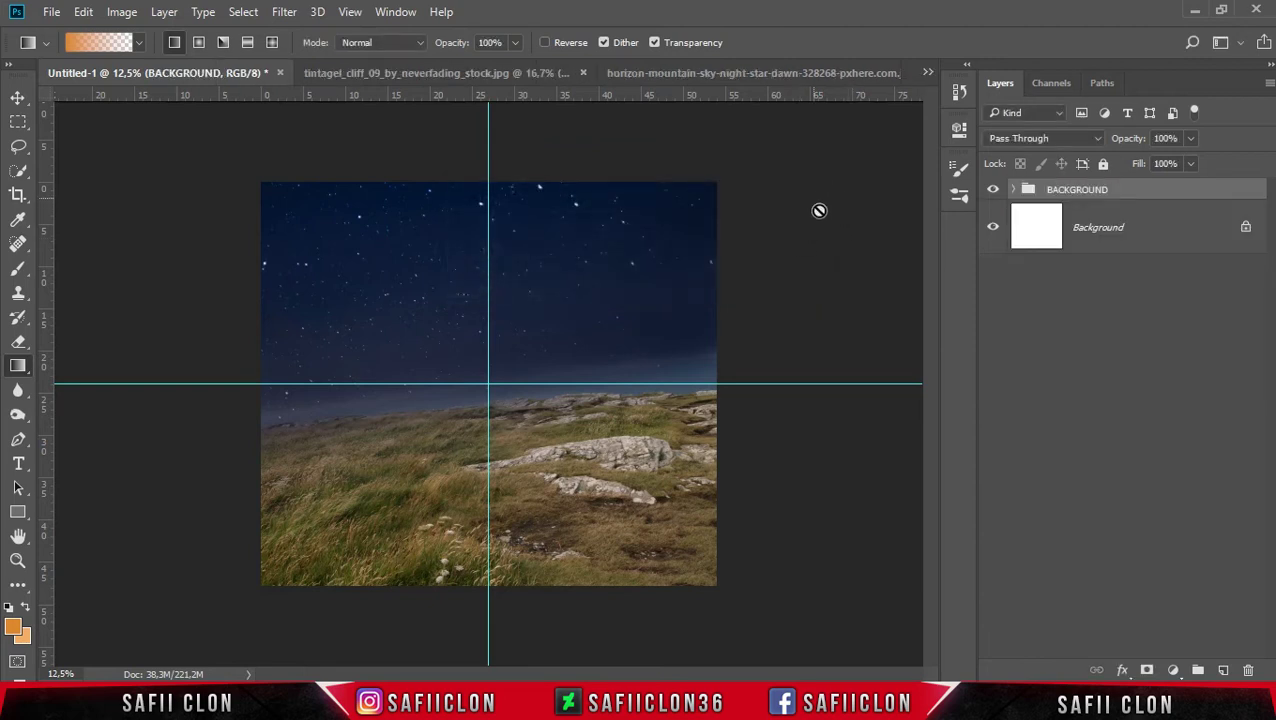
left_click(699, 75)
Step: Close the horizon and tintagel_cliff images, then open the toga photo of the woman in white
left_click(512, 75)
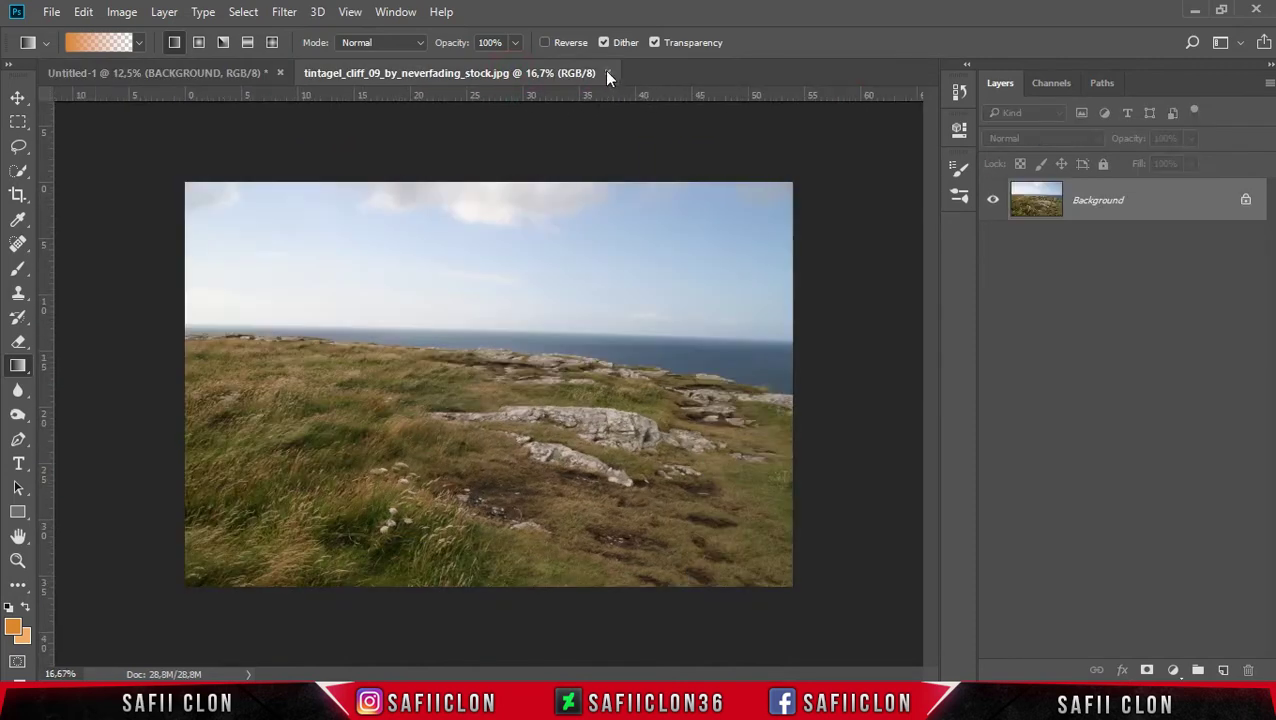
left_click(607, 73)
left_click(51, 12)
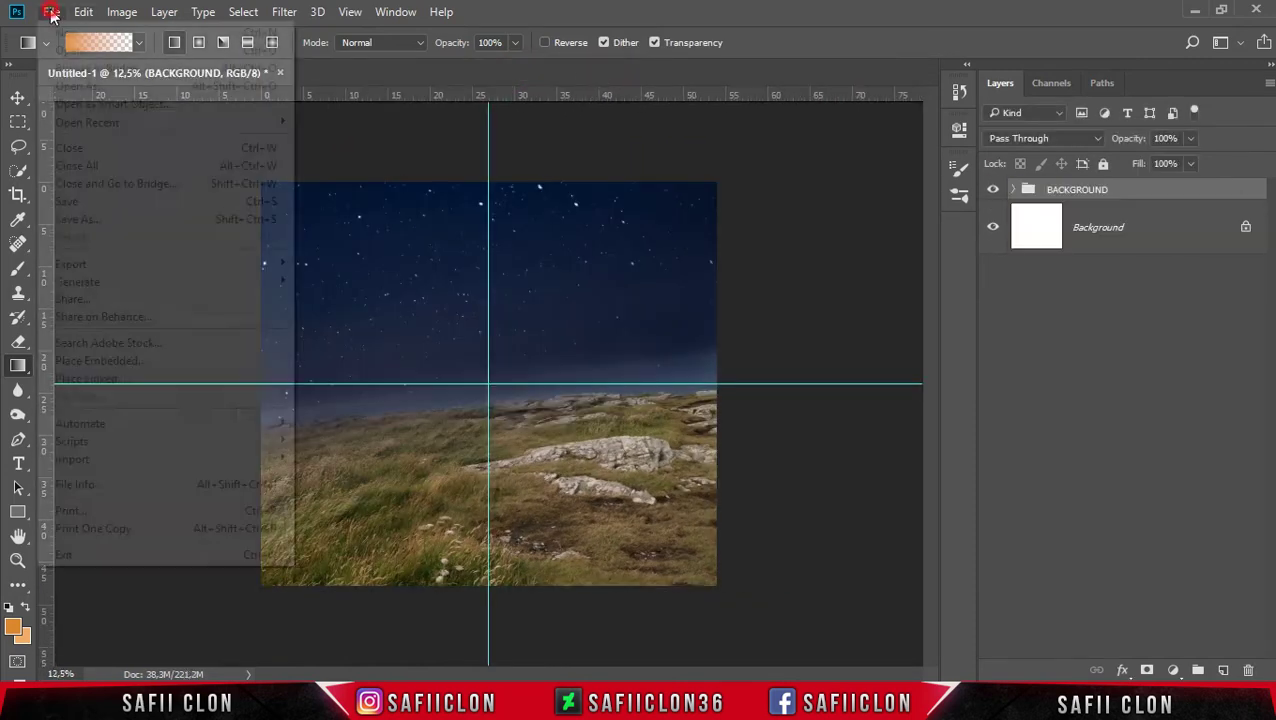
left_click(88, 49)
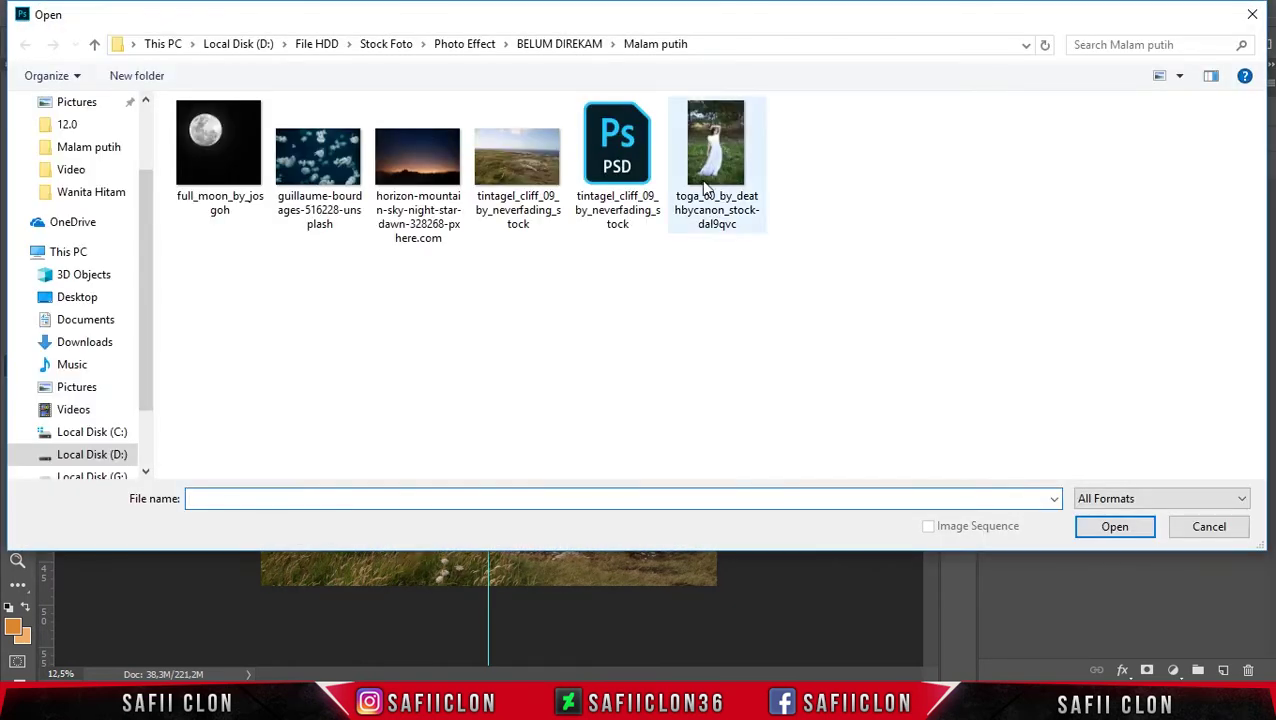
left_click(713, 143)
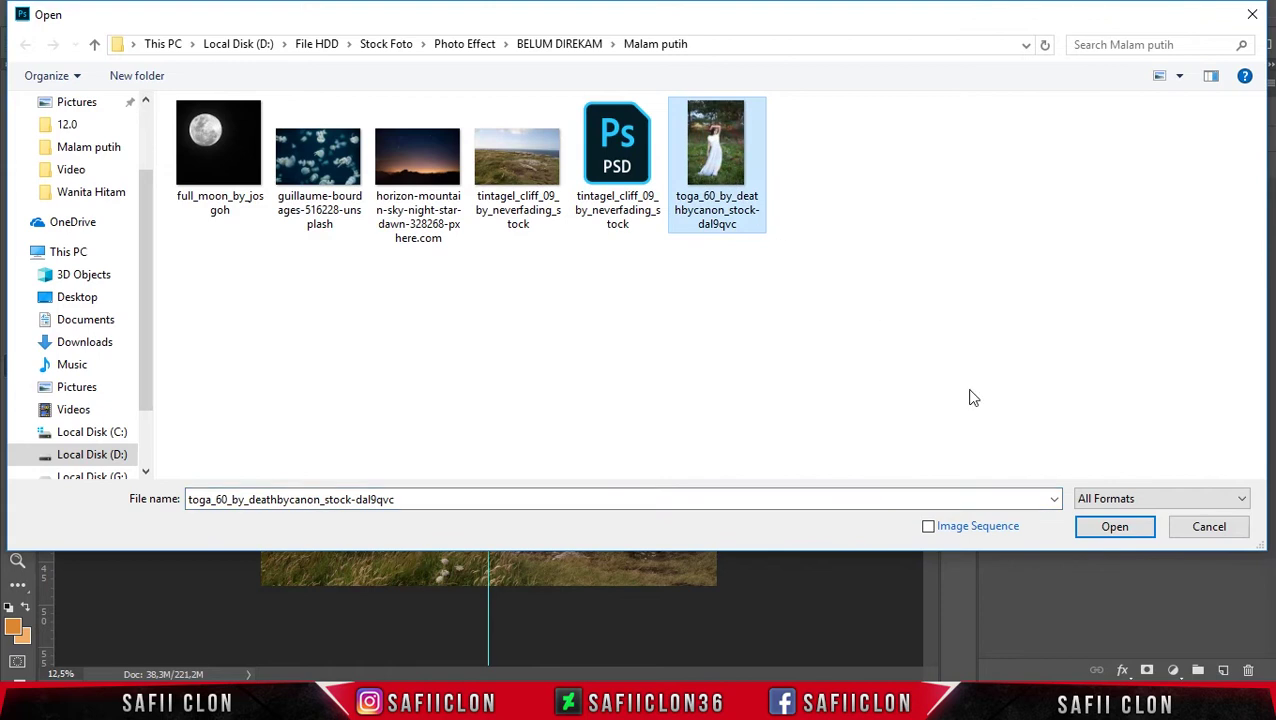
left_click(1128, 528)
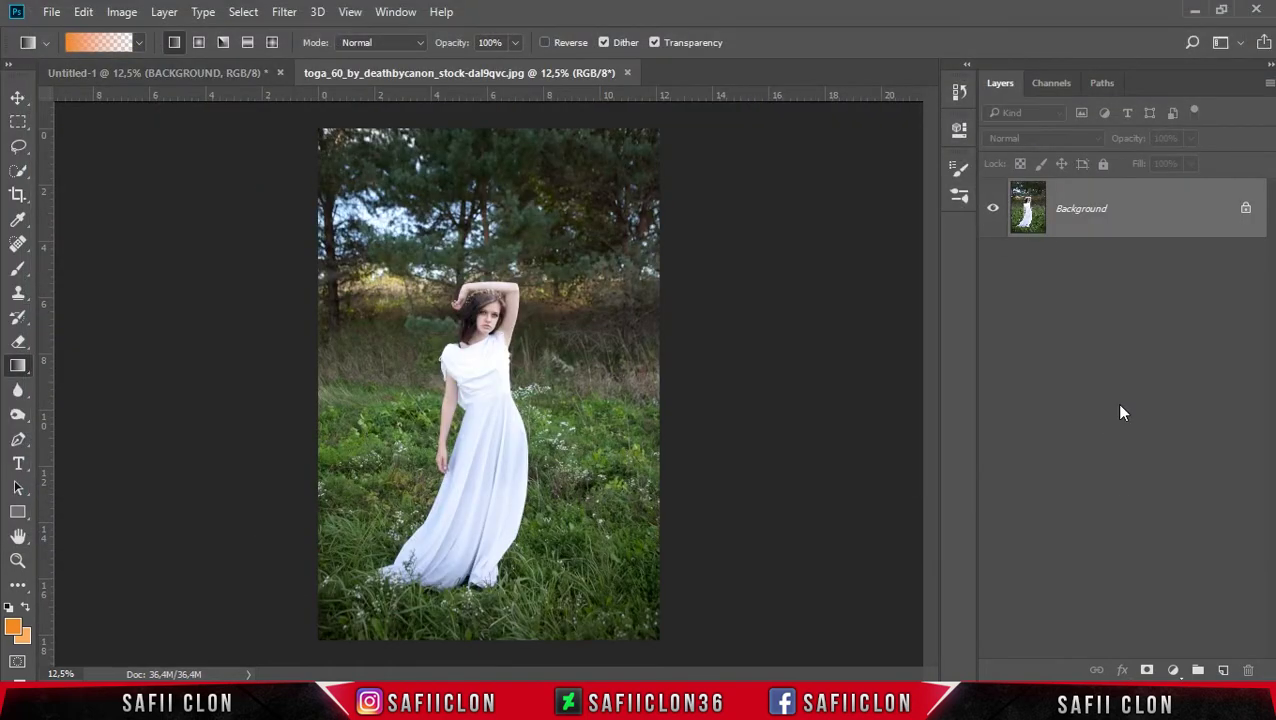
left_click(18, 172)
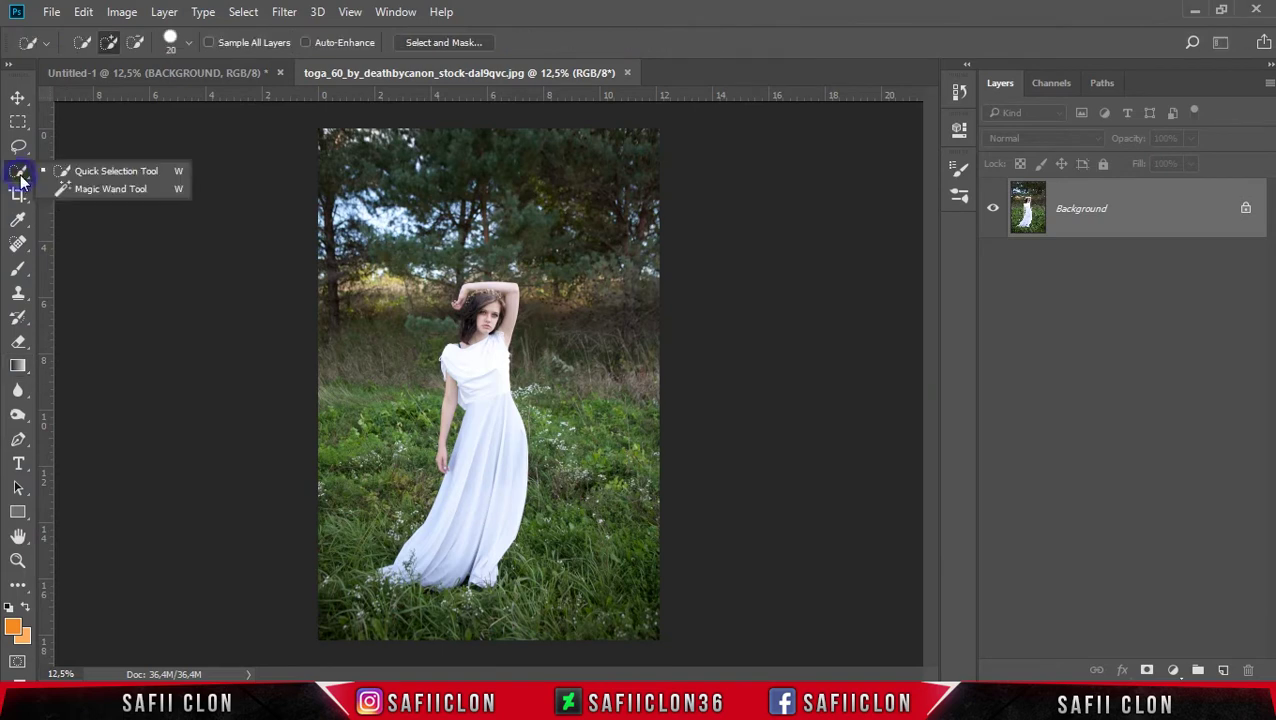
Step: Quick-select the woman's dress, body, head and raised arm with a slightly larger brush
left_click(116, 171)
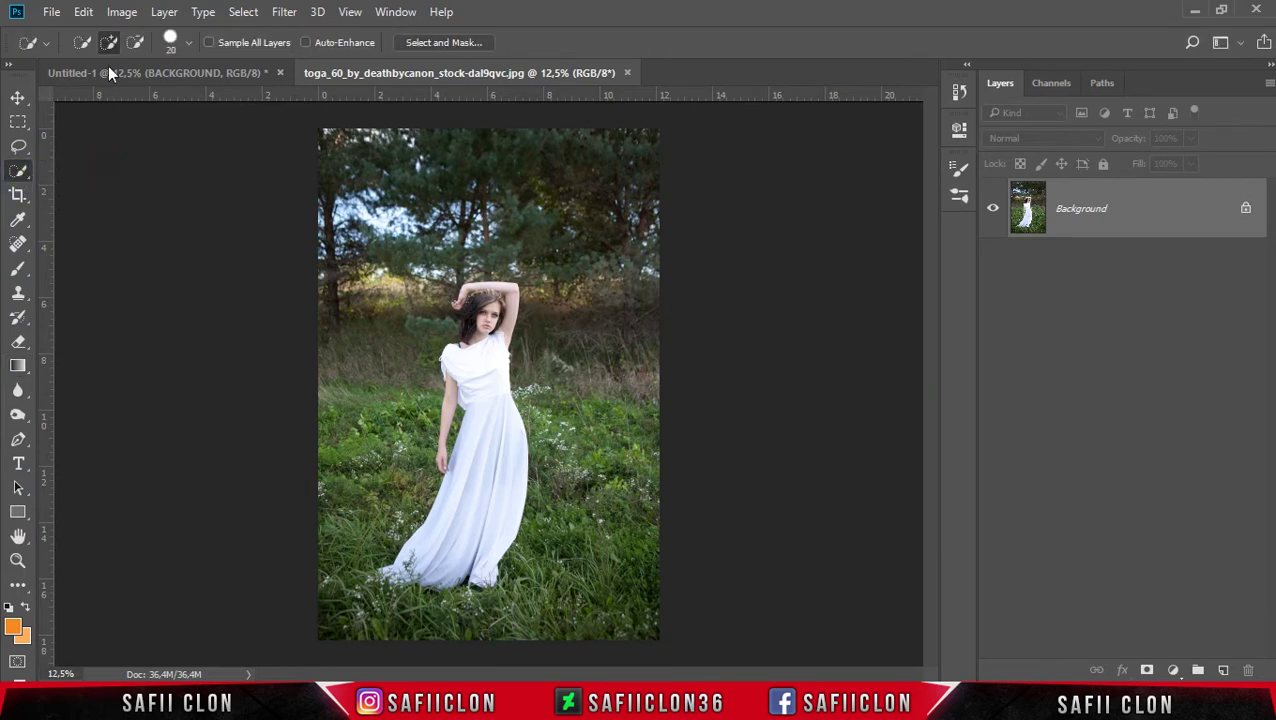
left_click(189, 45)
left_click_drag(101, 98, 104, 99)
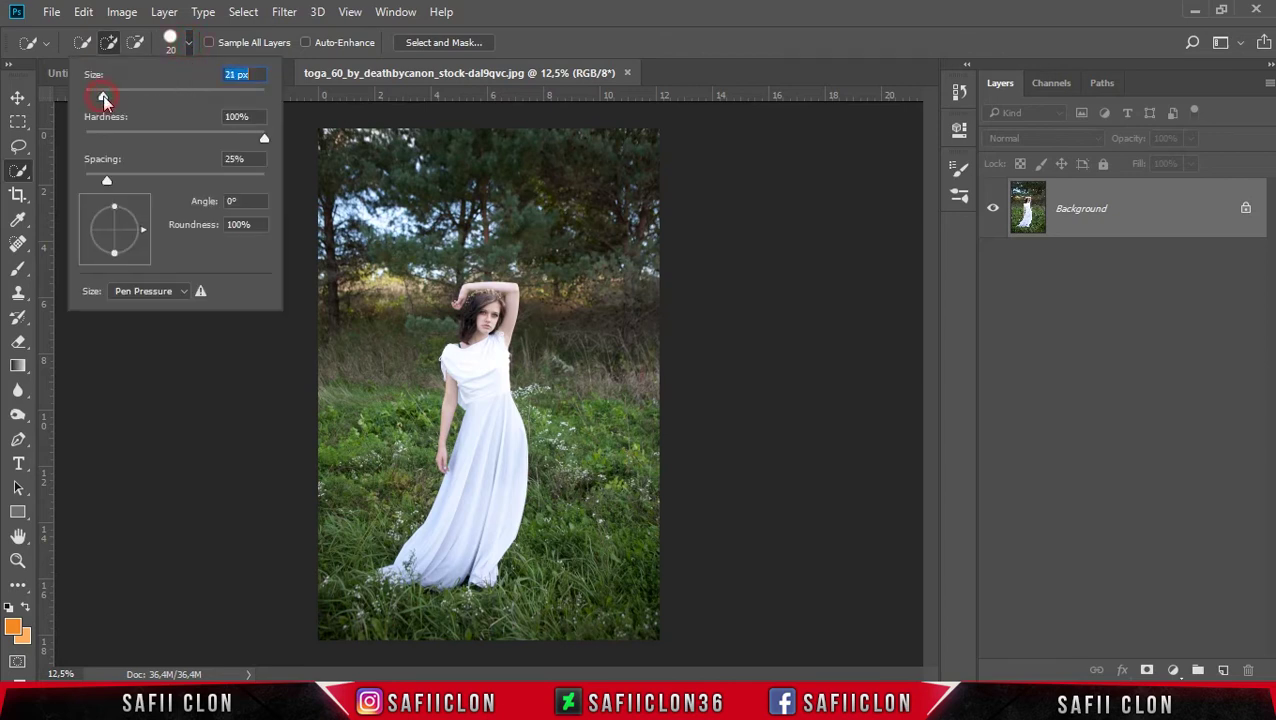
left_click(564, 30)
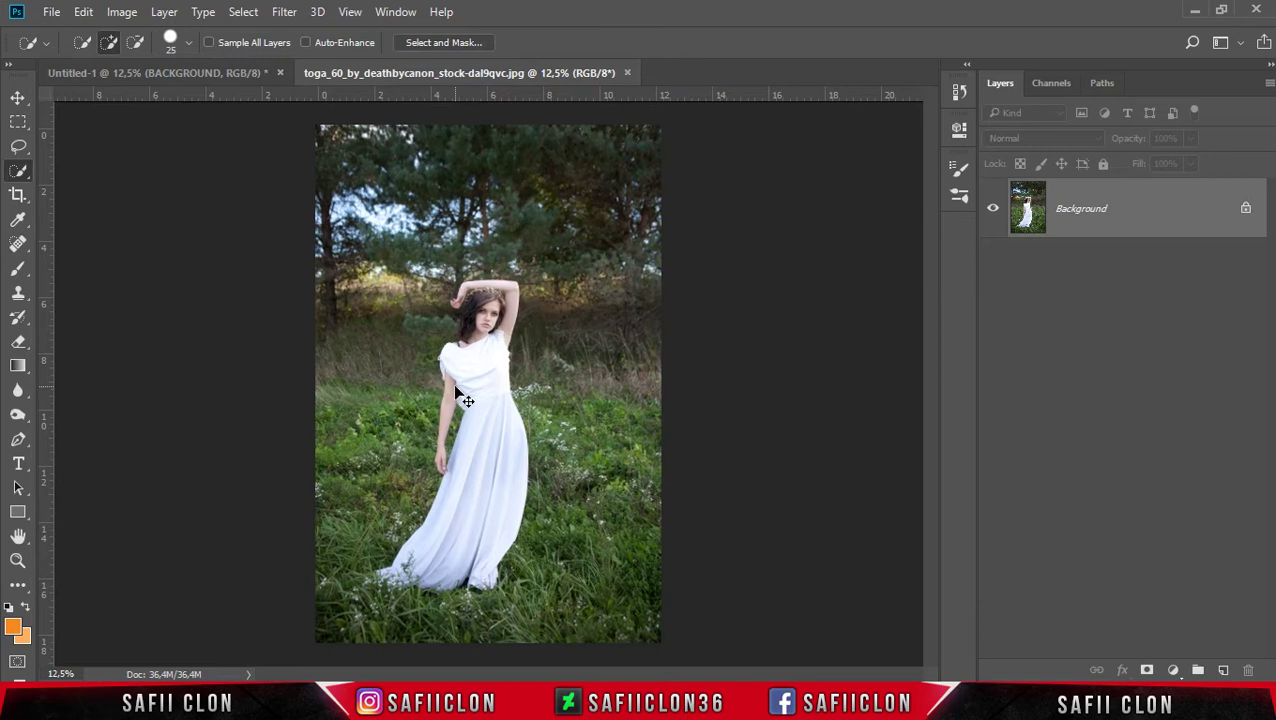
key("ctrl+plus")
scroll(456, 382, "down", 2)
scroll(479, 375, "down", 2)
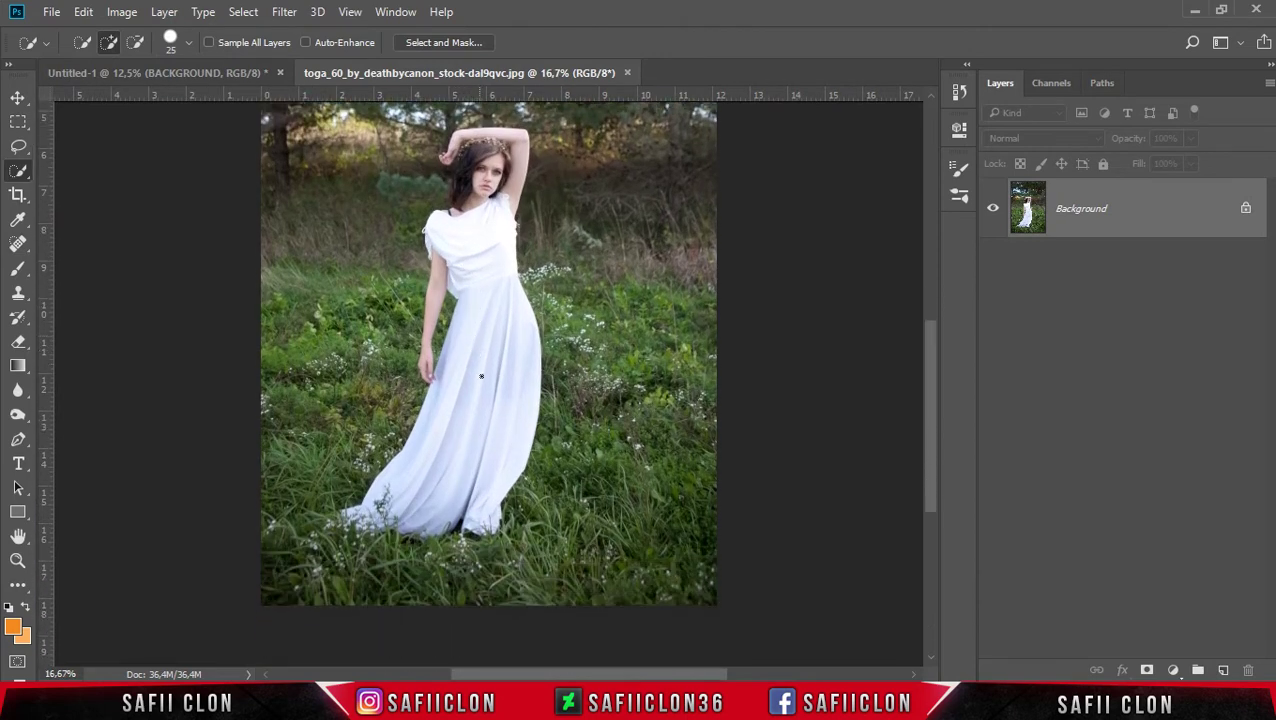
left_click_drag(444, 507, 499, 314)
key("bracketleft")
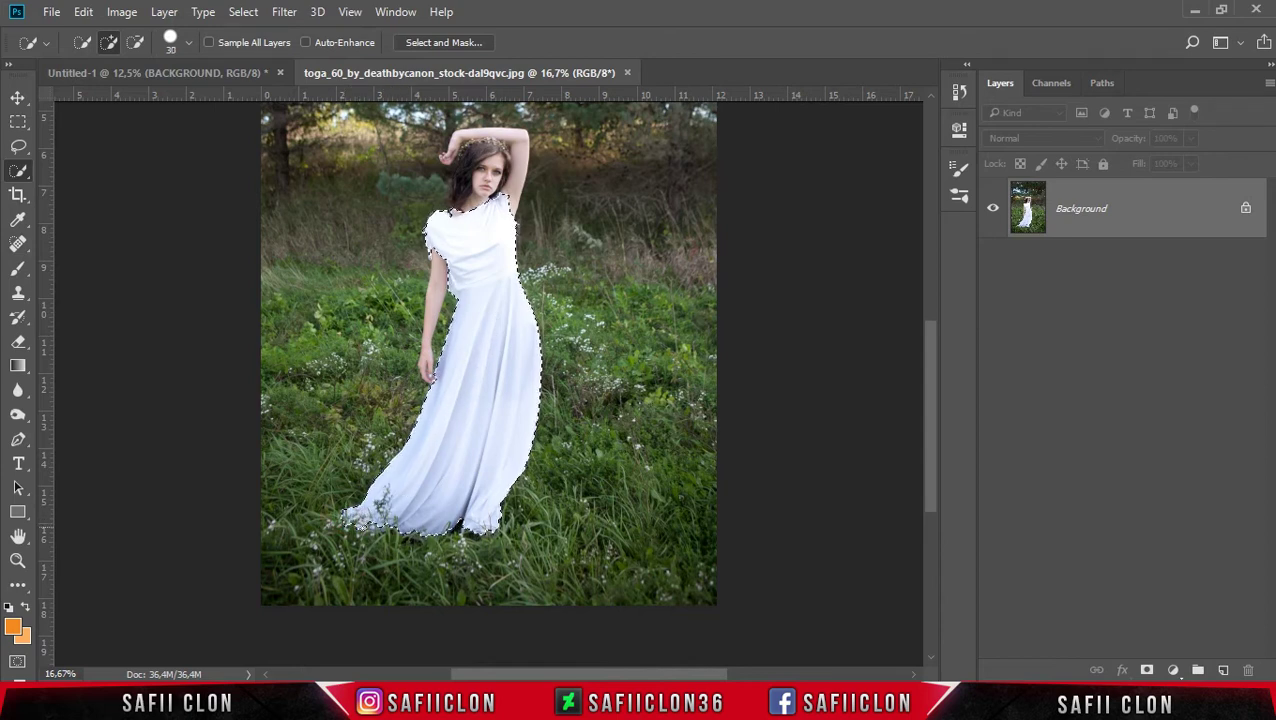
left_click_drag(489, 188, 479, 159)
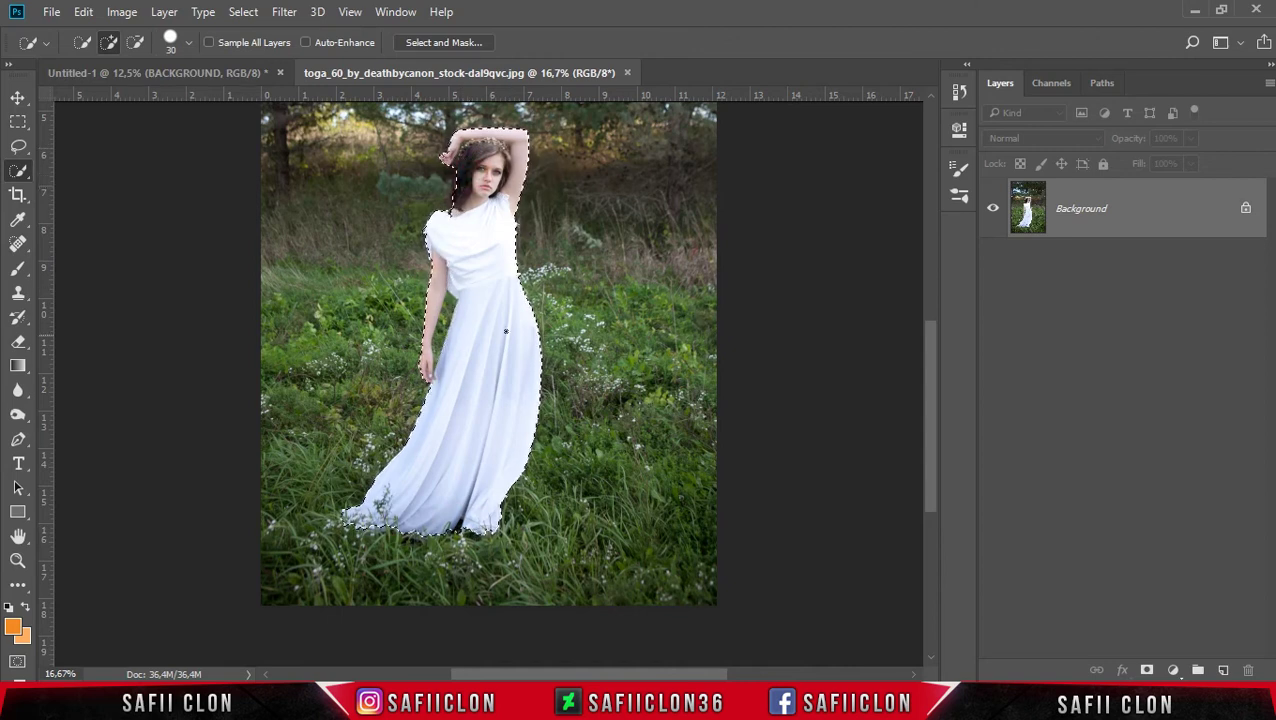
Step: Subtract stray areas from the selection and add it as a layer mask on her photo
key("ctrl+plus")
scroll(507, 336, "up", 1)
scroll(541, 470, "up", 3)
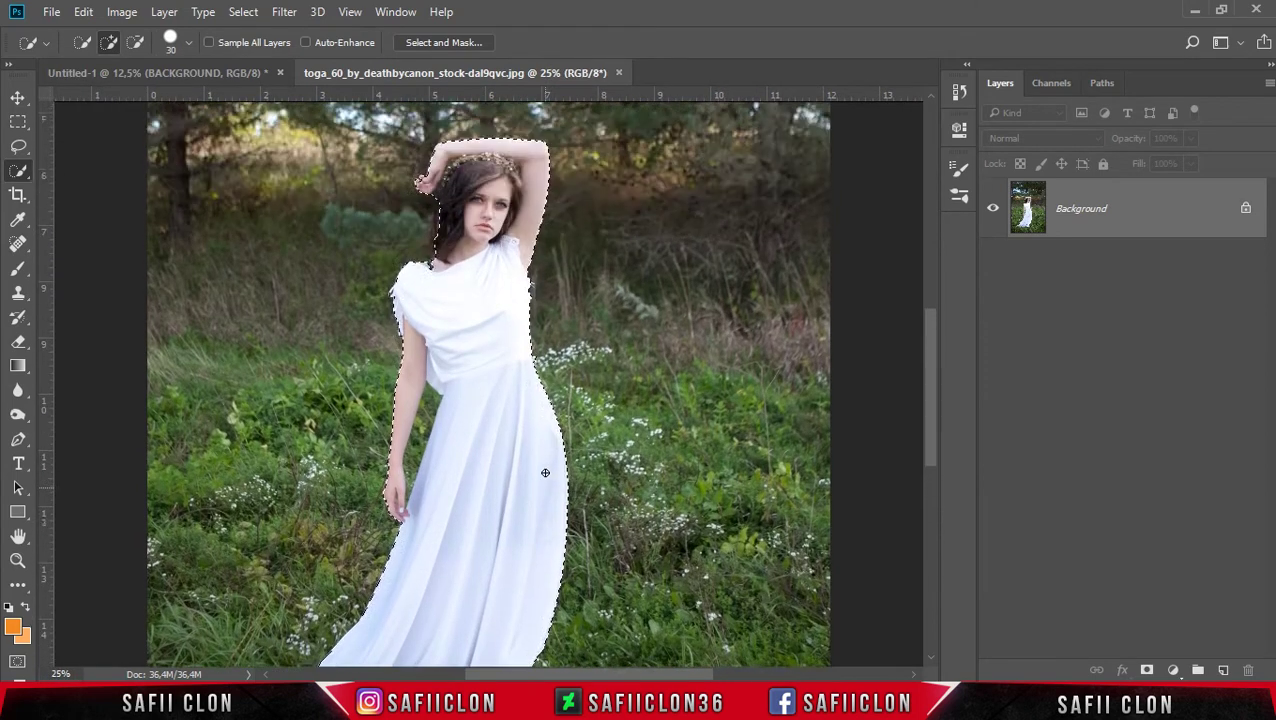
scroll(500, 380, "up", 1)
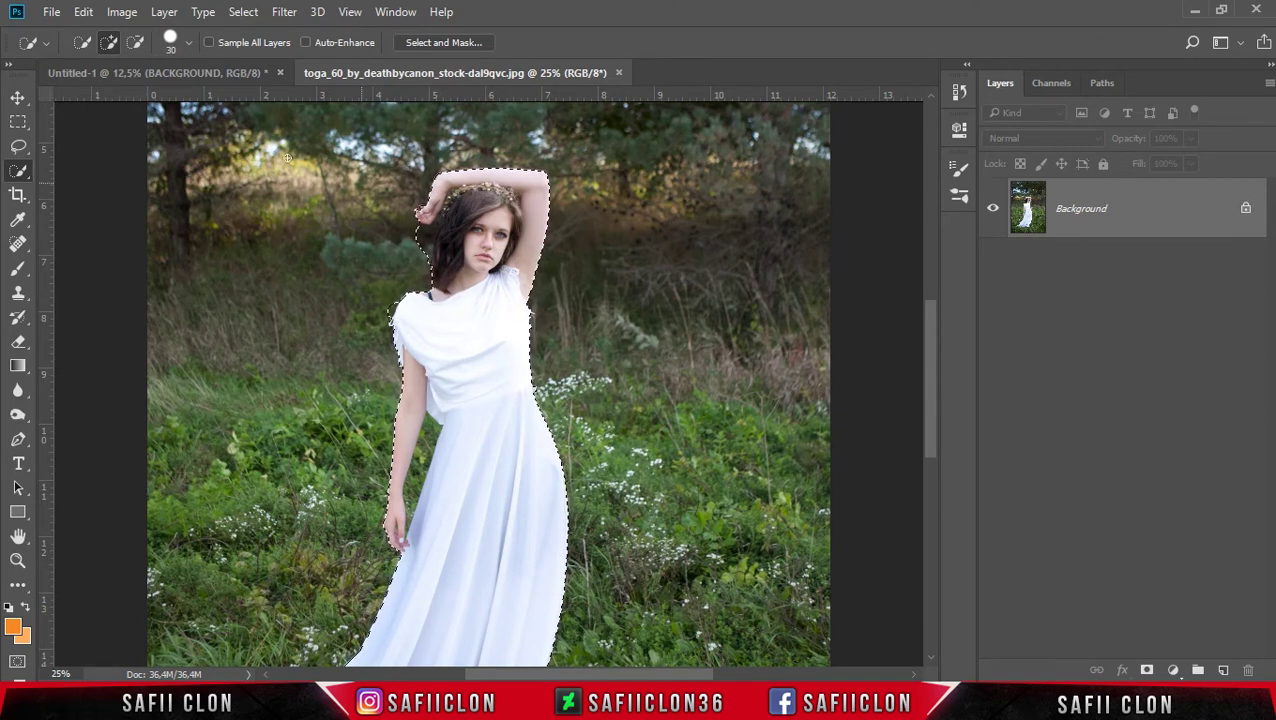
left_click(135, 42)
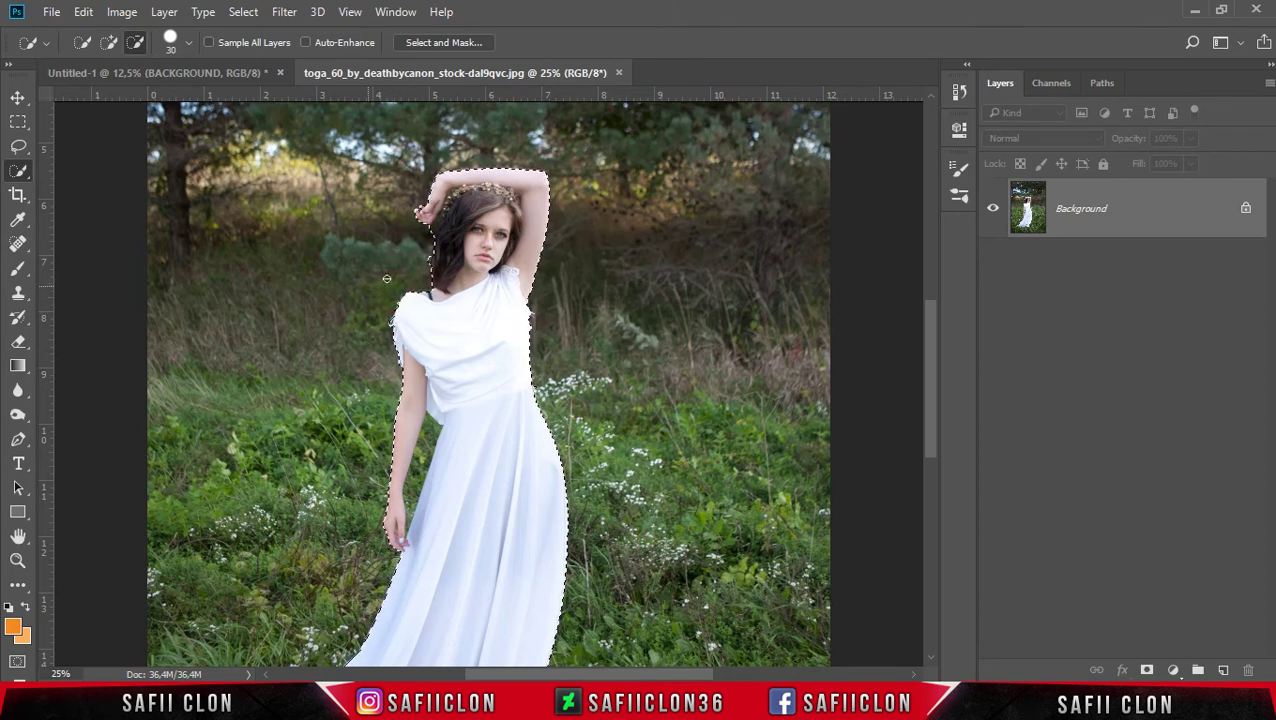
scroll(367, 286, "down", 3)
key("bracketleft")
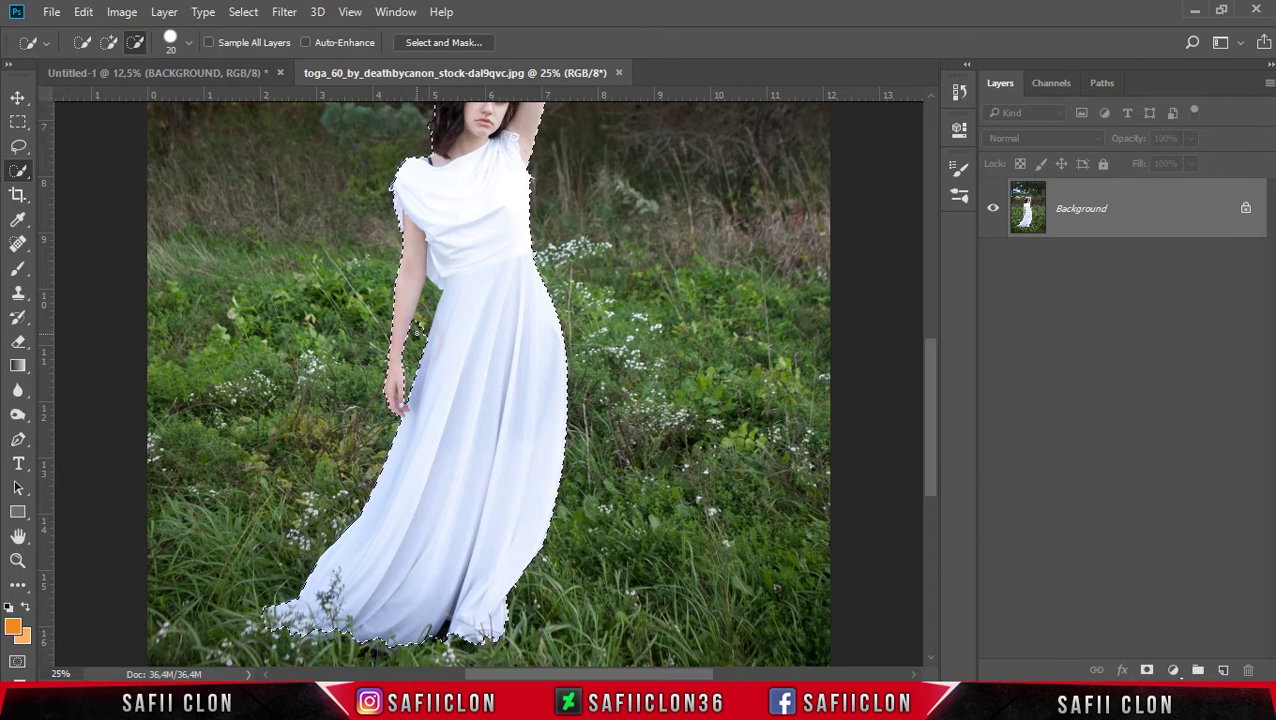
scroll(669, 289, "up", 1)
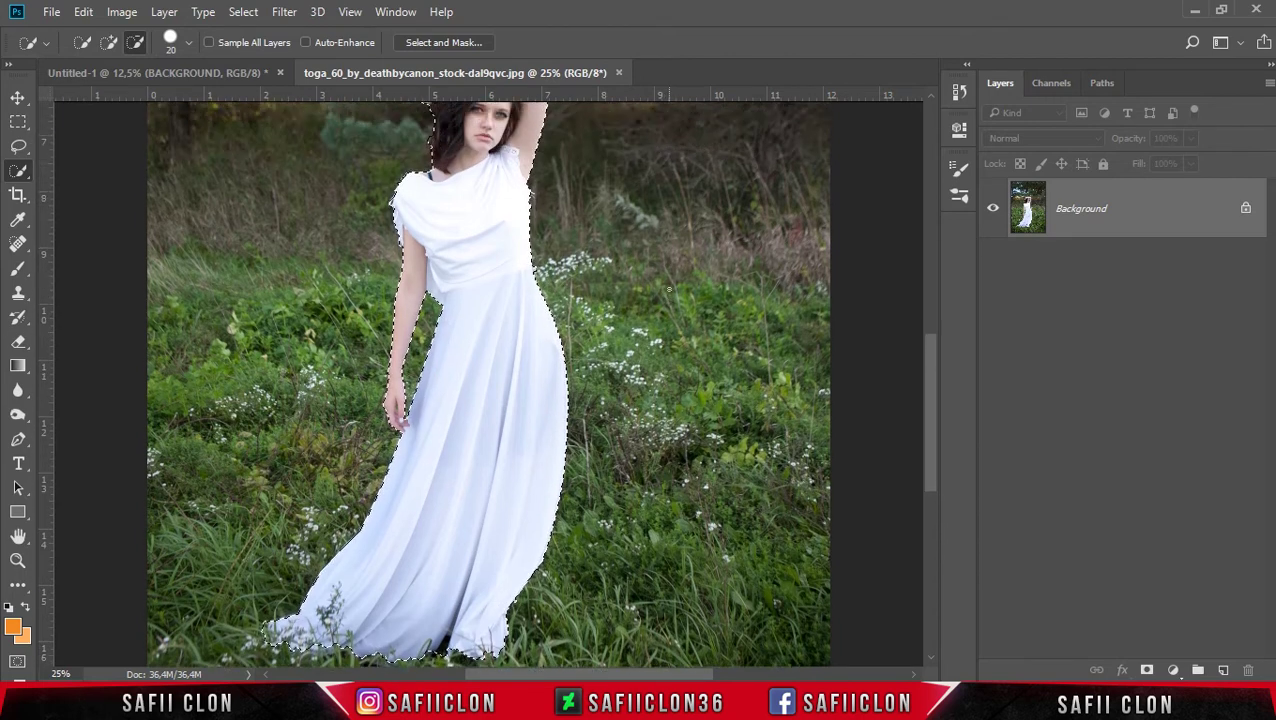
scroll(669, 289, "up", 2)
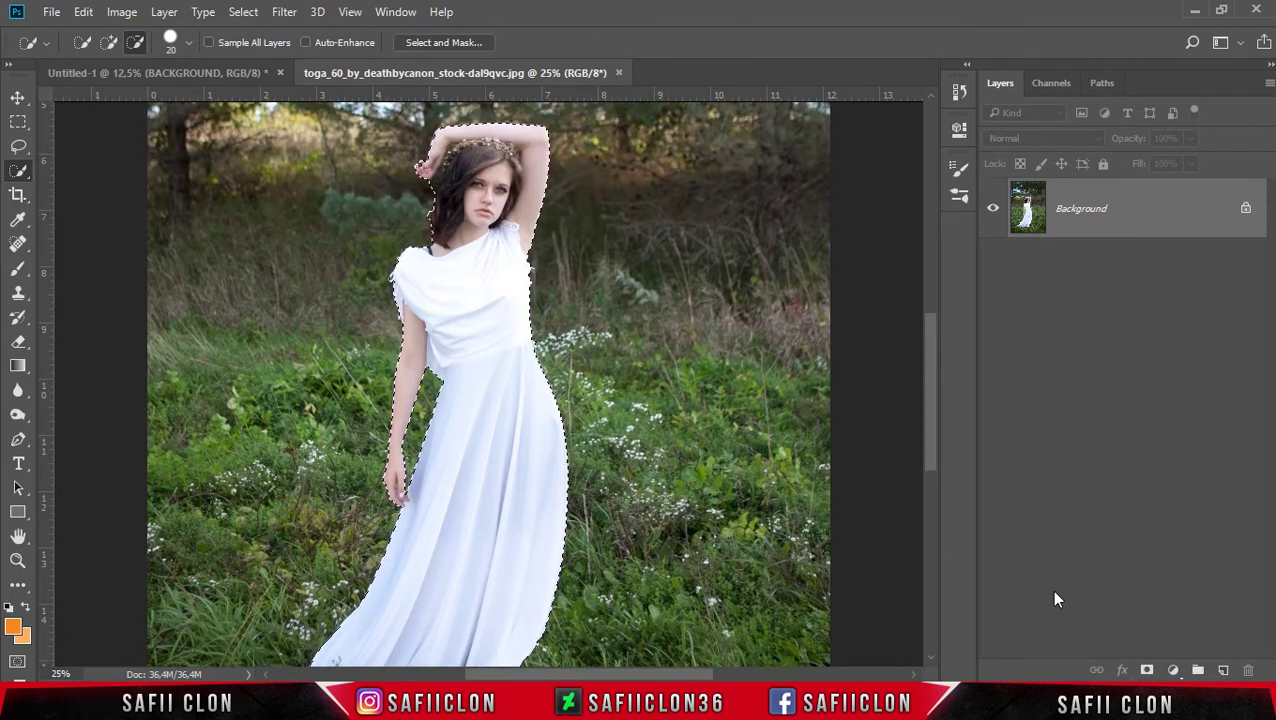
left_click(1143, 670)
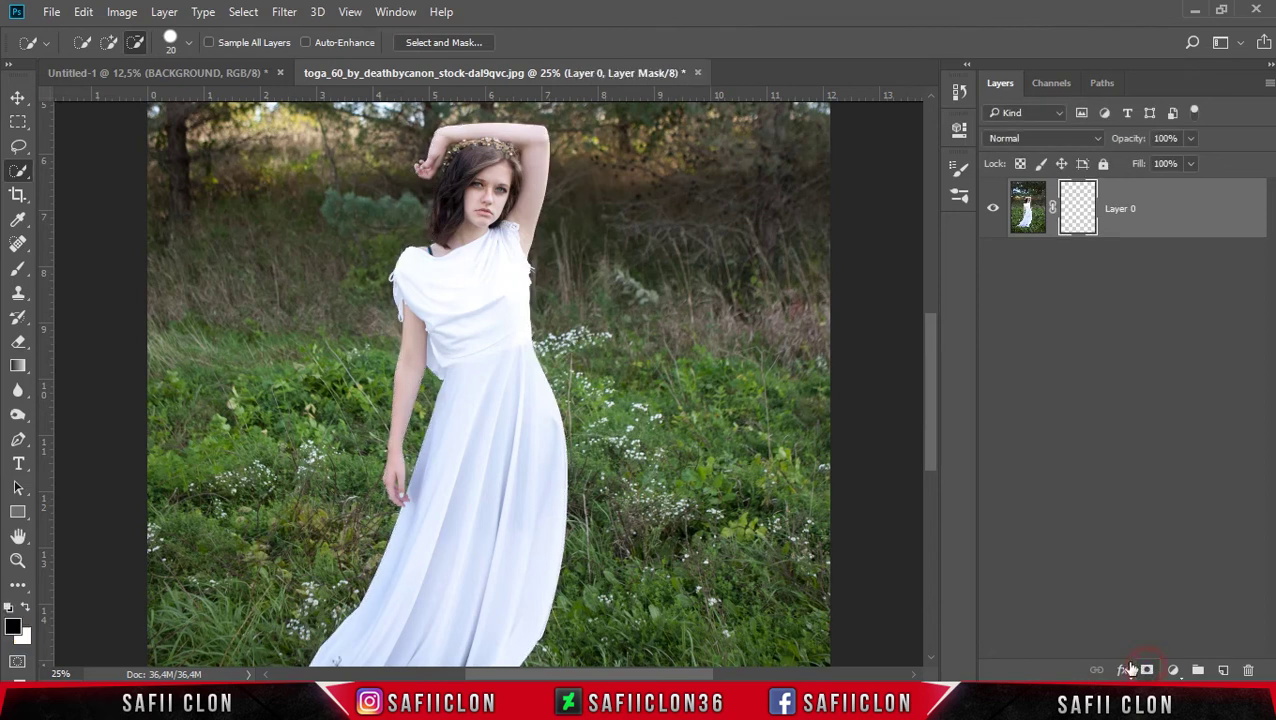
Step: Drag the masked woman into the night composite and shrink her to about 74%
mouse_move(1201, 208)
left_mouse_down()
mouse_move(205, 148)
mouse_move(544, 360)
left_mouse_up()
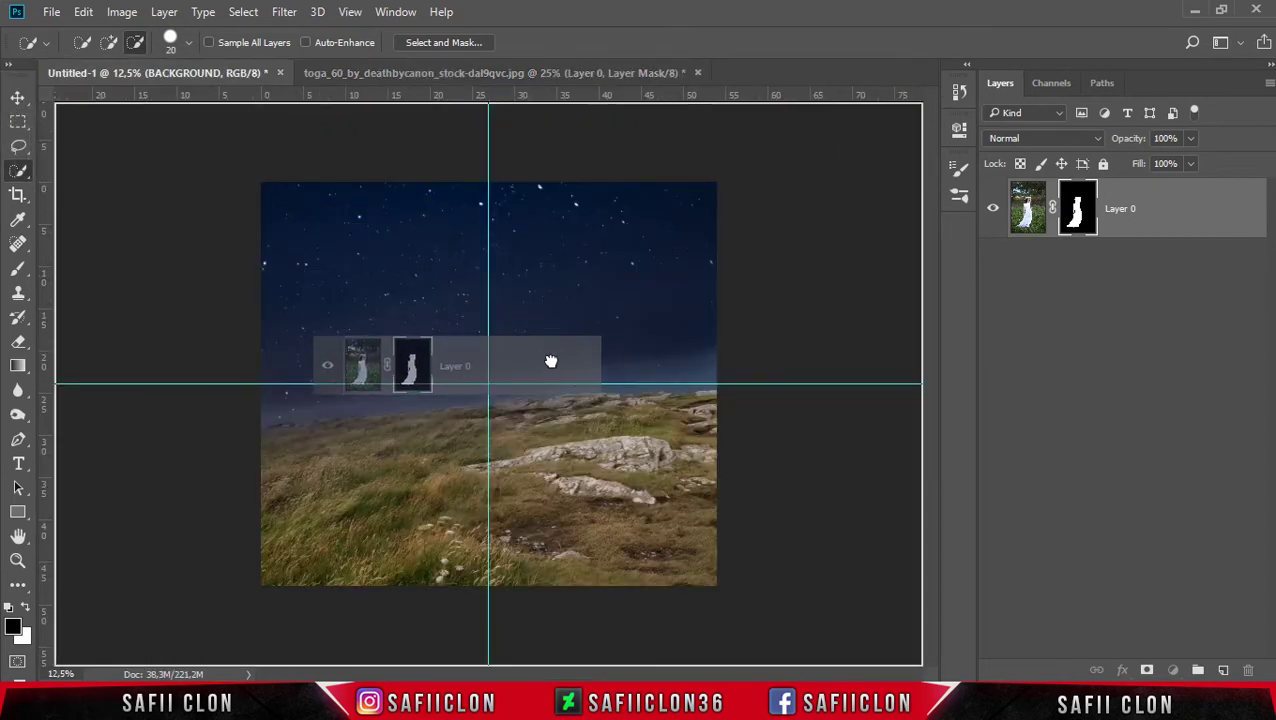
left_click_drag(544, 360, 568, 345)
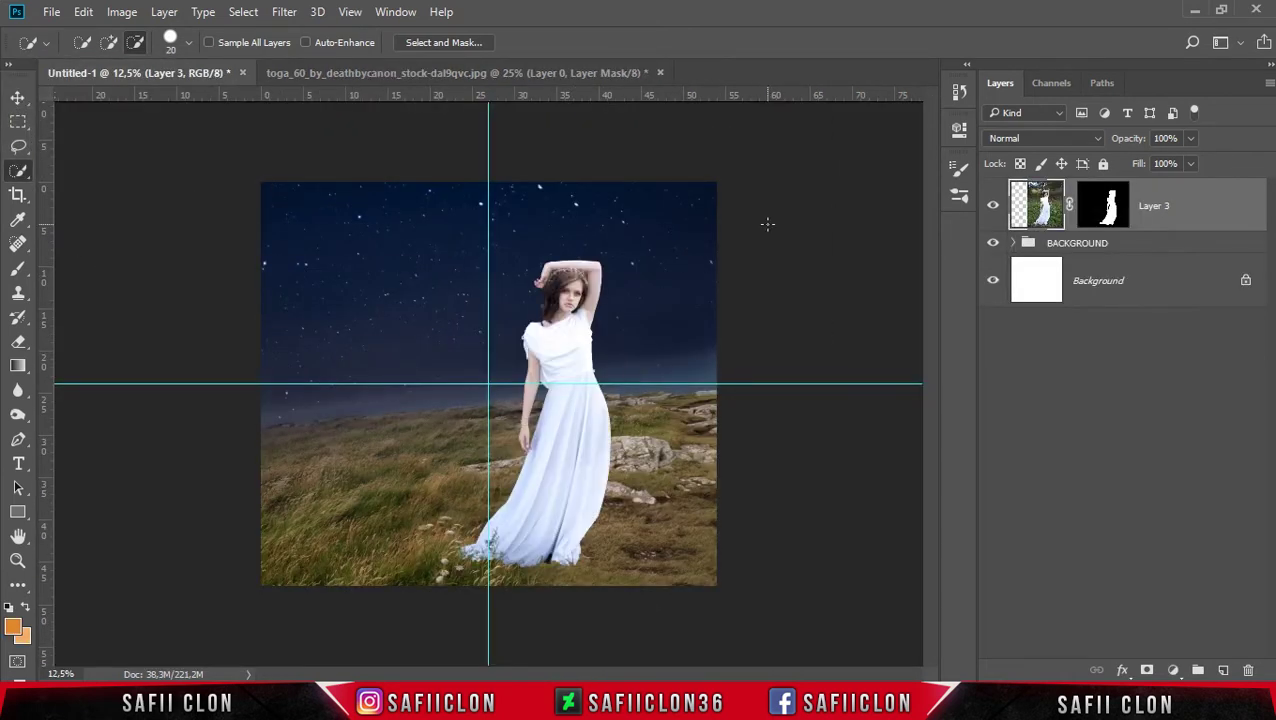
key("ctrl+t")
key("ctrl+plus")
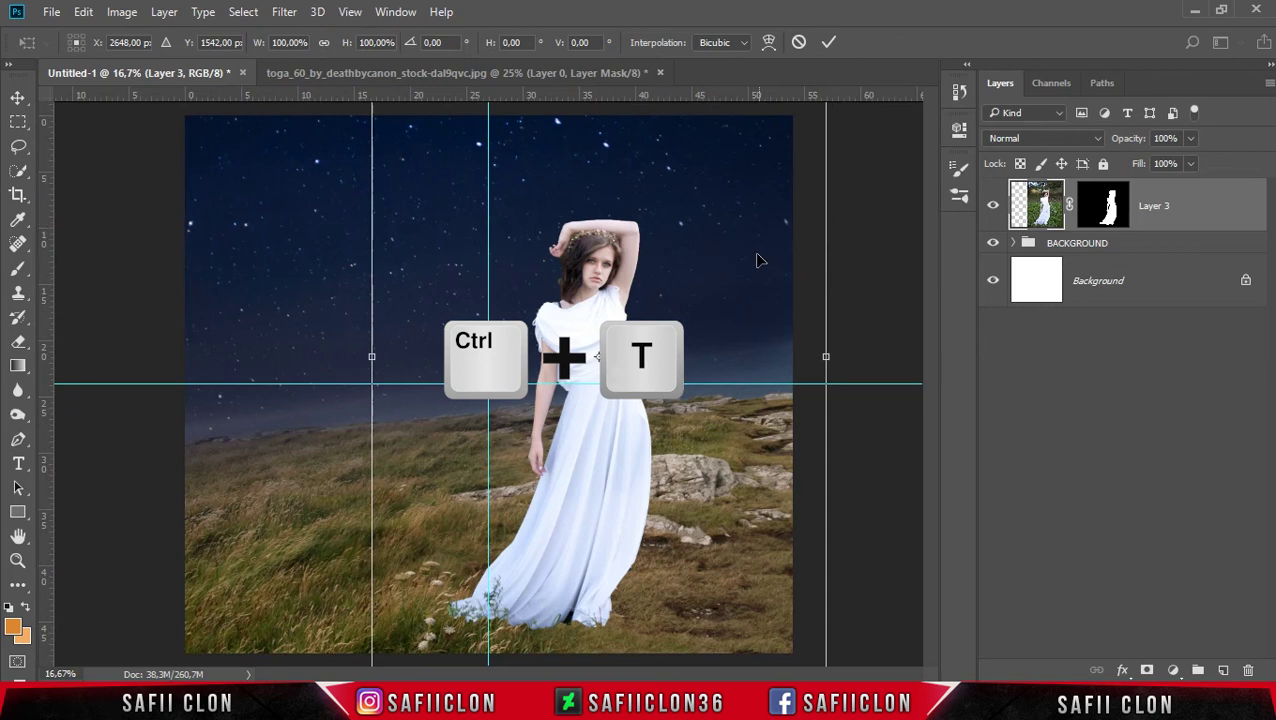
left_click_drag(725, 270, 692, 257)
left_click_drag(280, 620, 341, 513)
Step: Rotate her about -1.7°, stand her on the grassy cliff and commit the transform
left_click_drag(614, 313, 590, 388)
left_click_drag(745, 655, 718, 552)
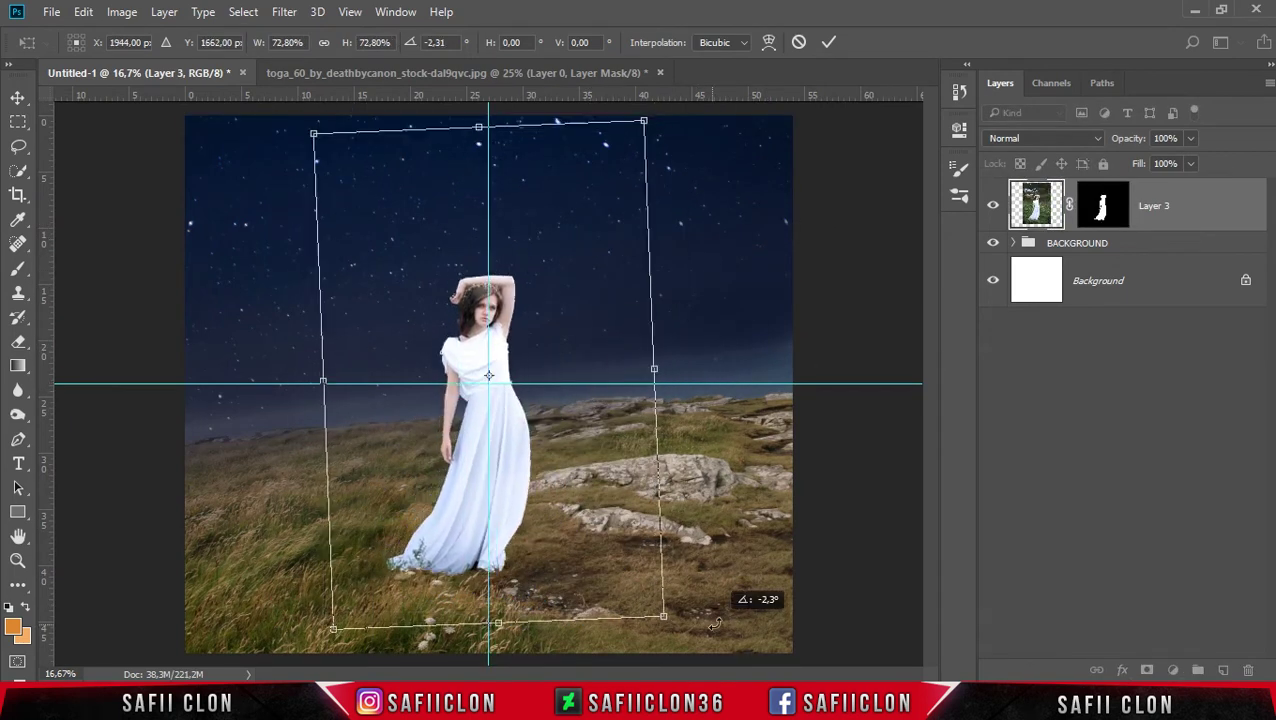
left_click_drag(319, 129, 311, 116)
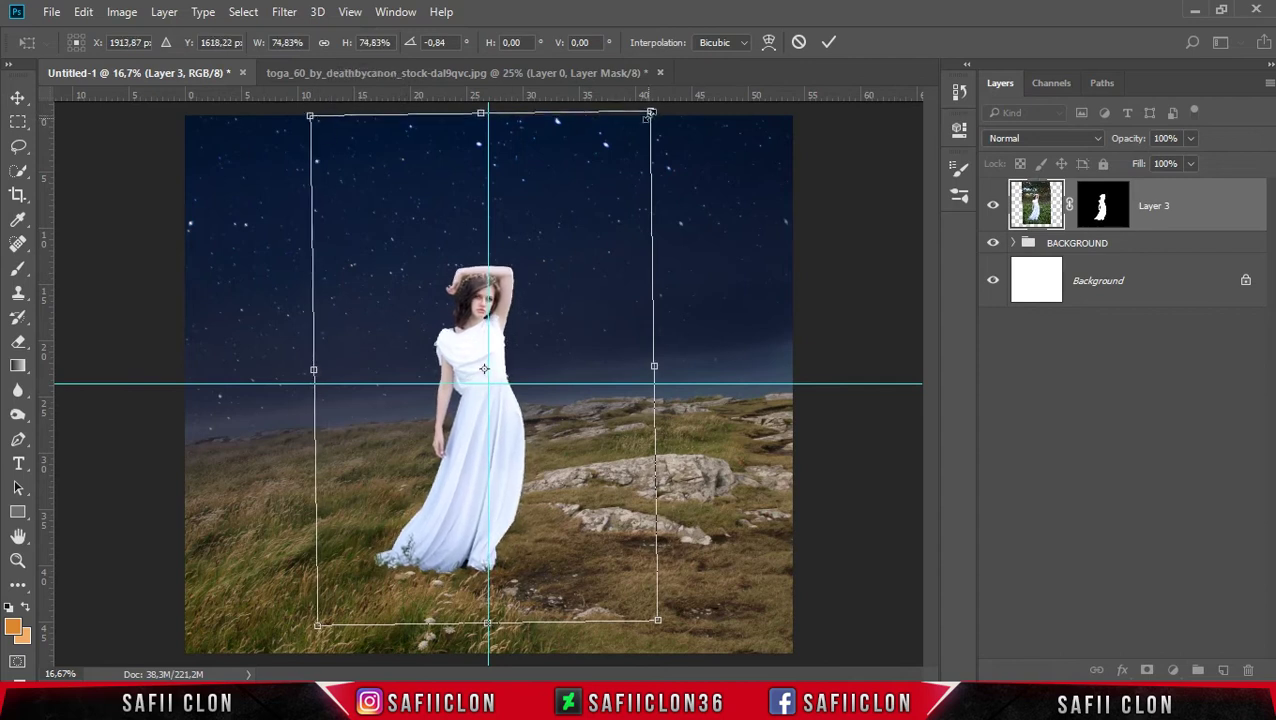
left_click_drag(666, 113, 661, 107)
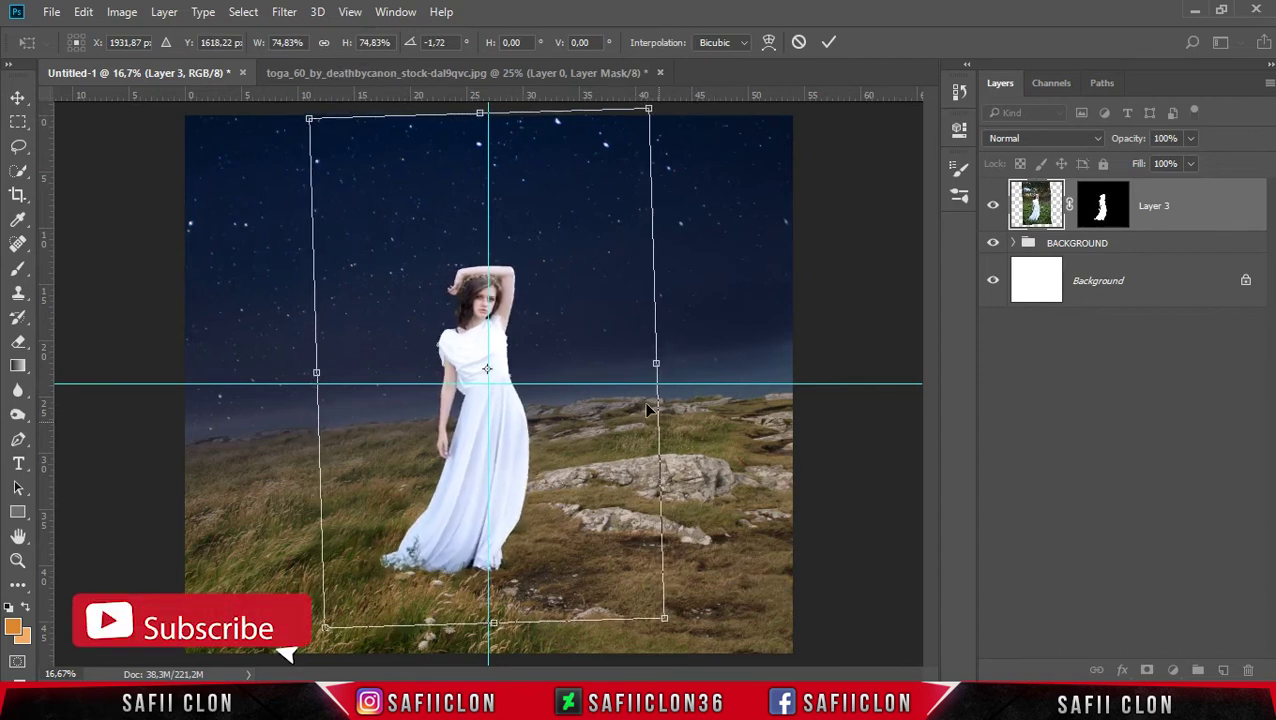
left_click_drag(664, 617, 664, 612)
left_click_drag(309, 113, 314, 119)
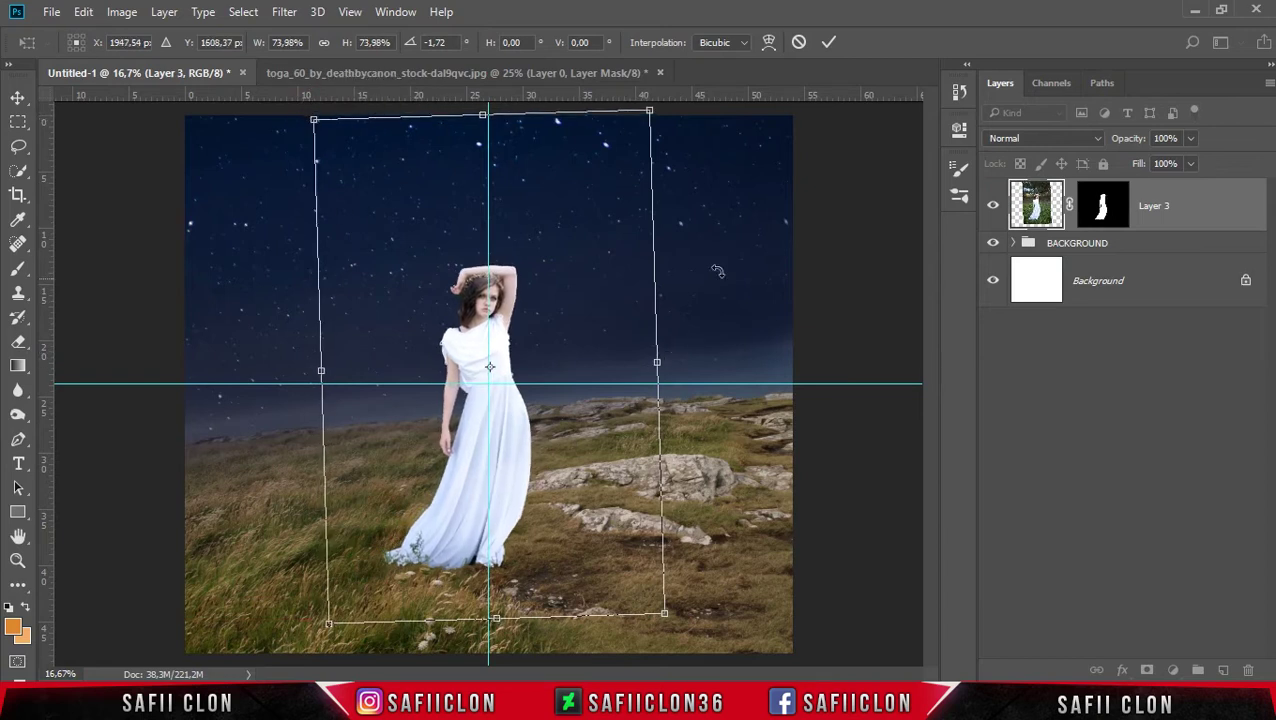
left_click(828, 43)
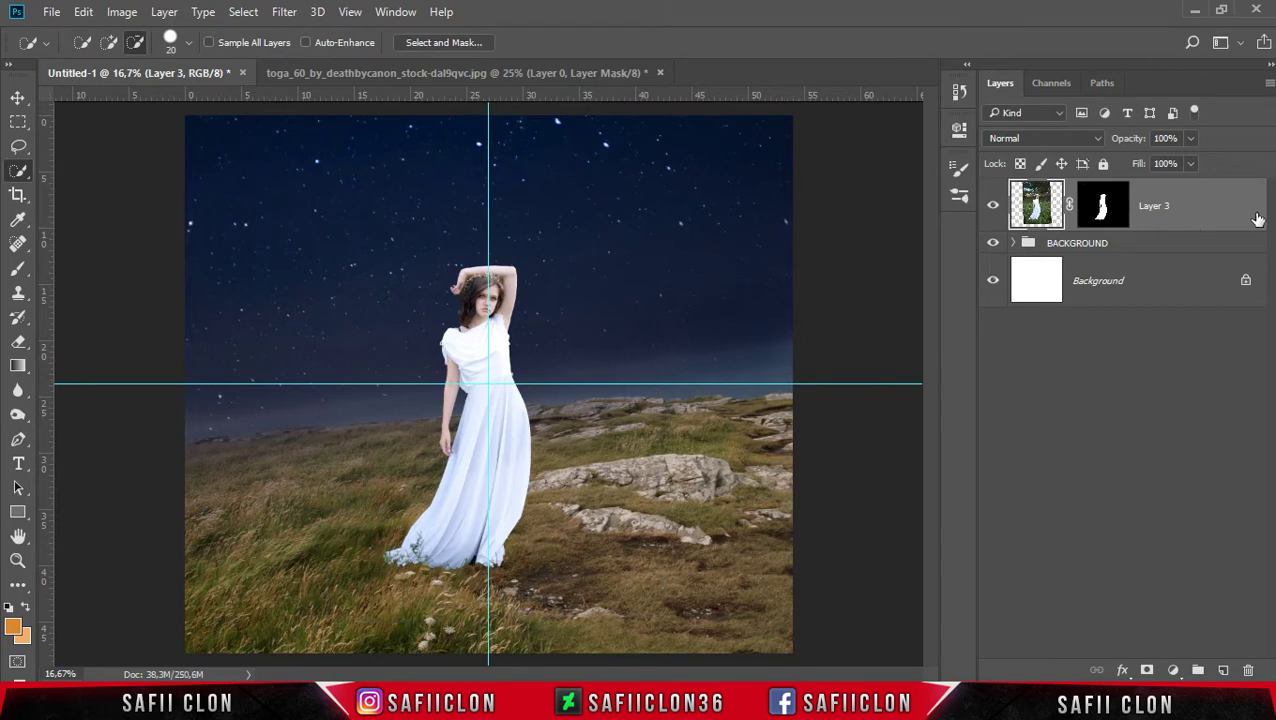
Step: Group Layer 3 into a new group named MODEL, collapse it, and expand the BACKGROUND group
right_click(1194, 203)
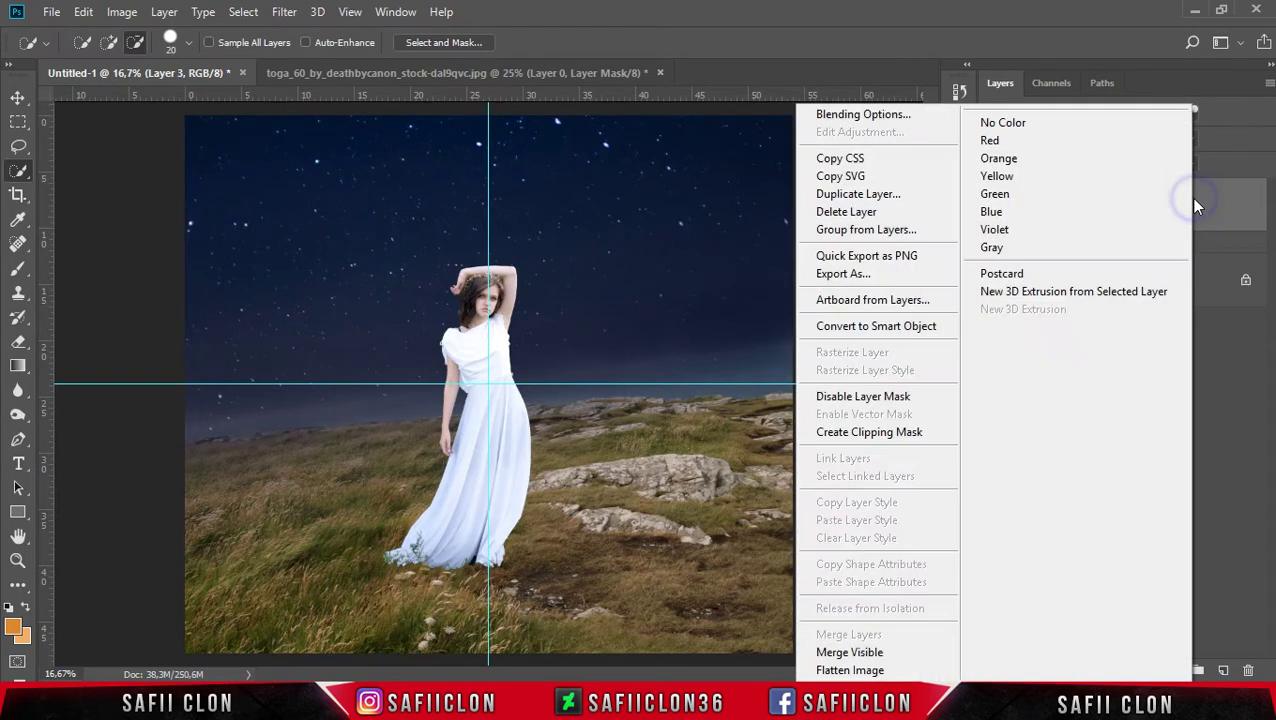
left_click(870, 232)
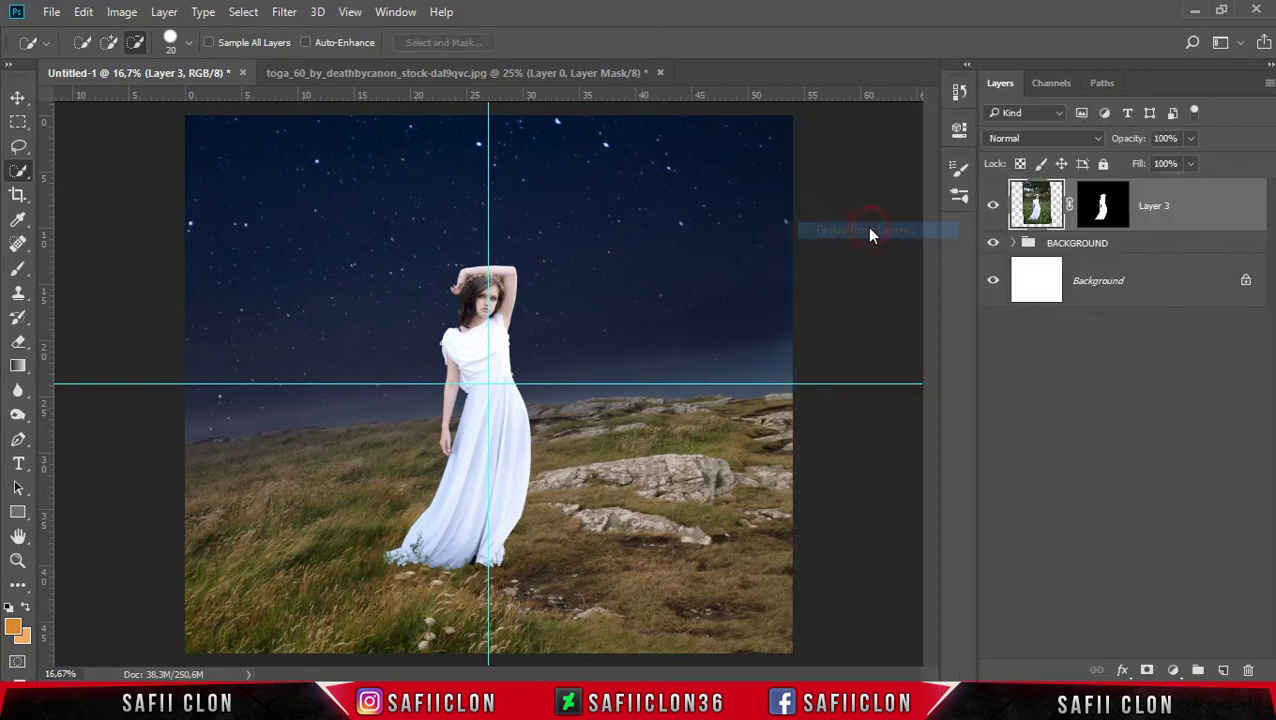
type("MOD")
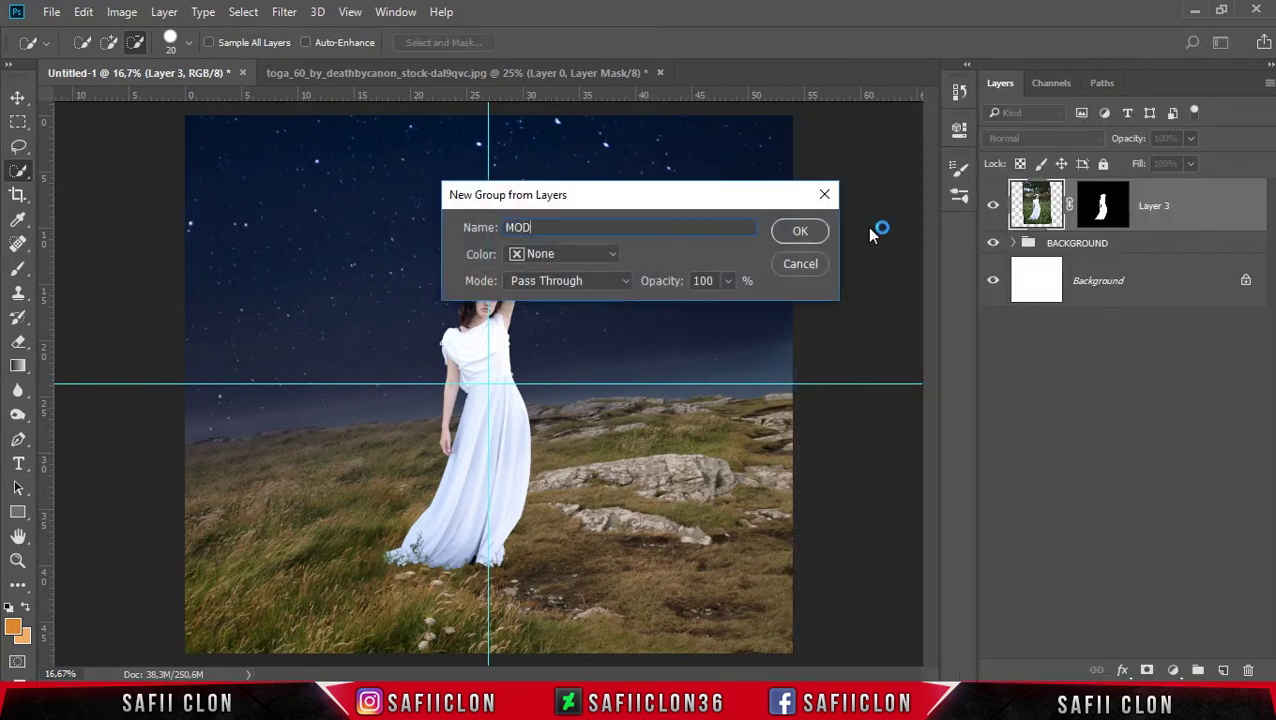
left_click(801, 231)
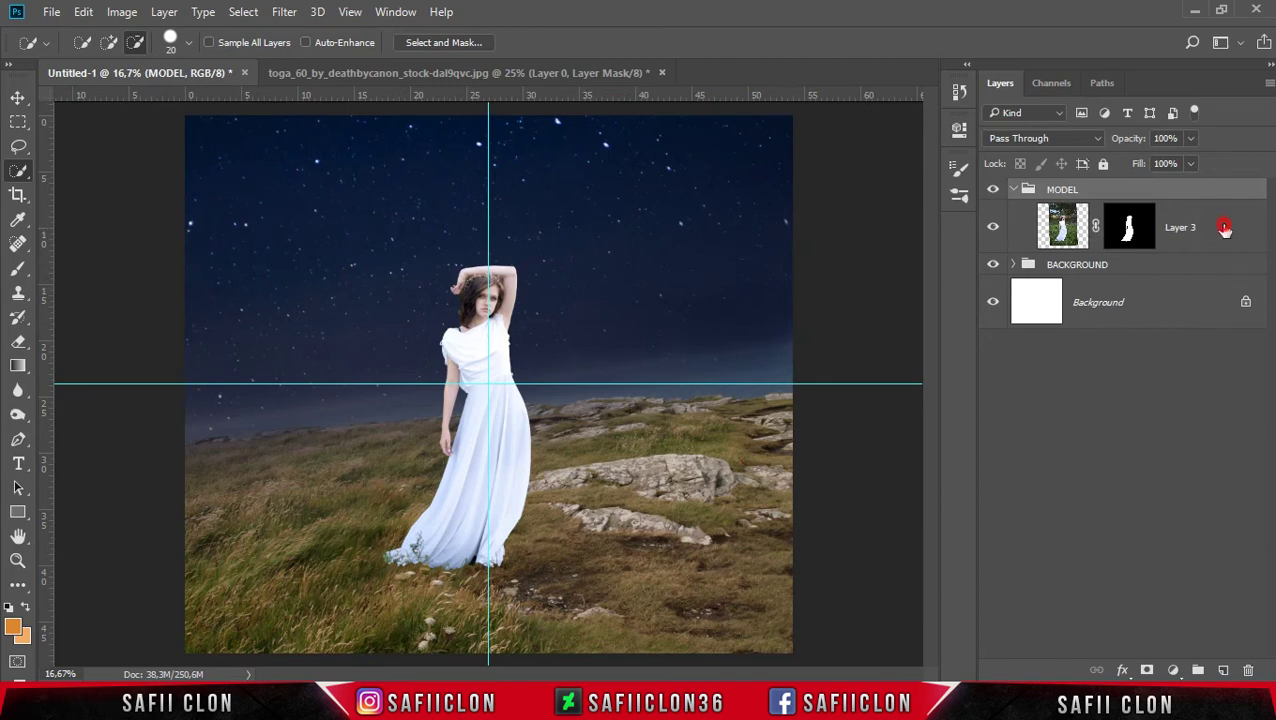
left_click(1225, 229)
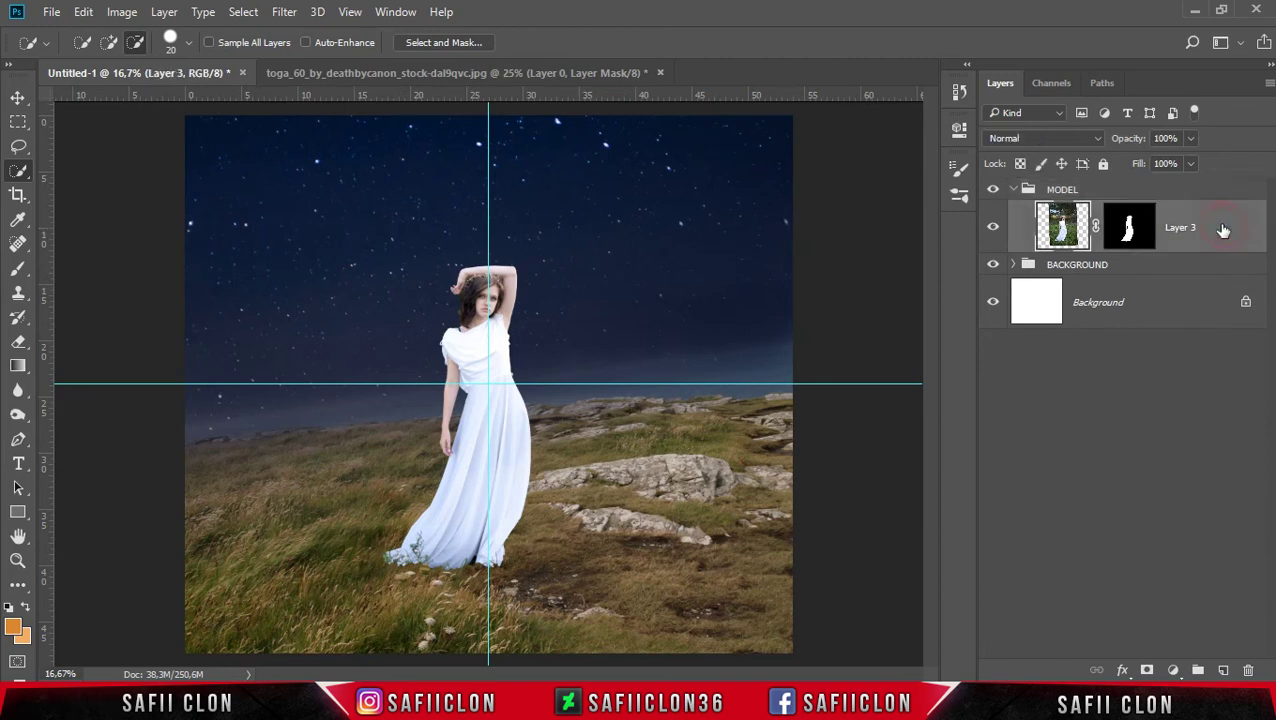
left_click(1014, 190)
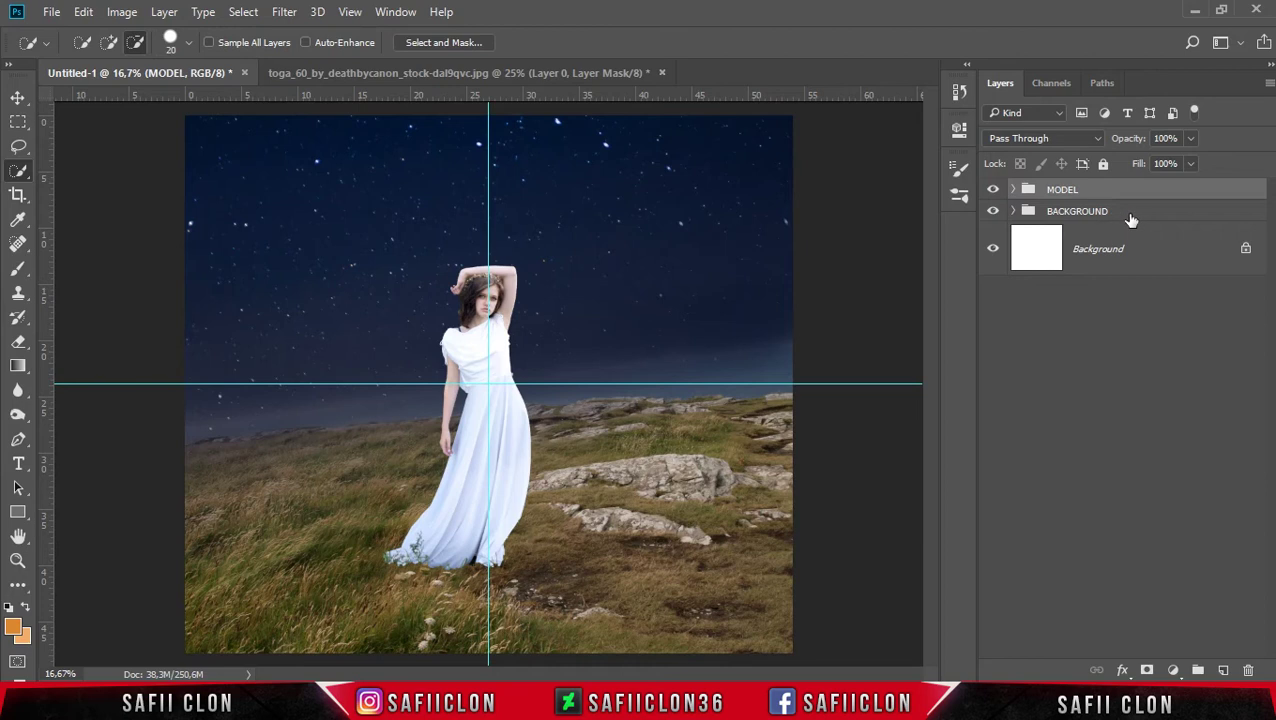
left_click(1130, 217)
left_click(1015, 212)
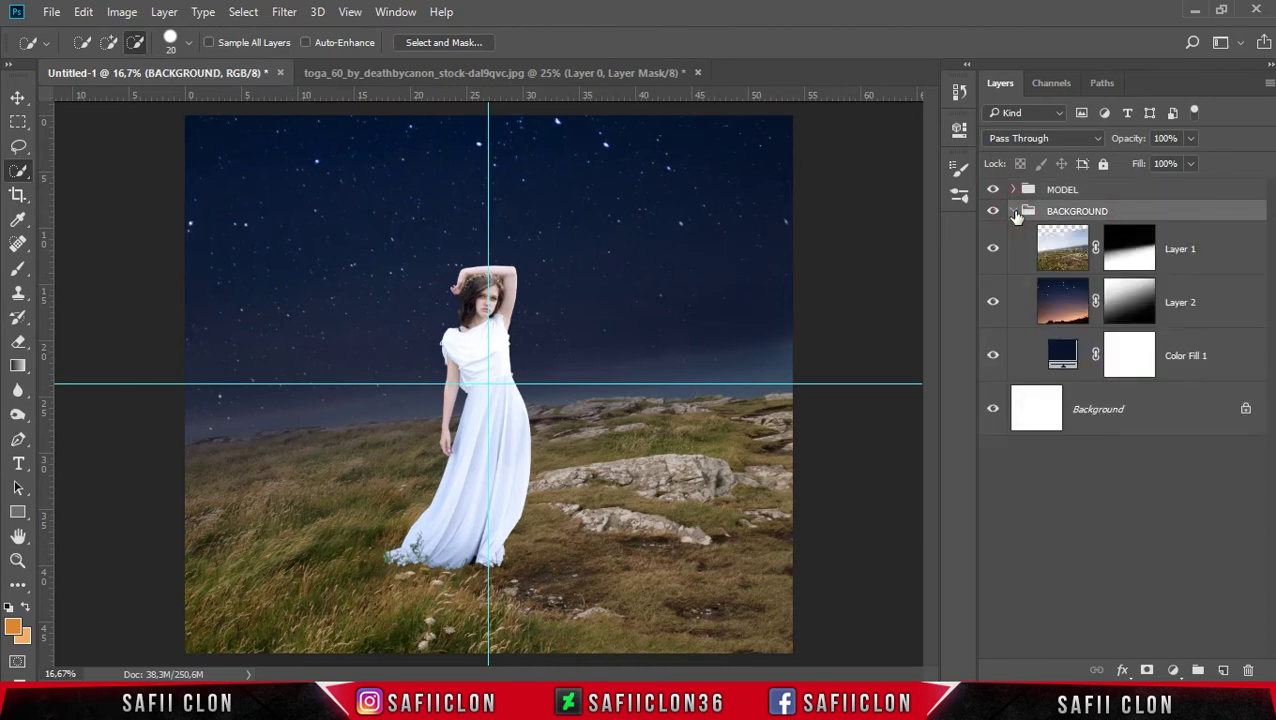
Step: Open full_moon_by_josgoh, bring it into the composite and place it below Layer 1
left_click(51, 12)
left_click(93, 46)
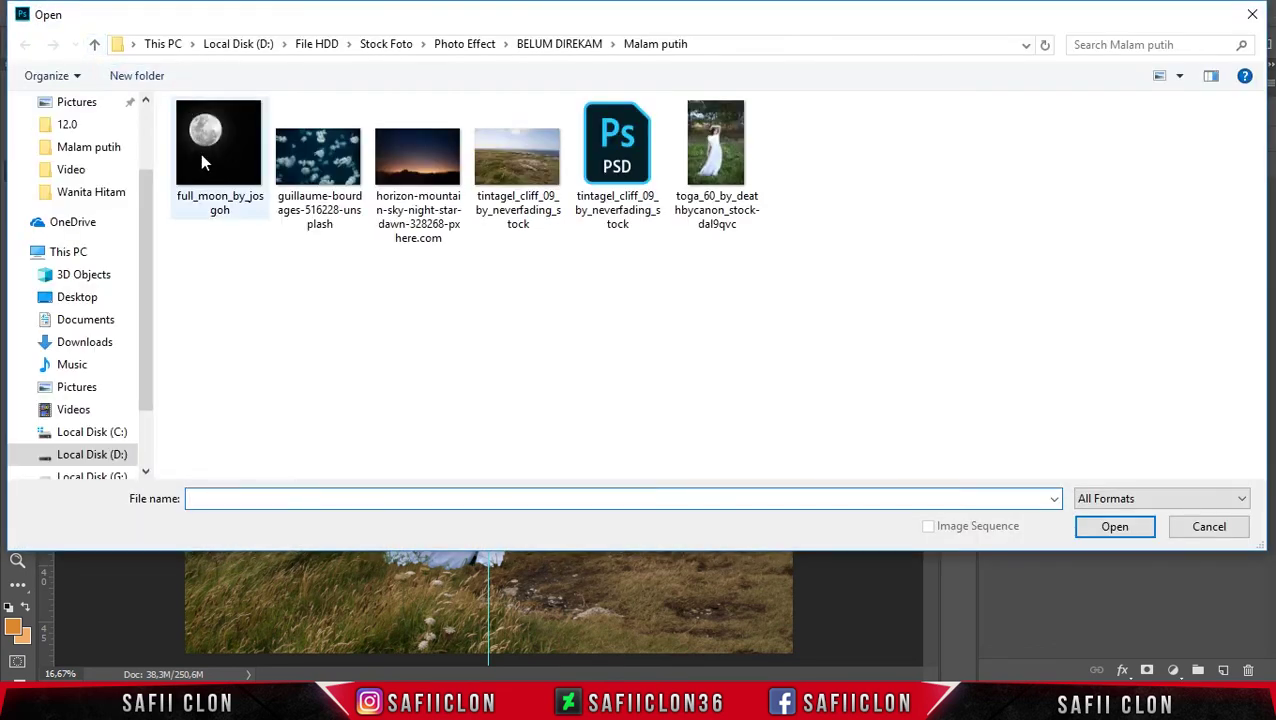
left_click(211, 156)
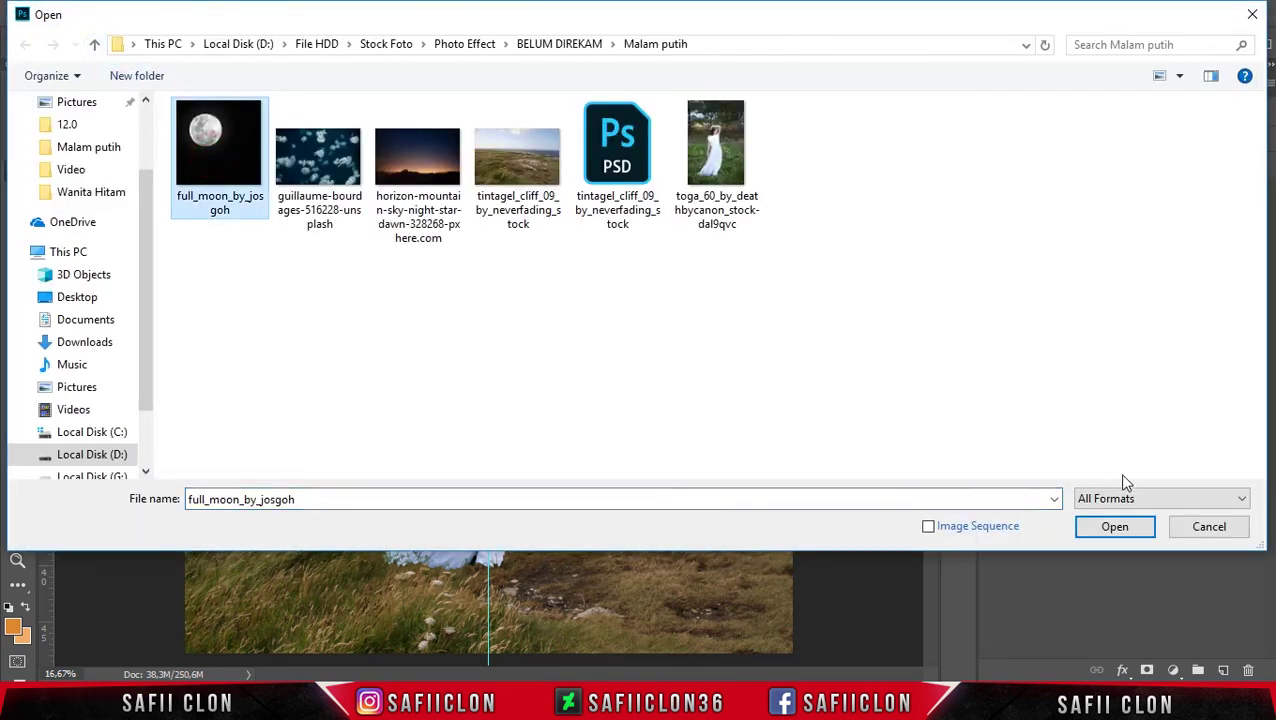
left_click(1117, 531)
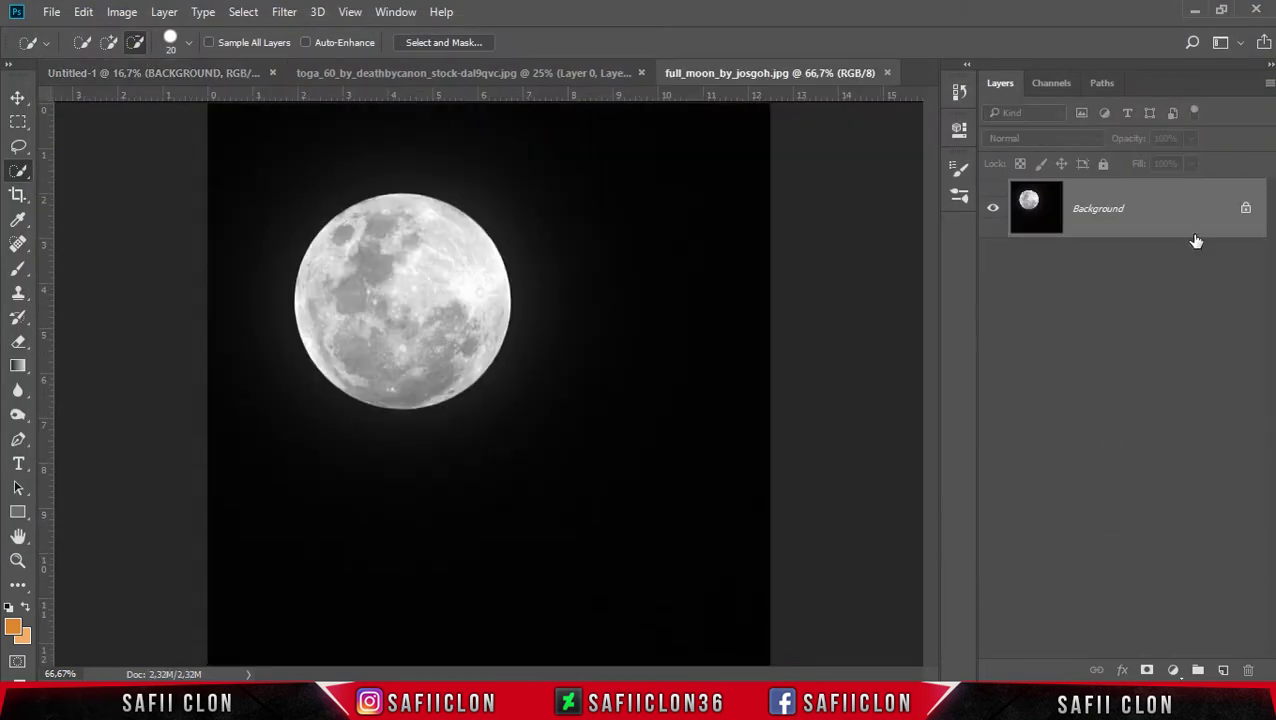
left_click_drag(1185, 211, 300, 177)
left_click_drag(193, 114, 521, 345)
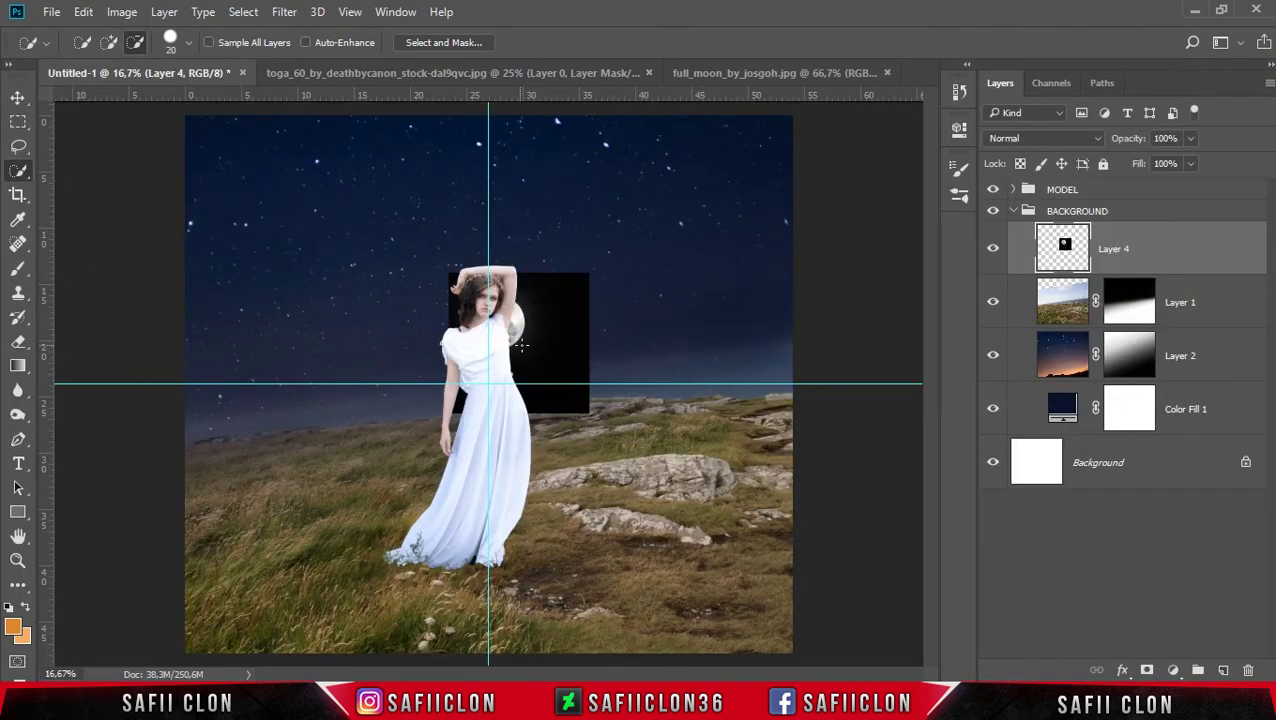
left_click_drag(1195, 259, 1180, 310)
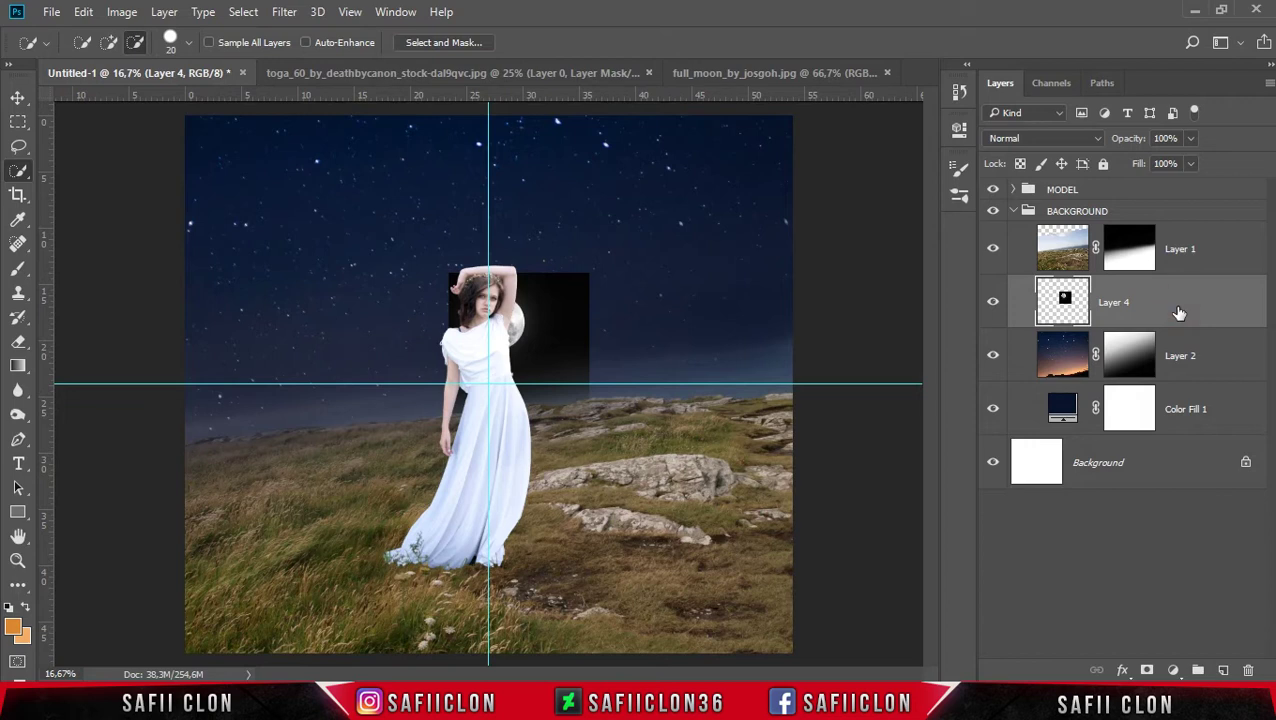
Step: Enlarge and slightly tilt the moon, positioning it in the upper-left sky
key("ctrl+t")
left_click_drag(587, 273, 666, 195)
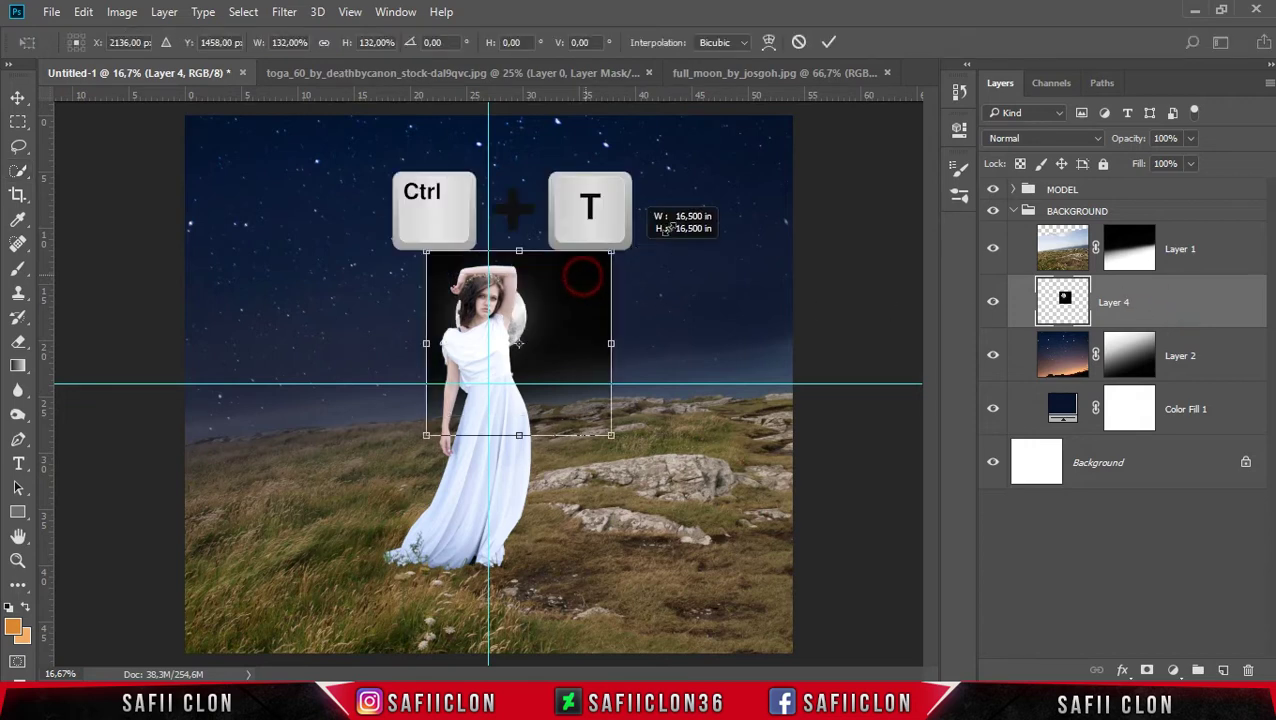
left_click_drag(640, 272, 545, 239)
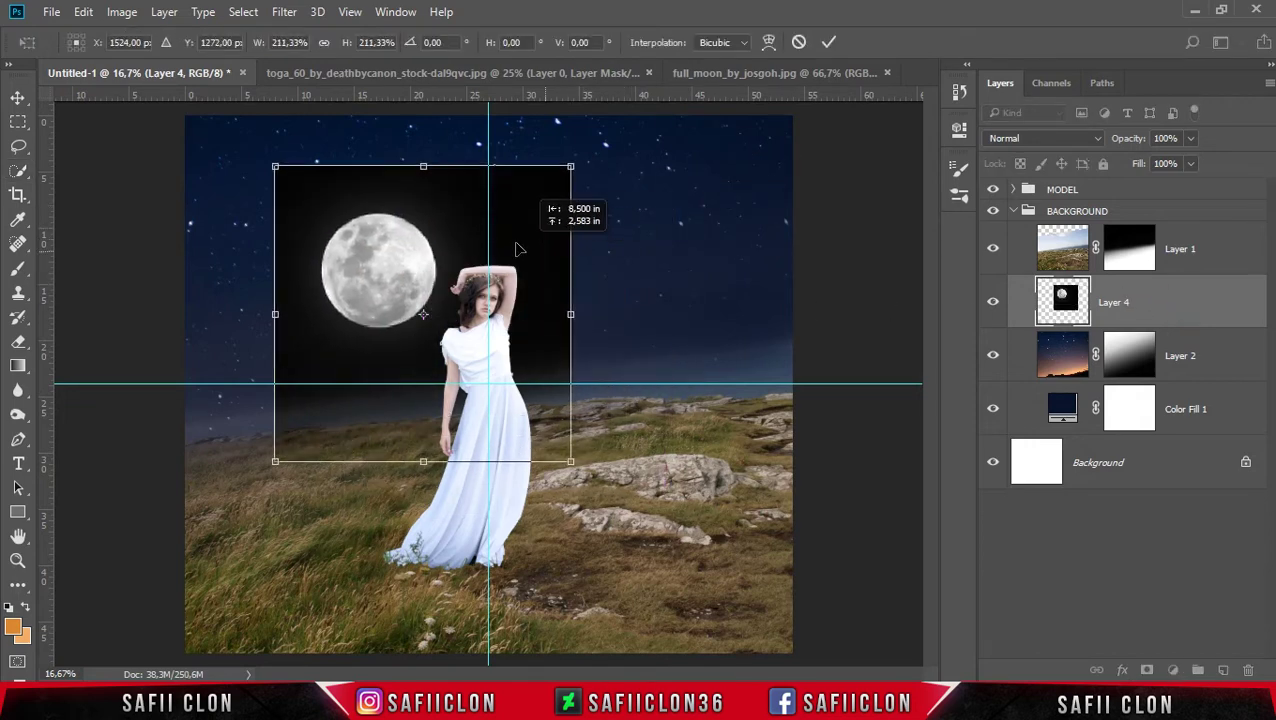
left_click_drag(570, 162, 498, 169)
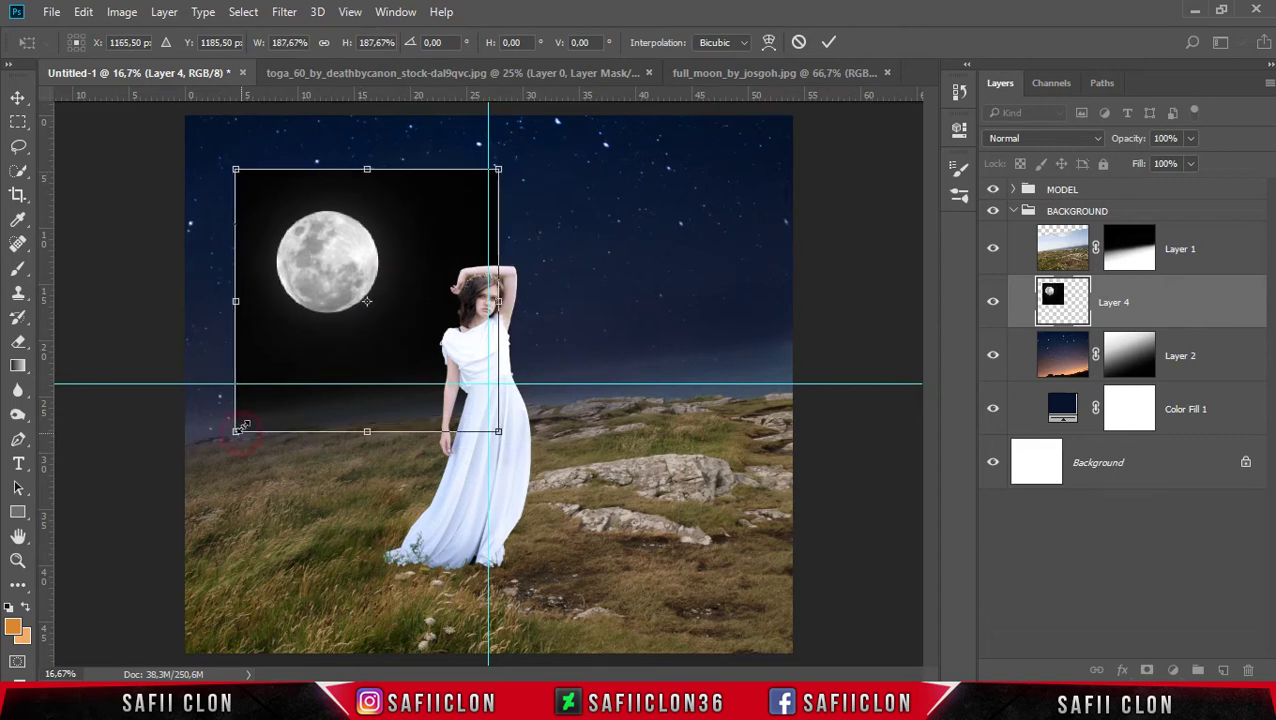
left_click_drag(240, 427, 255, 410)
left_click_drag(530, 441, 525, 412)
left_click_drag(400, 365, 489, 385)
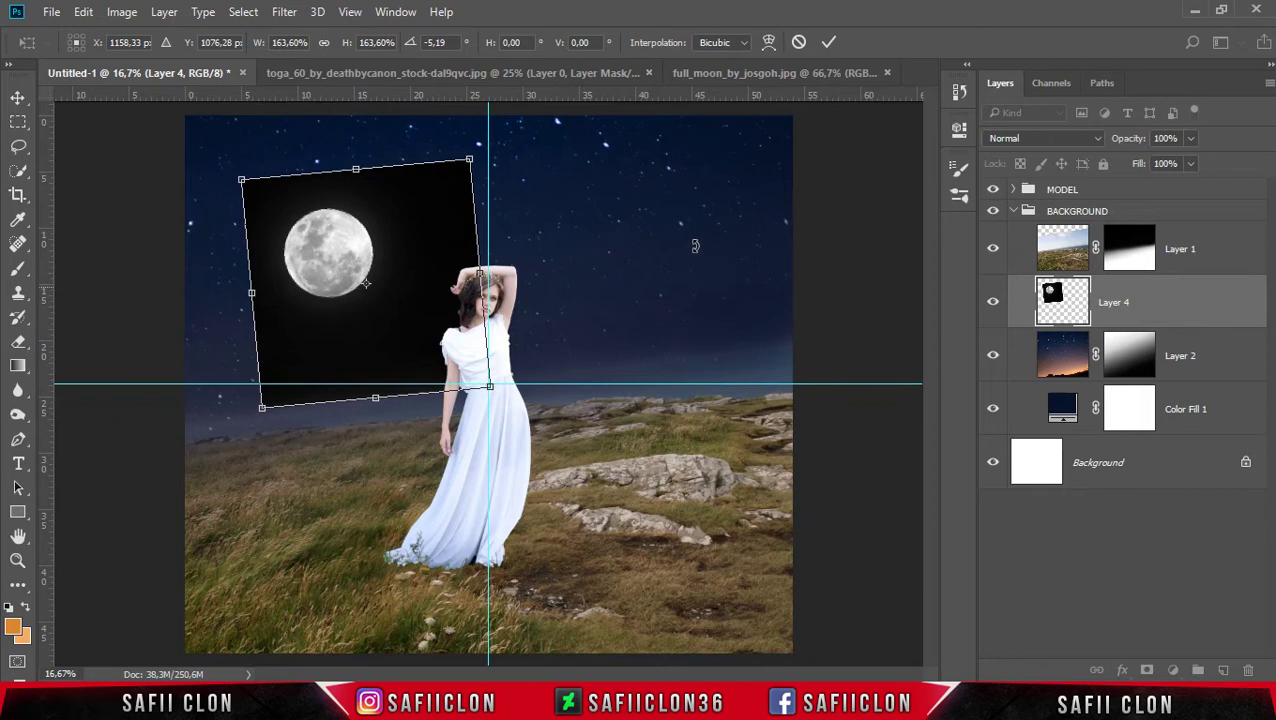
left_click(829, 43)
key("w")
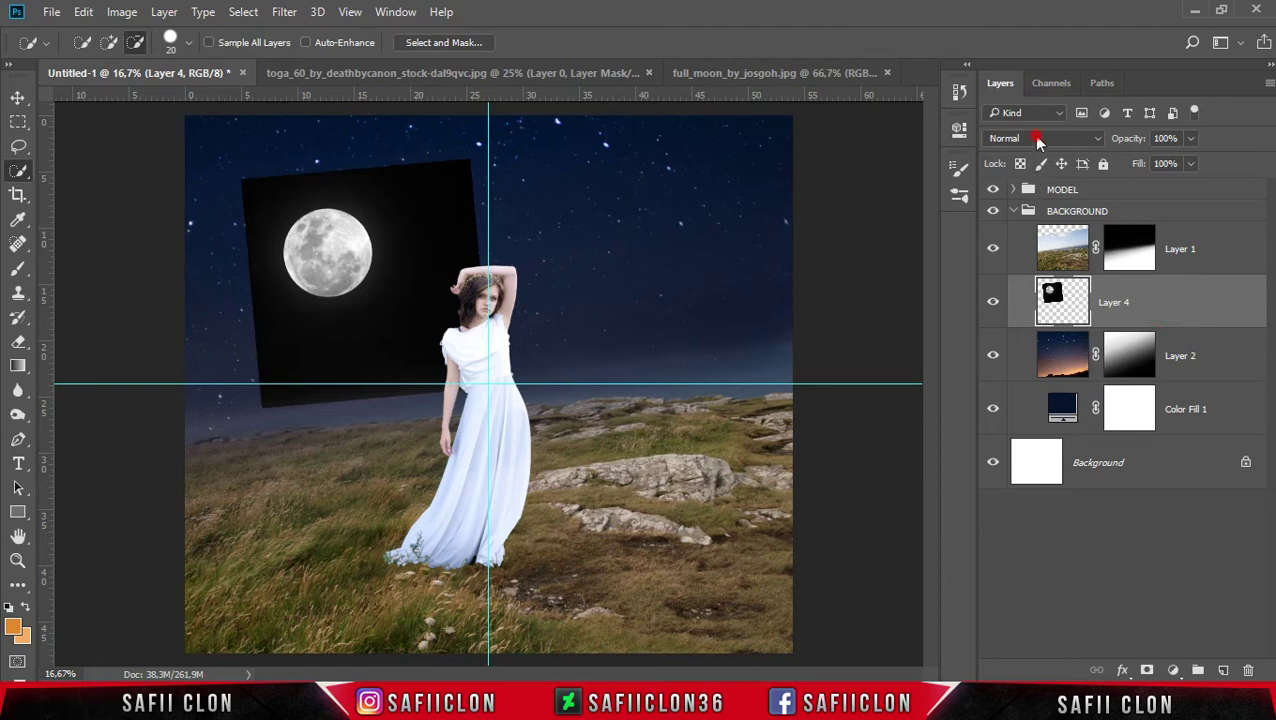
Step: Set the moon layer's blend mode to Screen to hide its black backdrop
left_click(1036, 138)
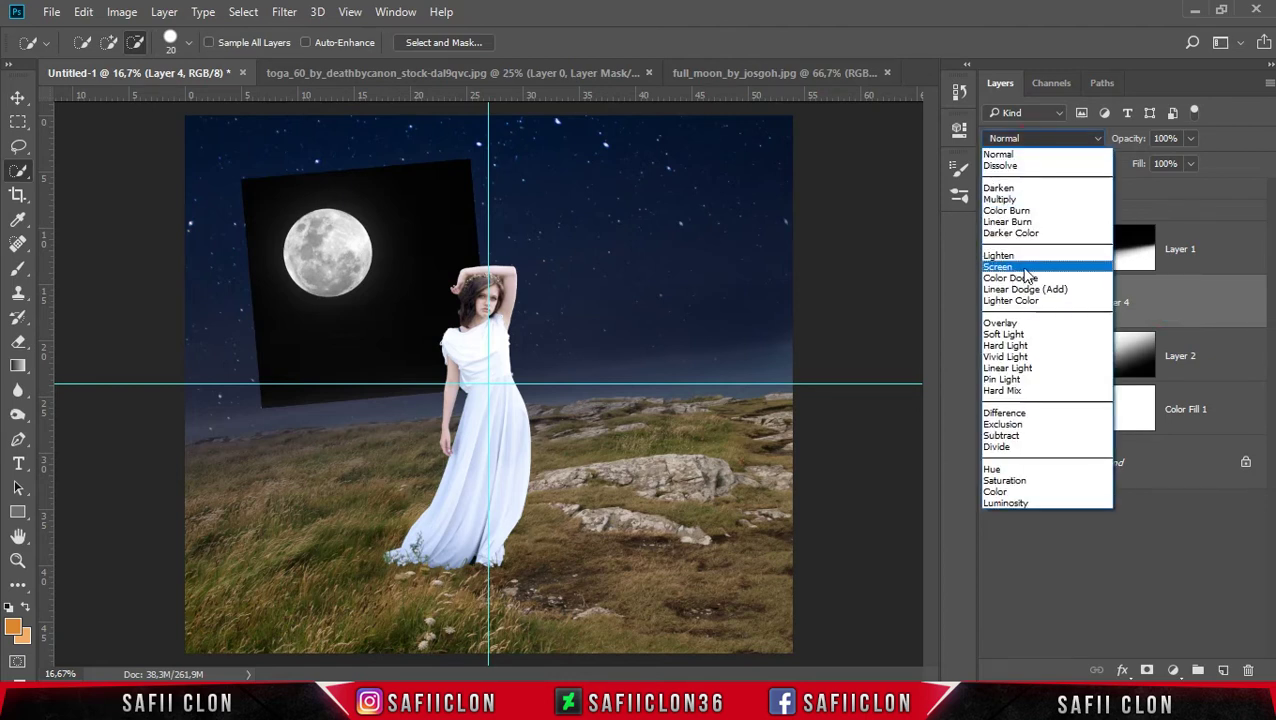
left_click(1026, 267)
left_click(1166, 299)
Step: Add a Levels adjustment clipped to the moon, darkening its midtones to 0.66
left_click(1174, 671)
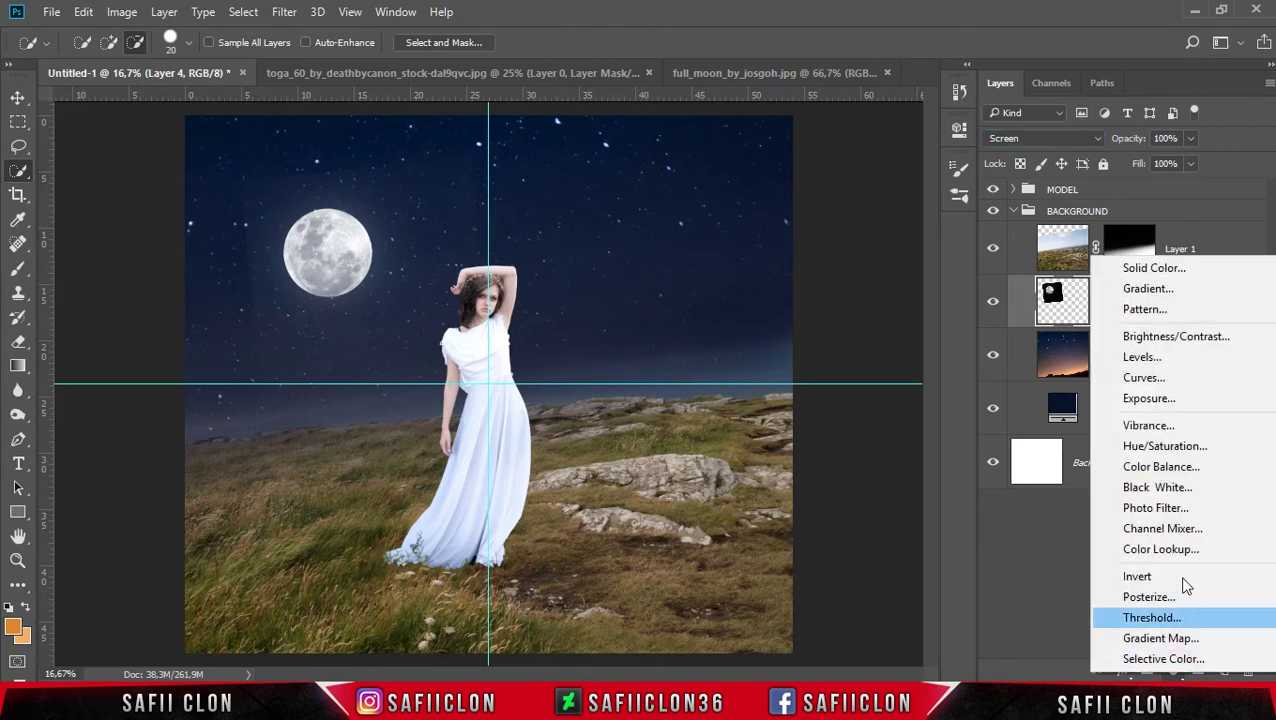
left_click(1160, 358)
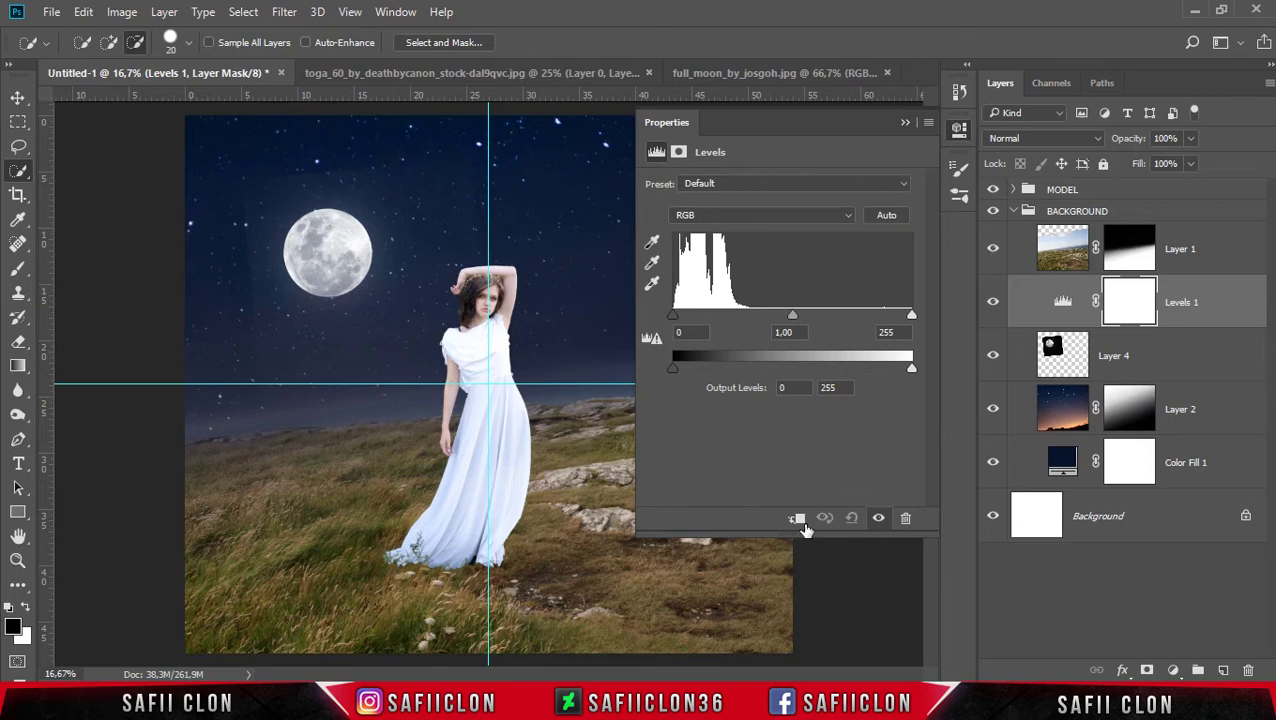
left_click(797, 519)
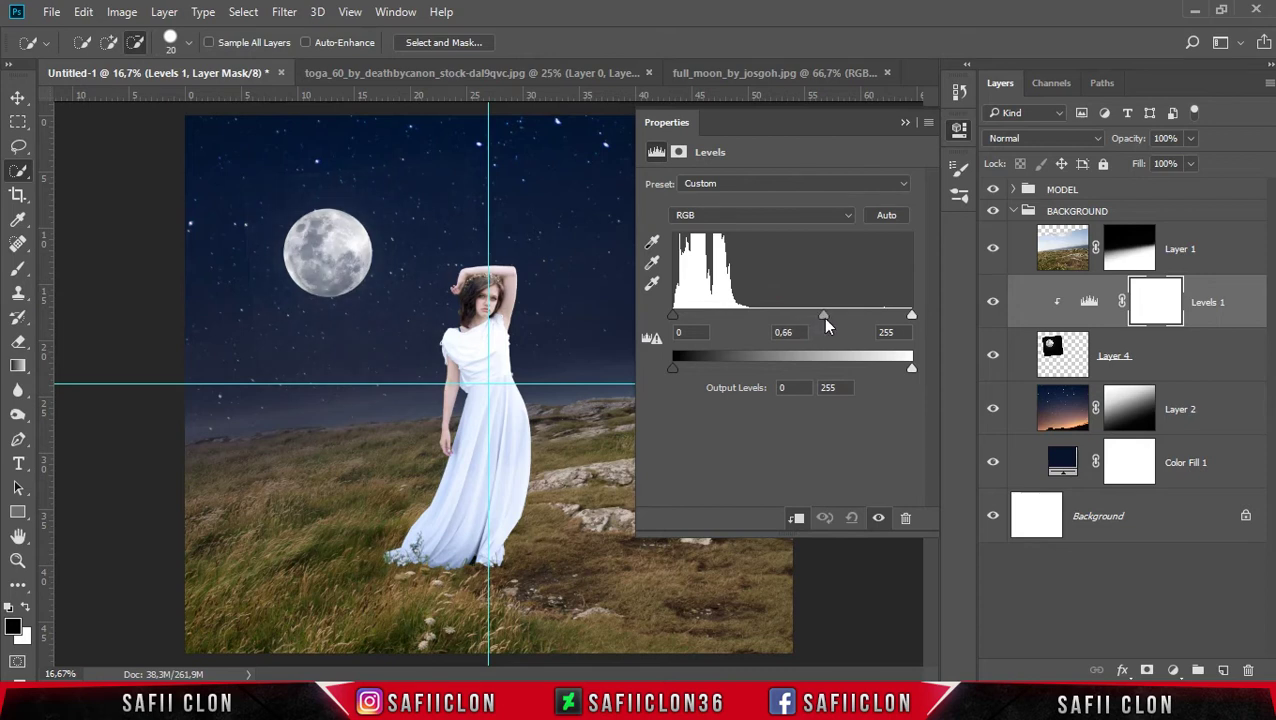
left_click(904, 122)
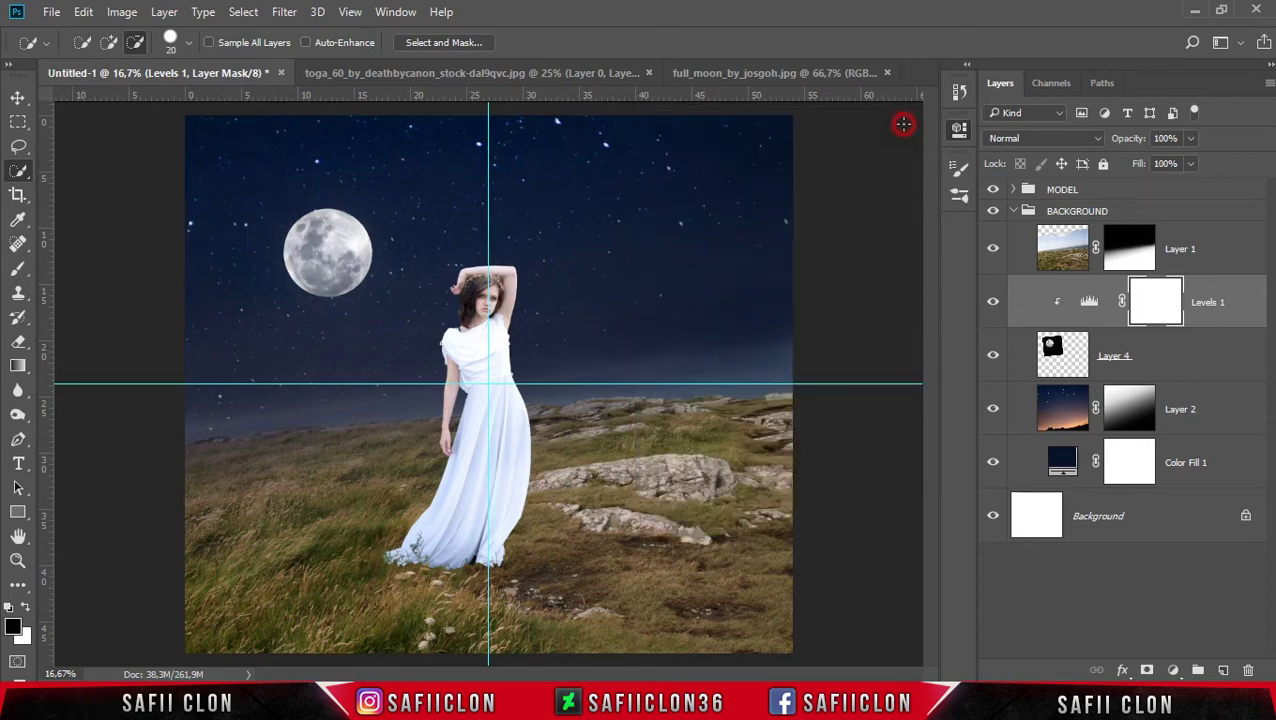
left_click(993, 304)
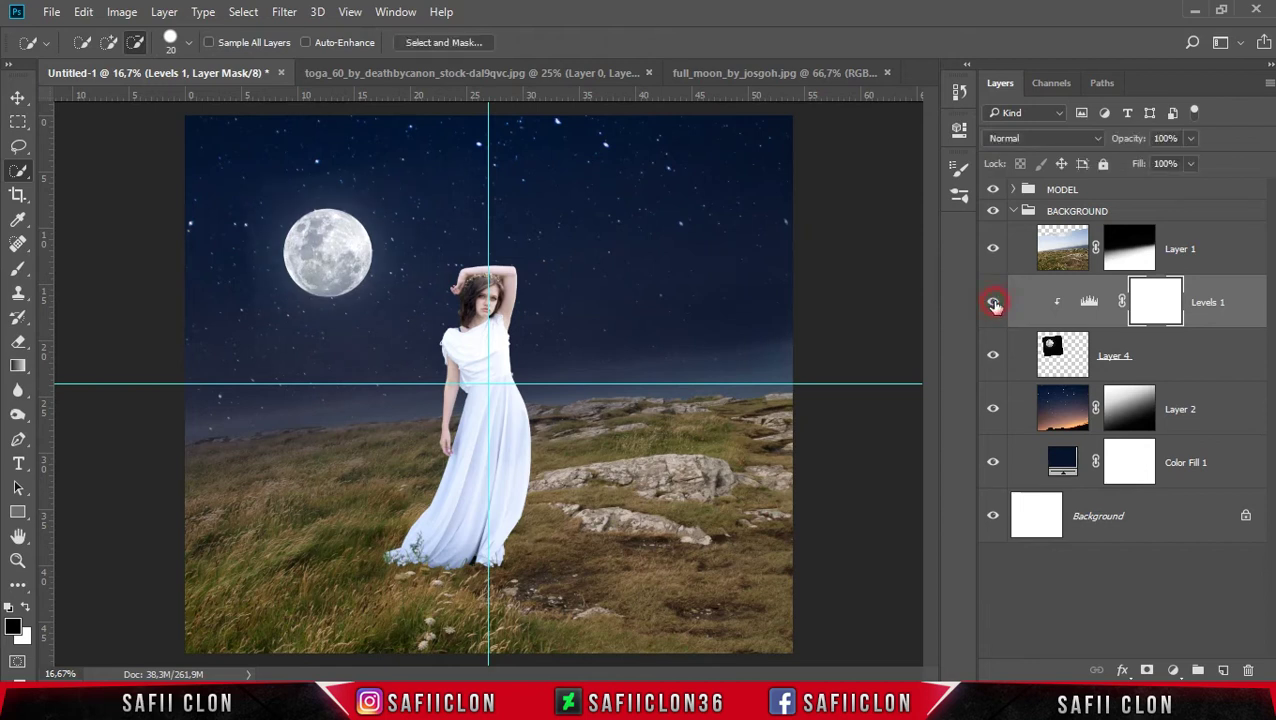
left_click(993, 304)
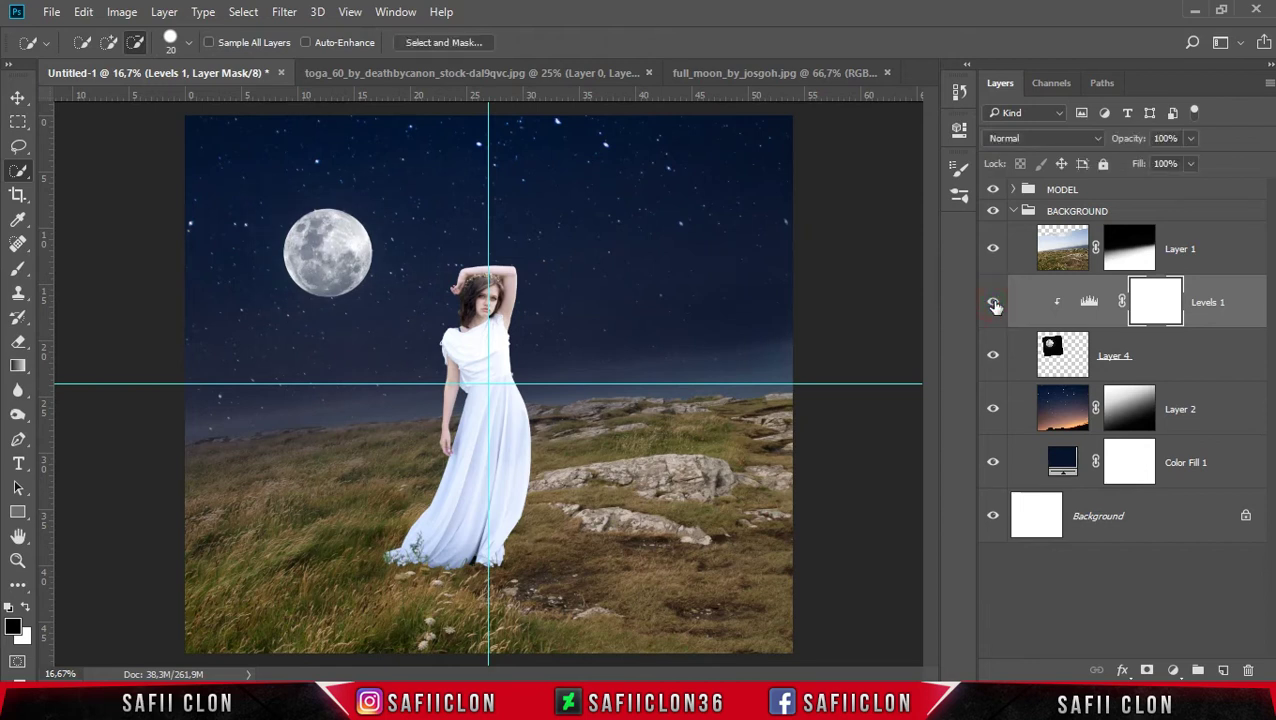
left_click(1217, 253)
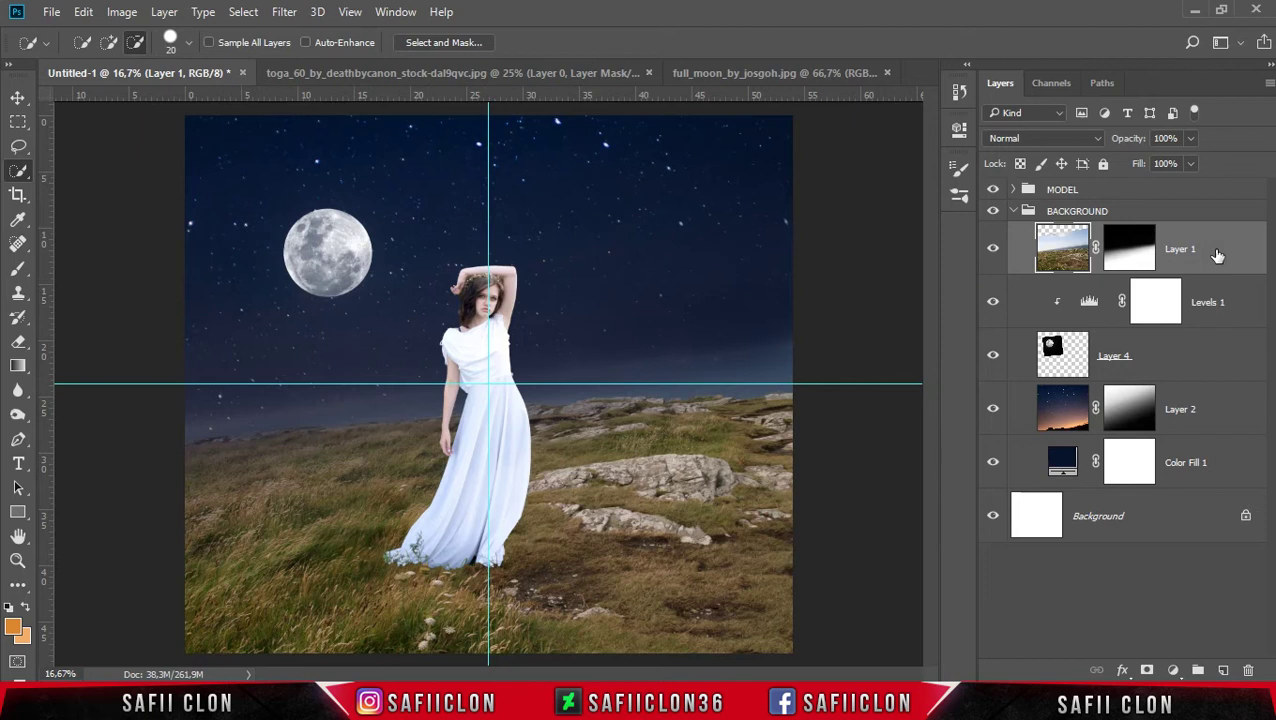
Step: Add a Brightness/Contrast adjustment clipped to Layer 1 with brightness -150 and contrast 17
left_click(1174, 668)
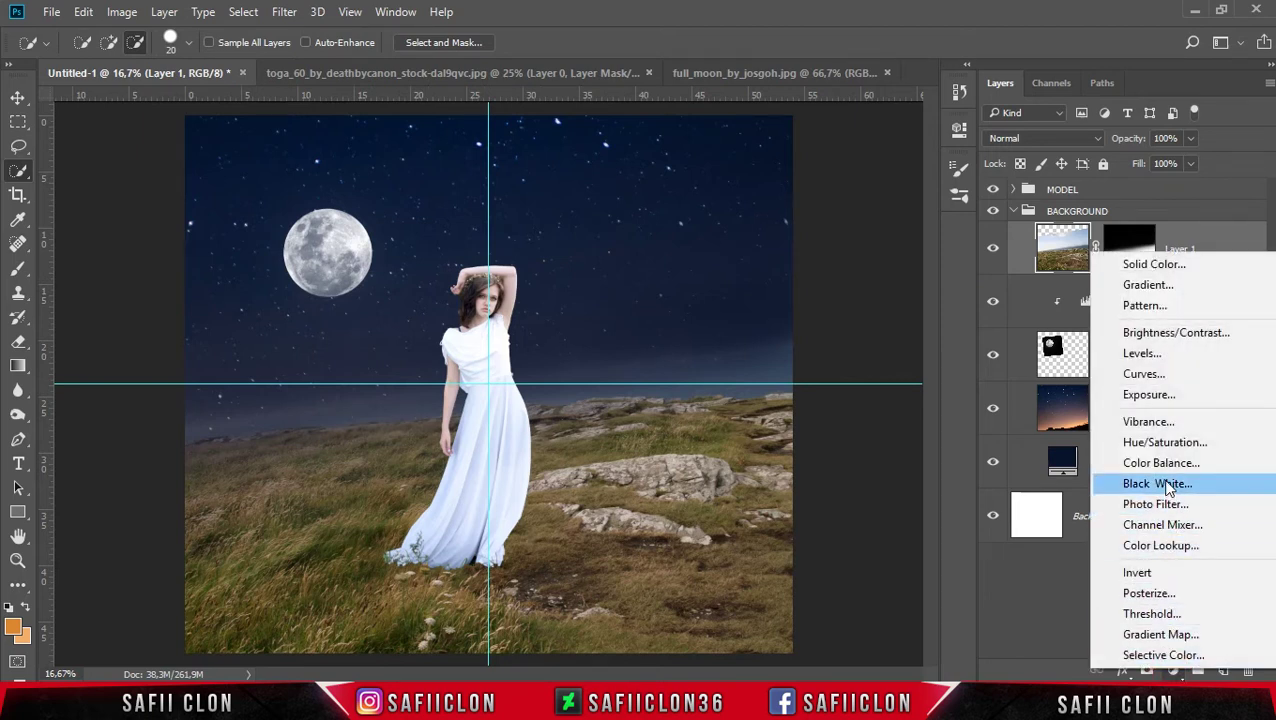
left_click(1168, 332)
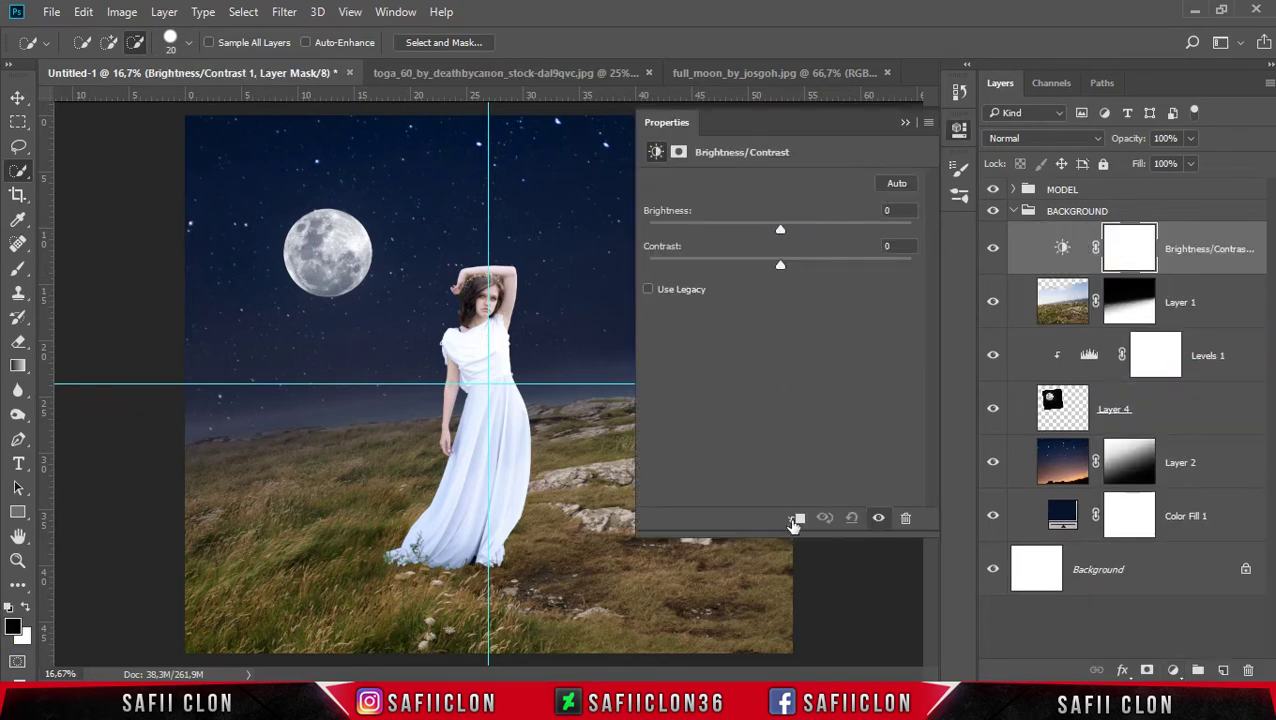
left_click(797, 519)
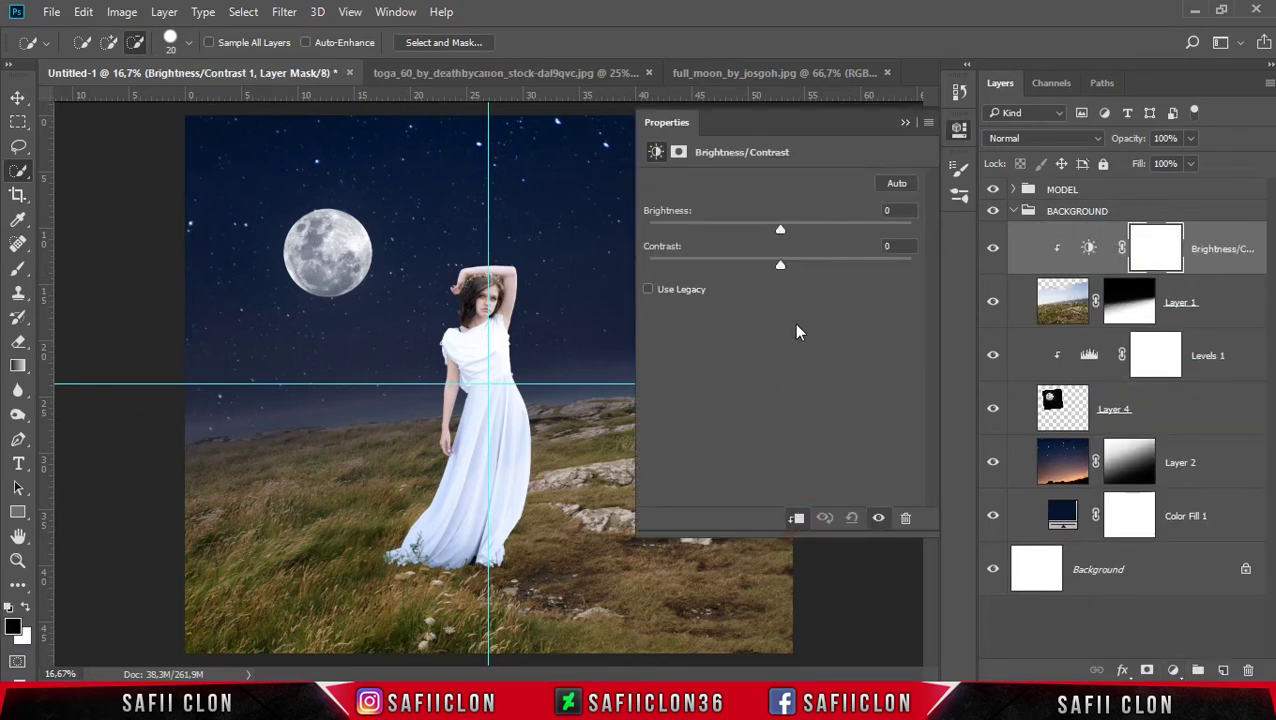
left_click_drag(780, 230, 686, 233)
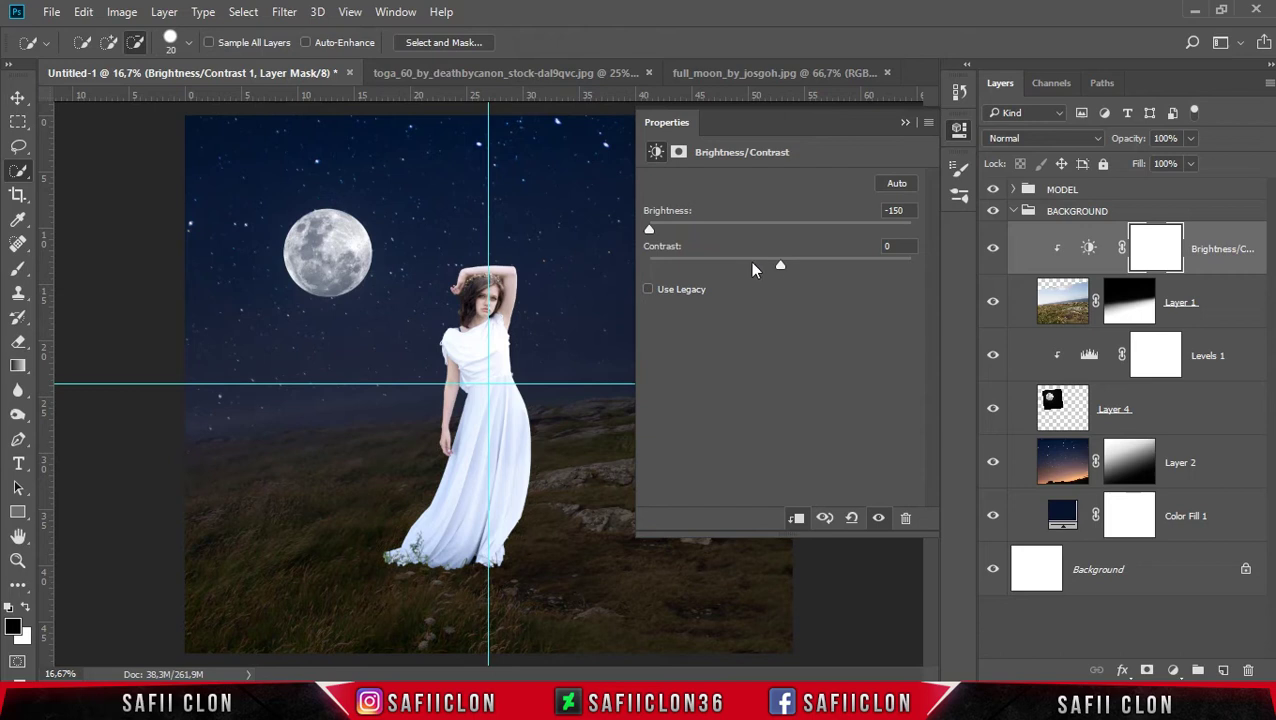
left_click_drag(779, 264, 799, 268)
left_click(904, 123)
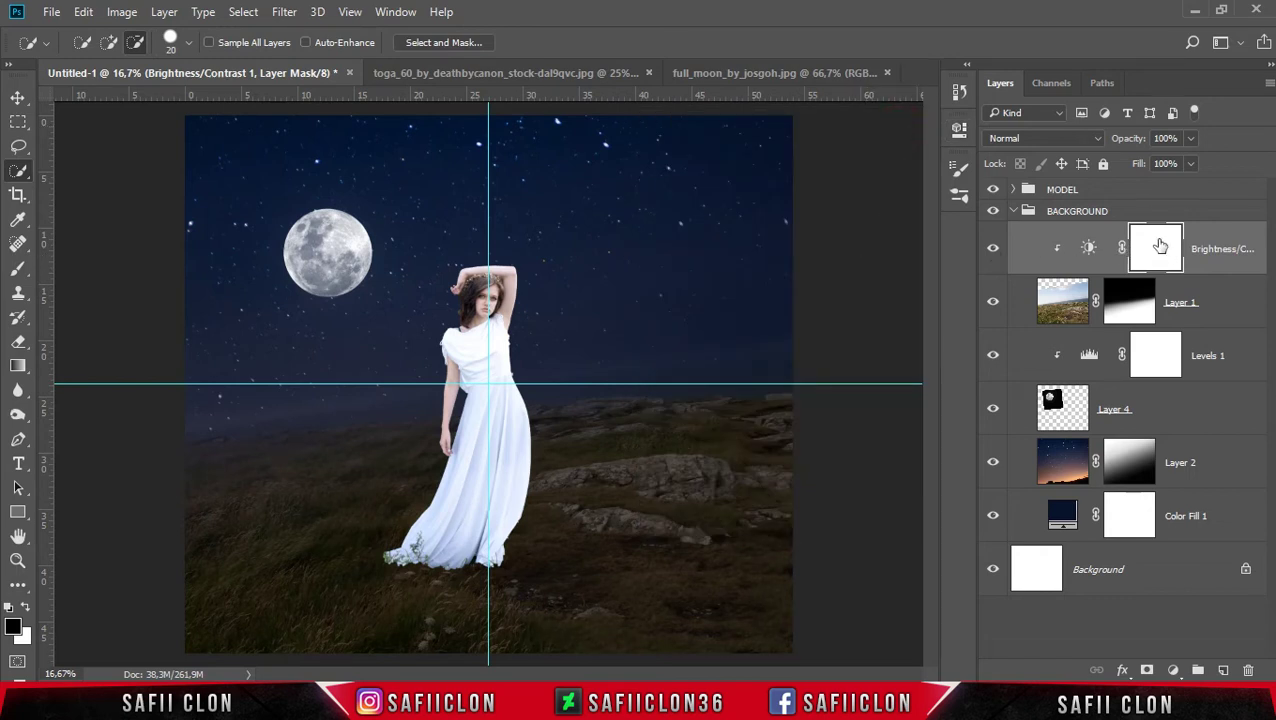
Step: Pick a soft round 480 px brush at 19% opacity
right_click(15, 272)
left_click(130, 268)
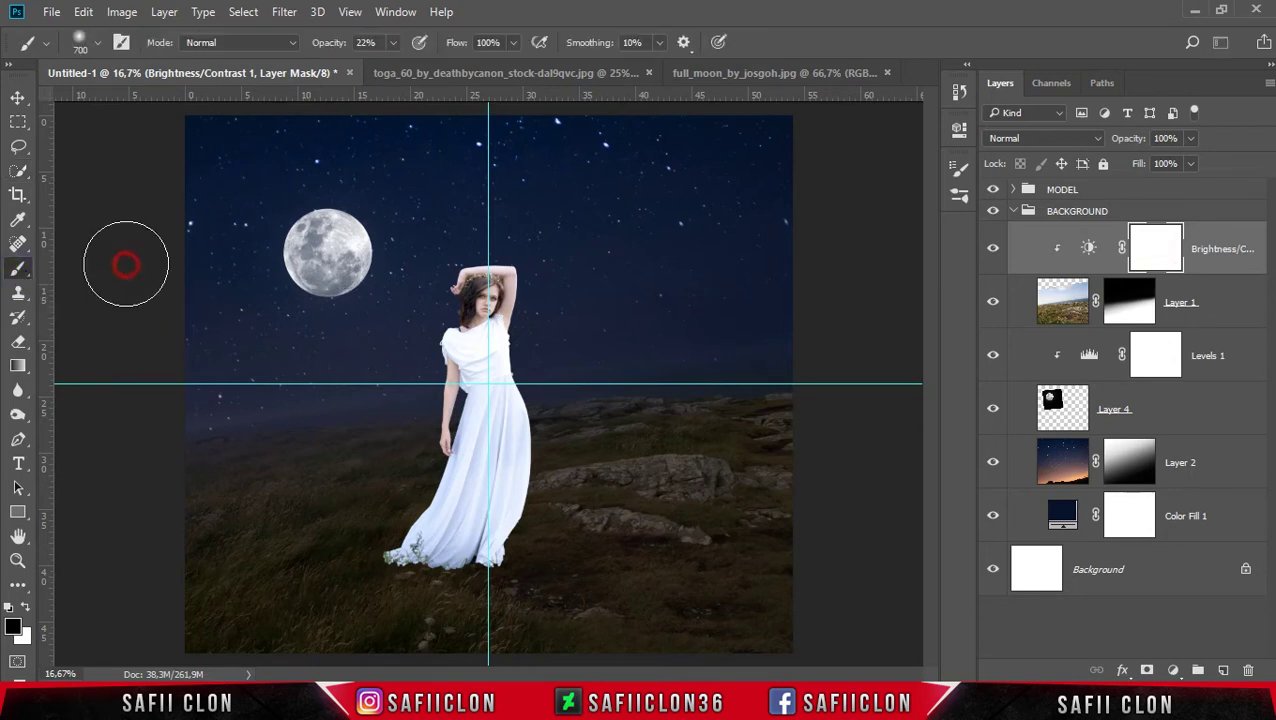
left_click(97, 45)
left_click(78, 254)
left_click(210, 105)
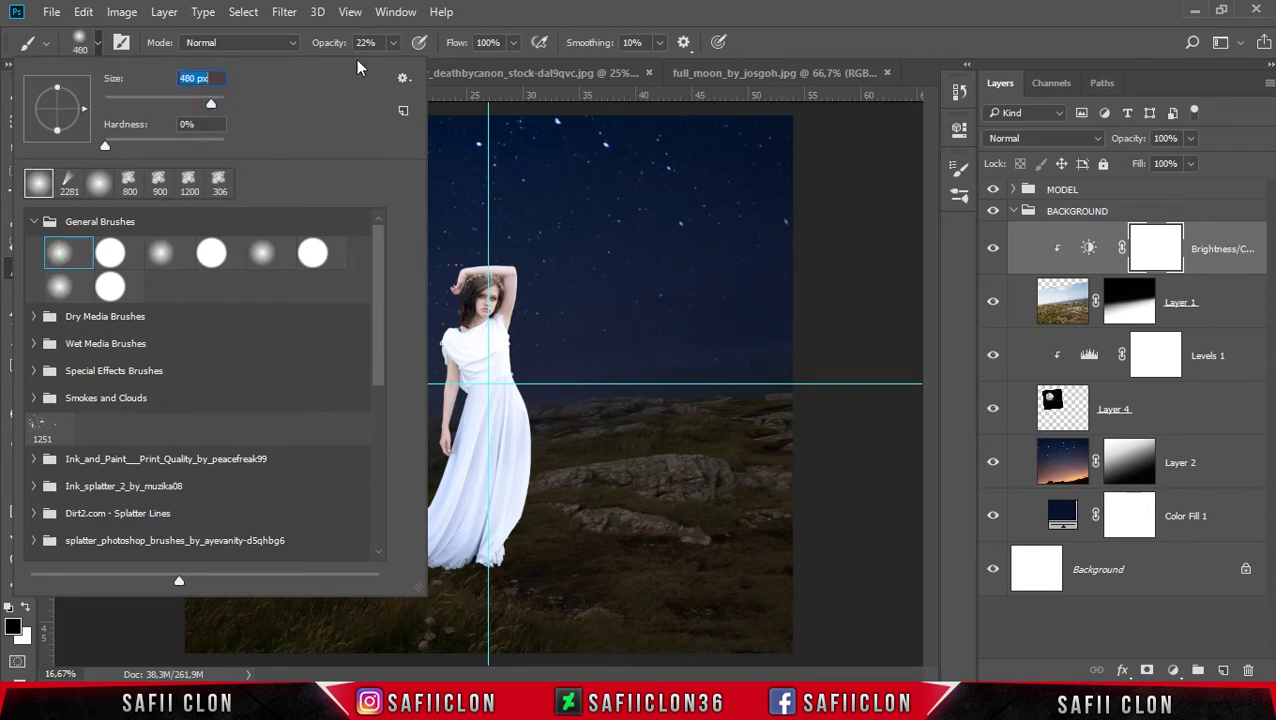
left_click(393, 45)
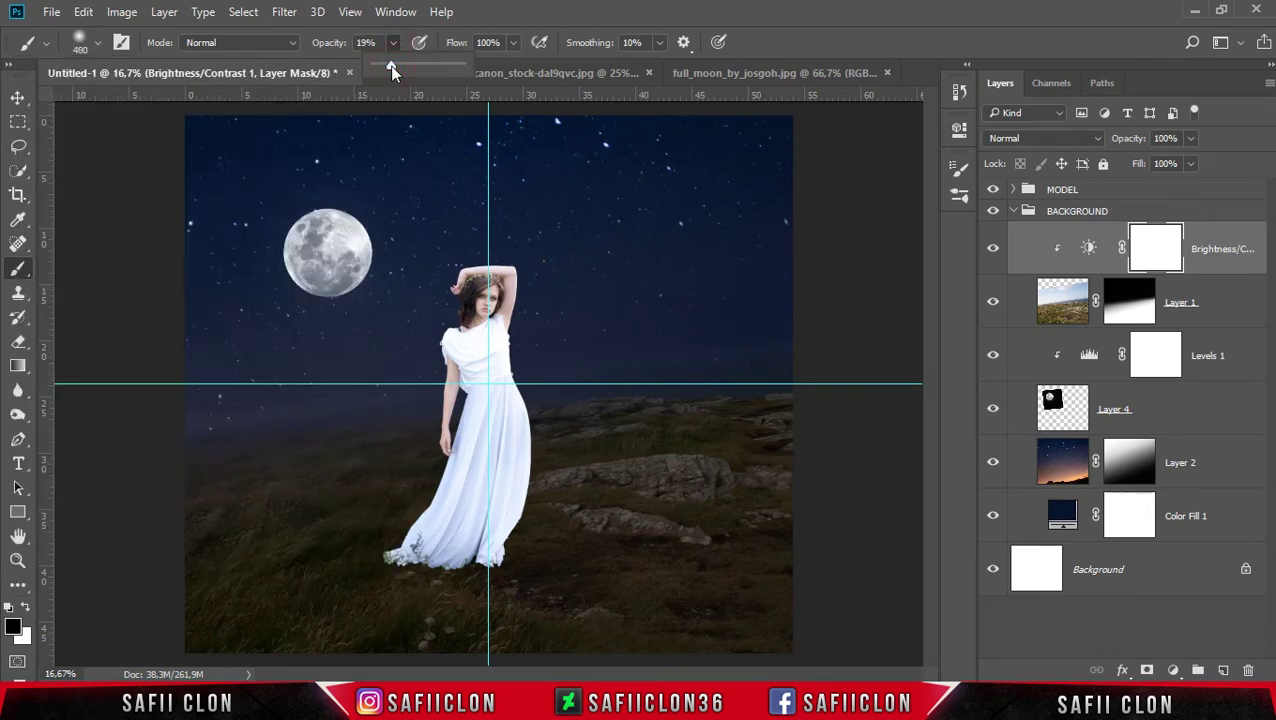
left_click(524, 11)
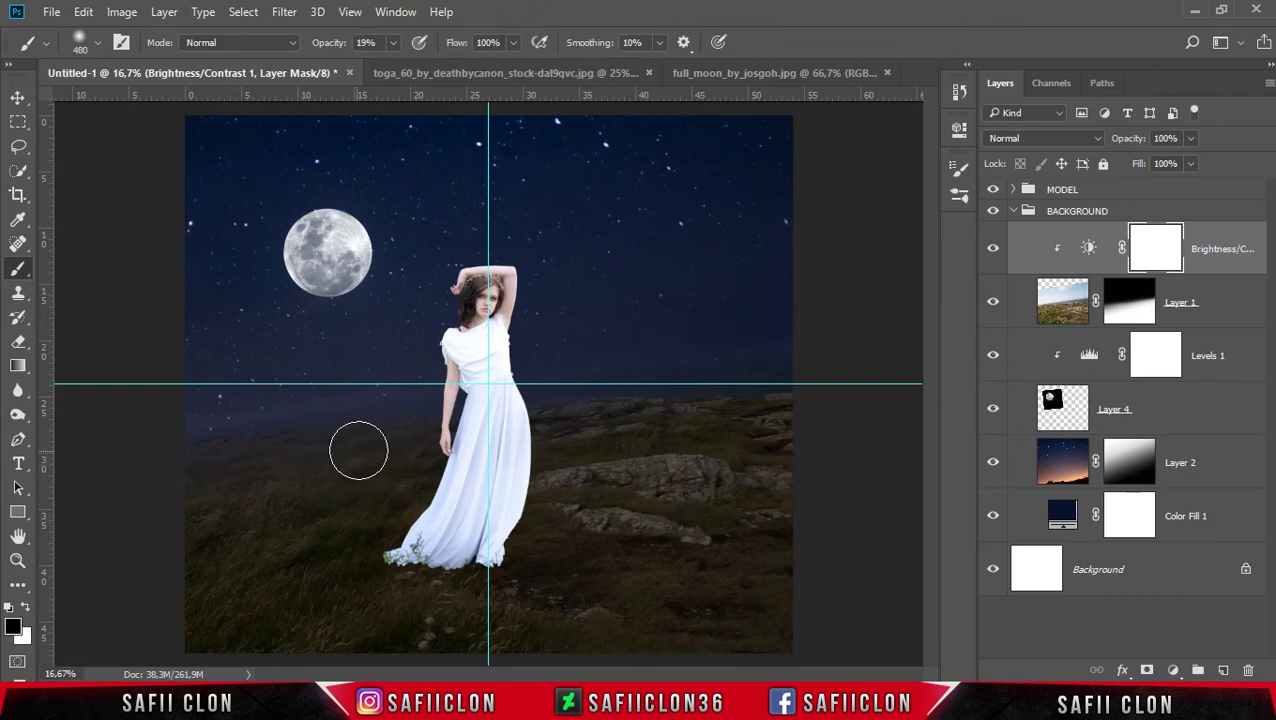
Step: Paint the Brightness/Contrast mask at 11% opacity to ease darkening on the lower-left ground
left_click_drag(313, 436, 292, 442)
mouse_move(396, 427)
left_mouse_down()
mouse_move(239, 447)
mouse_move(311, 447)
left_mouse_up()
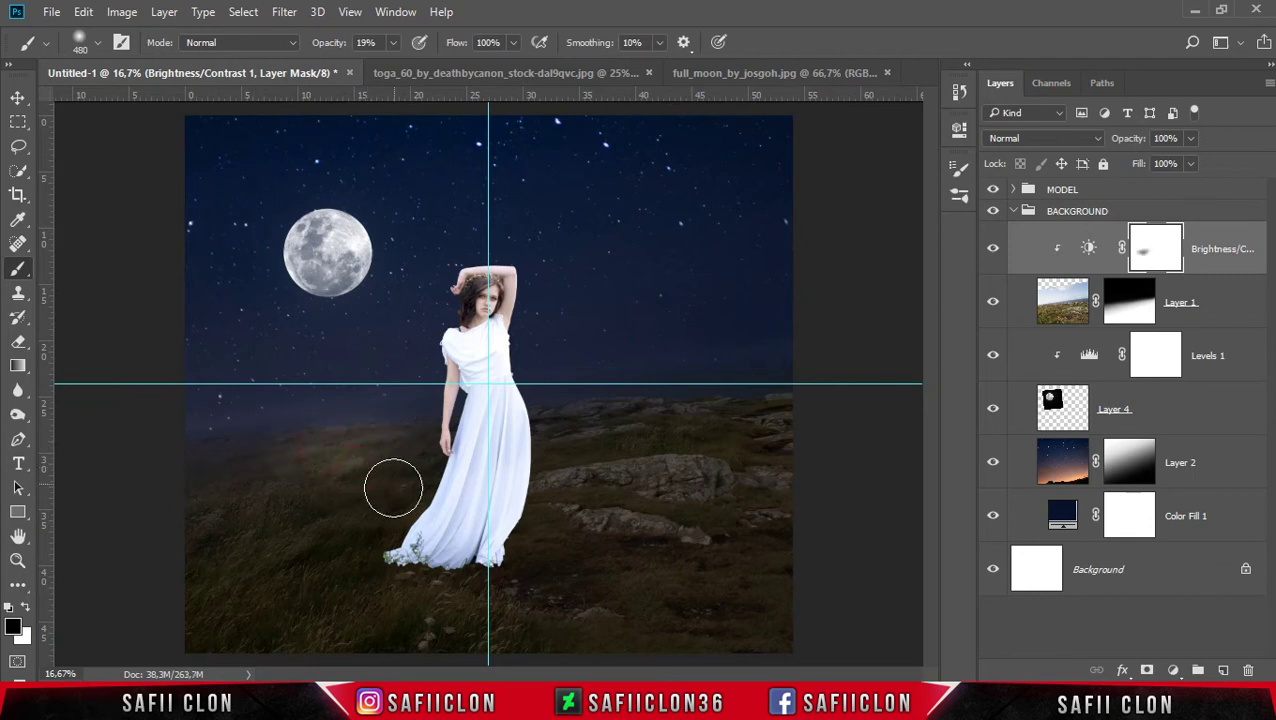
left_click(393, 42)
left_click(385, 65)
mouse_move(302, 461)
left_mouse_down()
mouse_move(242, 421)
mouse_move(401, 441)
mouse_move(400, 530)
mouse_move(356, 470)
mouse_move(410, 430)
left_mouse_up()
key("bracketright")
key("bracketright")
key("bracketright")
key("bracketleft")
key("bracketleft")
key("bracketleft")
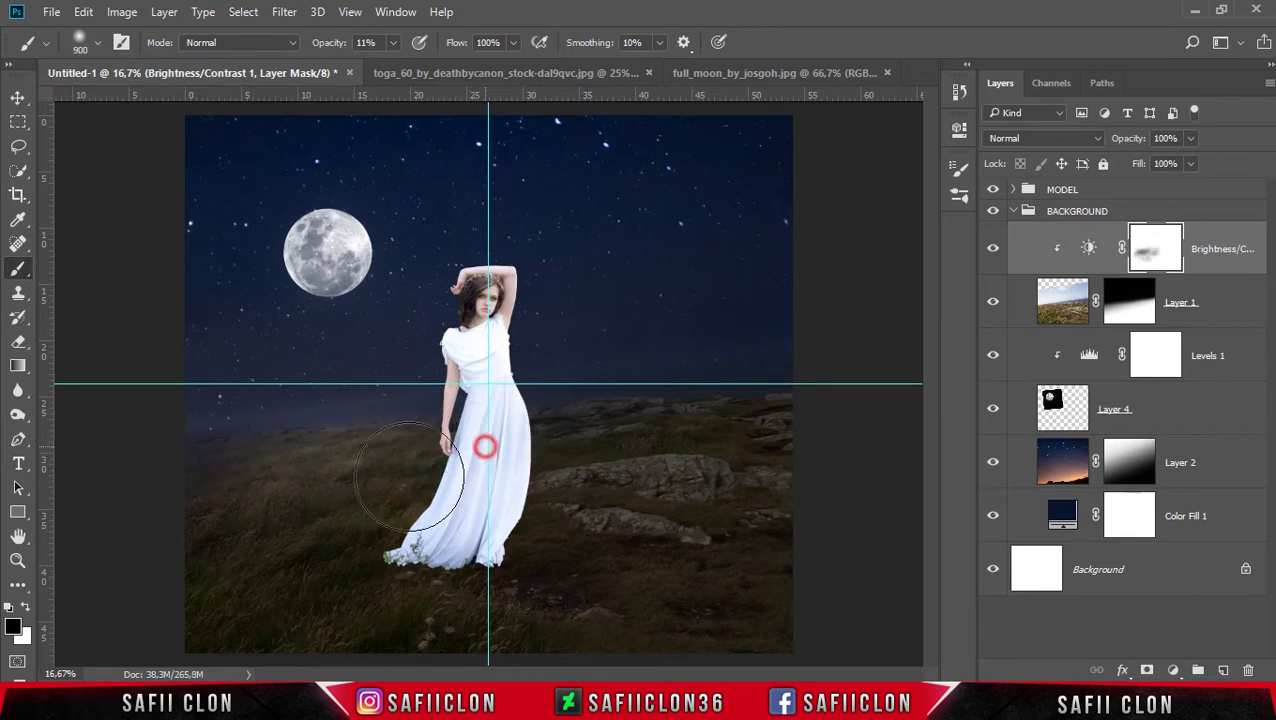
left_click_drag(285, 407, 359, 470)
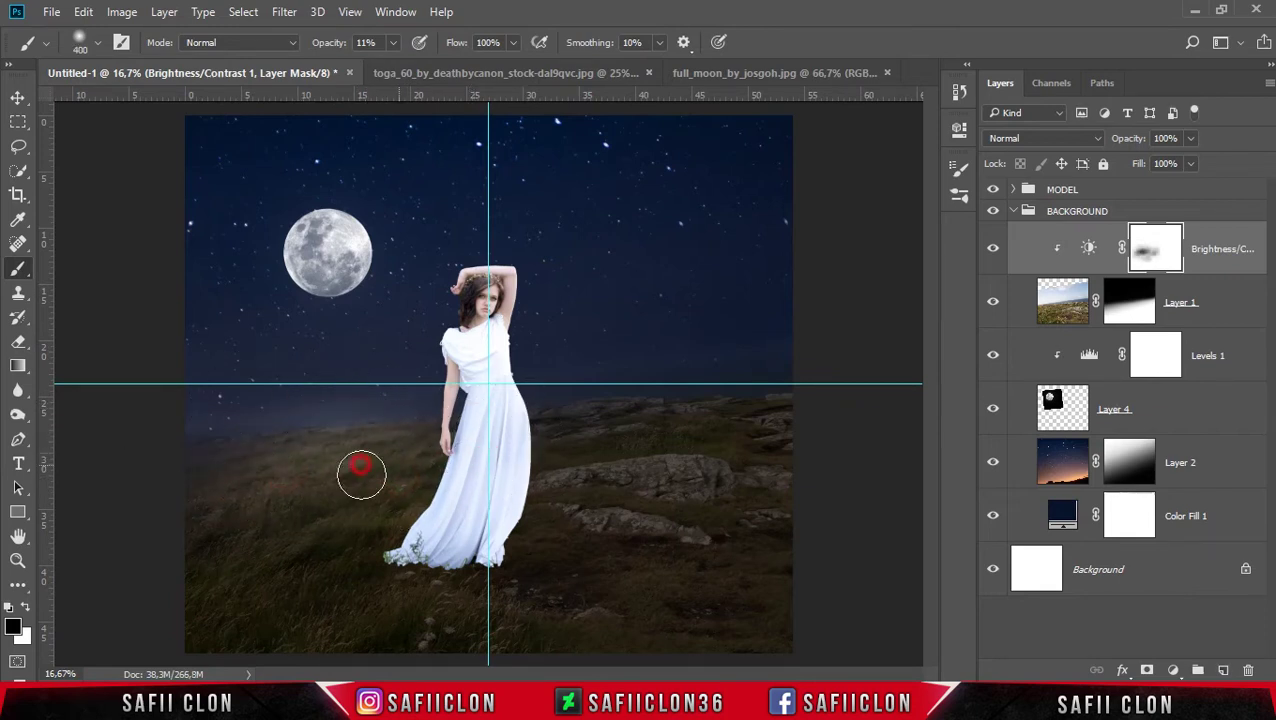
key("bracketright")
key("bracketright")
left_click(517, 373)
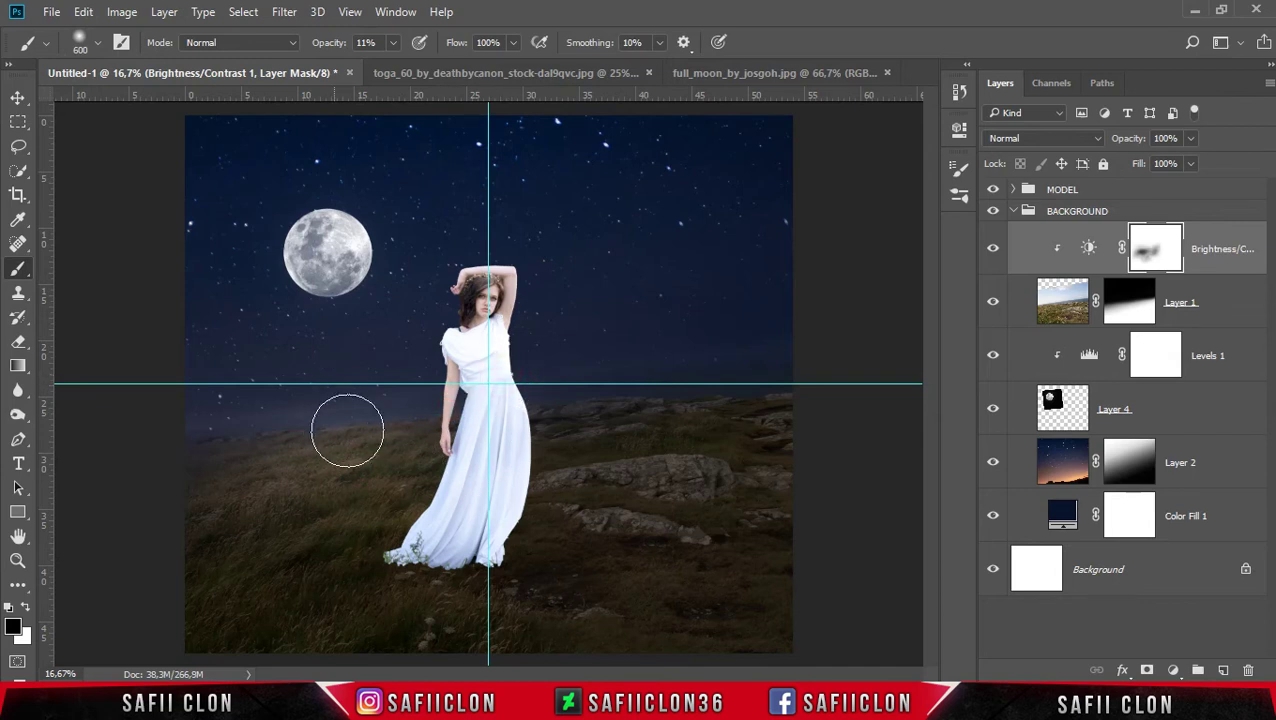
left_click(992, 250)
left_click(1175, 671)
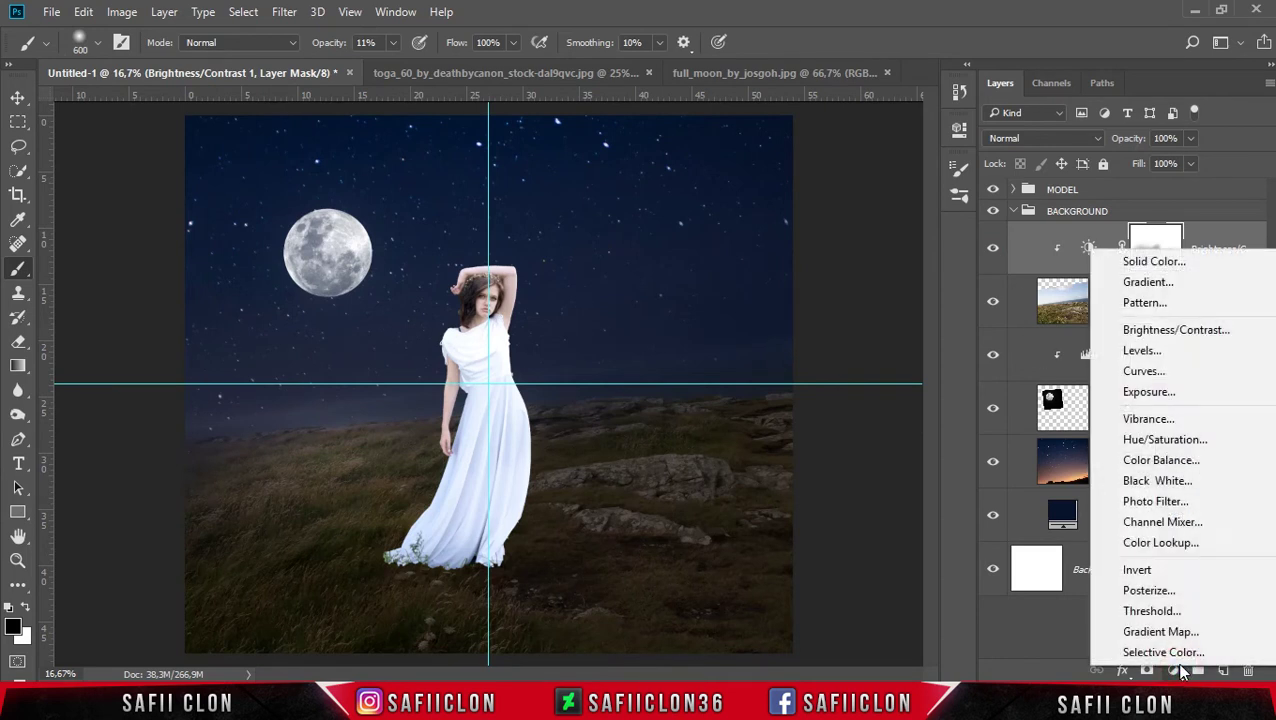
Step: Add a Color Balance adjustment clipped to Layer 1 with shadows Yellow/Blue +12
left_click(1160, 462)
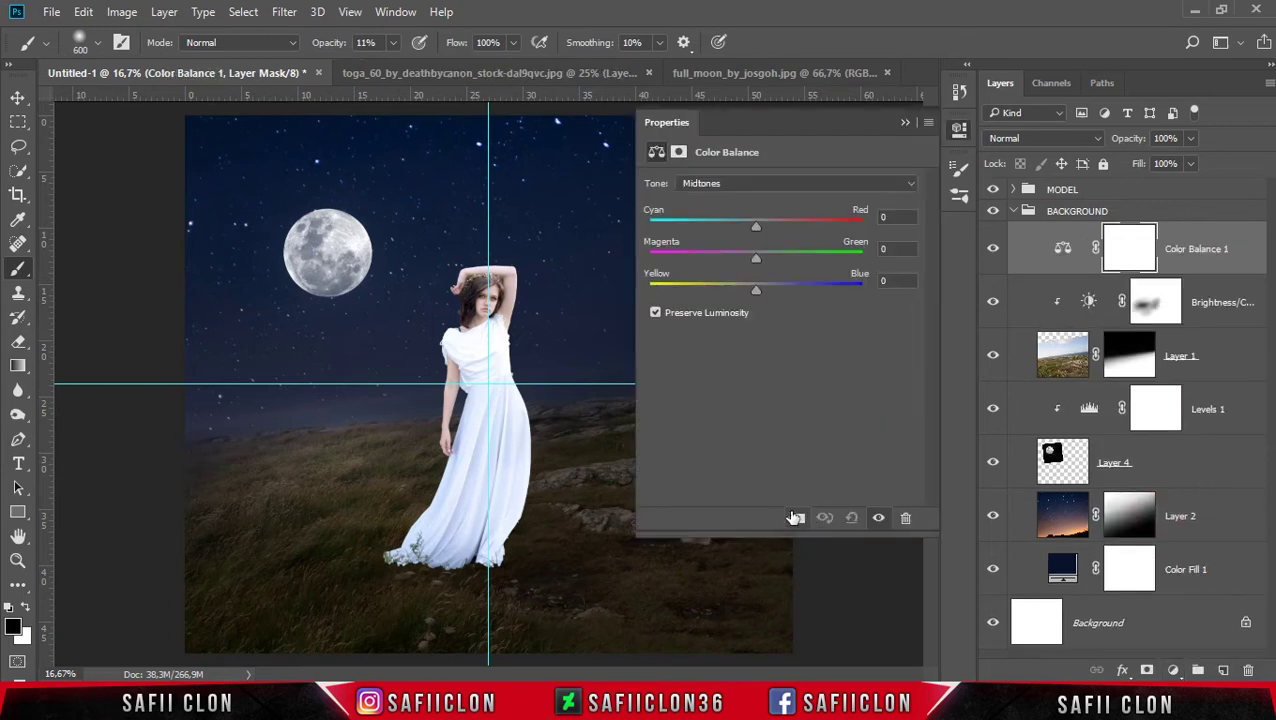
left_click(797, 520)
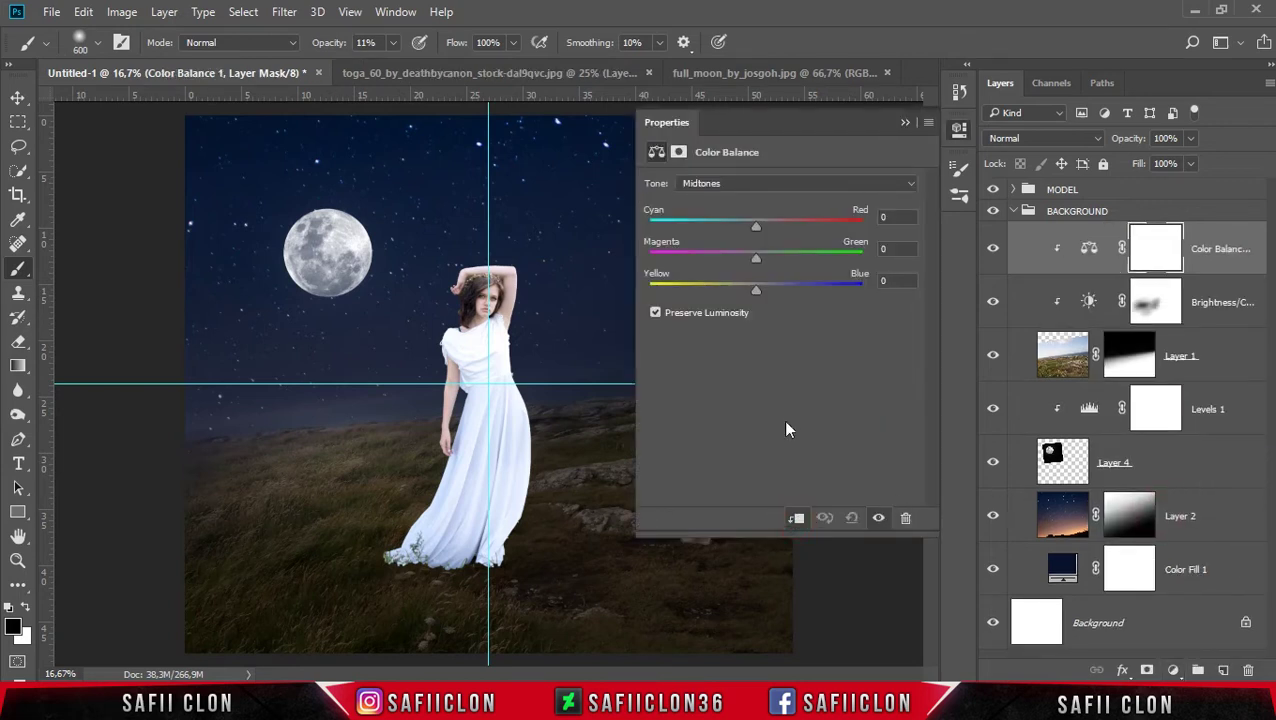
left_click(770, 183)
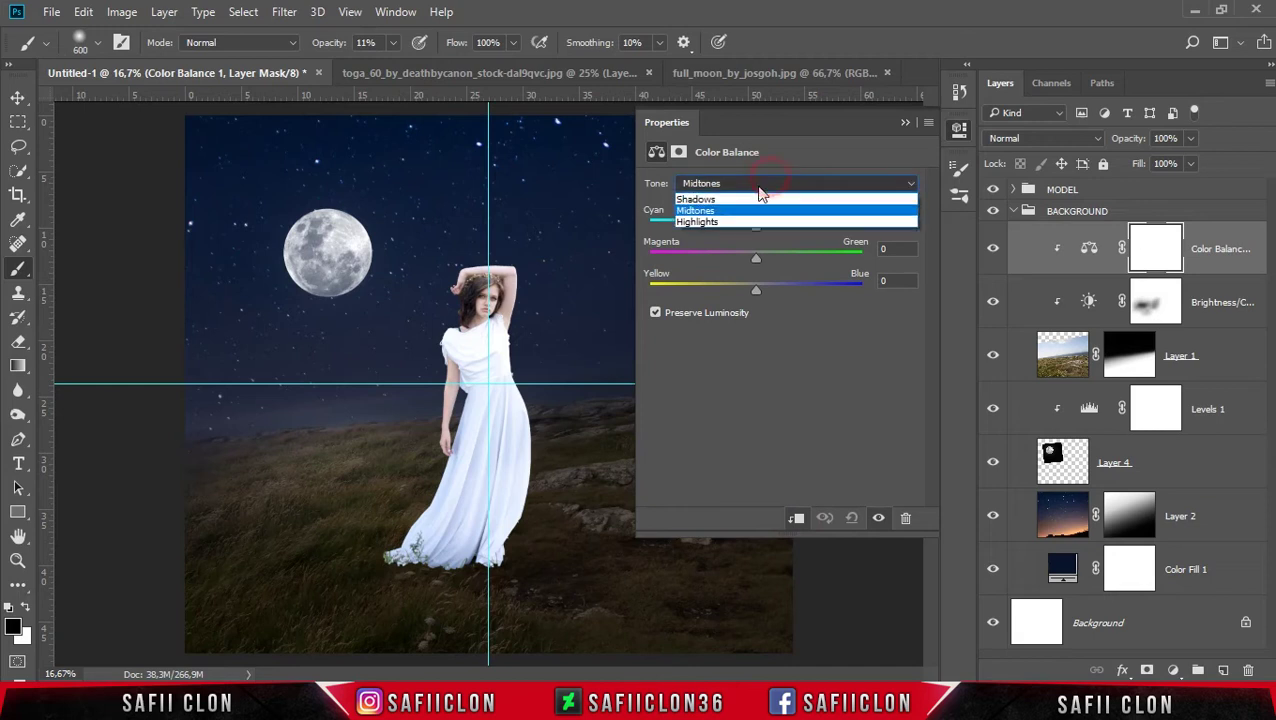
left_click(720, 200)
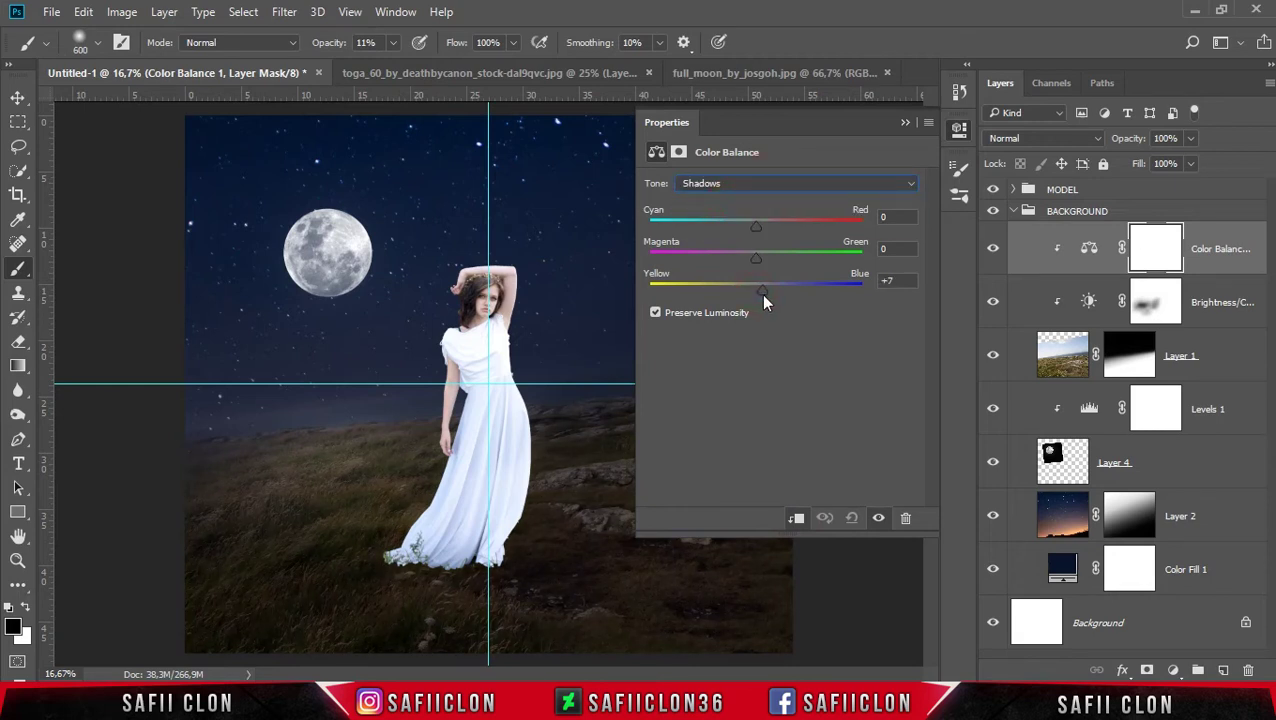
left_click_drag(763, 298, 768, 295)
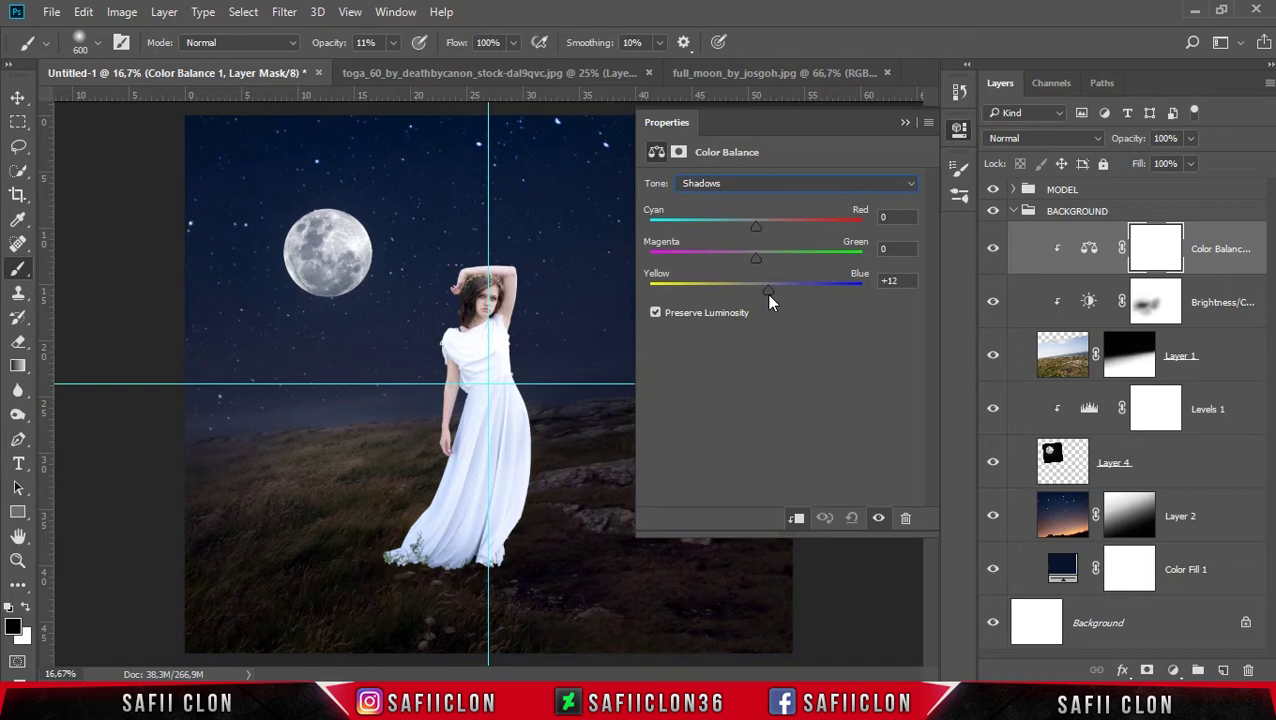
Step: Set the midtones to Cyan/Red -30 and Yellow/Blue +51, comparing the tint on and off
left_click(749, 184)
left_click(718, 212)
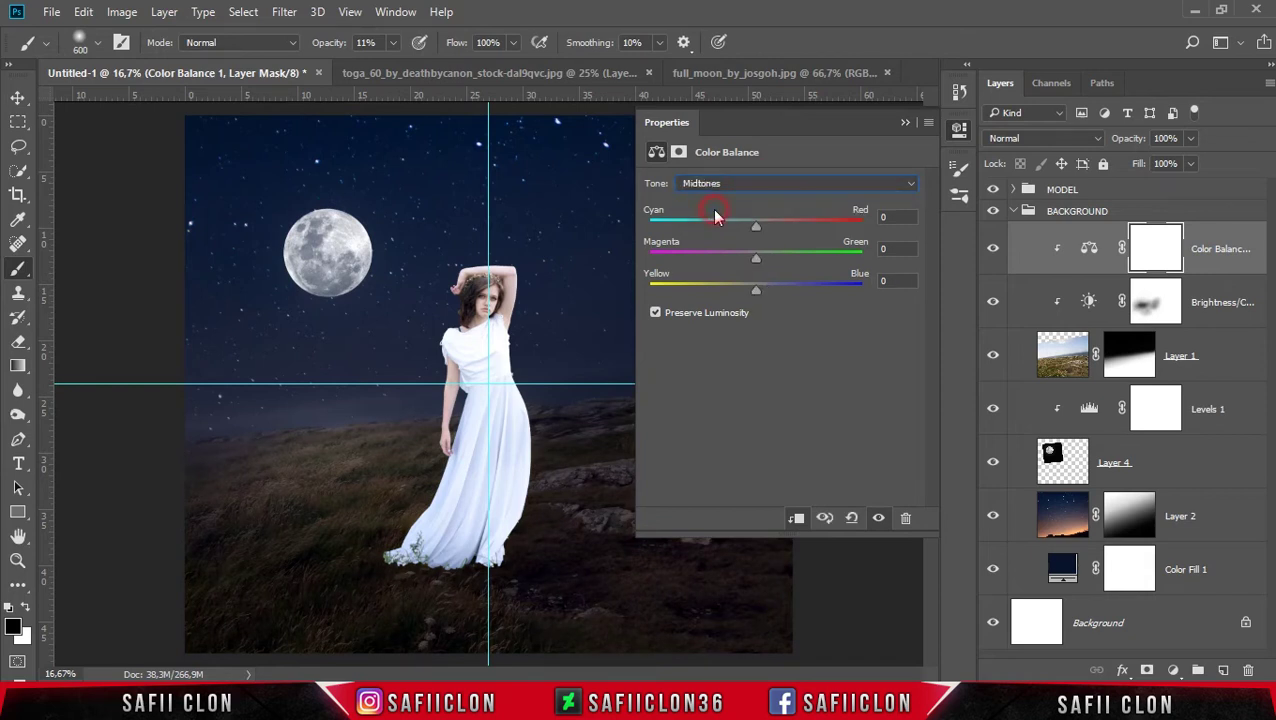
left_click_drag(754, 226, 727, 229)
left_click_drag(756, 290, 809, 295)
left_click(905, 123)
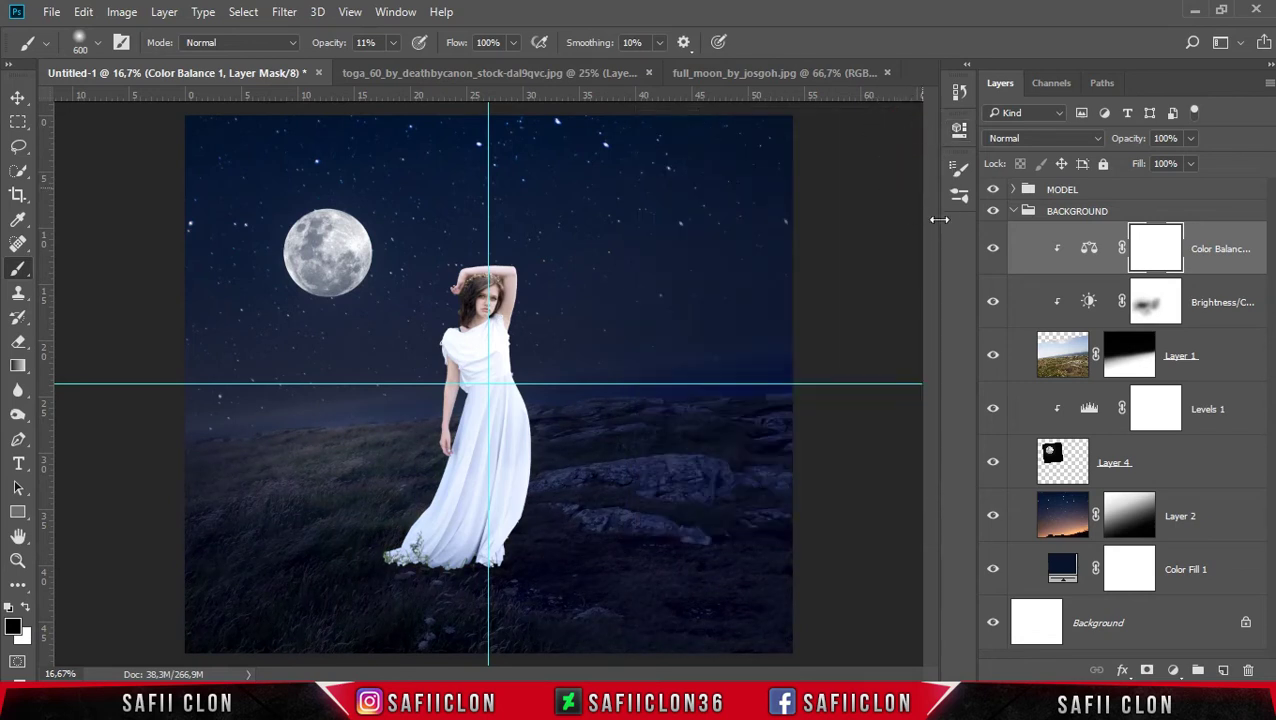
left_click(993, 250)
left_click(993, 250)
left_click(1224, 670)
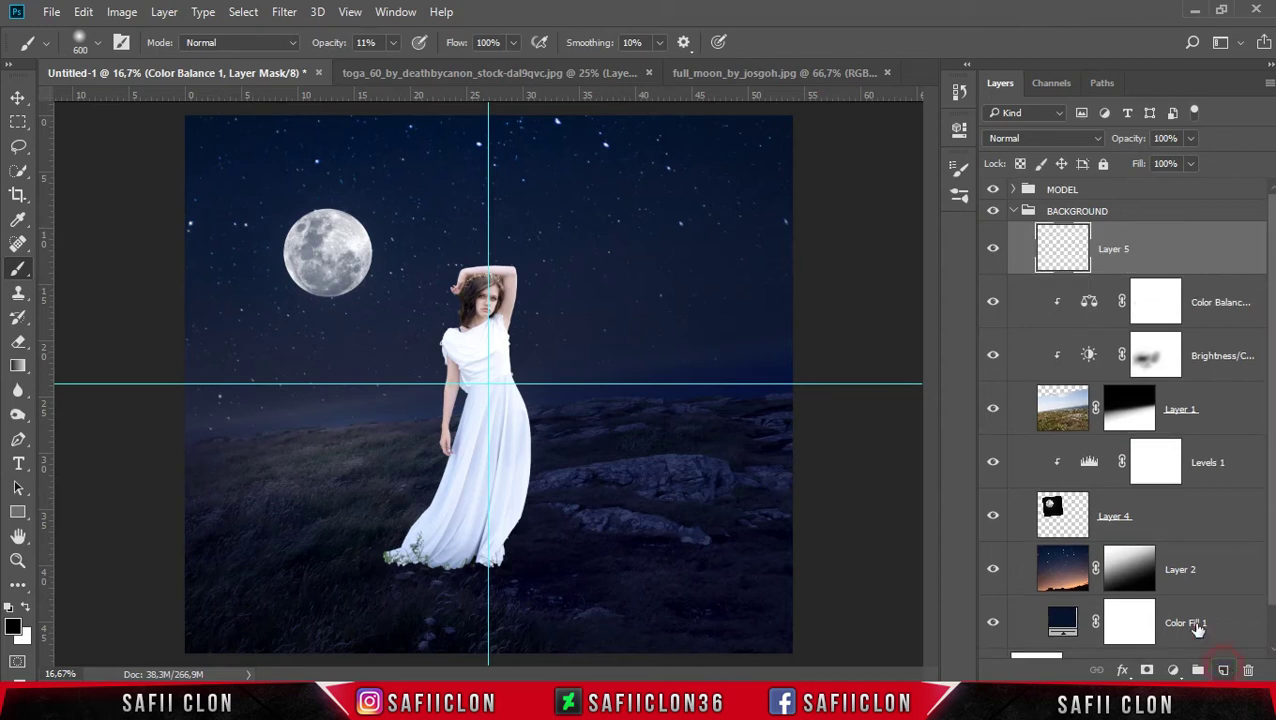
Step: Clip Layer 5 to the landscape, fill it with 50% gray and blend it in Soft Light
right_click(1184, 248)
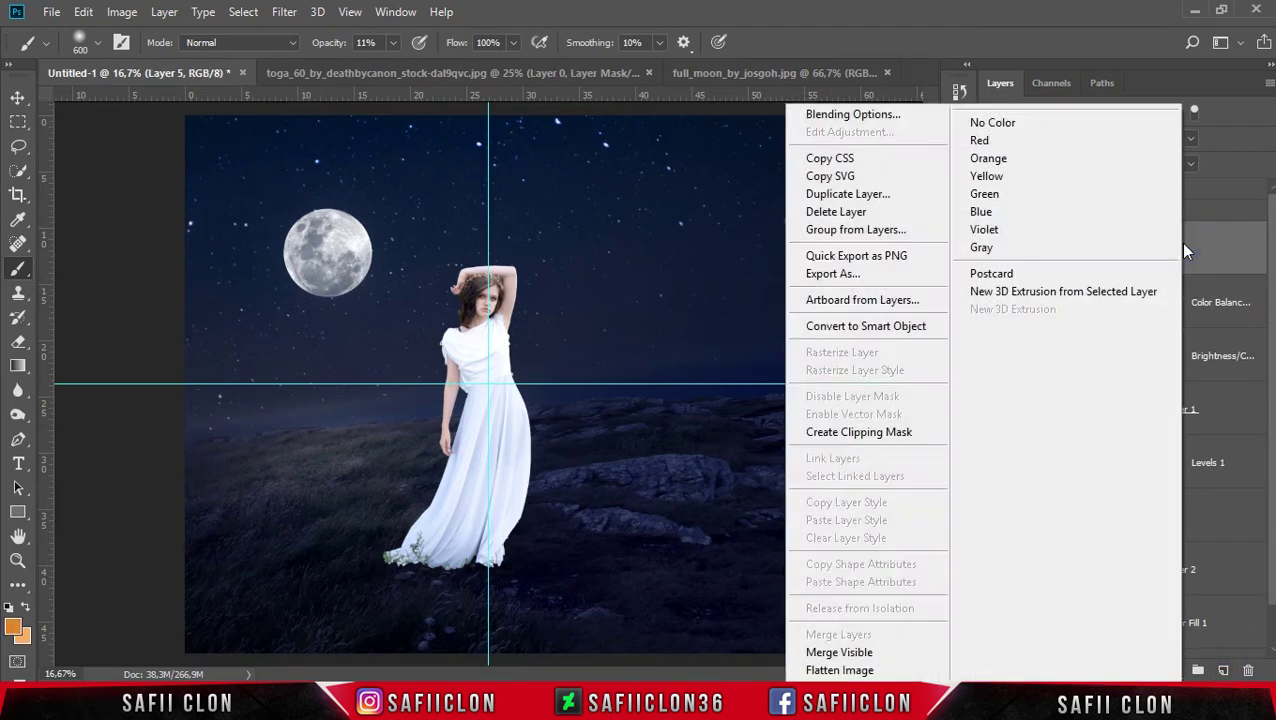
left_click(881, 434)
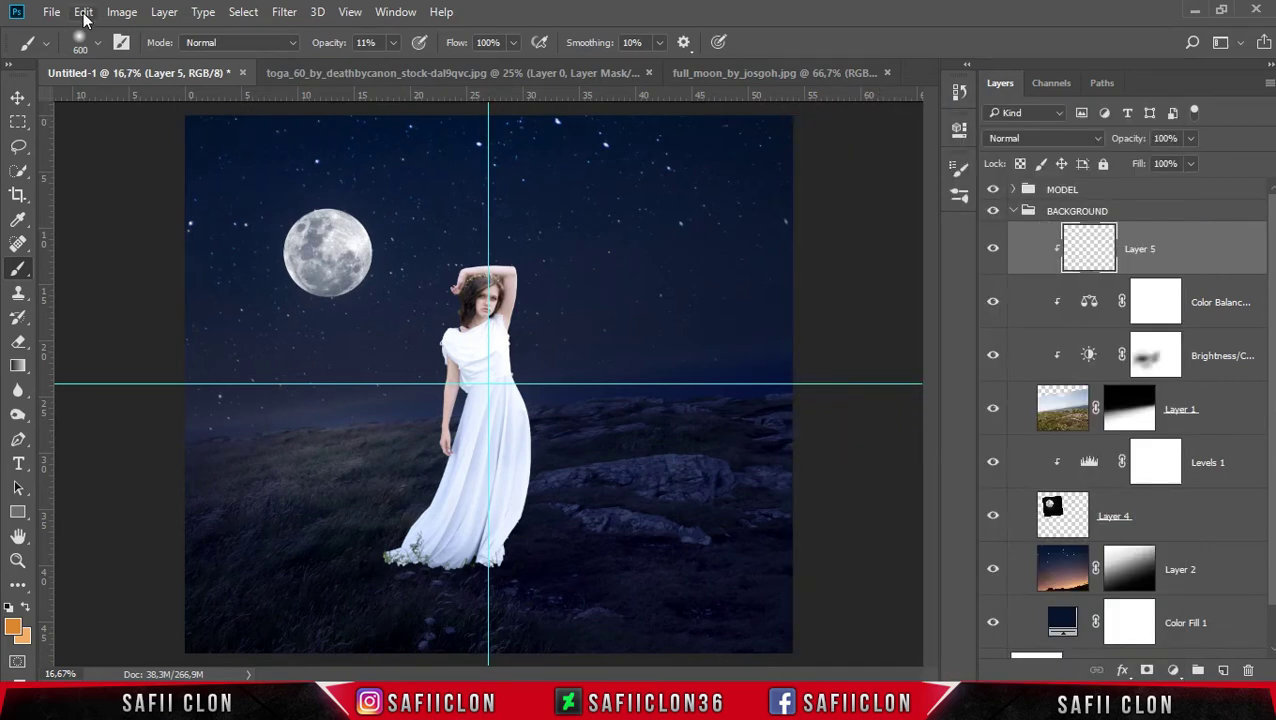
left_click(84, 14)
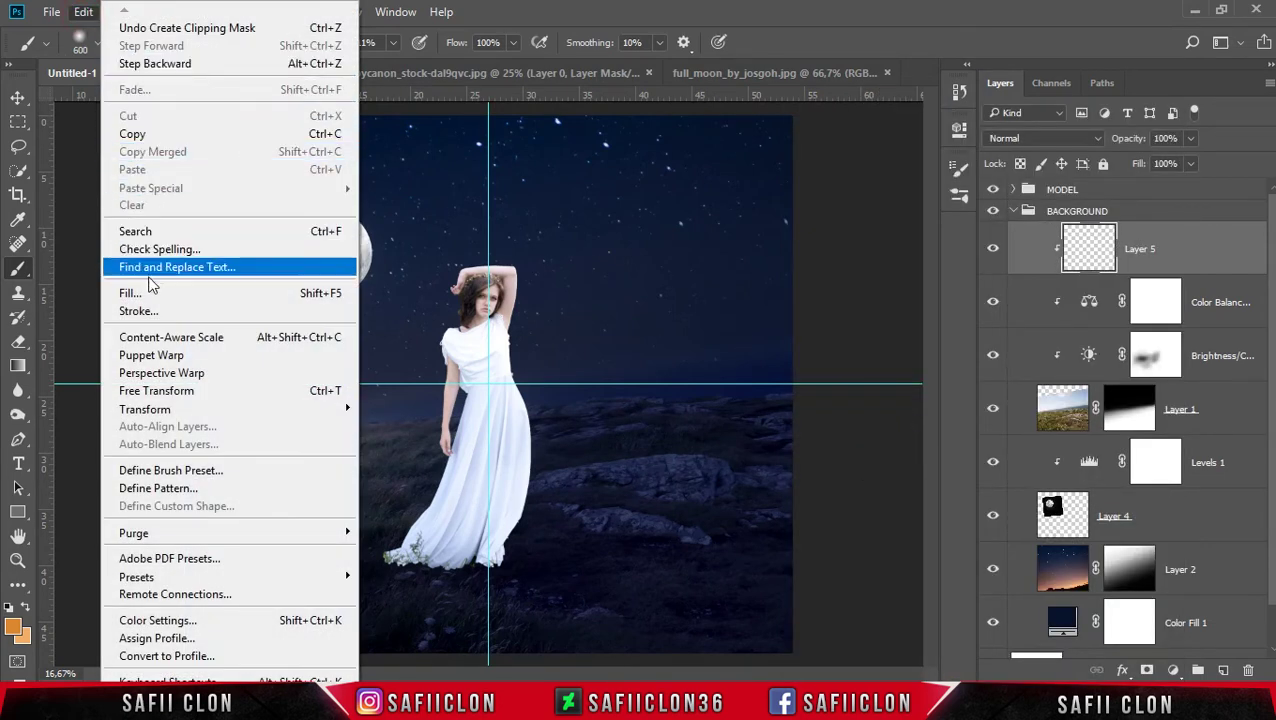
left_click(184, 295)
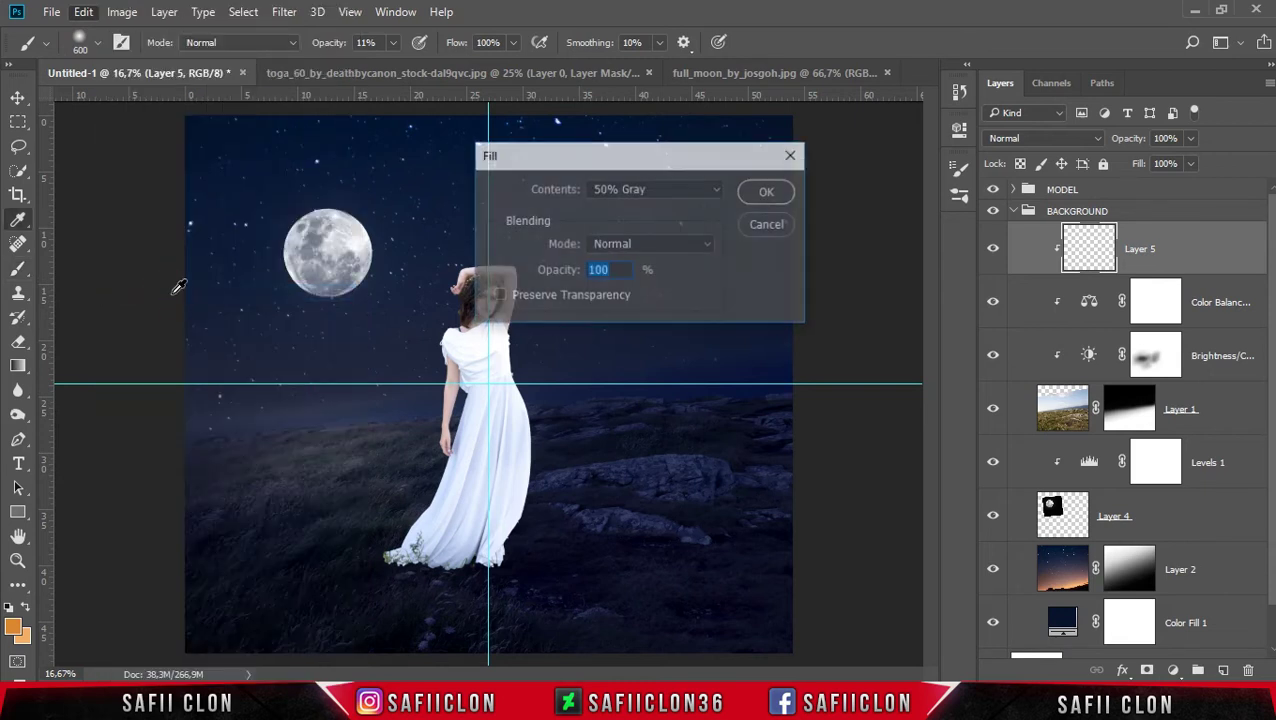
left_click(637, 190)
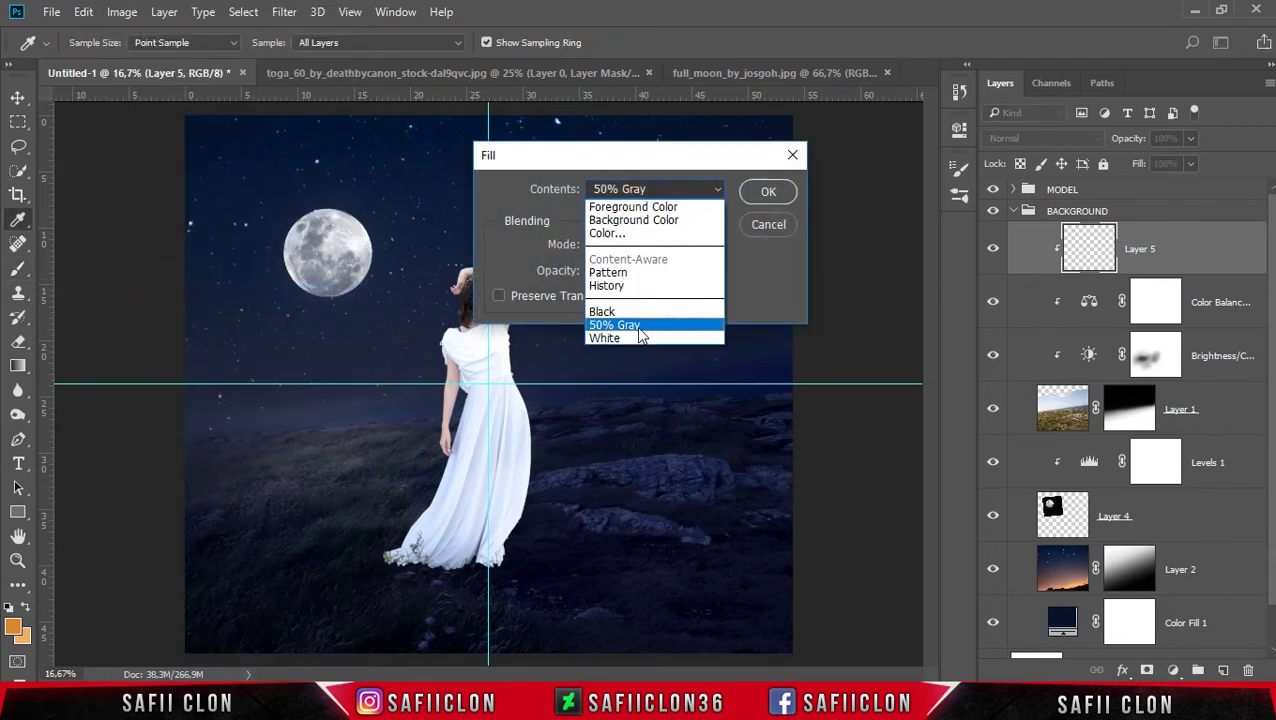
left_click(643, 327)
left_click(768, 191)
key("b")
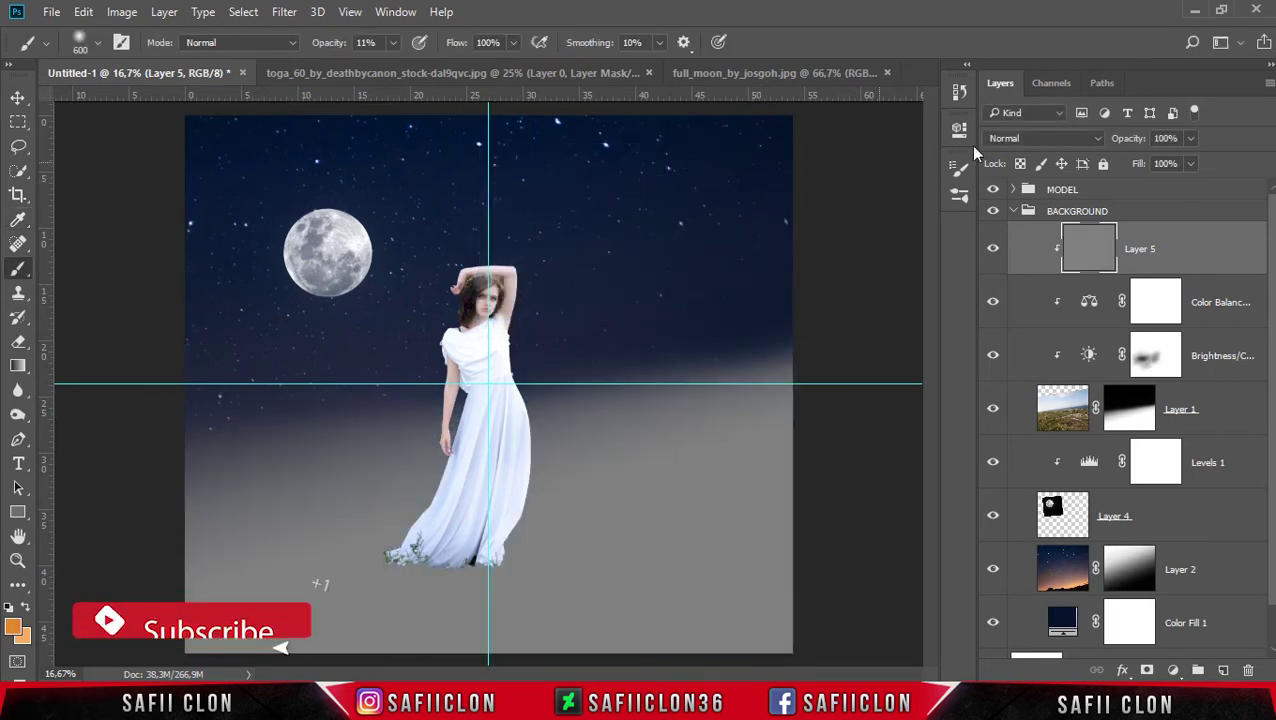
left_click(1045, 139)
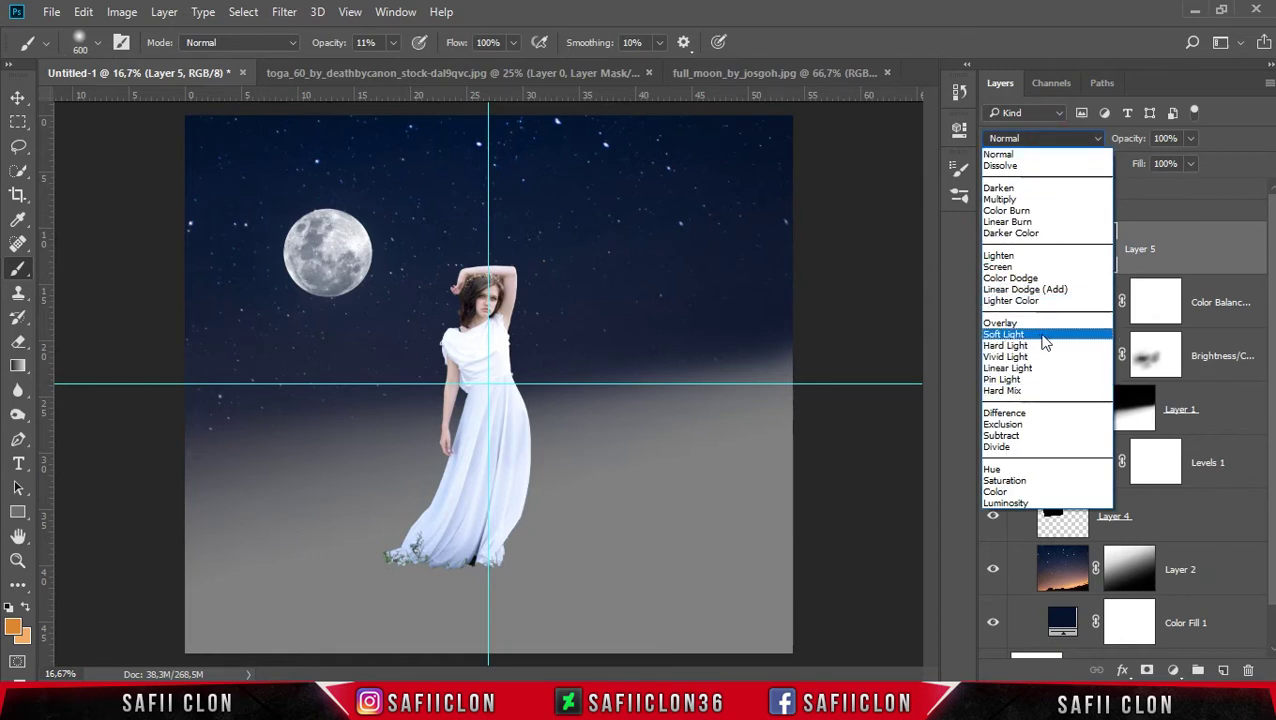
left_click(1043, 336)
Step: Select the Dodge Tool set to Midtones, about 28% exposure, and a larger brush
key("o")
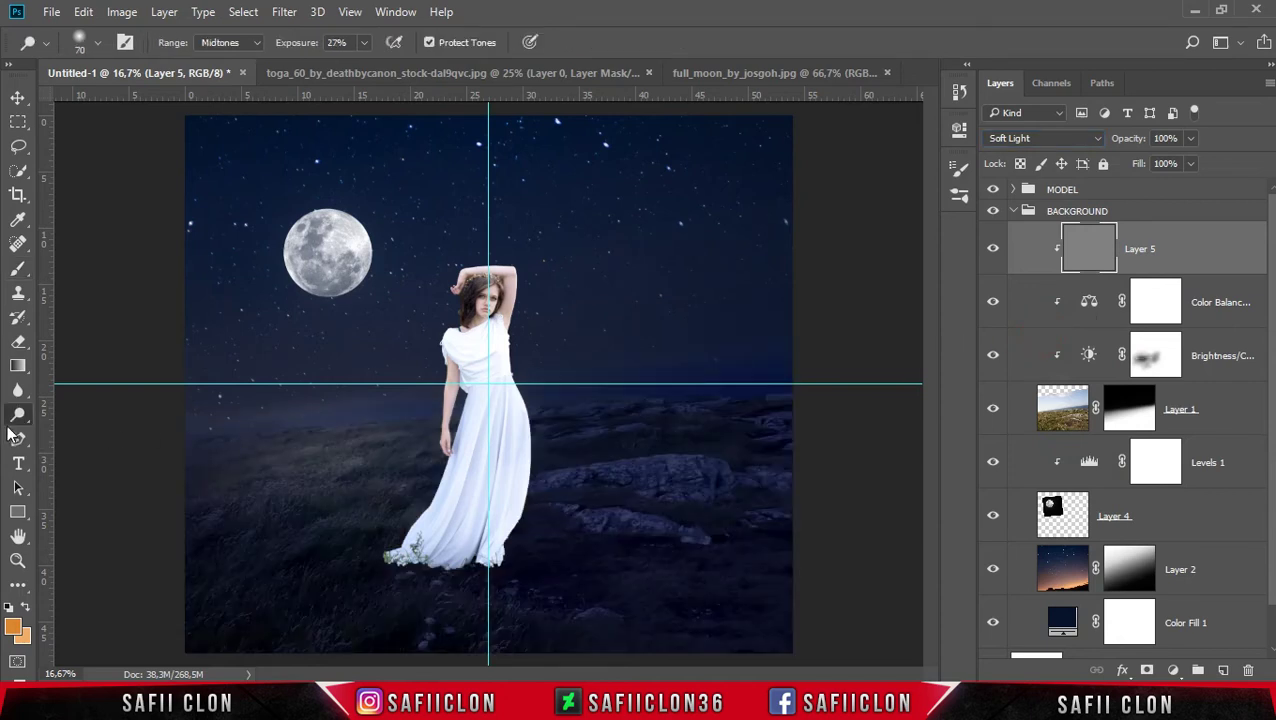
right_click(17, 416)
left_click(78, 418)
left_click(100, 45)
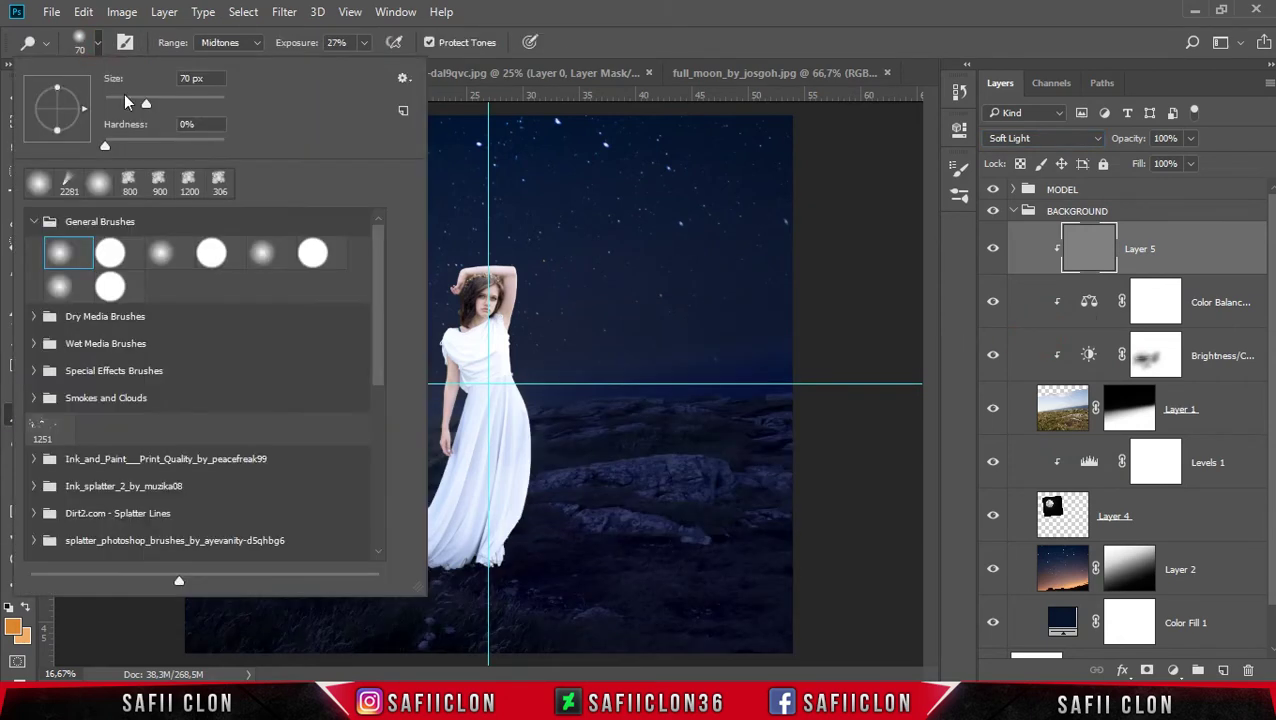
left_click(146, 106)
left_click(365, 44)
left_click(324, 452)
key("bracketright")
key("bracketright")
Step: Dodge the grass at the lower left and bottom of the foreground on Layer 5
left_click_drag(245, 535, 300, 517)
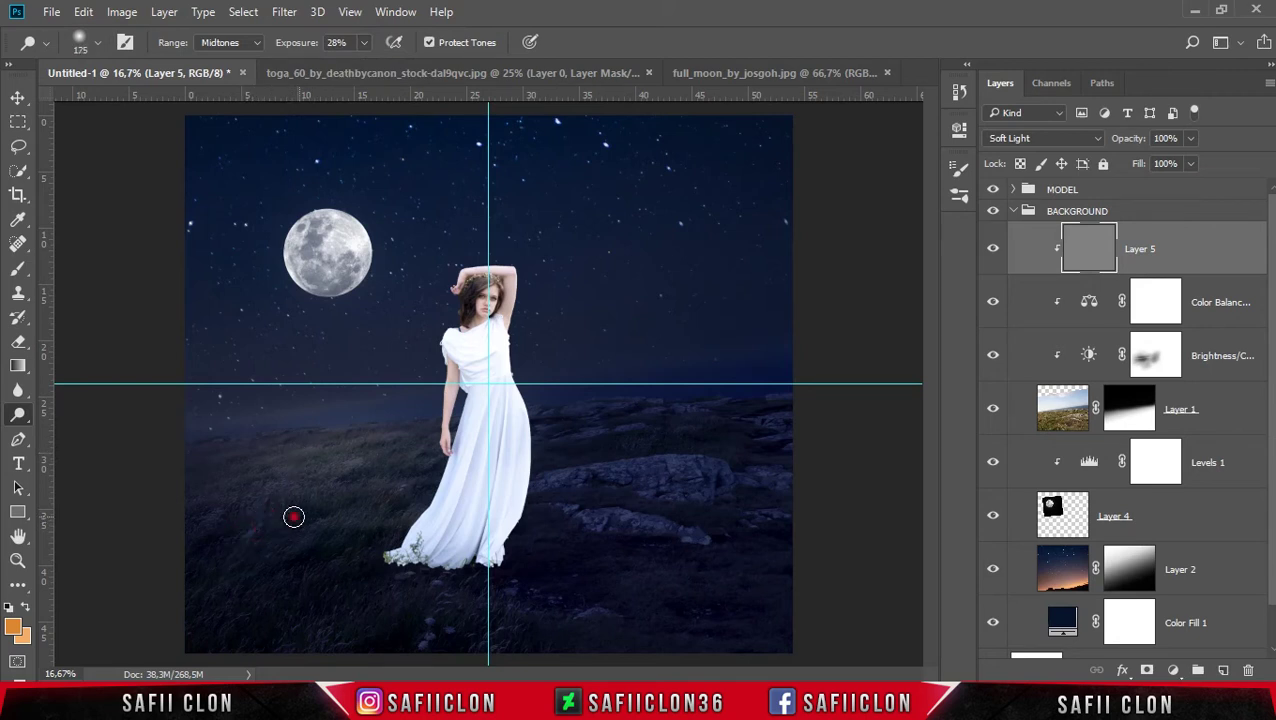
left_click_drag(205, 521, 207, 539)
key("bracketleft")
key("bracketleft")
left_click_drag(421, 649, 430, 614)
mouse_move(276, 644)
left_mouse_down()
mouse_move(327, 597)
mouse_move(219, 620)
mouse_move(313, 583)
mouse_move(216, 609)
mouse_move(356, 478)
left_mouse_up()
key("bracketleft")
key("bracketleft")
Step: Dodge the grass along the horizon, then the rocks on the right, with a smaller brush
left_click_drag(194, 441, 254, 441)
left_click(435, 418)
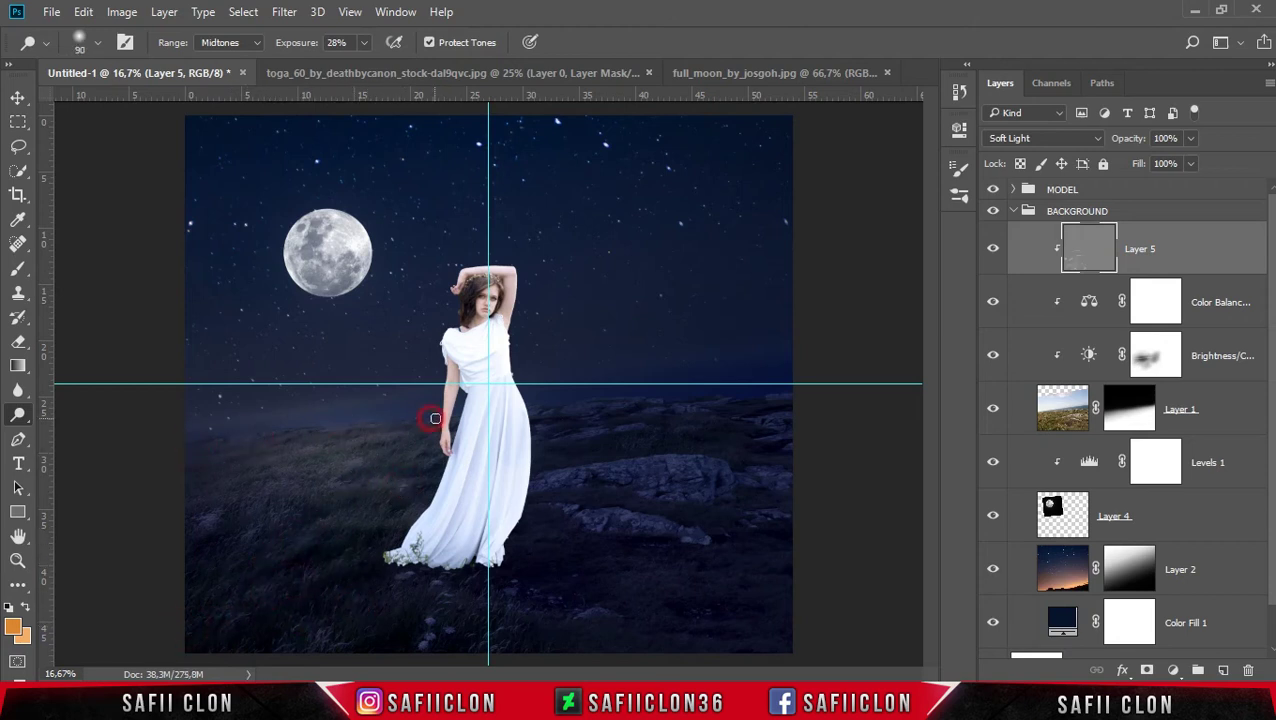
left_click_drag(540, 405, 500, 405)
left_click_drag(632, 404, 578, 406)
left_click_drag(686, 404, 626, 405)
key("bracketleft")
key("bracketleft")
left_click_drag(685, 455, 703, 454)
left_click_drag(627, 441, 689, 435)
Step: Compare with the dodging hidden, then lighten more grass beside the dress
left_click(993, 248)
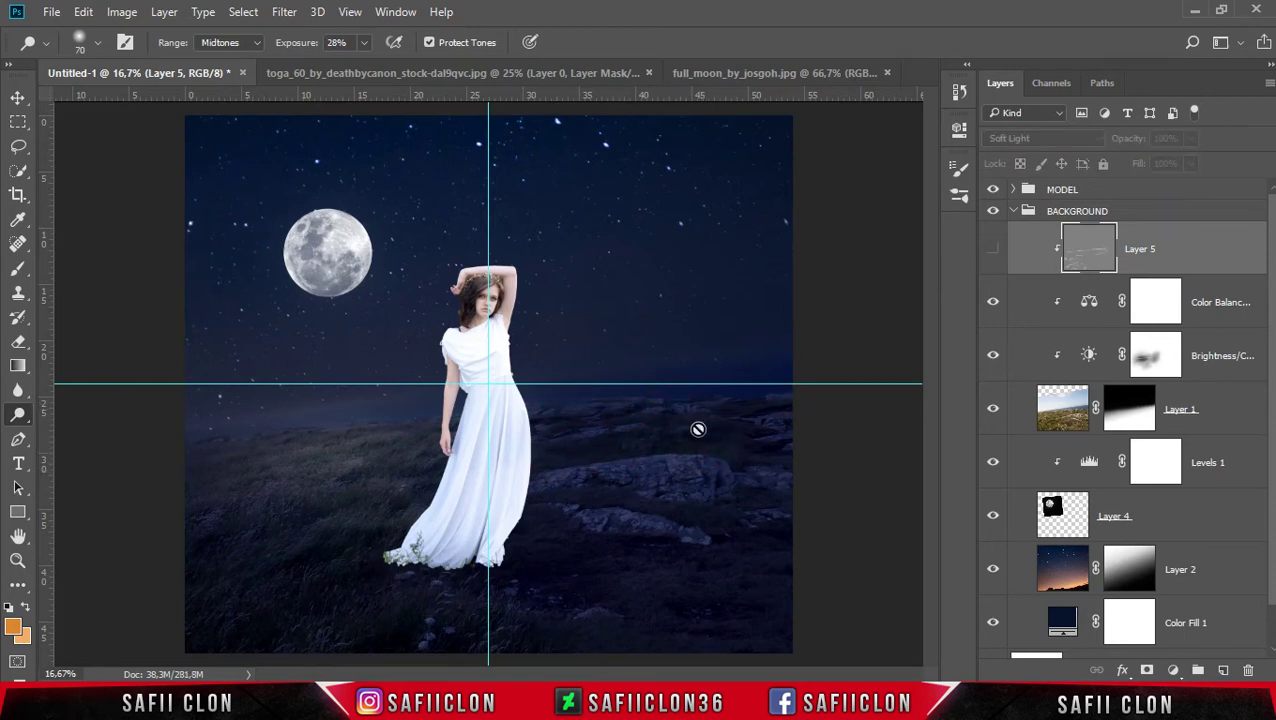
left_click_drag(421, 536, 197, 499)
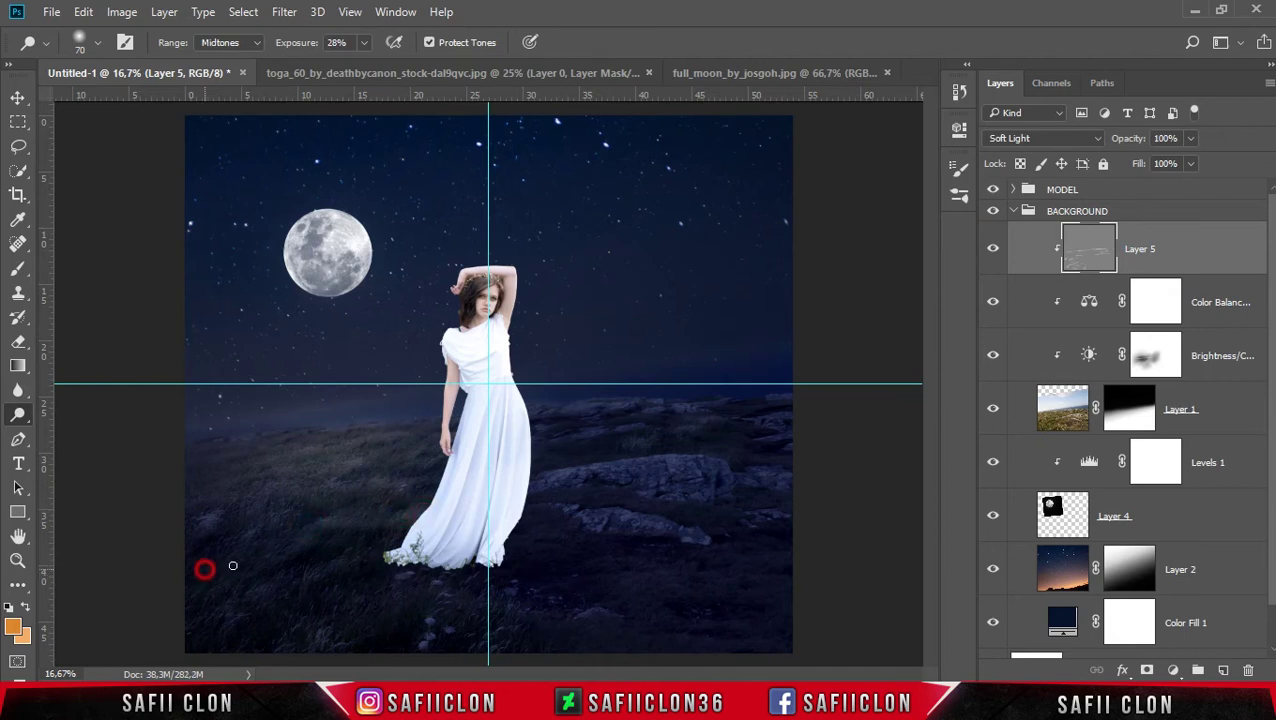
left_click(374, 437)
left_click_drag(312, 422, 336, 412)
key("bracketright")
key("bracketright")
key("bracketright")
left_click(378, 404)
left_click(337, 420)
left_click_drag(331, 441, 336, 472)
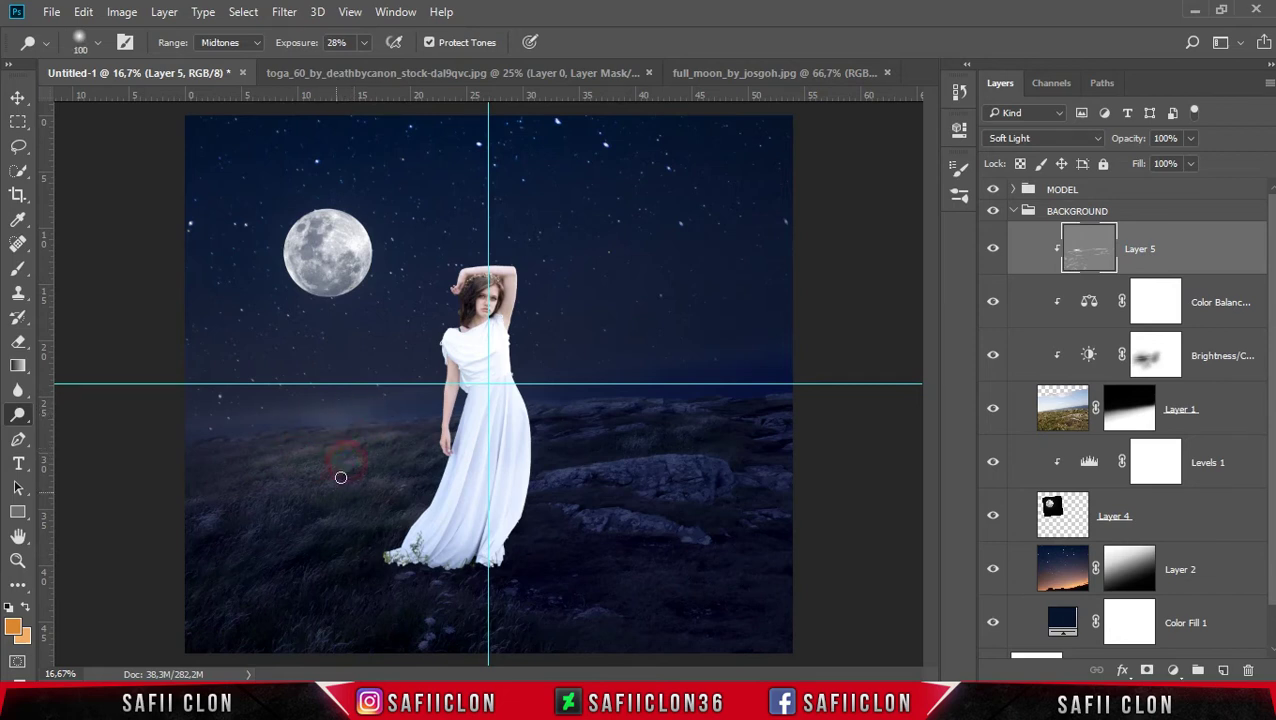
left_click(994, 250)
left_click(1014, 211)
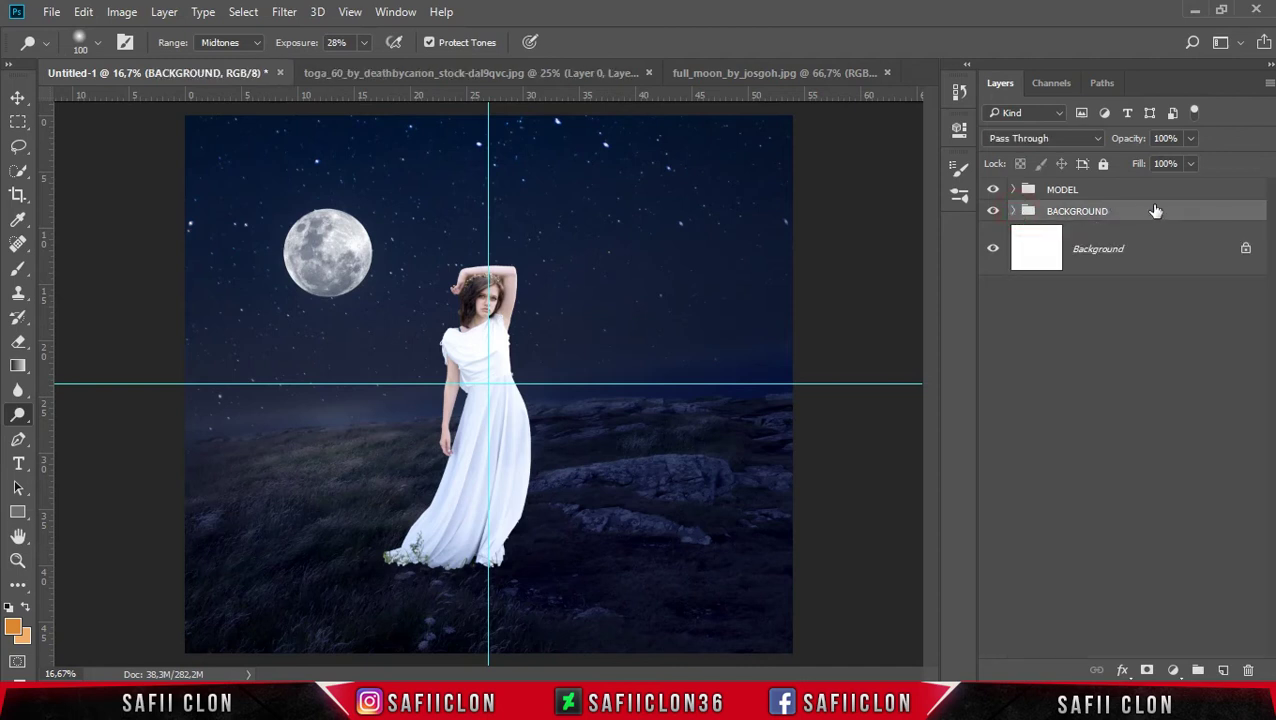
Step: Add a Brightness/Contrast layer at Brightness 97, Contrast 17, and invert its mask to black
left_click(1174, 671)
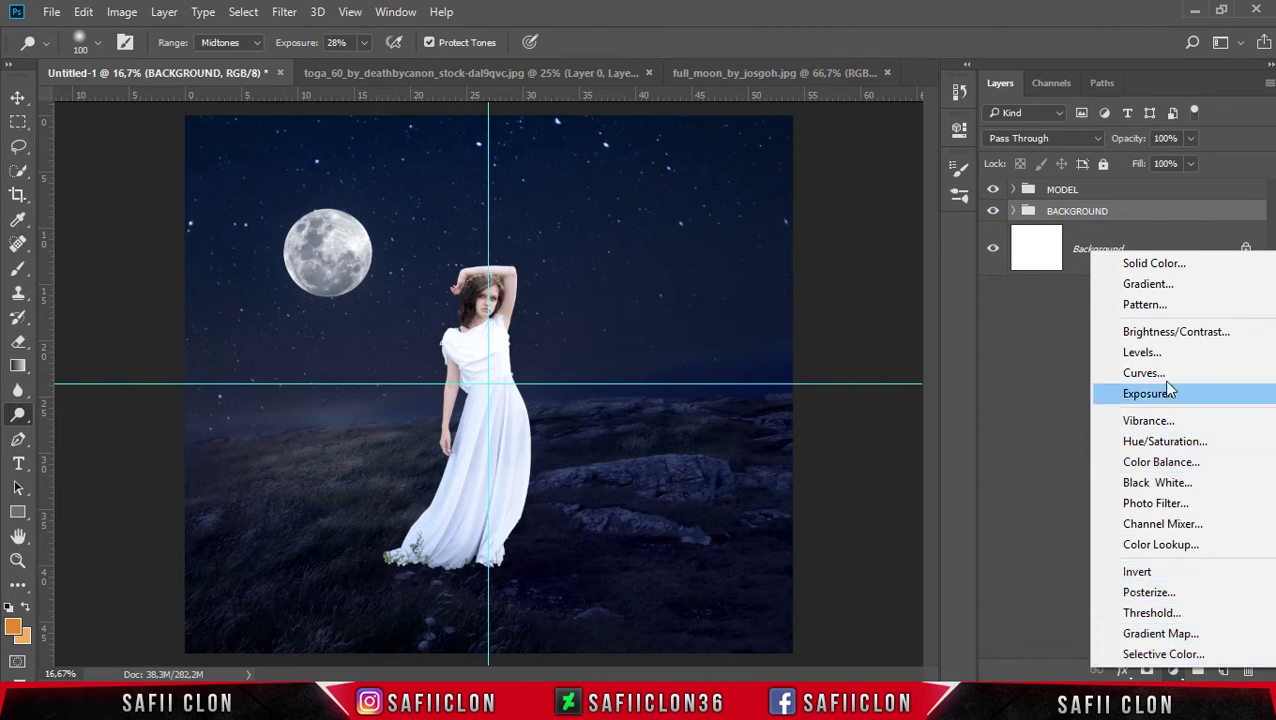
left_click(1162, 332)
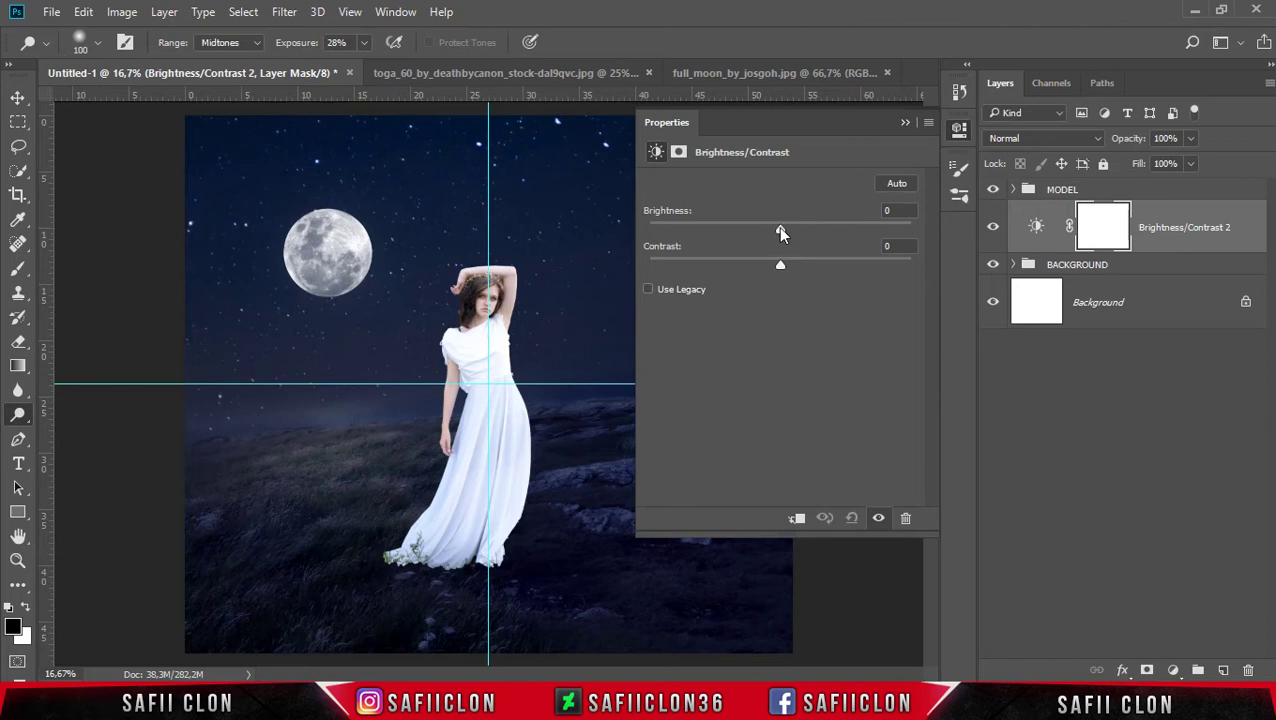
left_click_drag(789, 228, 864, 232)
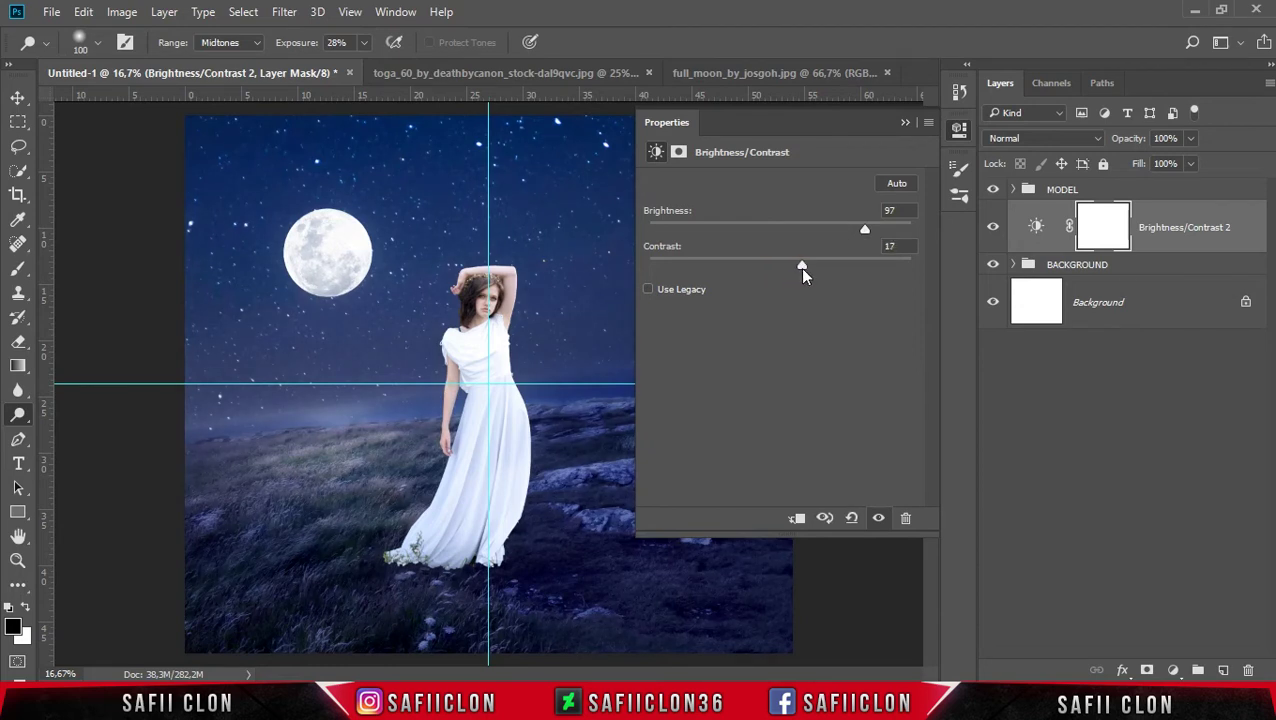
left_click(903, 122)
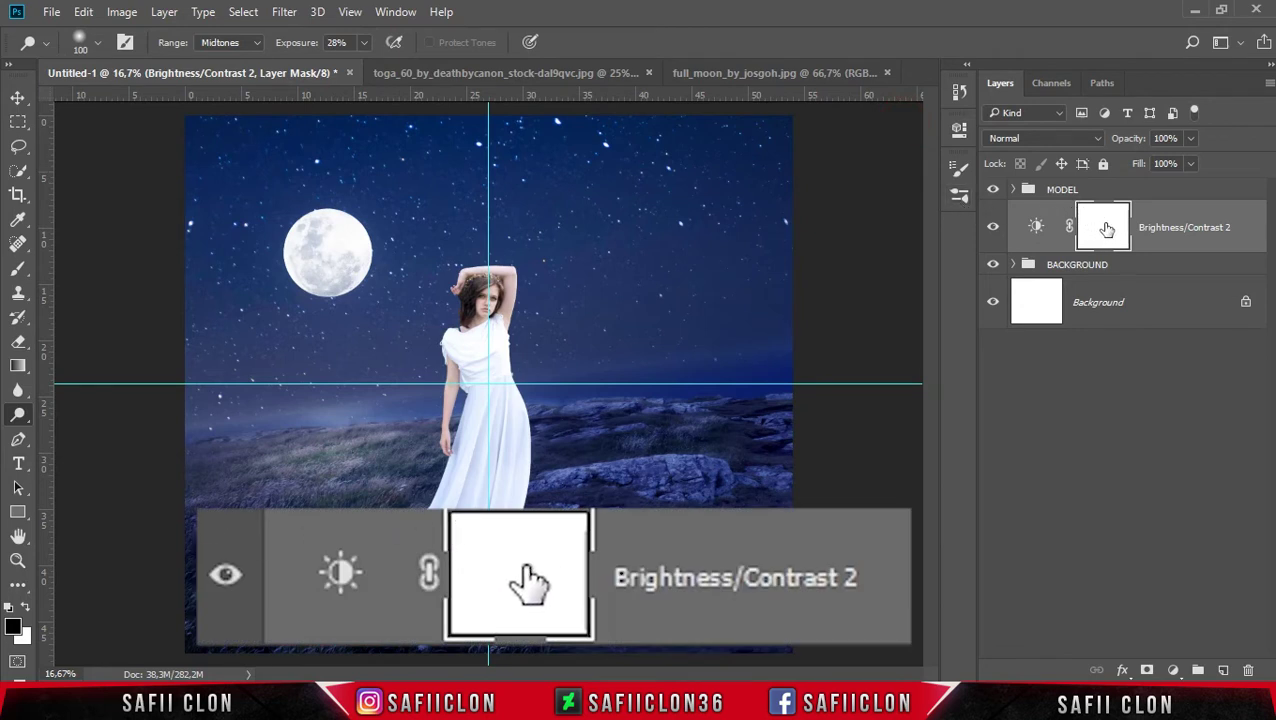
left_click(1101, 227)
key("ctrl+i")
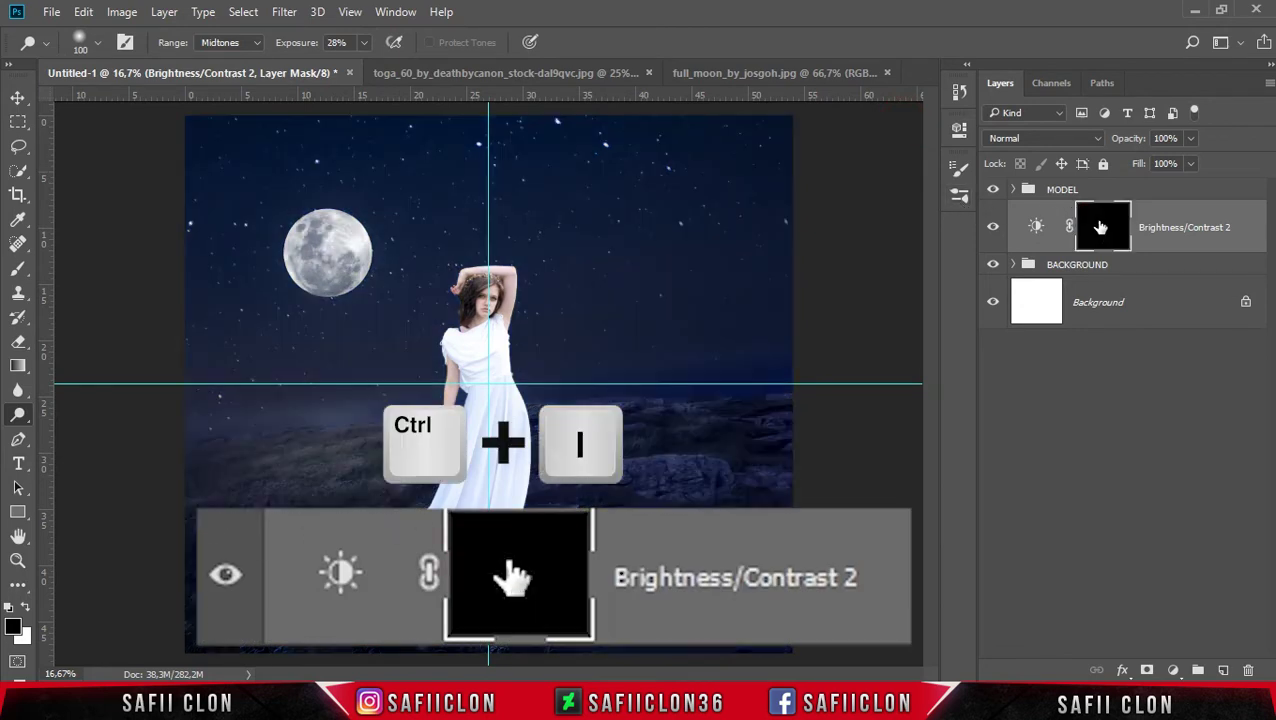
left_click(1103, 227)
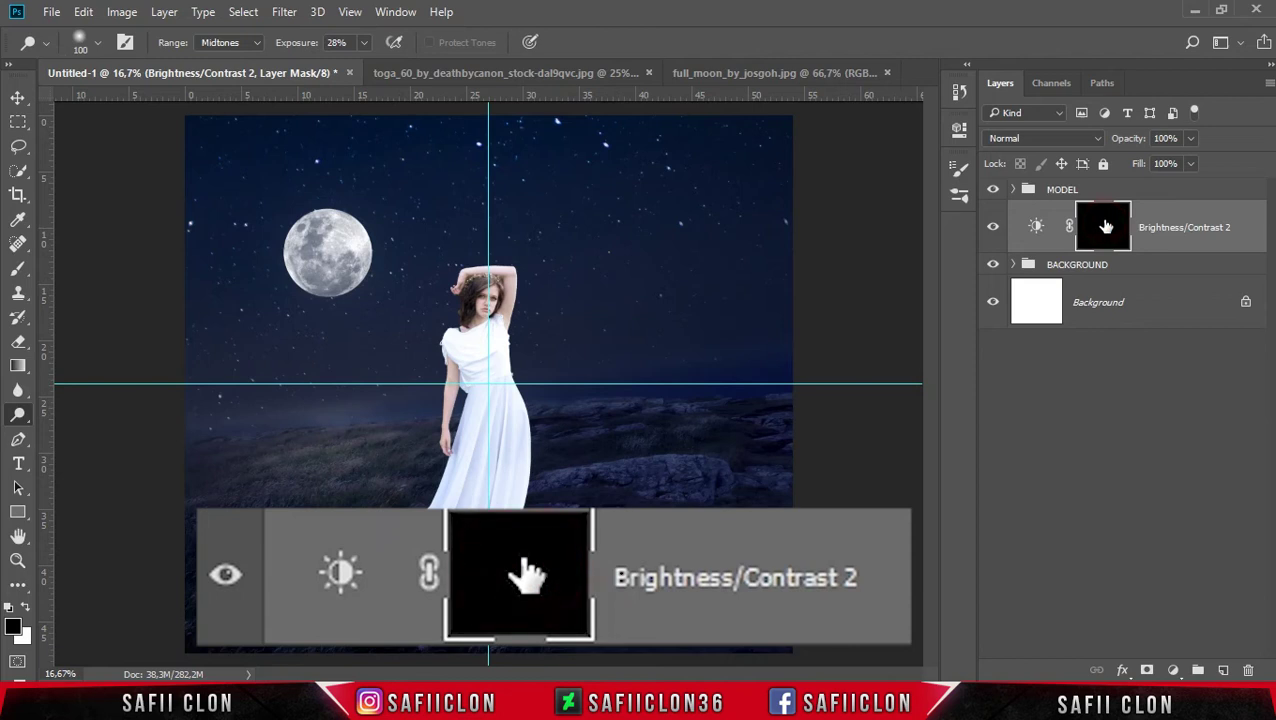
Step: Pick a soft round Brush at 448 px and 13% opacity
left_click(17, 272)
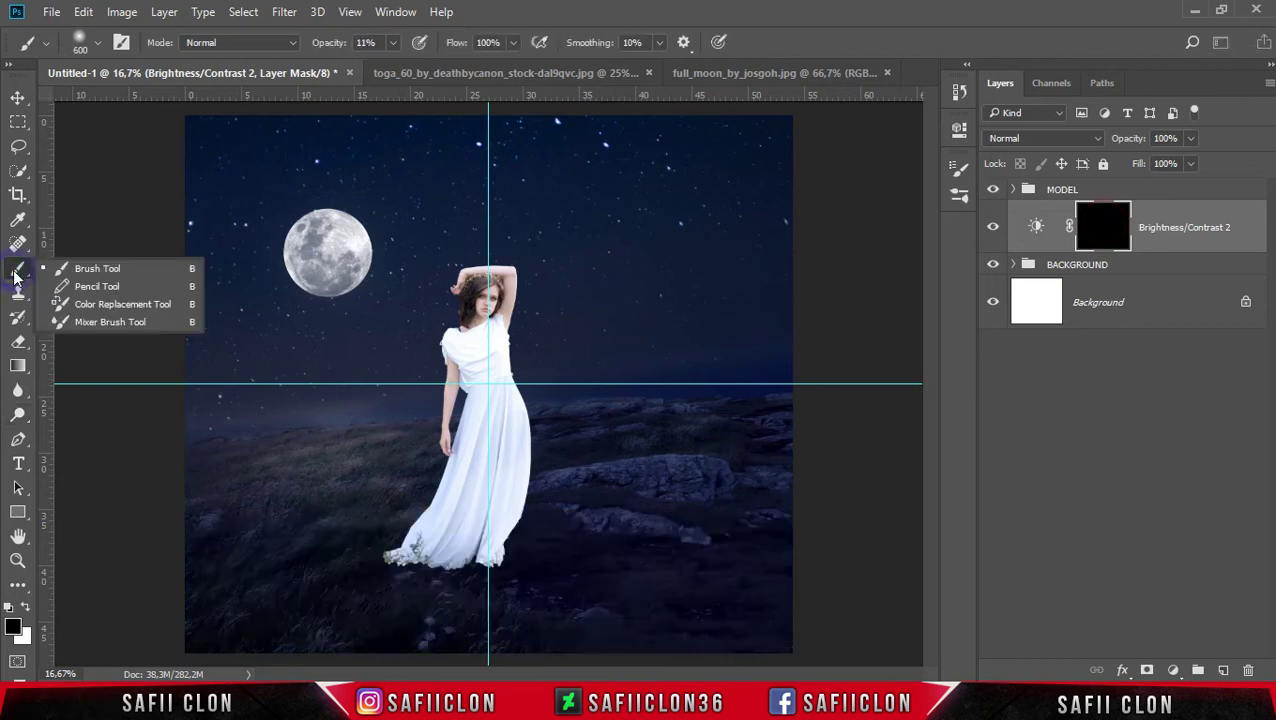
left_click(92, 272)
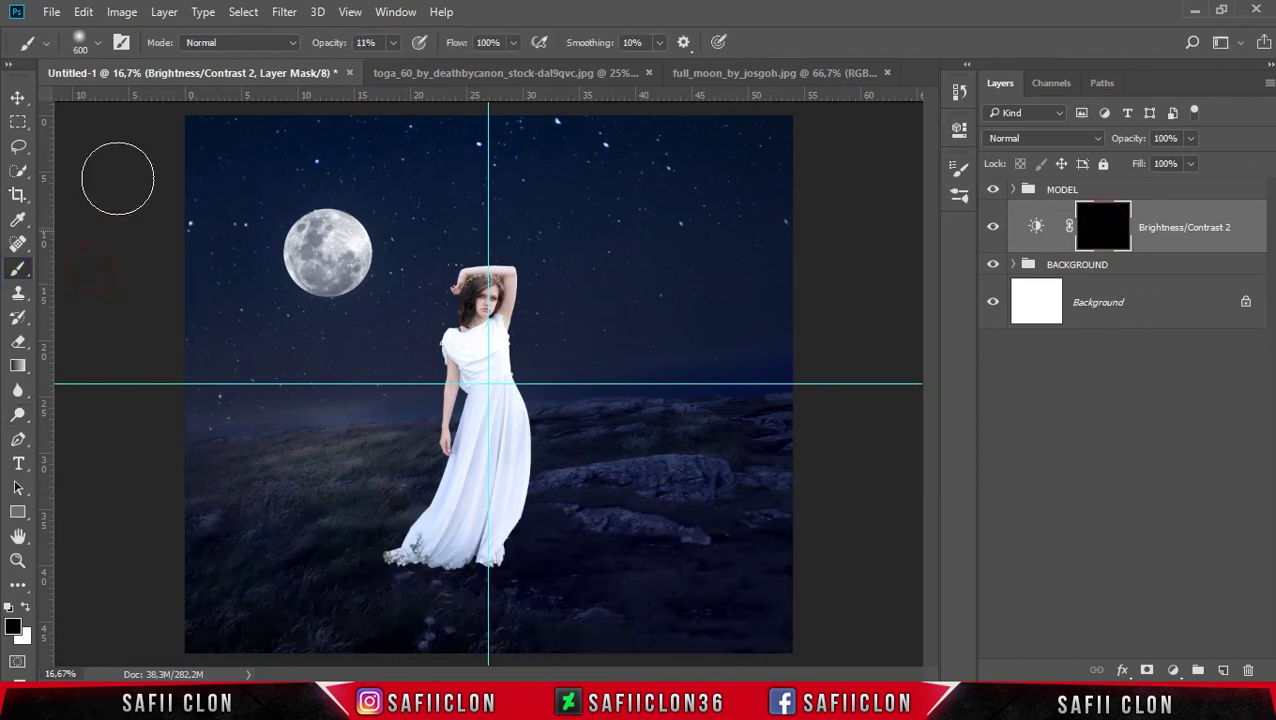
left_click(100, 43)
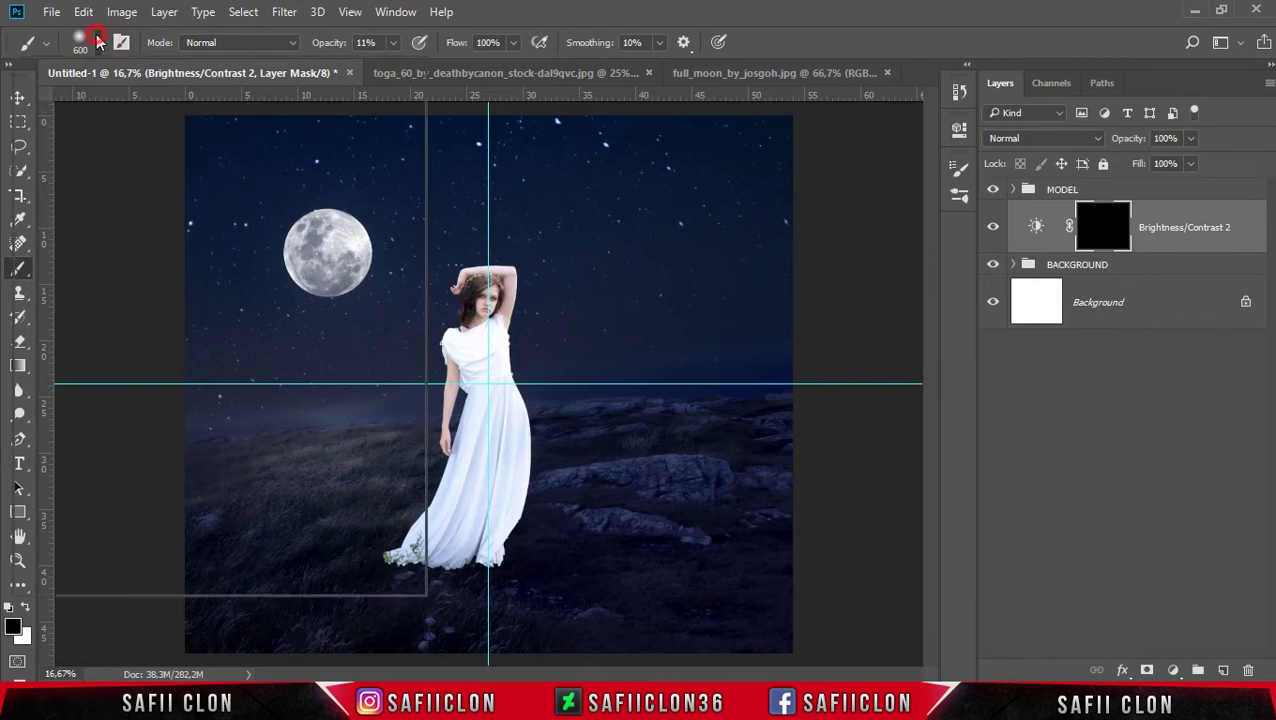
left_click(64, 256)
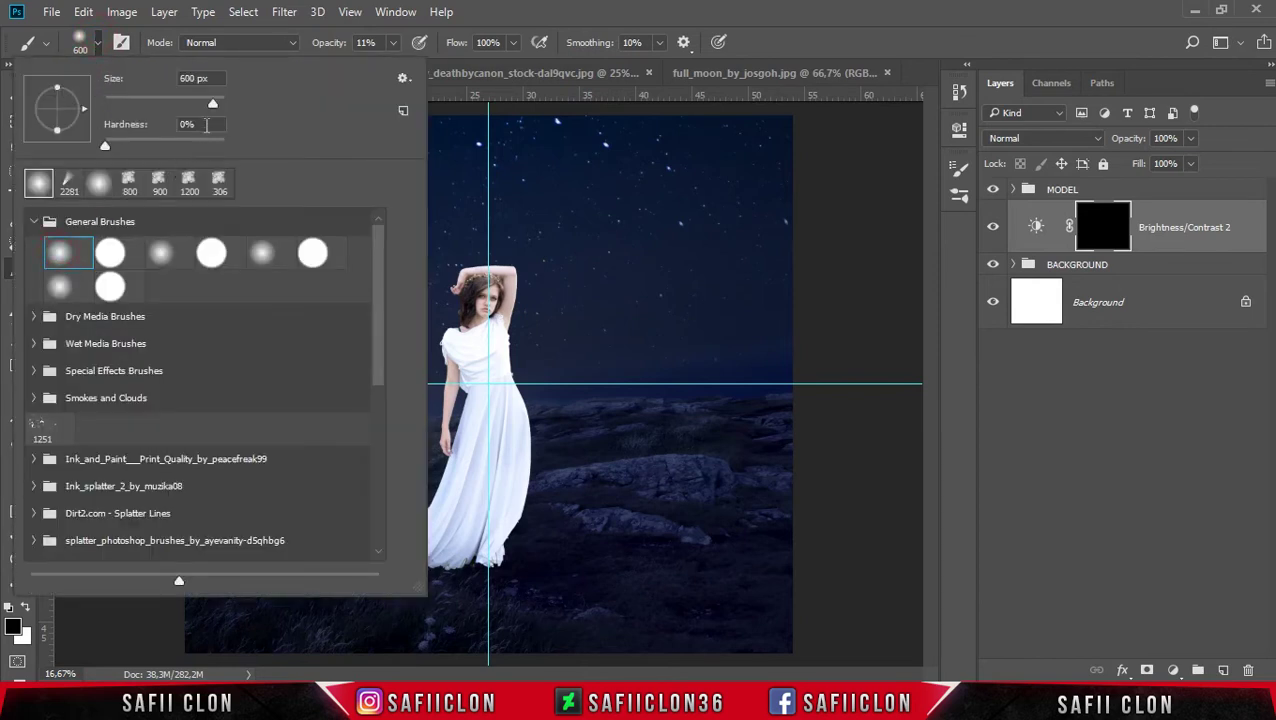
left_click_drag(211, 104, 208, 104)
left_click(396, 47)
left_click(394, 45)
Step: Switch to white and paint a soft glow over and around the moon with an enlarged brush
key("bracketright")
key("bracketright")
key("bracketright")
left_click(26, 608)
left_click_drag(322, 248, 335, 246)
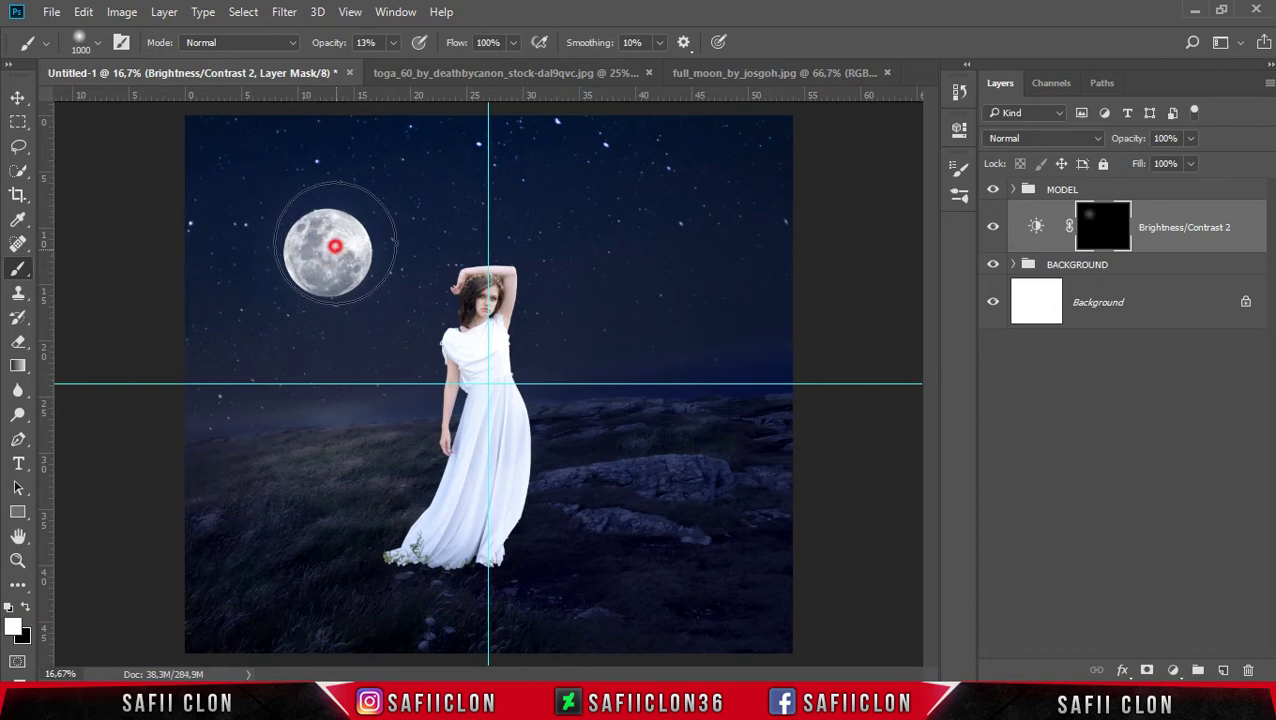
left_click(328, 255)
left_click(326, 253)
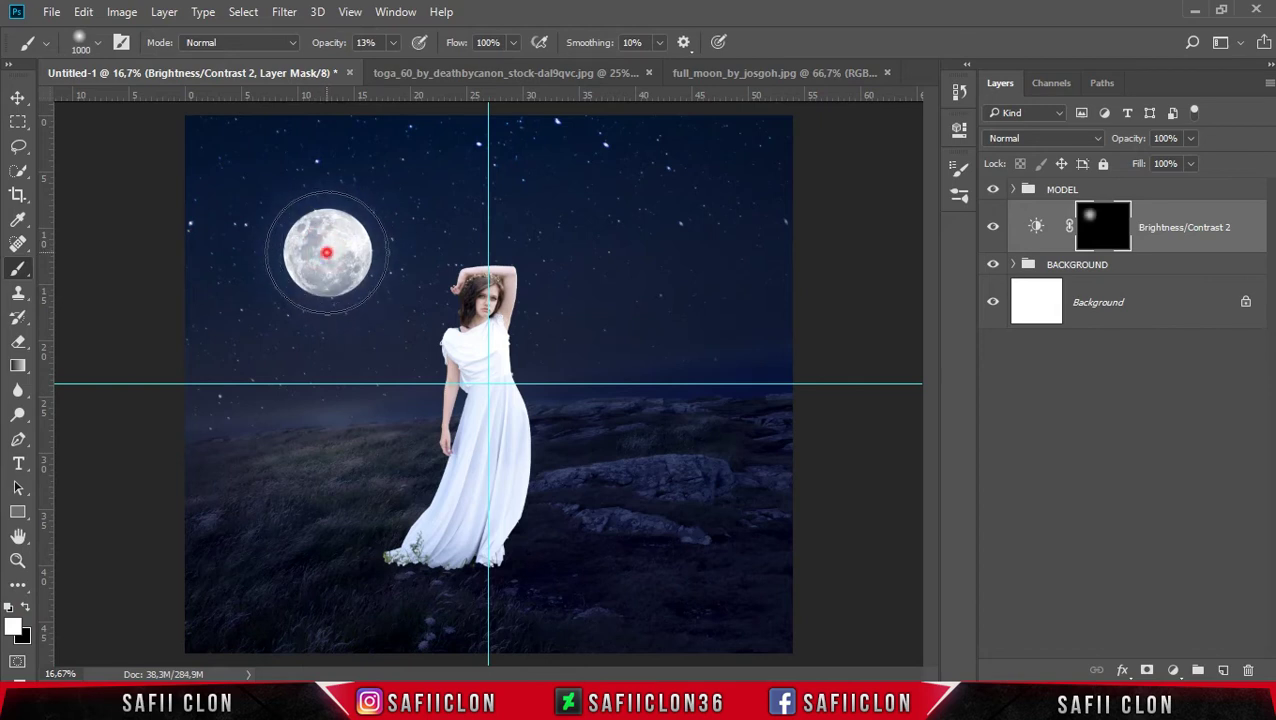
key("bracketright")
key("bracketright")
key("bracketright")
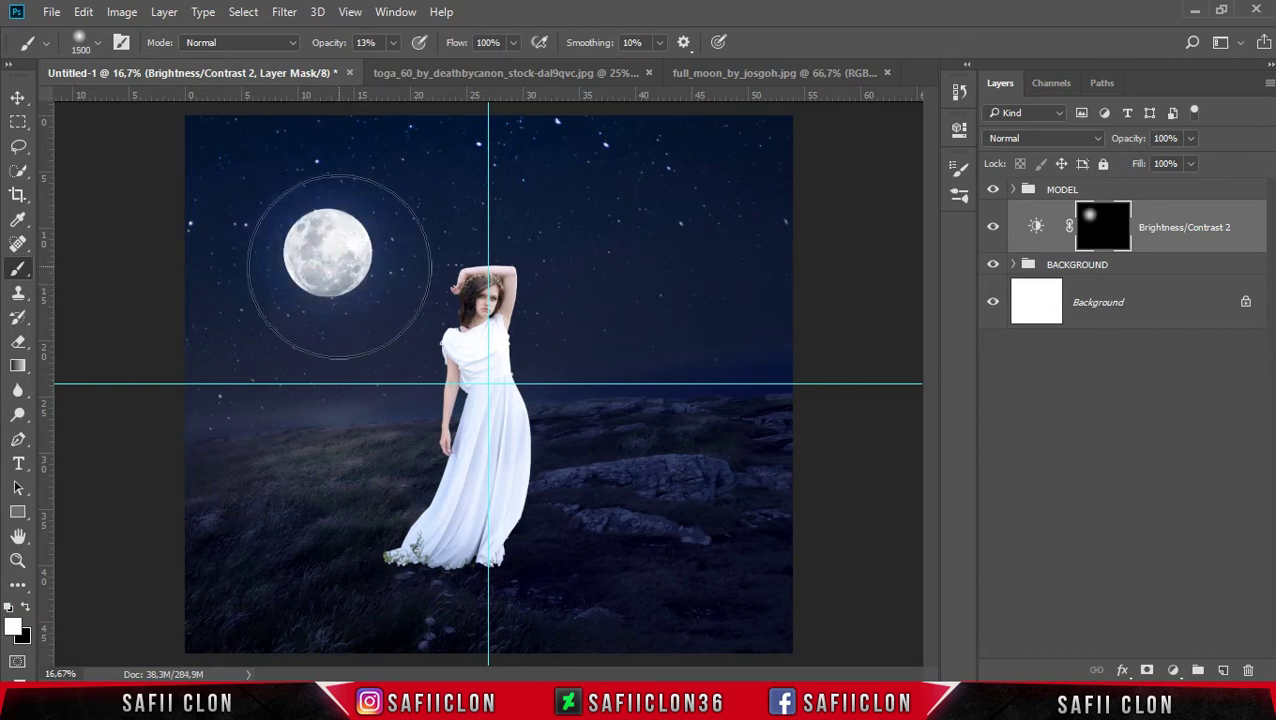
key("bracketright")
key("bracketright")
key("bracketright")
key("bracketright")
key("bracketright")
key("bracketright")
key("bracketright")
key("bracketright")
left_click(341, 246)
left_click(350, 261)
left_click(347, 316)
left_click(325, 267)
Step: Extend the glow down from the moon over the woman
left_click(356, 228)
left_click(336, 308)
left_click(362, 333)
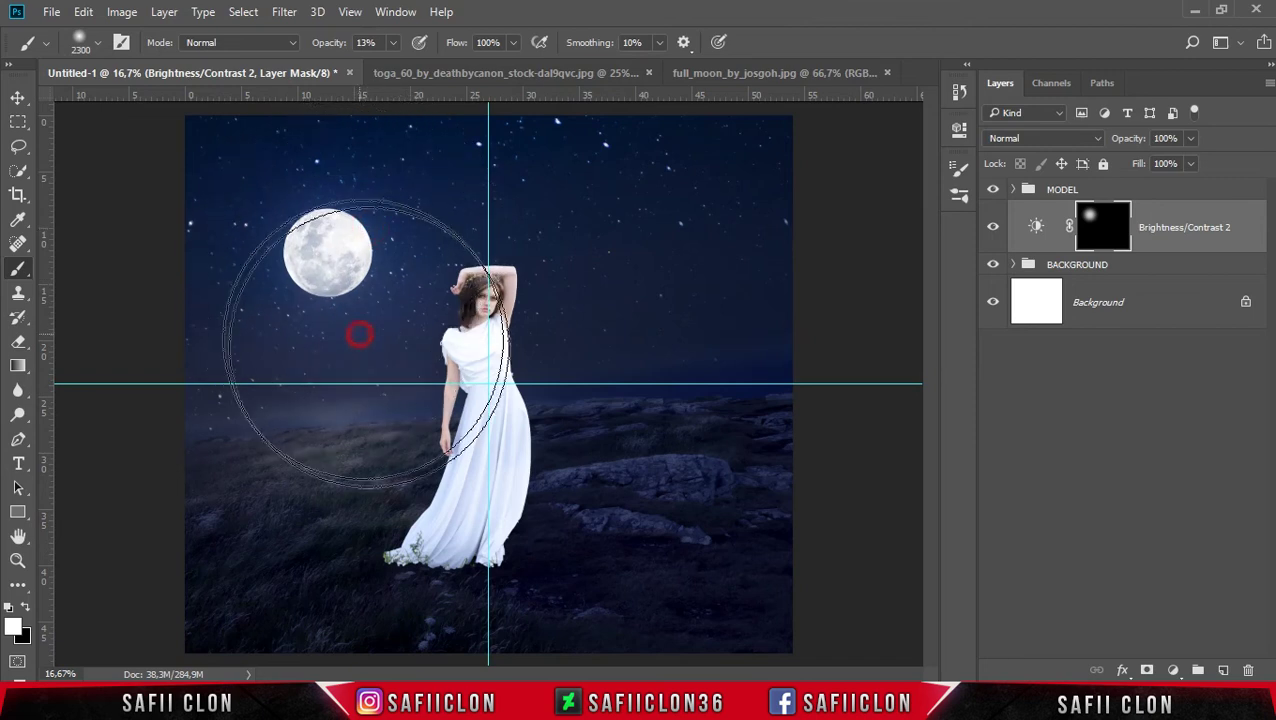
left_click(430, 397)
Step: Reduce the brush to 417 px and brighten the dress and lower-left grass
left_click(97, 41)
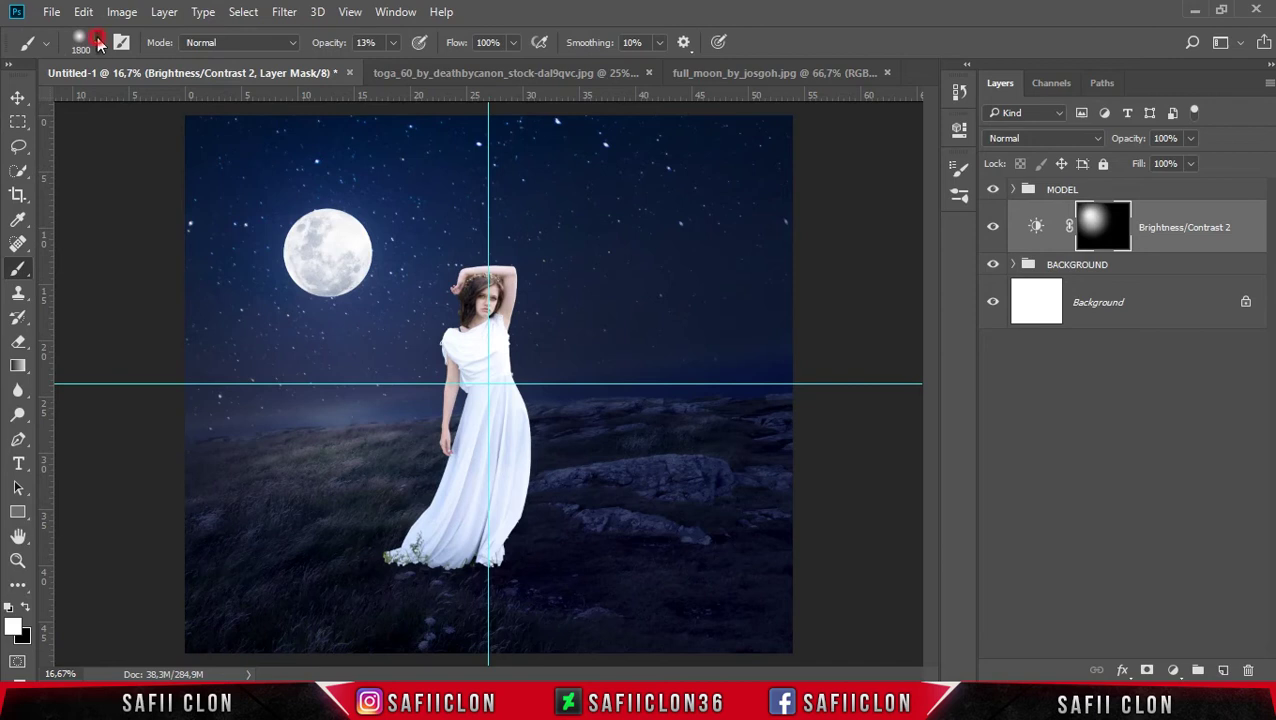
left_click(208, 104)
left_click(549, 8)
left_click_drag(449, 441, 383, 488)
left_click_drag(285, 493, 378, 545)
left_click(345, 561)
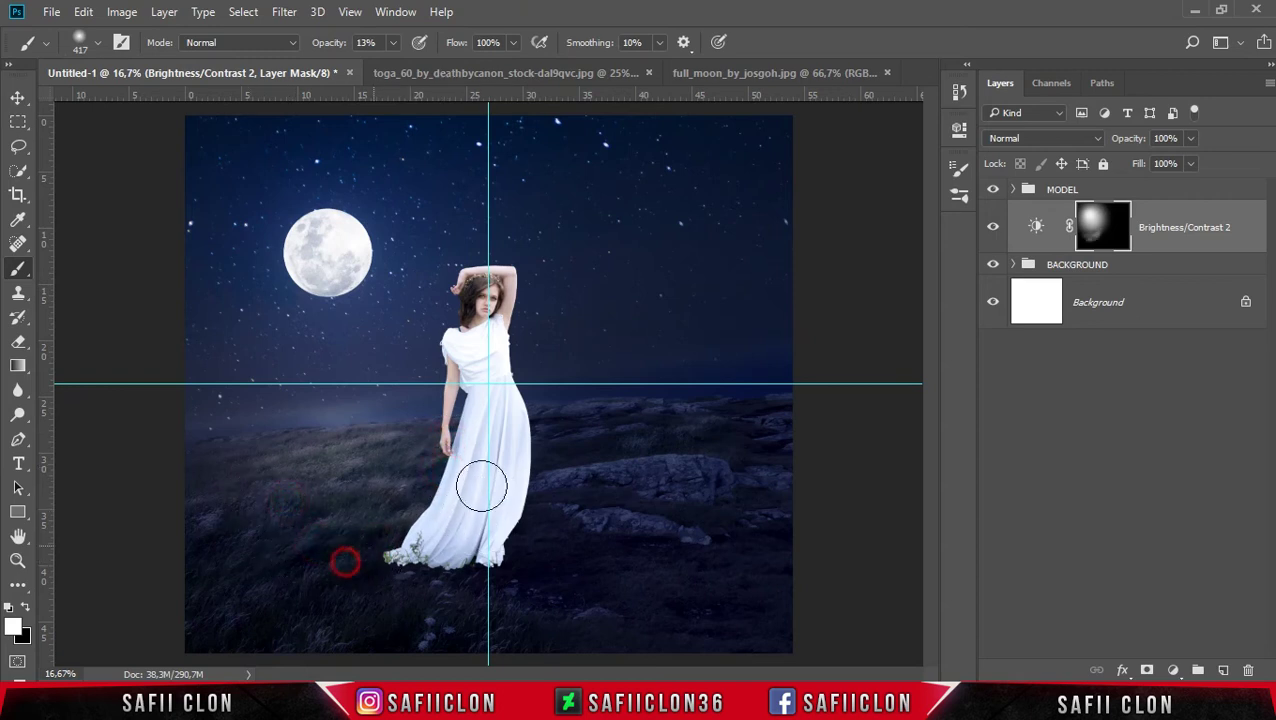
left_click_drag(201, 509, 232, 525)
key("bracketright")
key("bracketright")
key("bracketright")
left_click(168, 450)
left_click(592, 421)
left_click(492, 488)
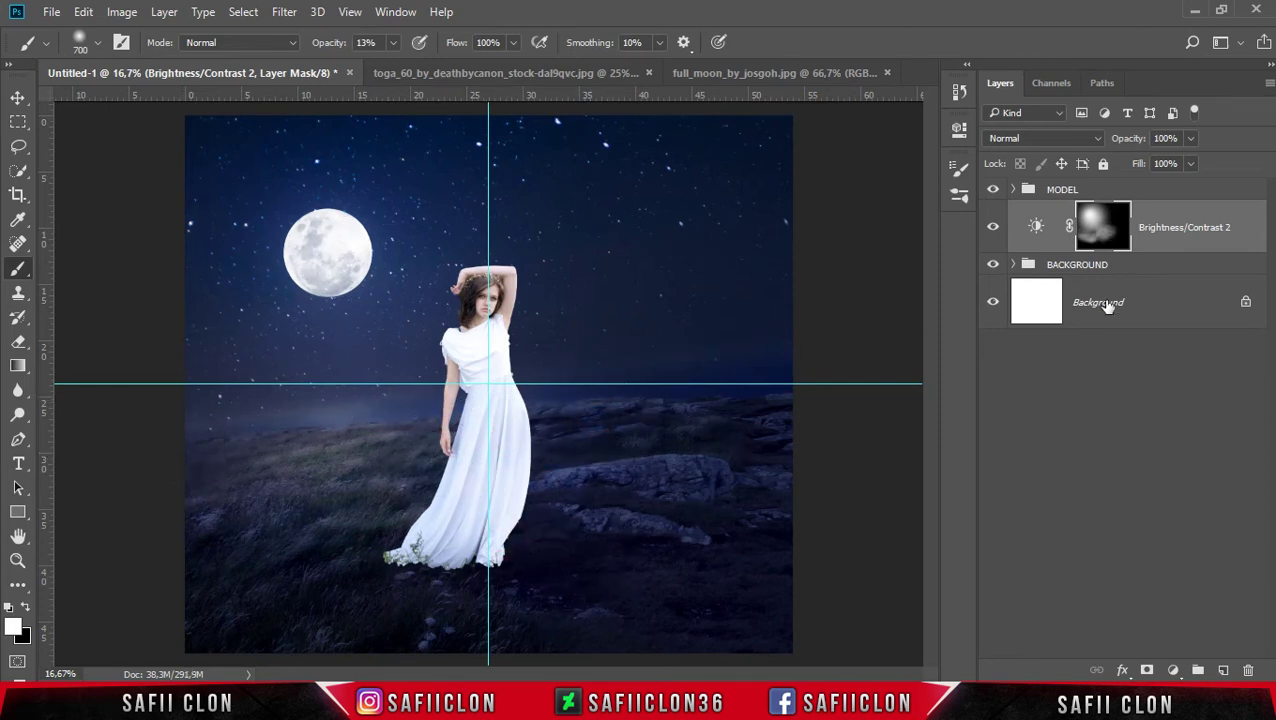
Step: Toggle the glow layer's visibility to compare the image with and without it
left_click(994, 228)
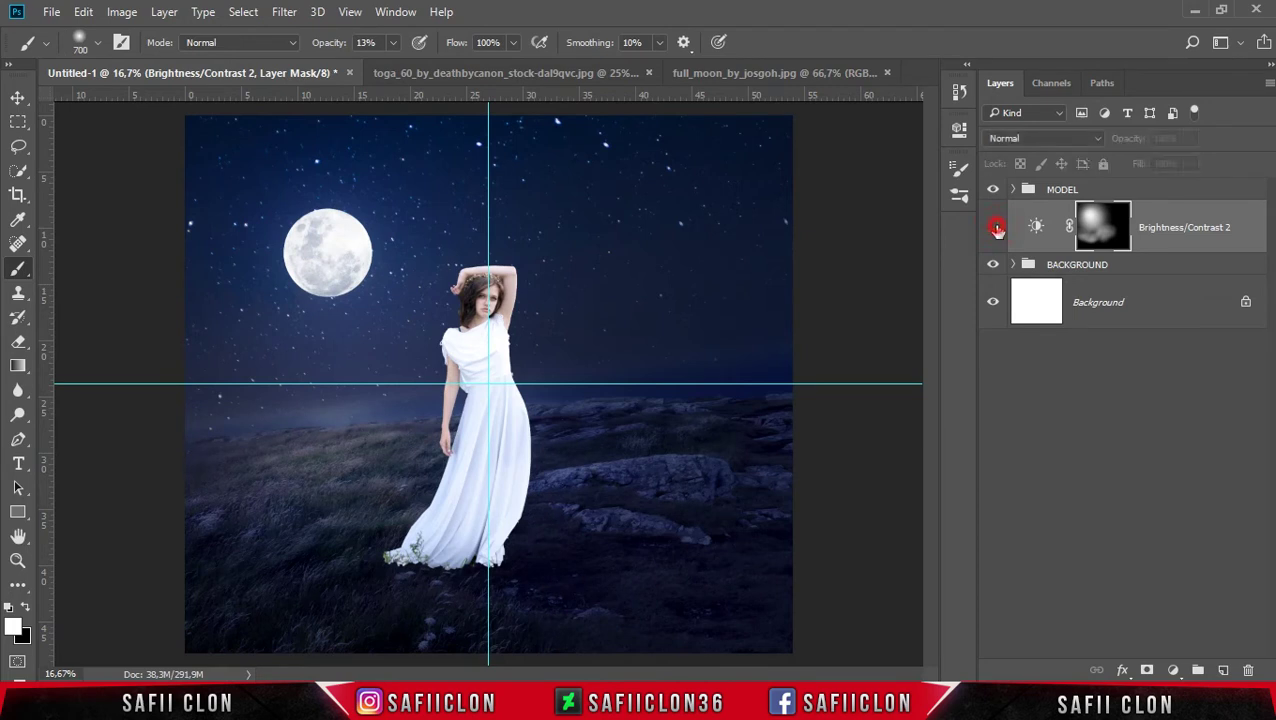
left_click(994, 228)
left_click(994, 228)
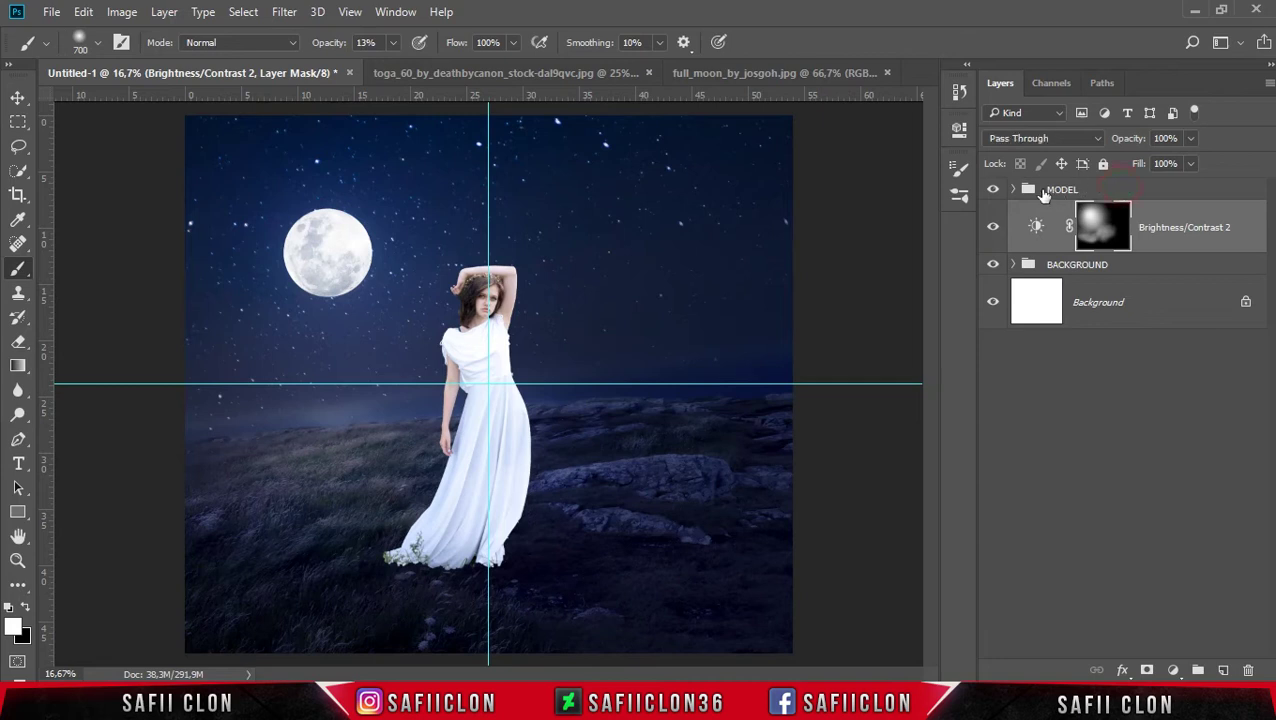
Step: Expand the MODEL group and open Layer 3's mask in Select and Mask
left_click(1042, 191)
left_click(1013, 190)
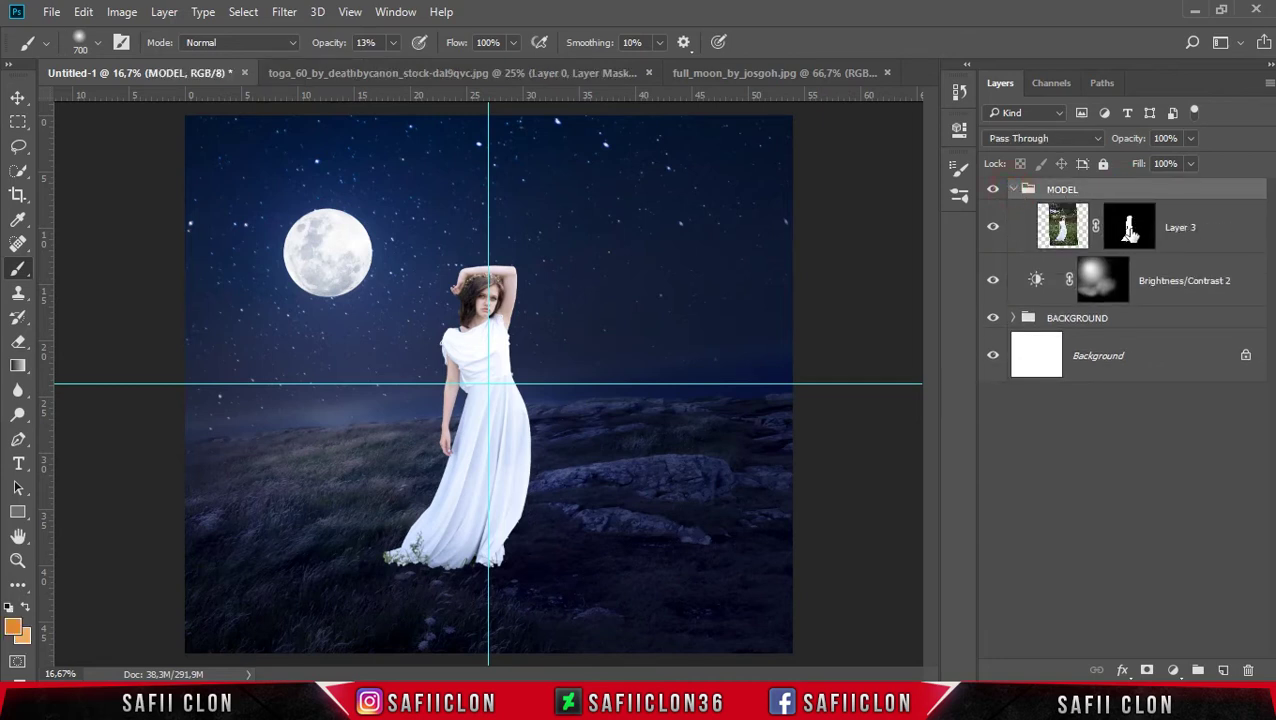
left_click(1130, 228)
right_click(1132, 226)
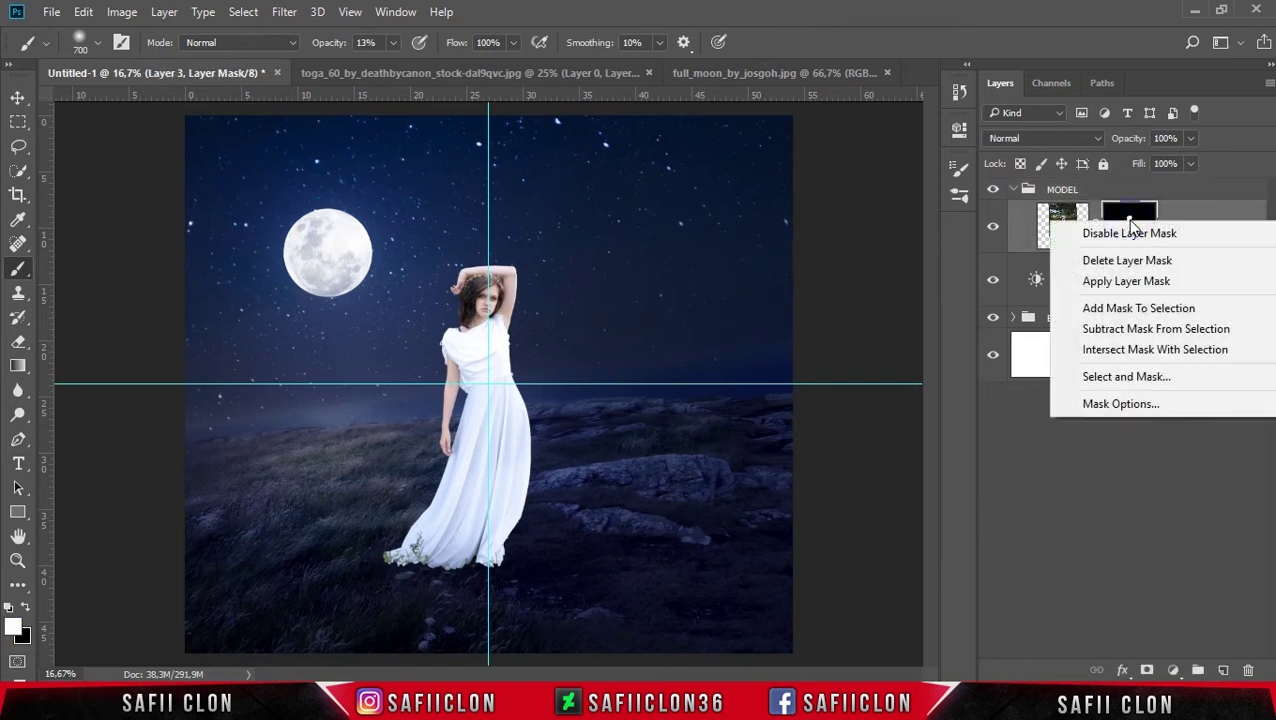
left_click(1126, 377)
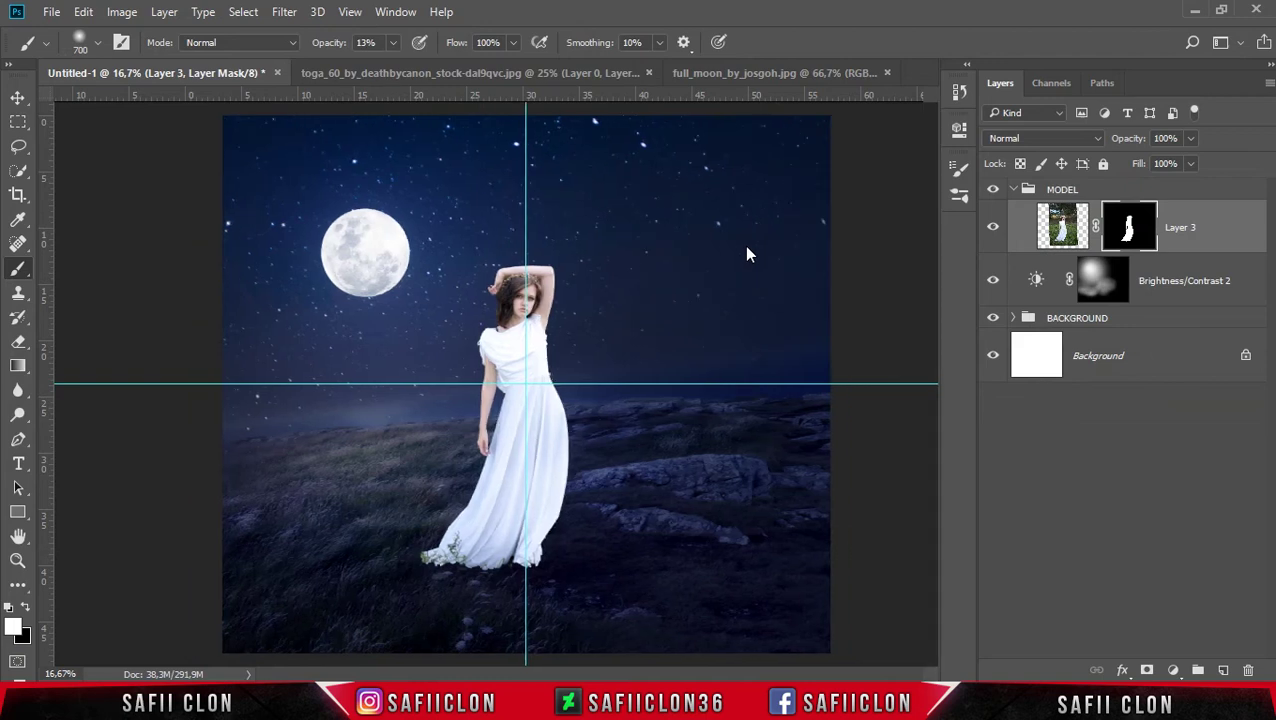
key("ctrl+plus")
key("ctrl+plus")
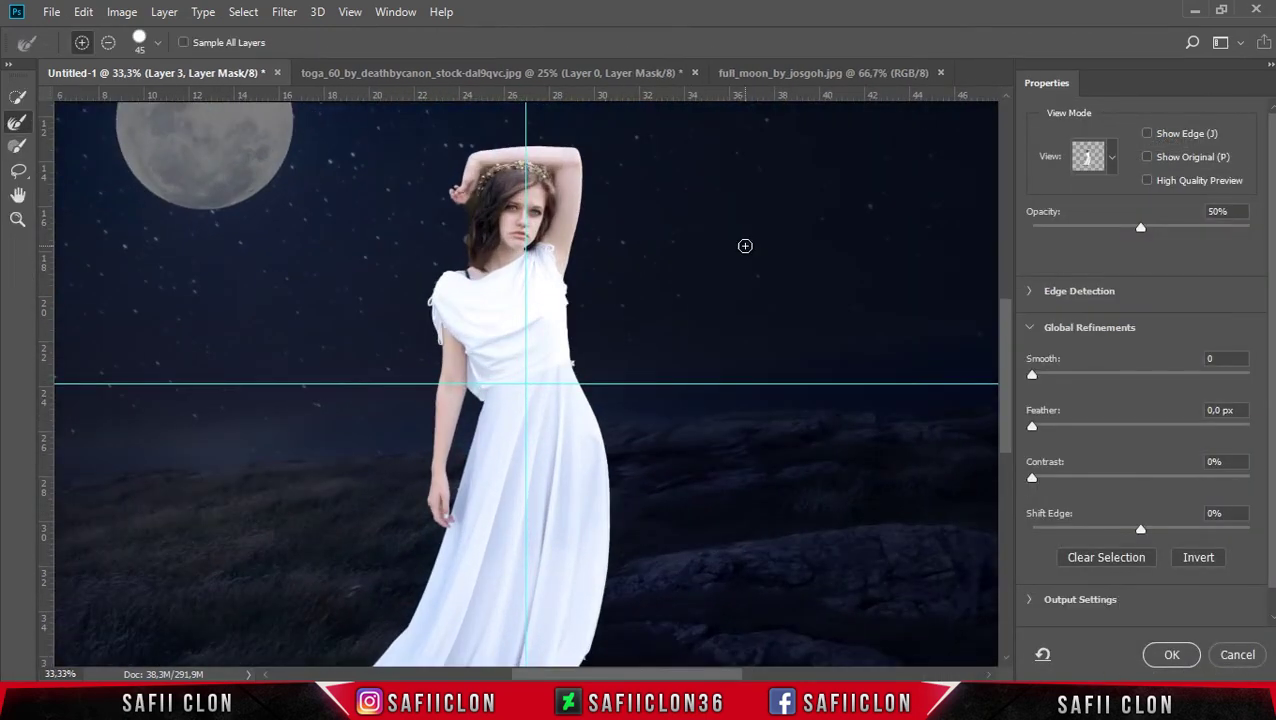
Step: Clean up Layer 3's mask along the hair and dress hem using a smaller Refine Edge Brush, then apply it
scroll(704, 272, "up", 2)
scroll(698, 282, "up", 1)
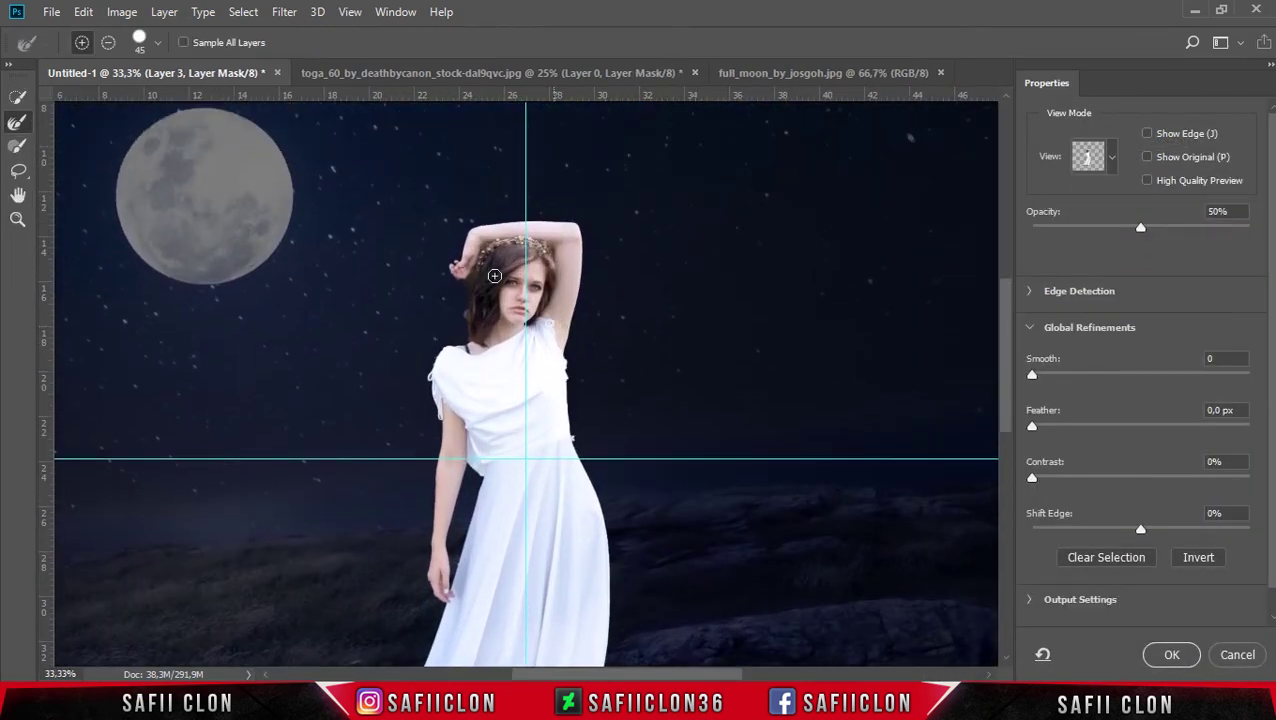
left_click(17, 125)
left_click(157, 46)
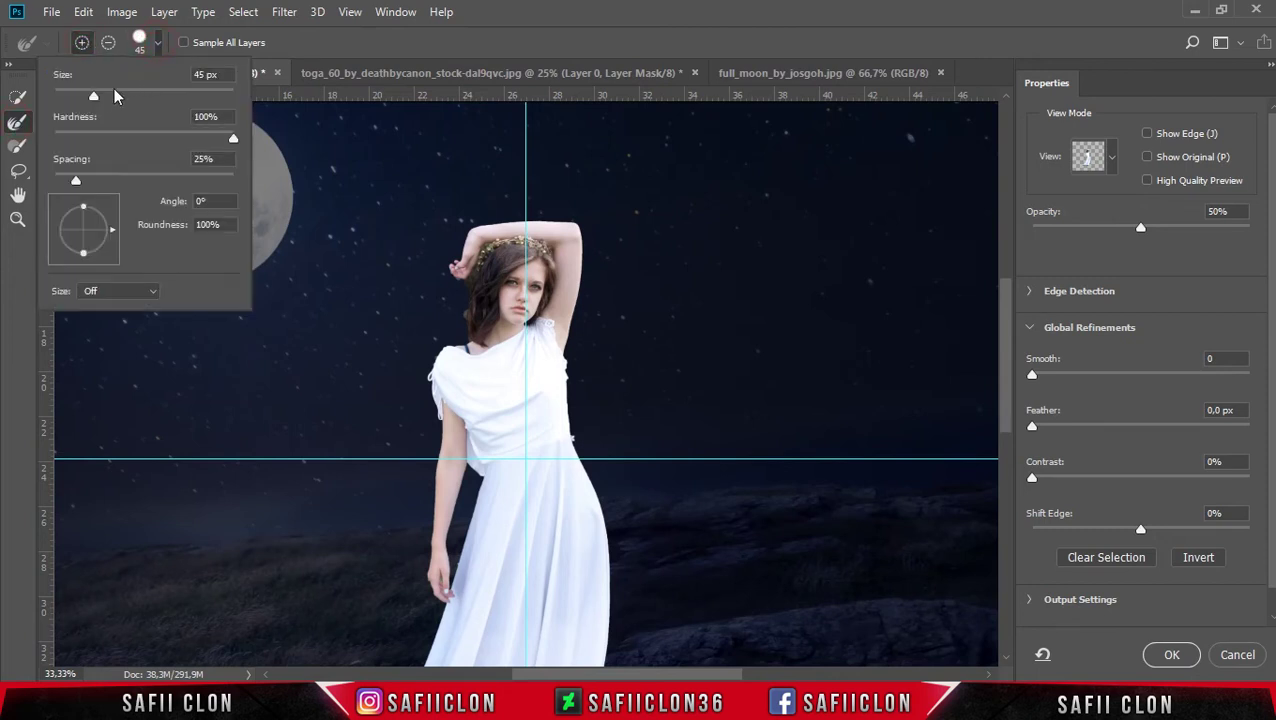
left_click_drag(93, 97, 86, 97)
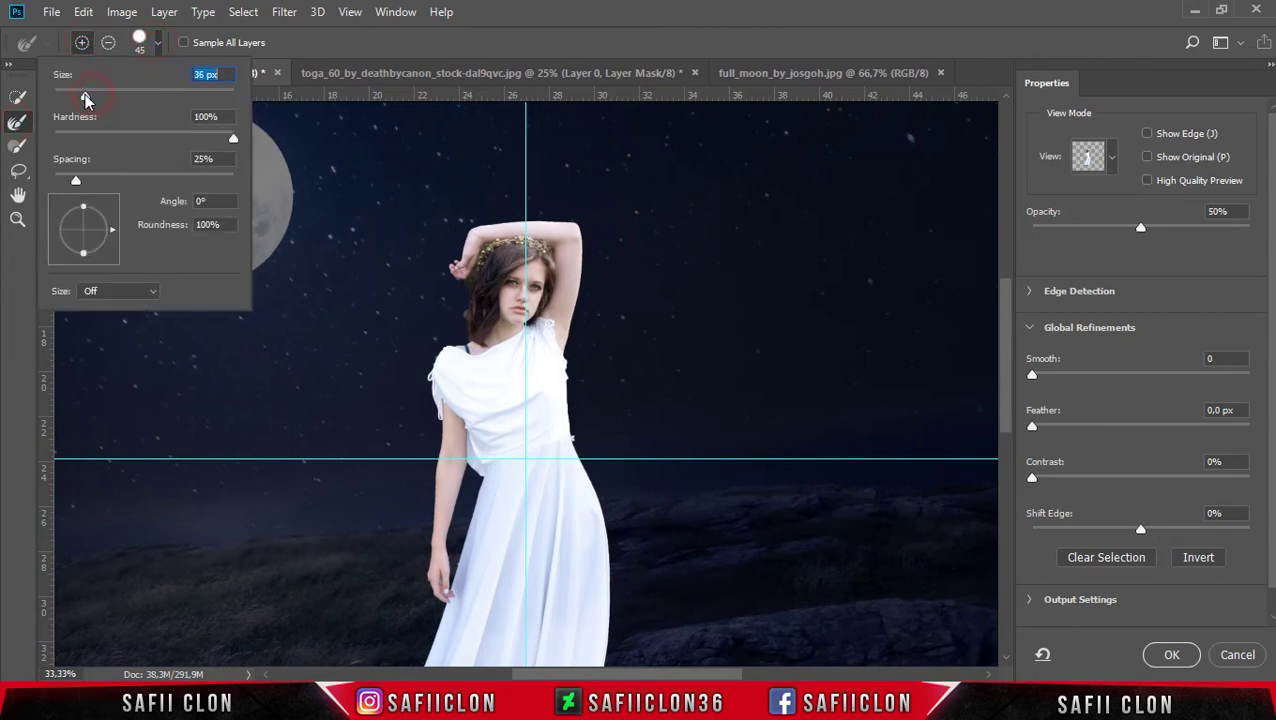
left_click(335, 47)
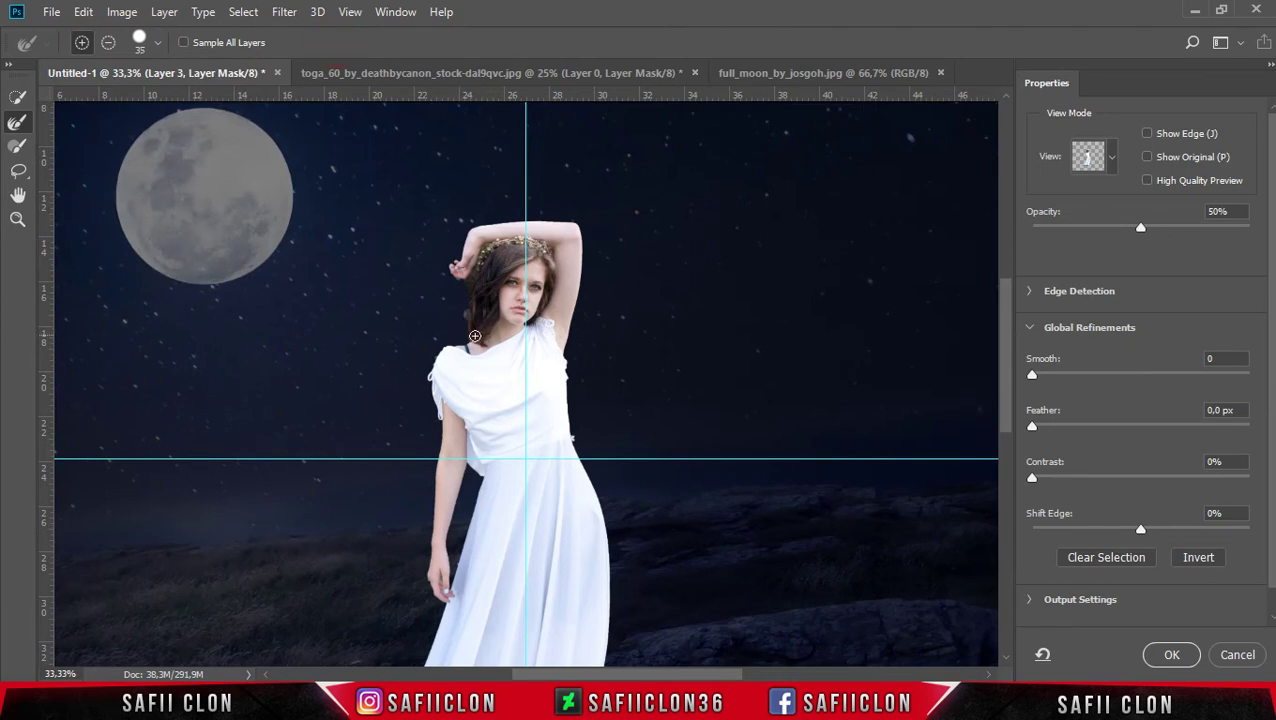
left_click_drag(465, 316, 468, 329)
scroll(699, 364, "down", 5)
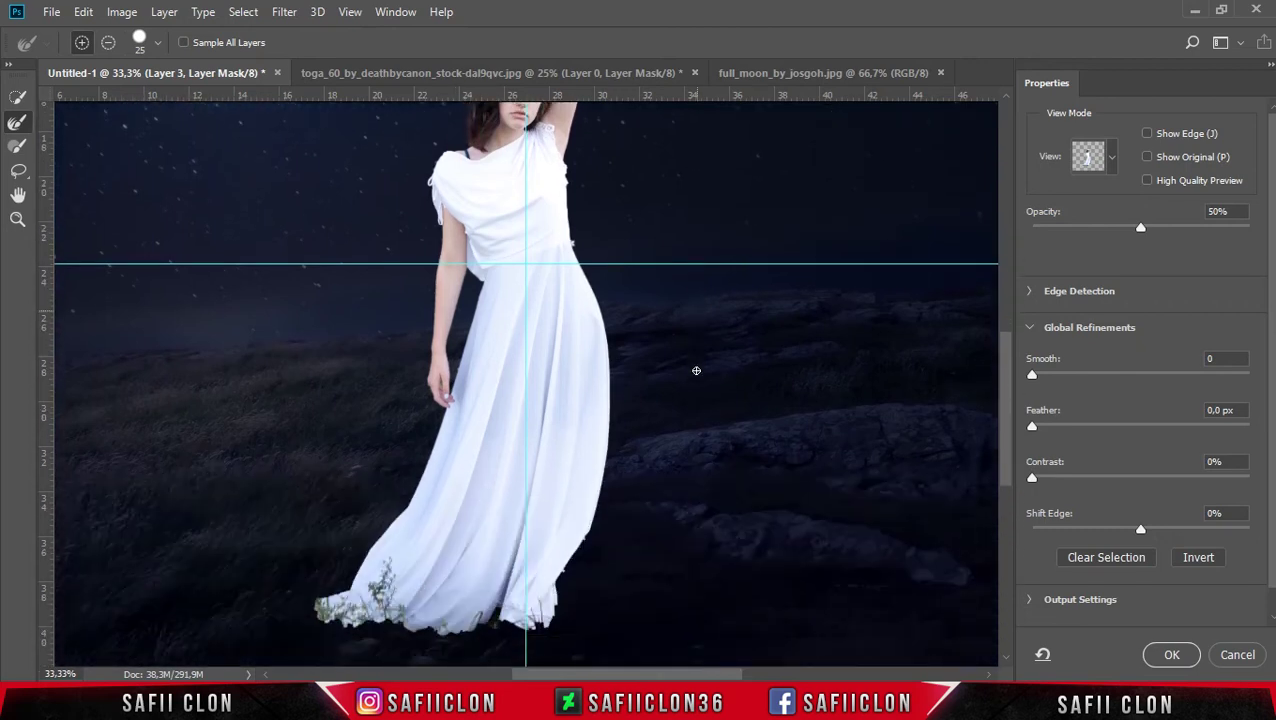
left_click(320, 566)
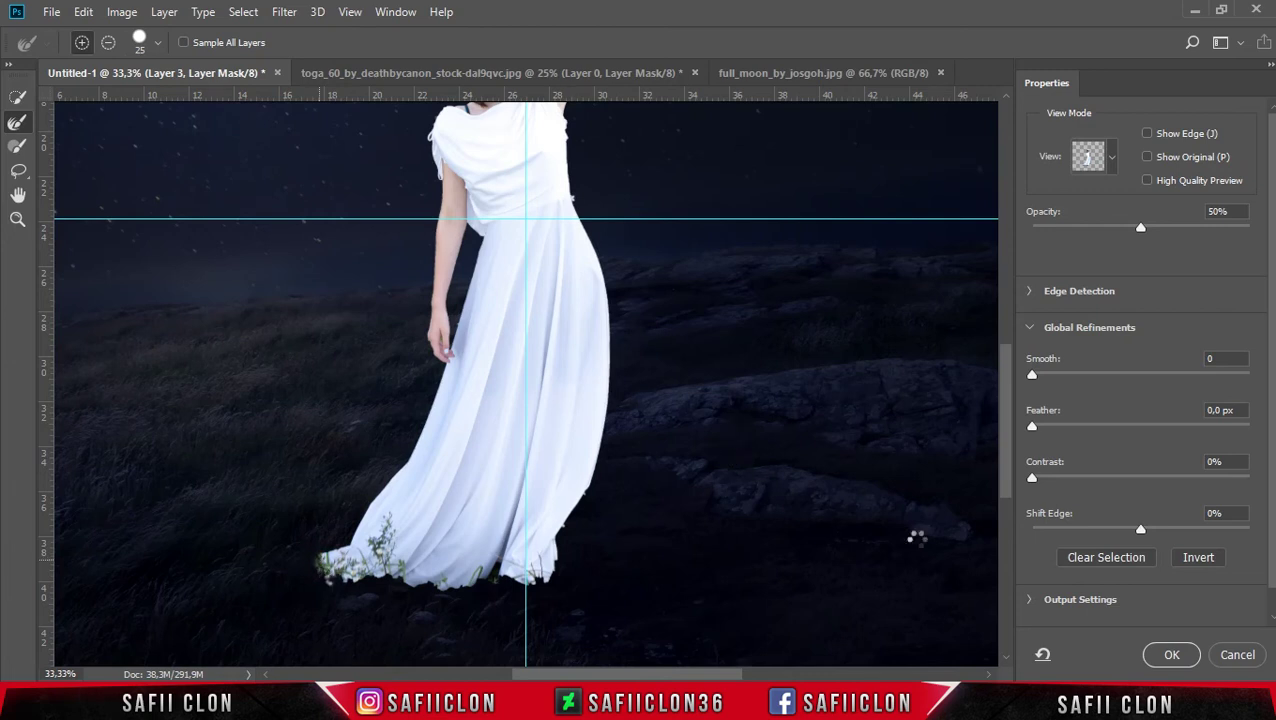
left_click(1171, 655)
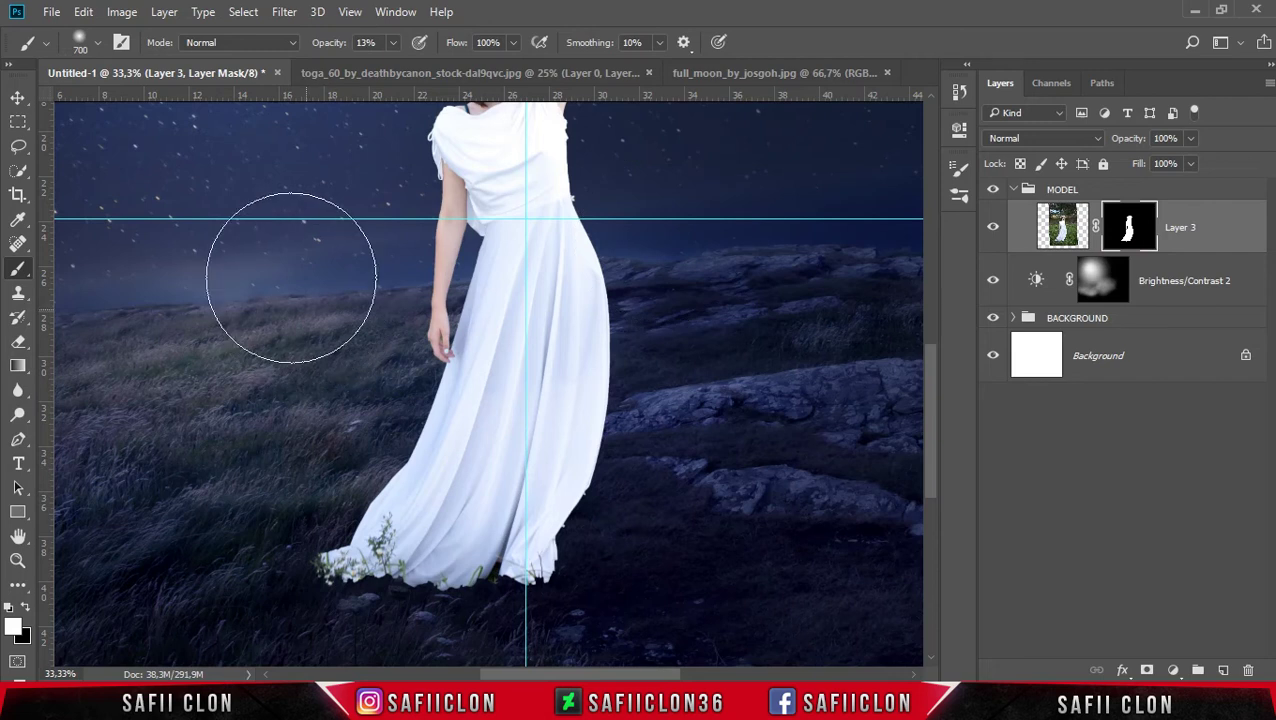
Step: Select the Brush Tool with the first my_grass_brushes_by_archeleron brush, slightly shrunk
right_click(13, 280)
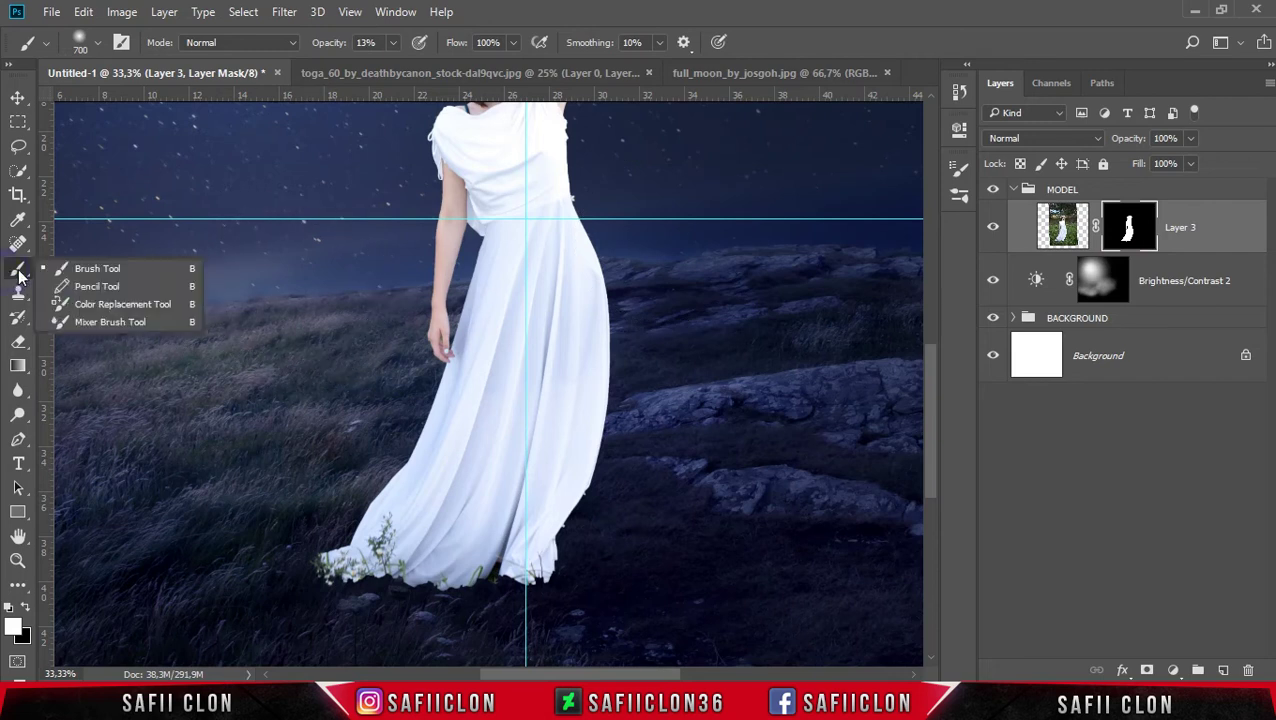
left_click(105, 268)
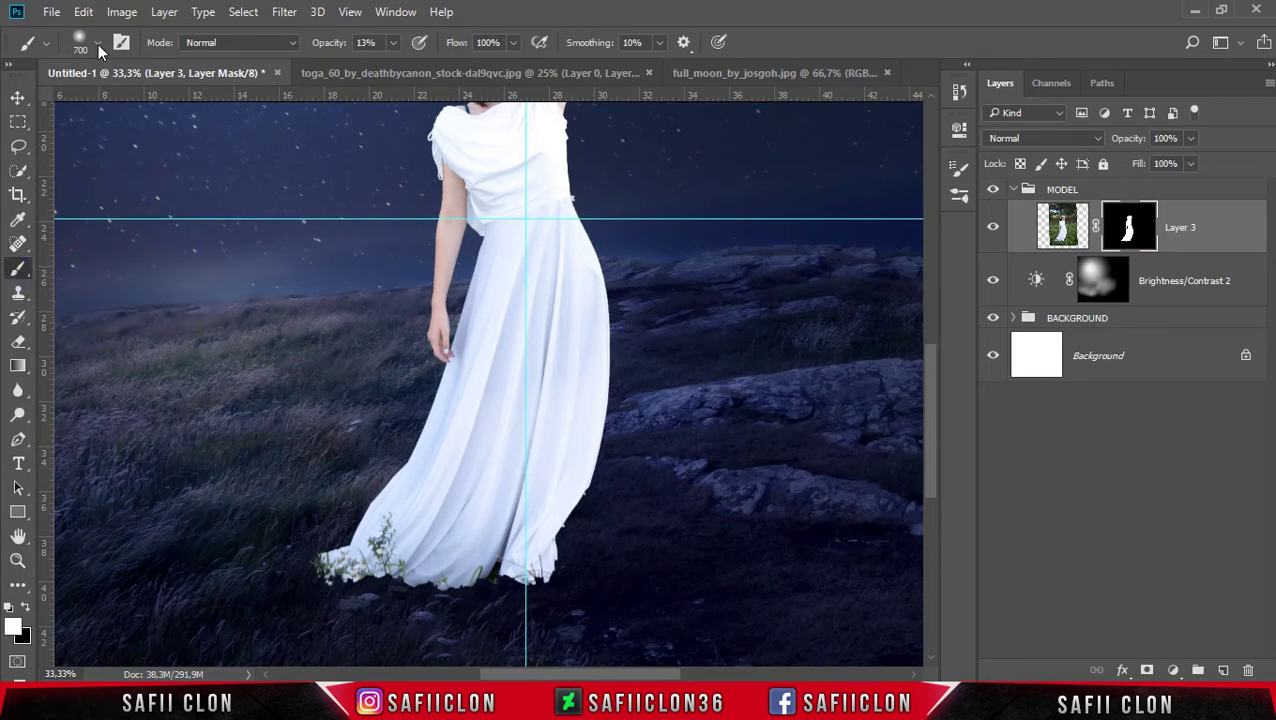
left_click(99, 45)
left_click_drag(380, 258, 388, 482)
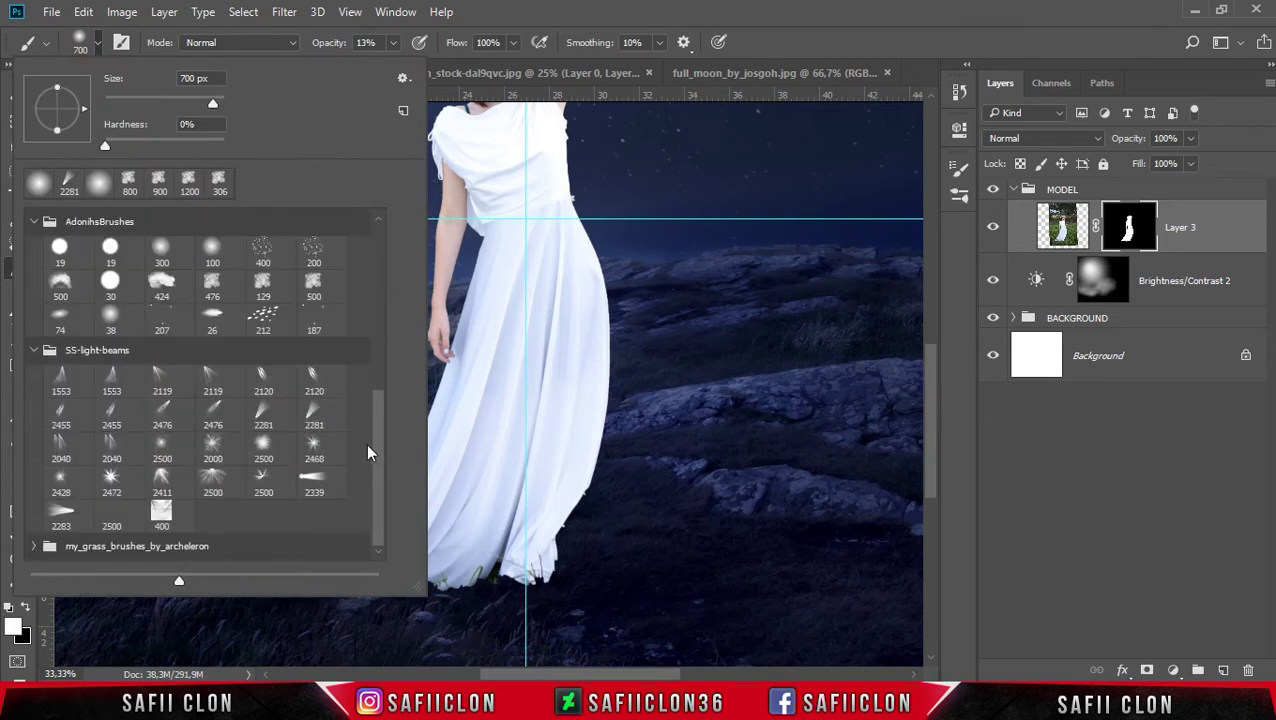
left_click(33, 351)
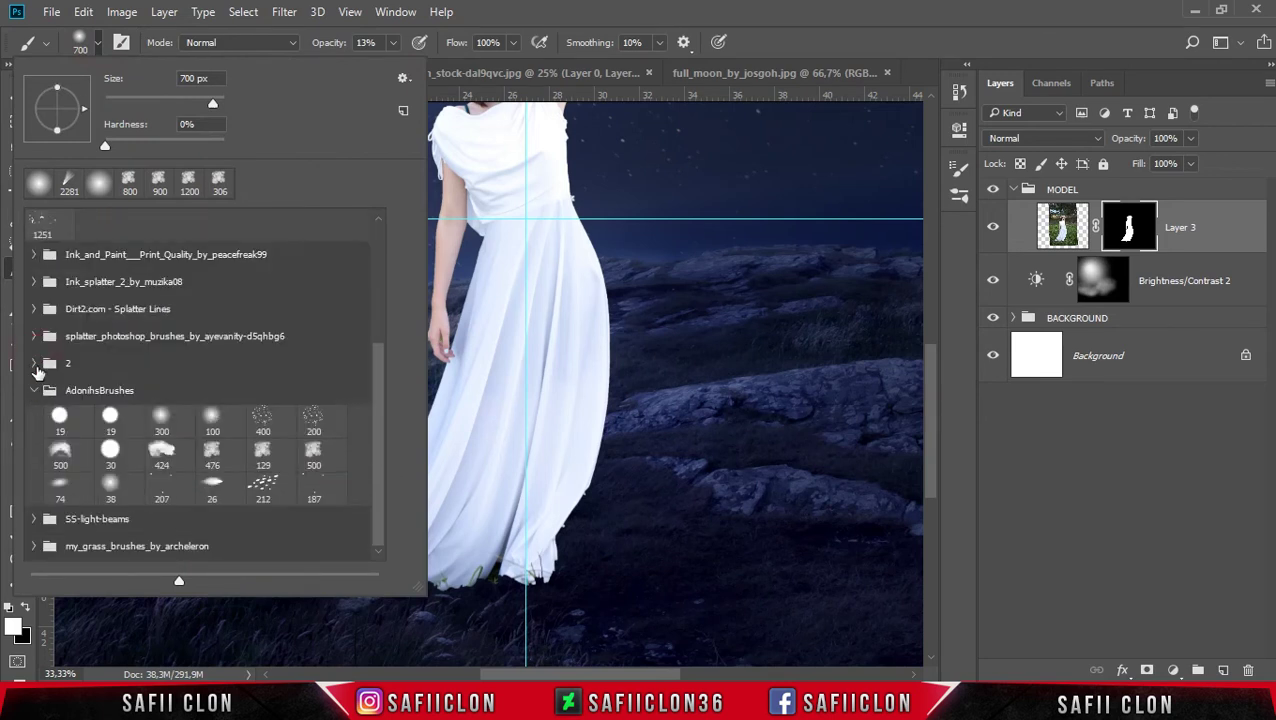
left_click(33, 392)
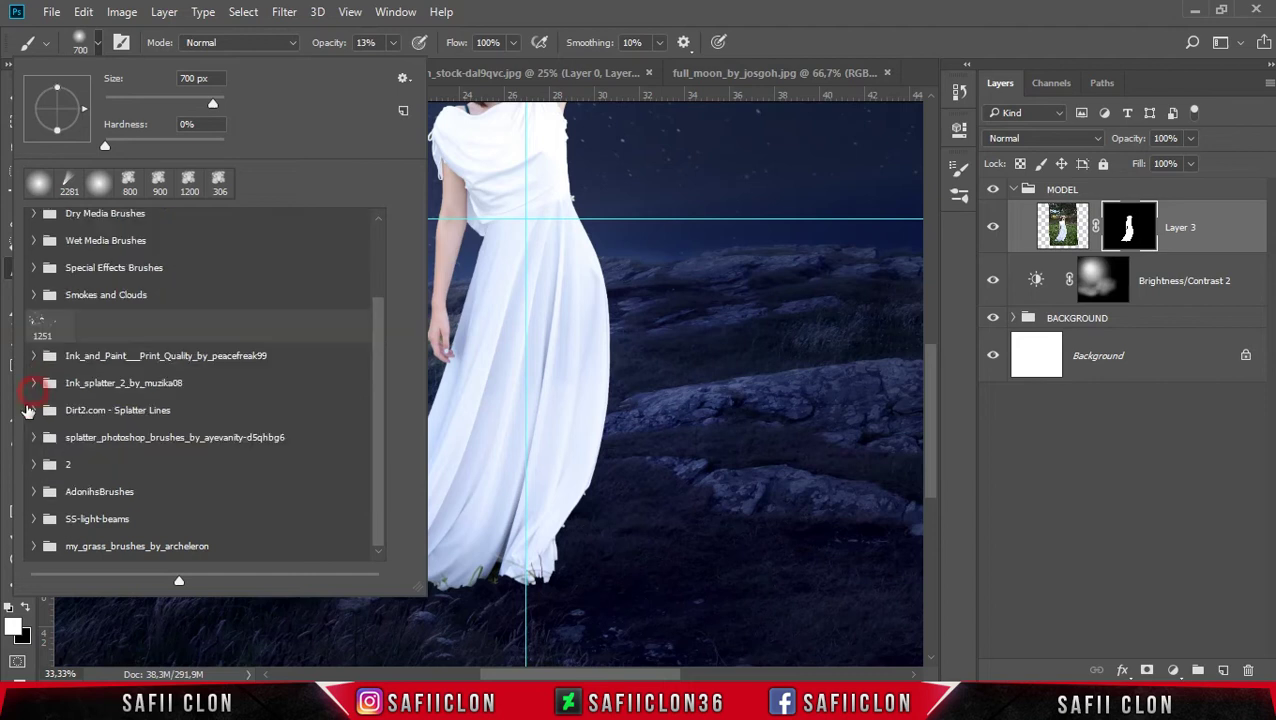
left_click(96, 557)
left_click(32, 546)
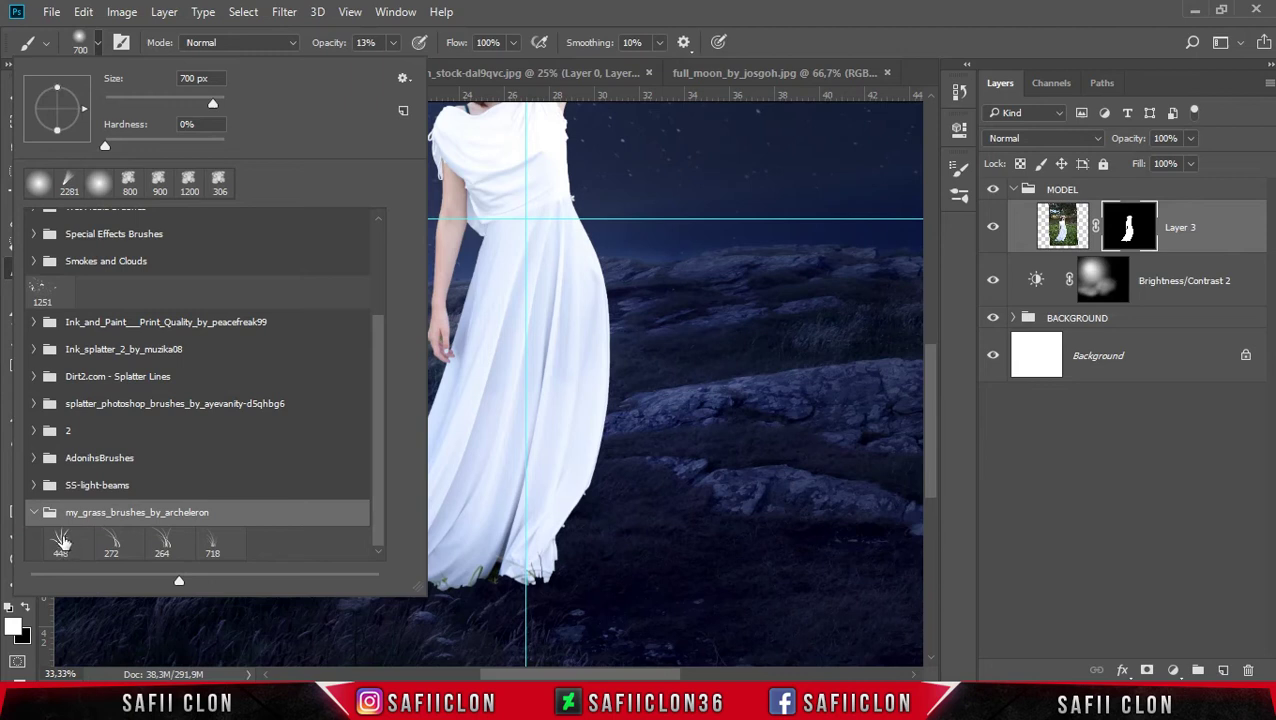
left_click(61, 549)
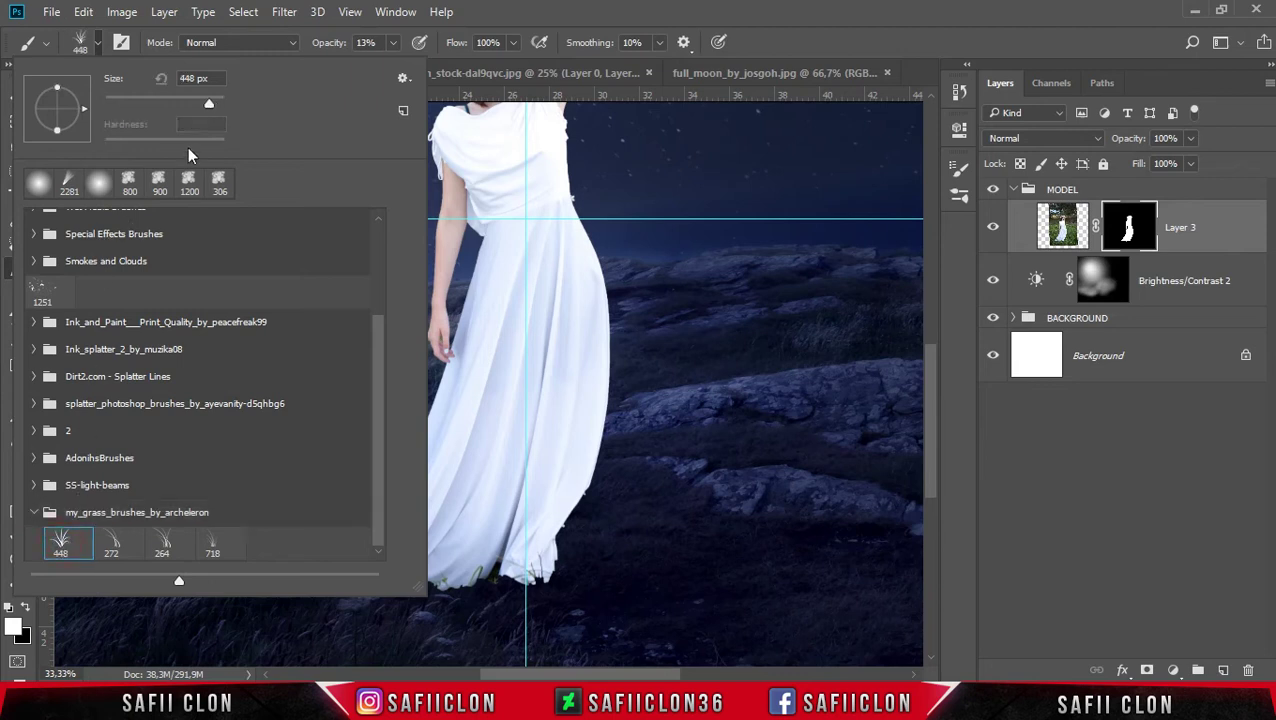
left_click_drag(209, 107, 206, 102)
left_click(96, 42)
Step: Set brush opacity to 100% and make black the foreground colour
left_click(394, 42)
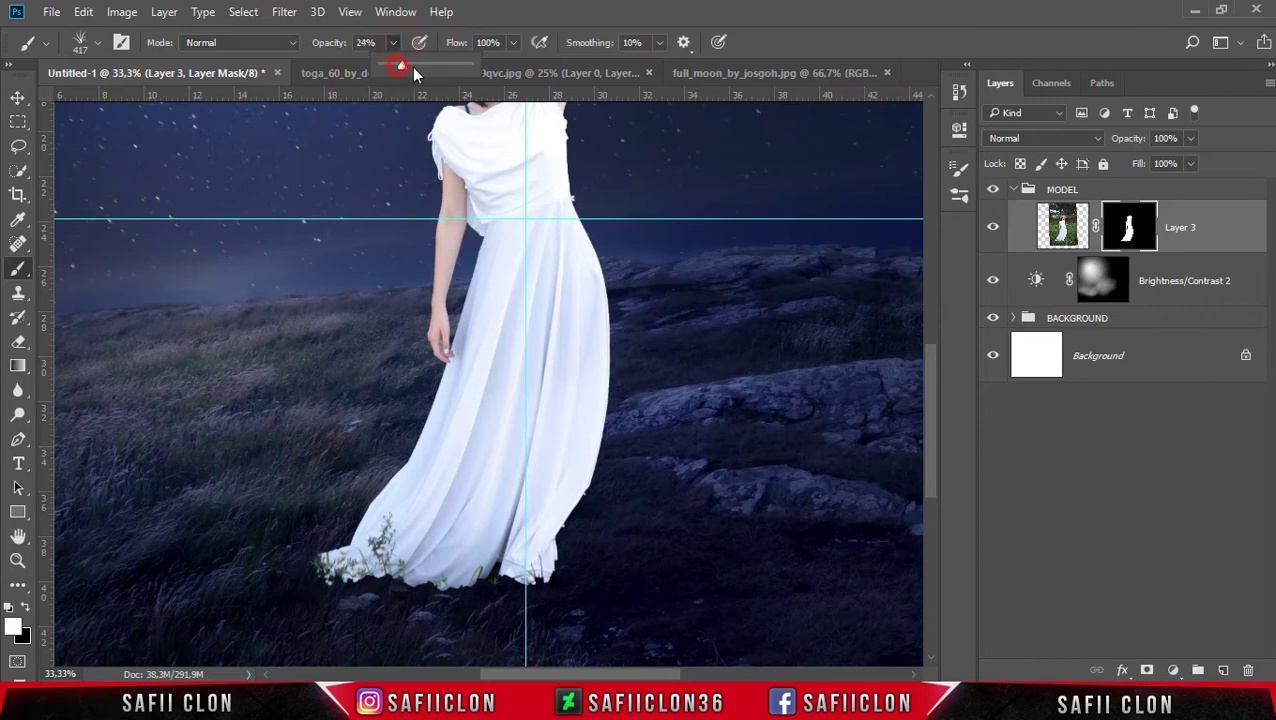
left_click(500, 18)
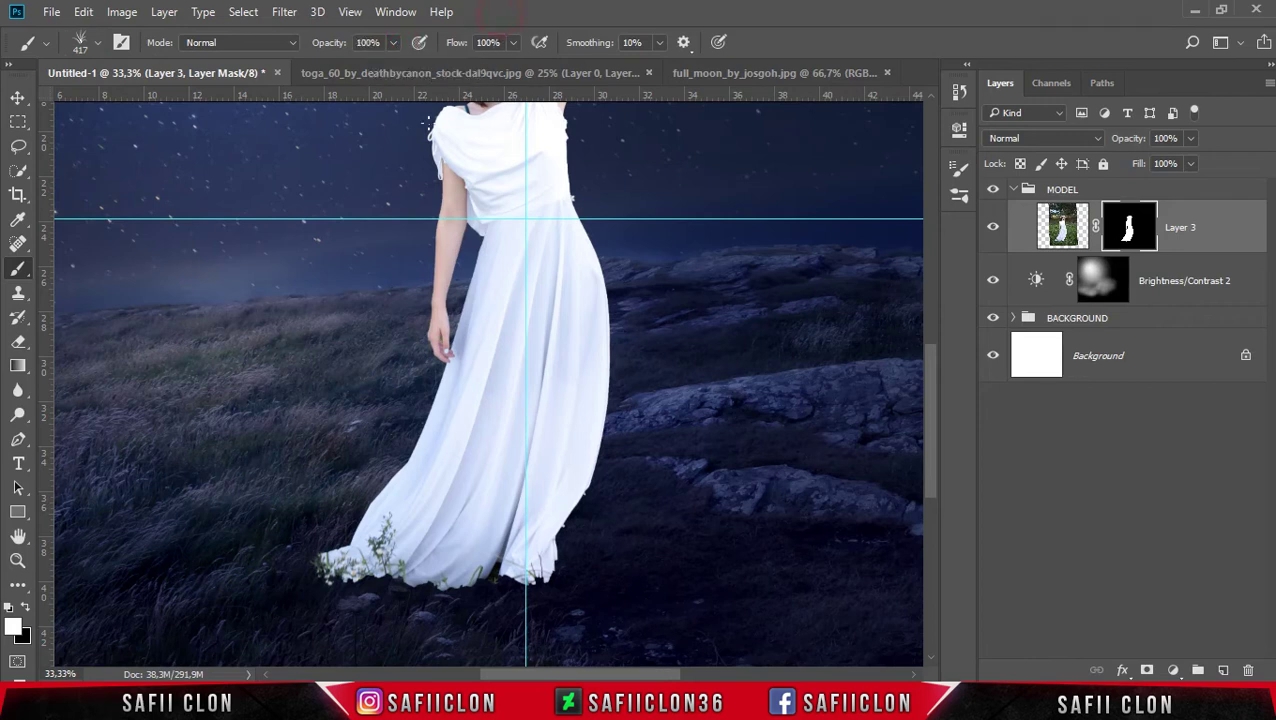
left_click(29, 609)
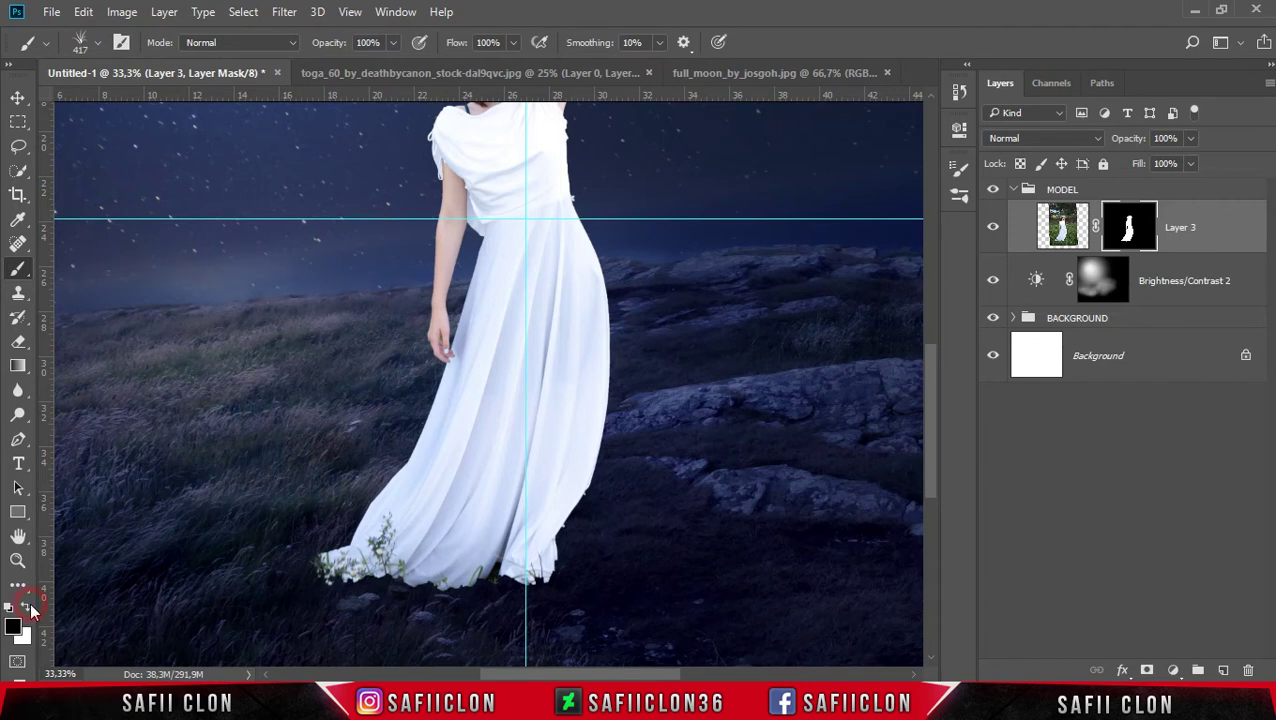
left_click(425, 591)
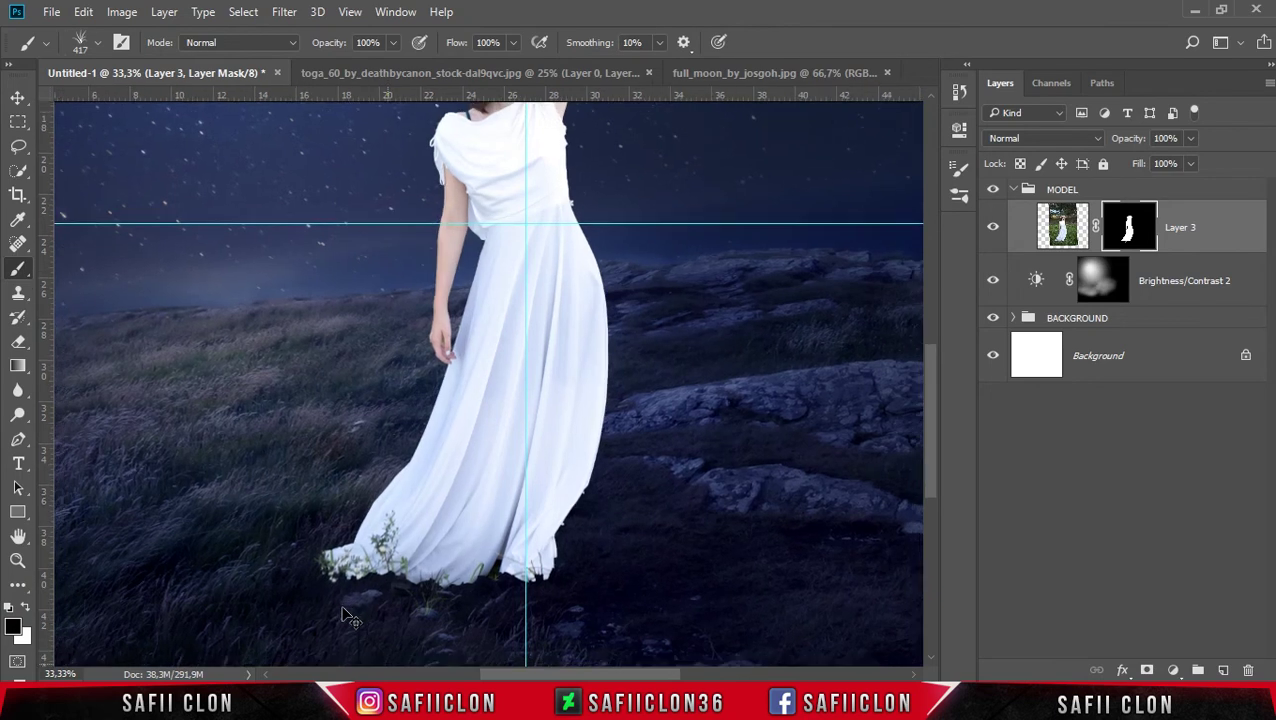
key("ctrl+minus")
key("ctrl+plus")
key("ctrl+plus")
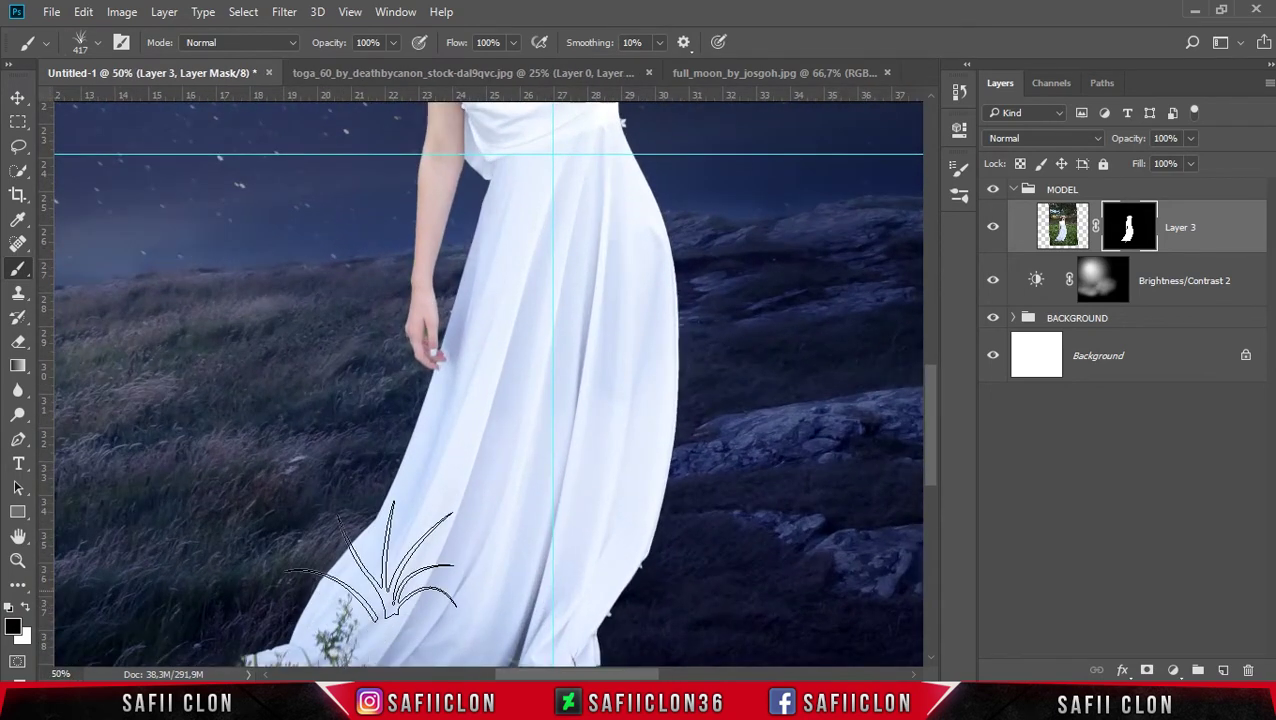
scroll(390, 560, "down", 1)
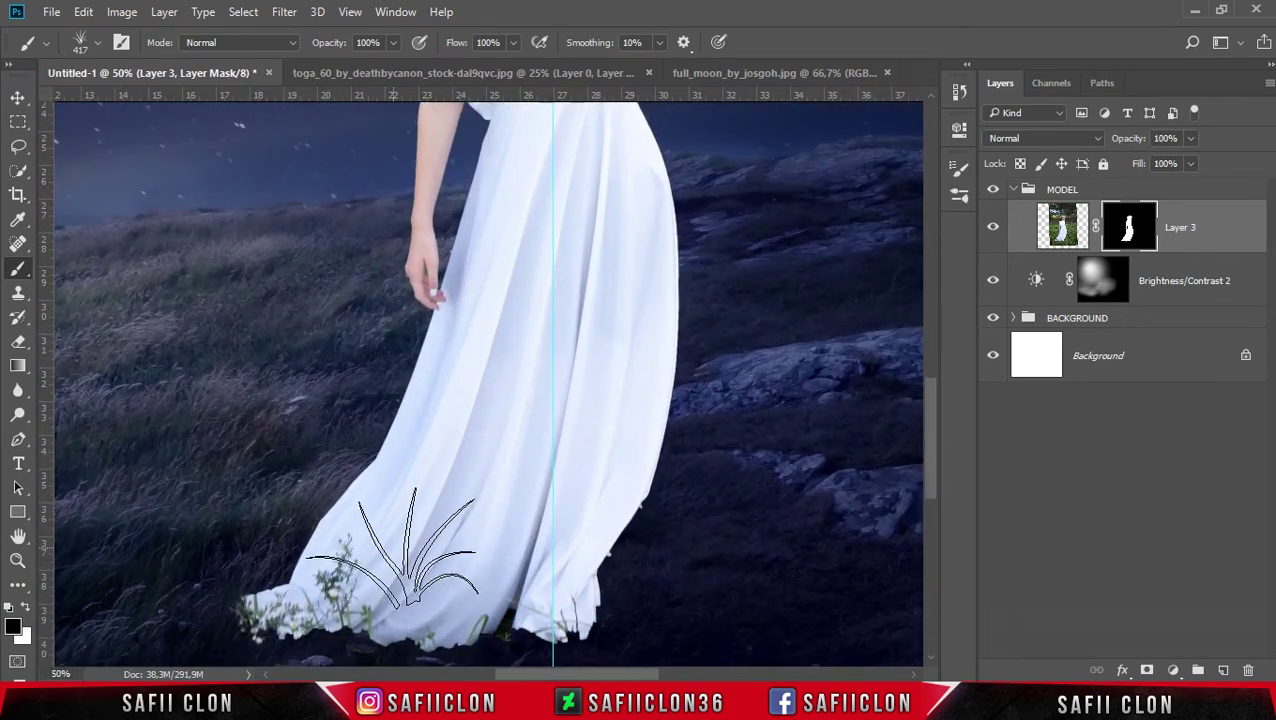
scroll(393, 553, "down", 1)
scroll(394, 553, "down", 1)
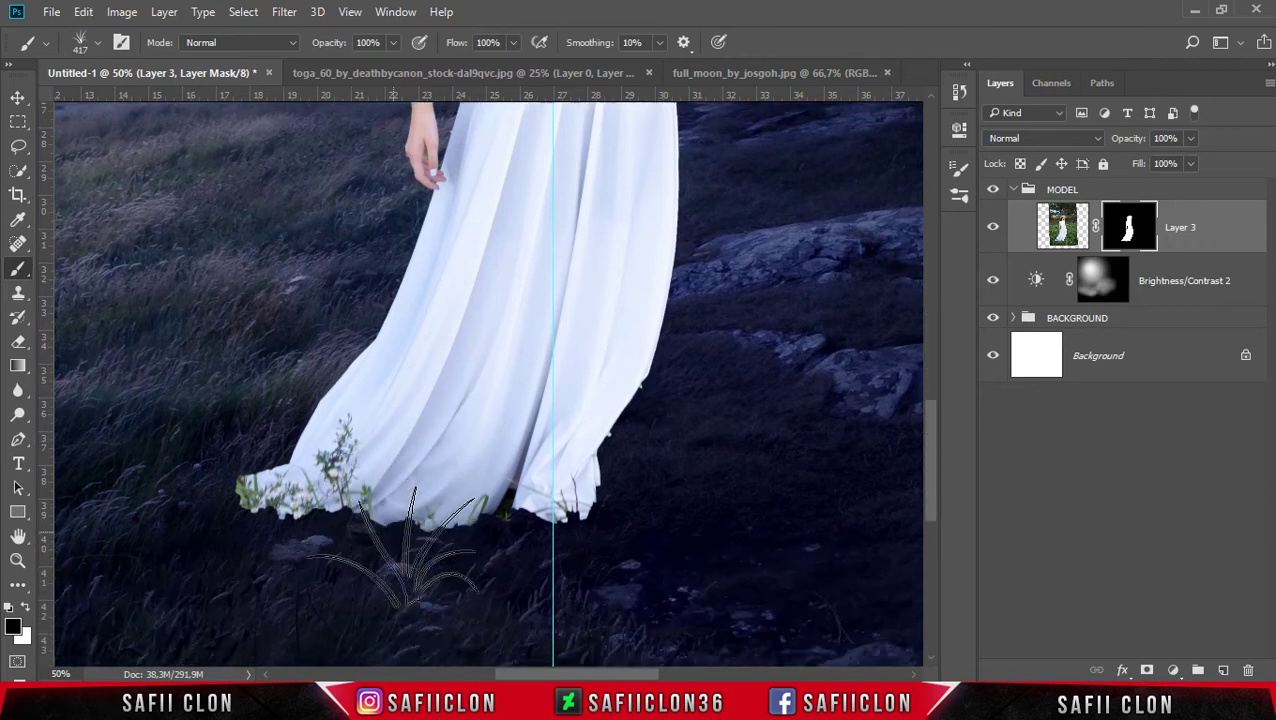
scroll(395, 552, "down", 1)
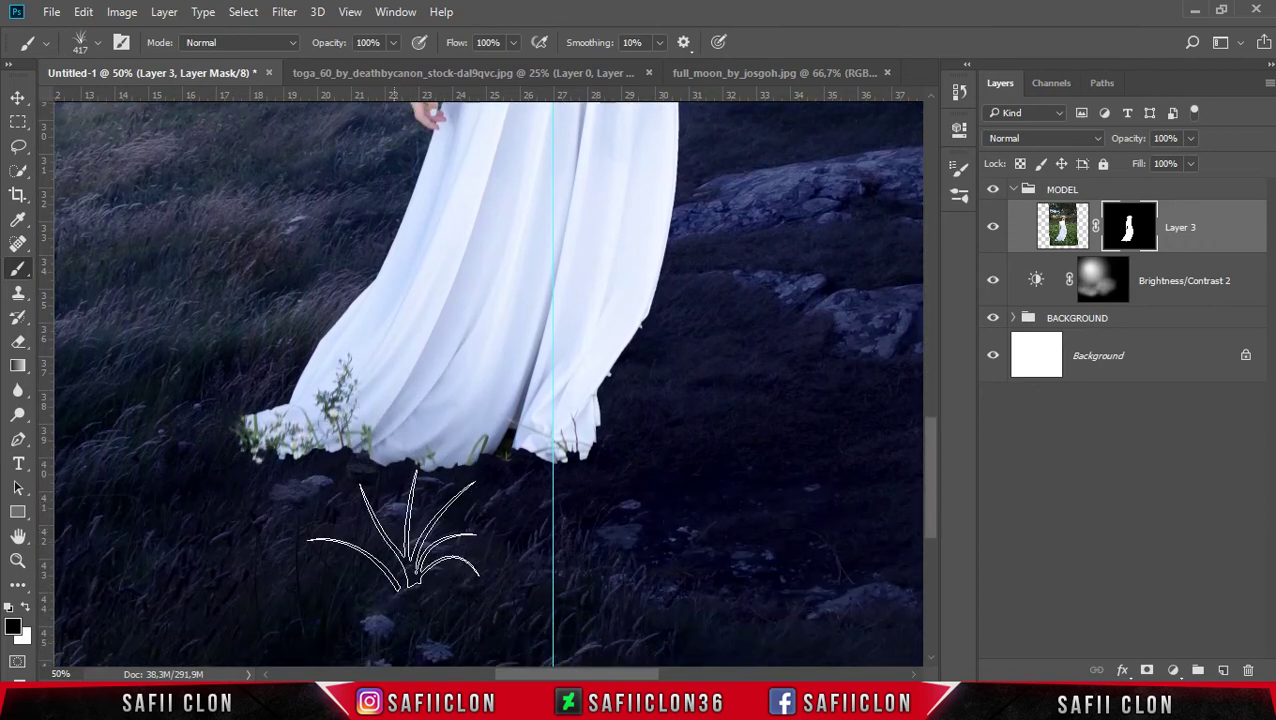
scroll(393, 527, "up", 1)
key("bracketleft")
key("bracketleft")
key("bracketleft")
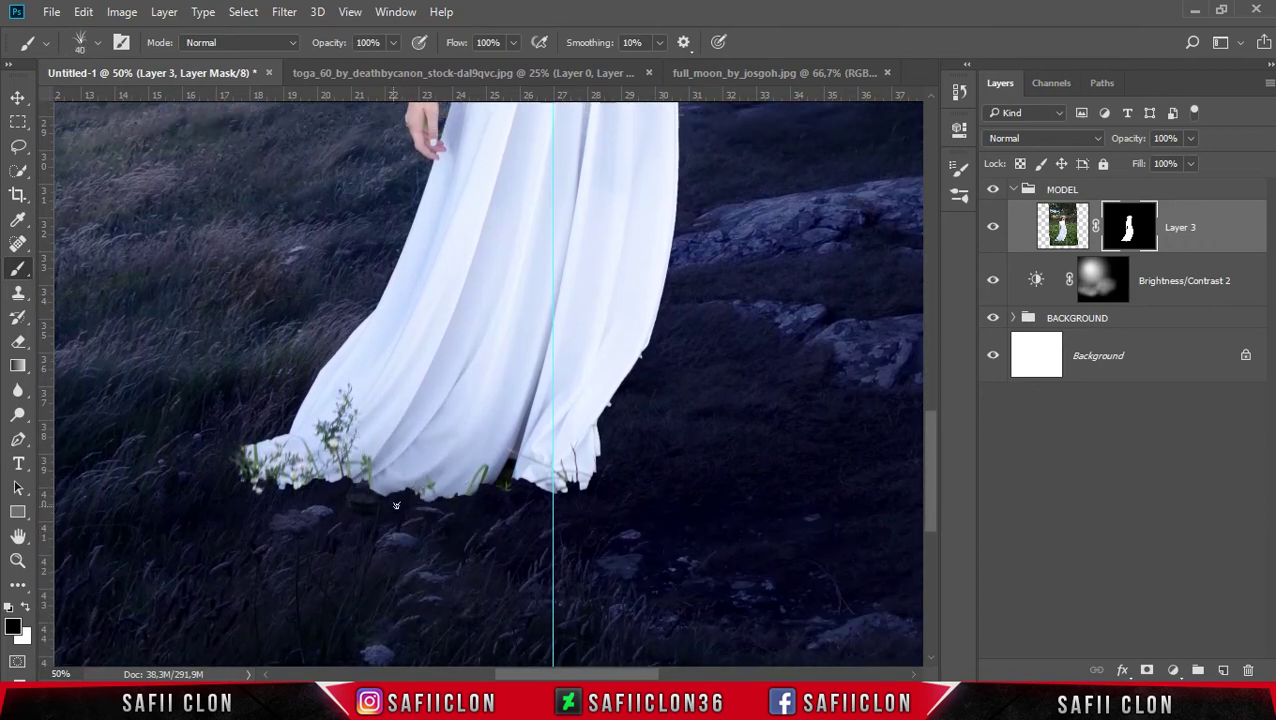
key("ctrl+minus")
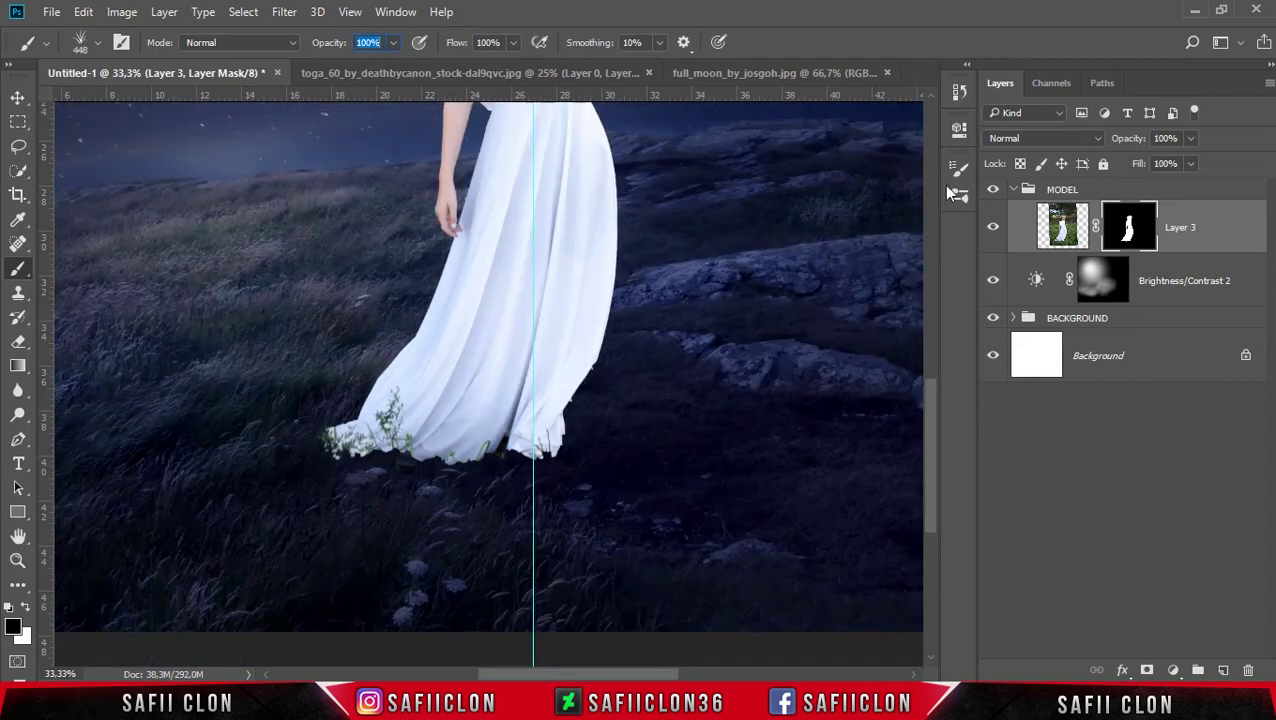
Step: Turn off Color Dynamics for the grass brush in Brush Settings
left_click(396, 11)
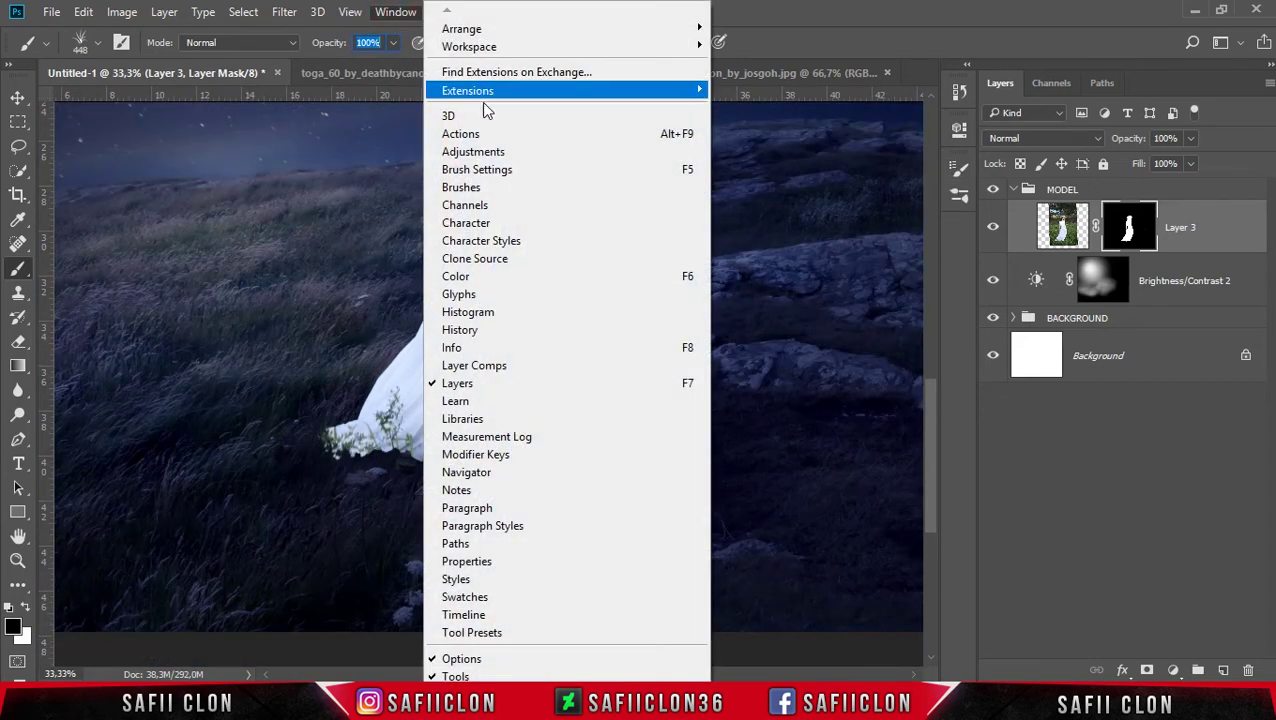
left_click(490, 172)
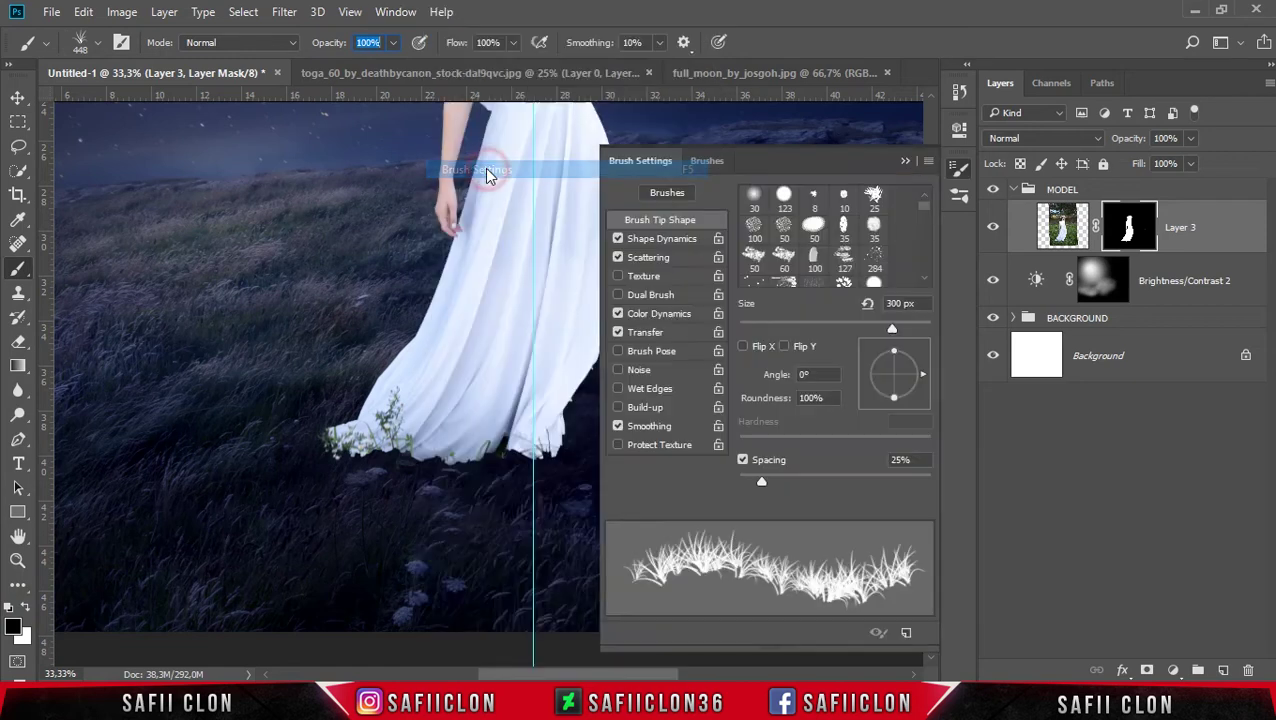
left_click(617, 314)
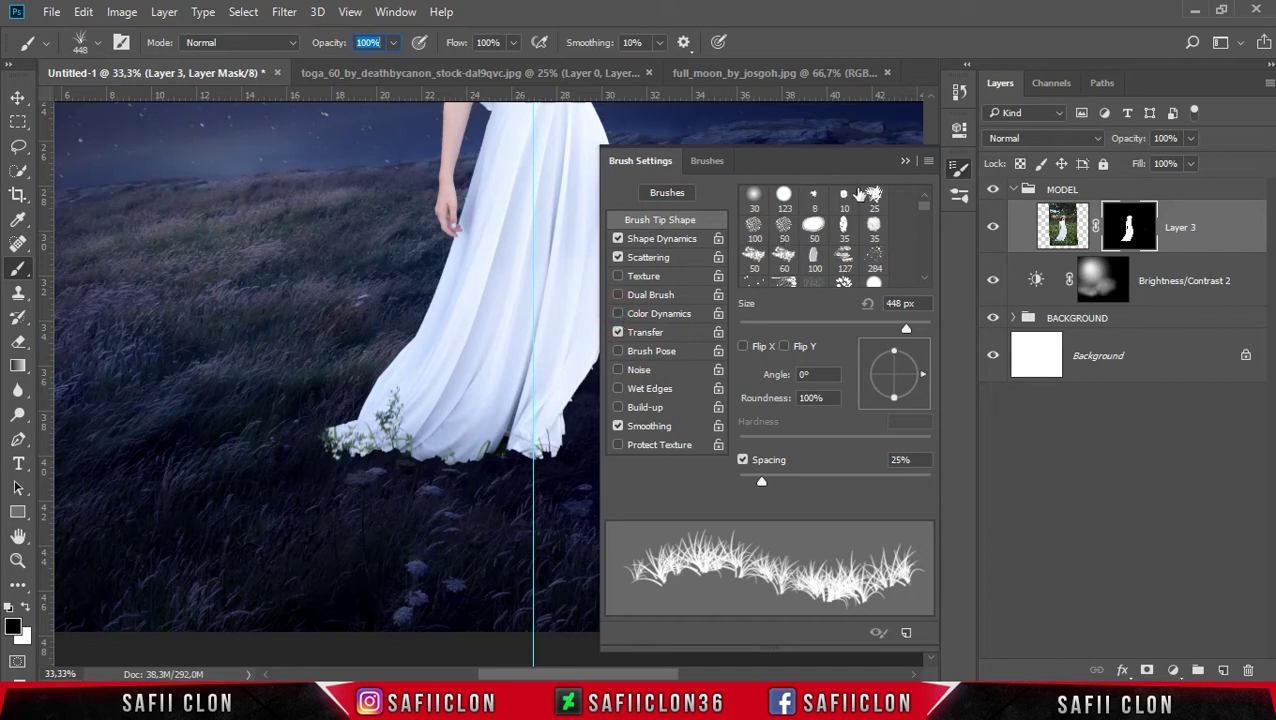
left_click(904, 163)
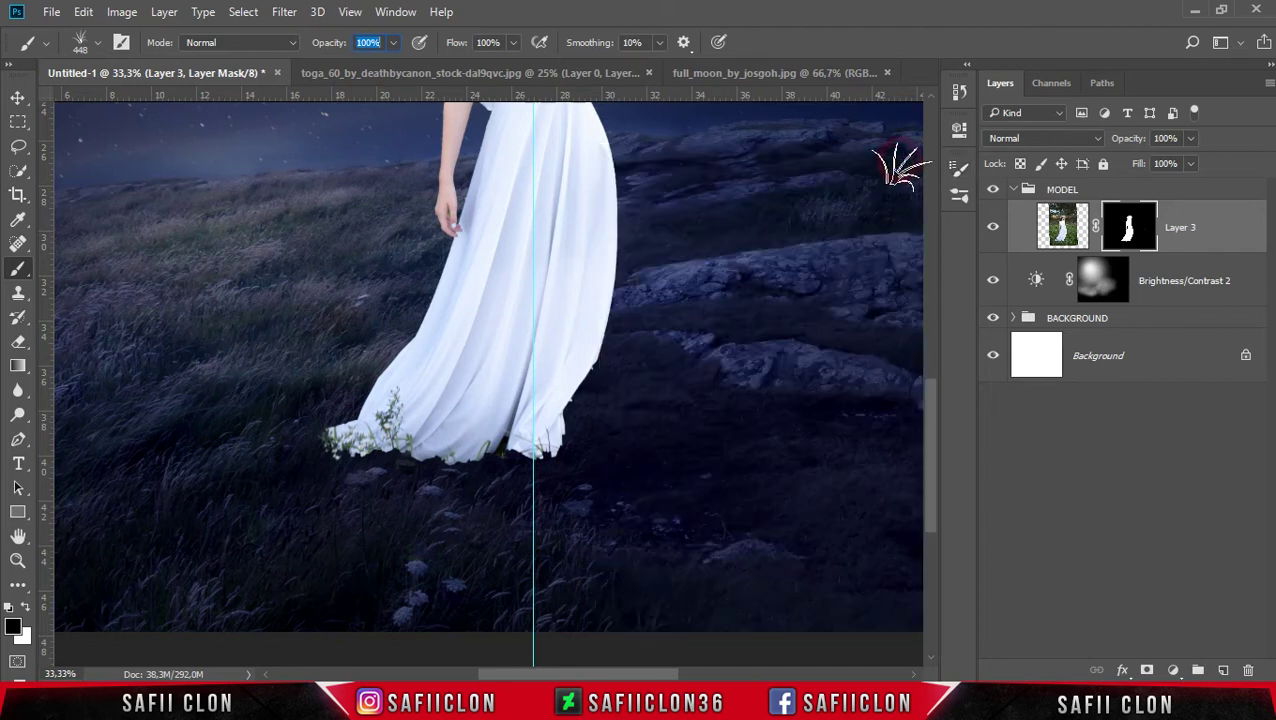
Step: With a smaller brush, mask grass blades into the left and right of the hem
key("bracketleft")
key("bracketleft")
key("bracketleft")
key("bracketleft")
key("bracketleft")
key("bracketleft")
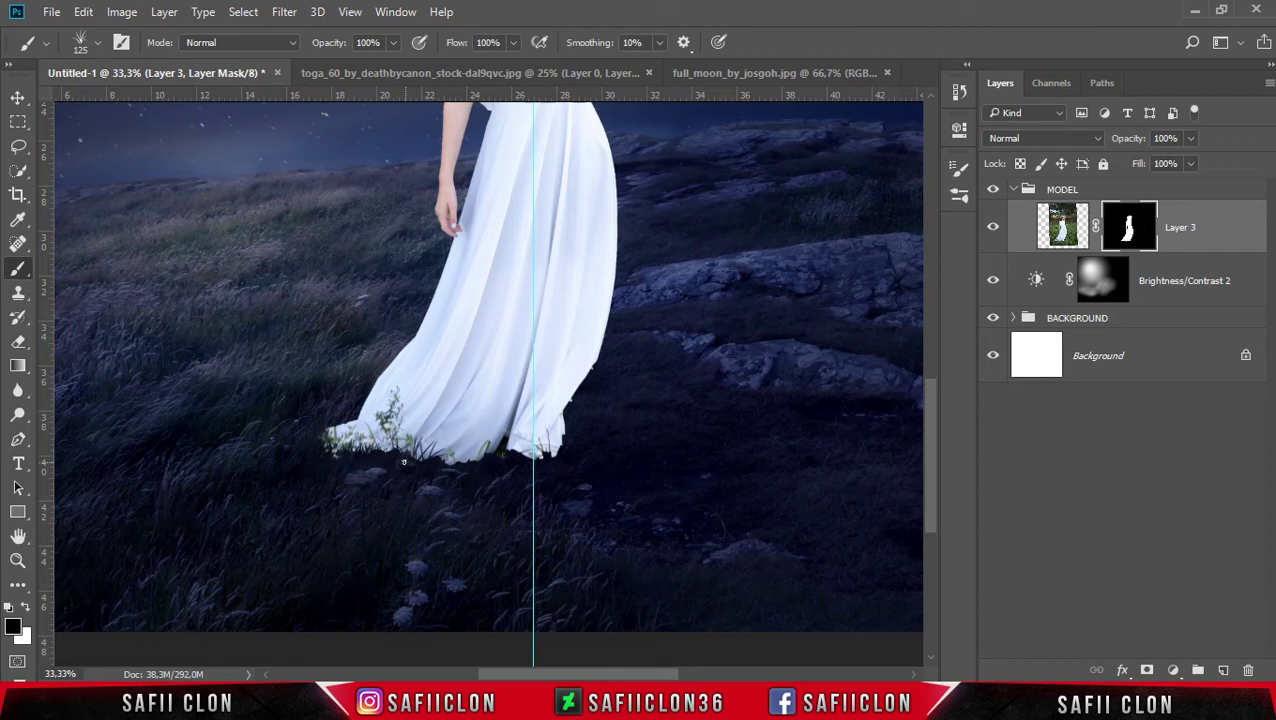
left_click_drag(394, 459, 458, 462)
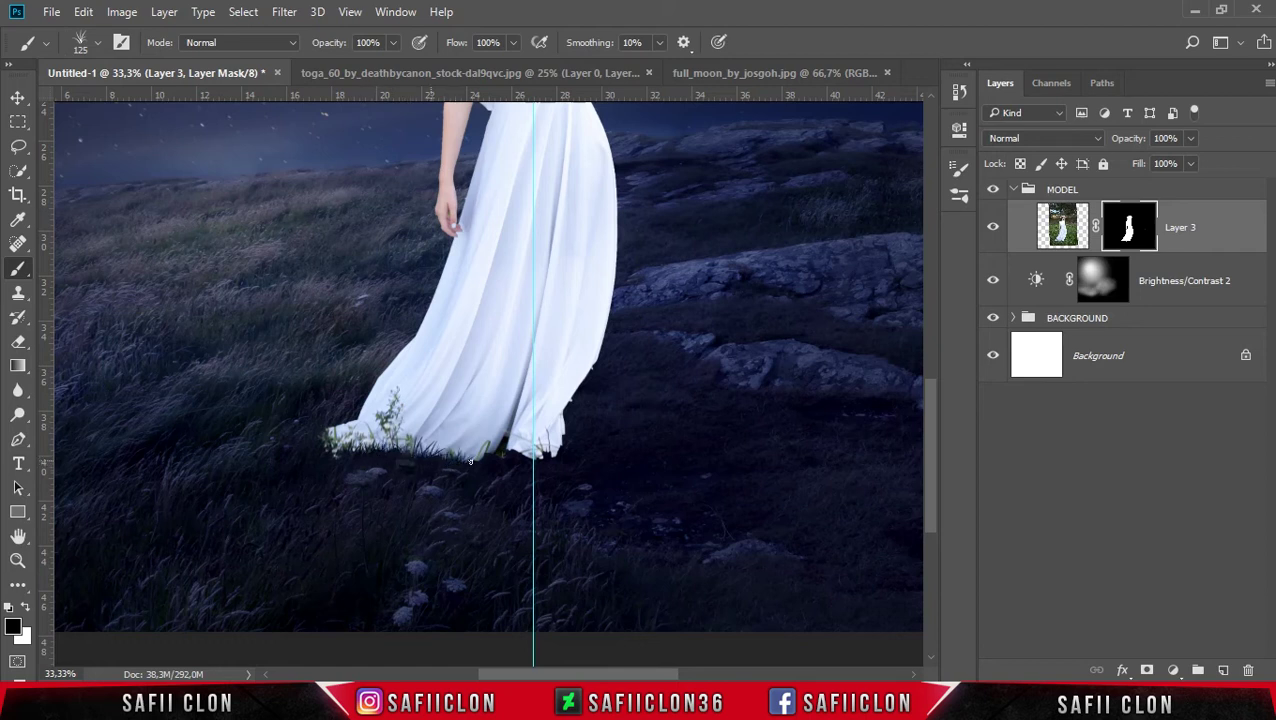
left_click_drag(510, 456, 433, 460)
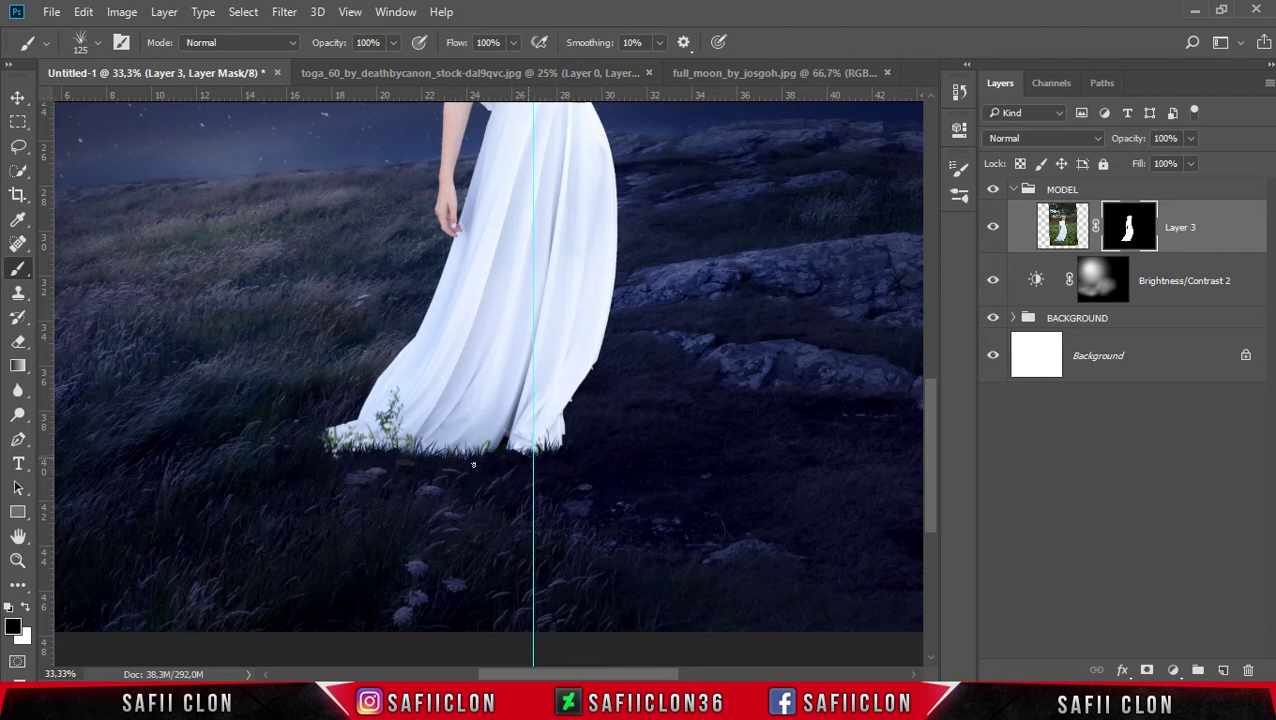
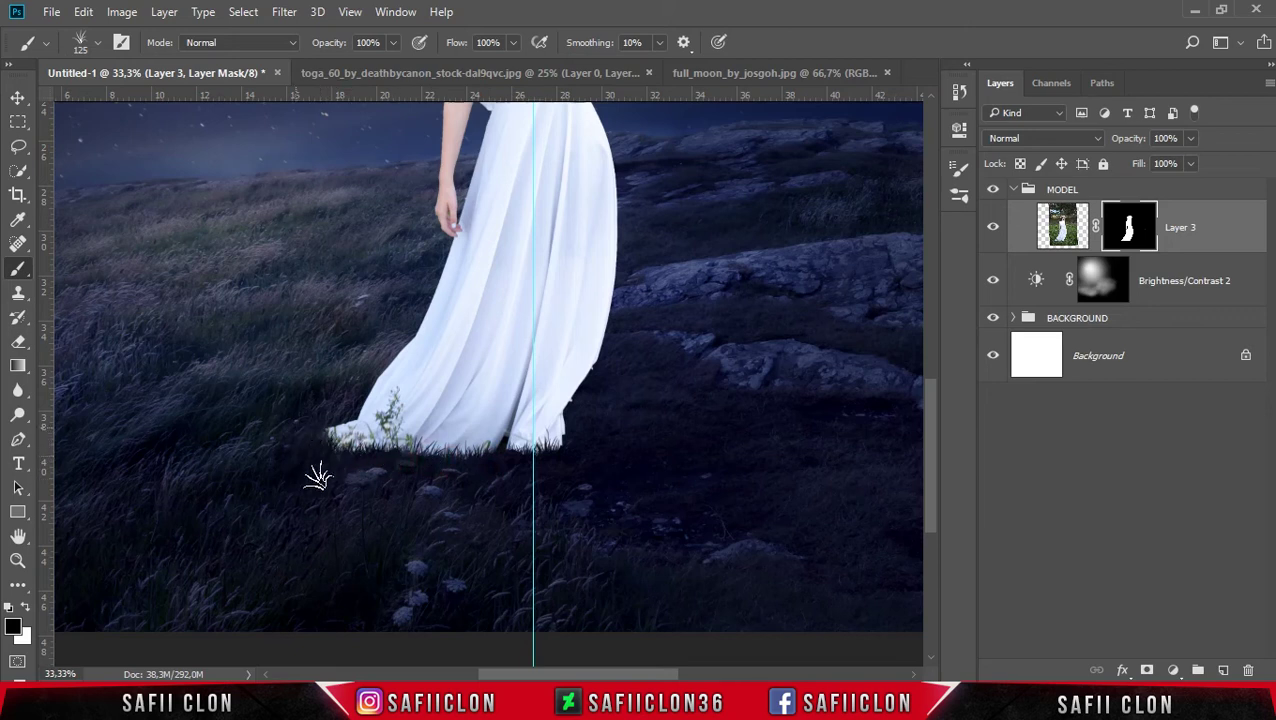
Step: Paint grass strands over the dress hem on Layer 3's mask, then zoom out to the full image
left_click(340, 446)
left_click_drag(340, 446, 478, 456)
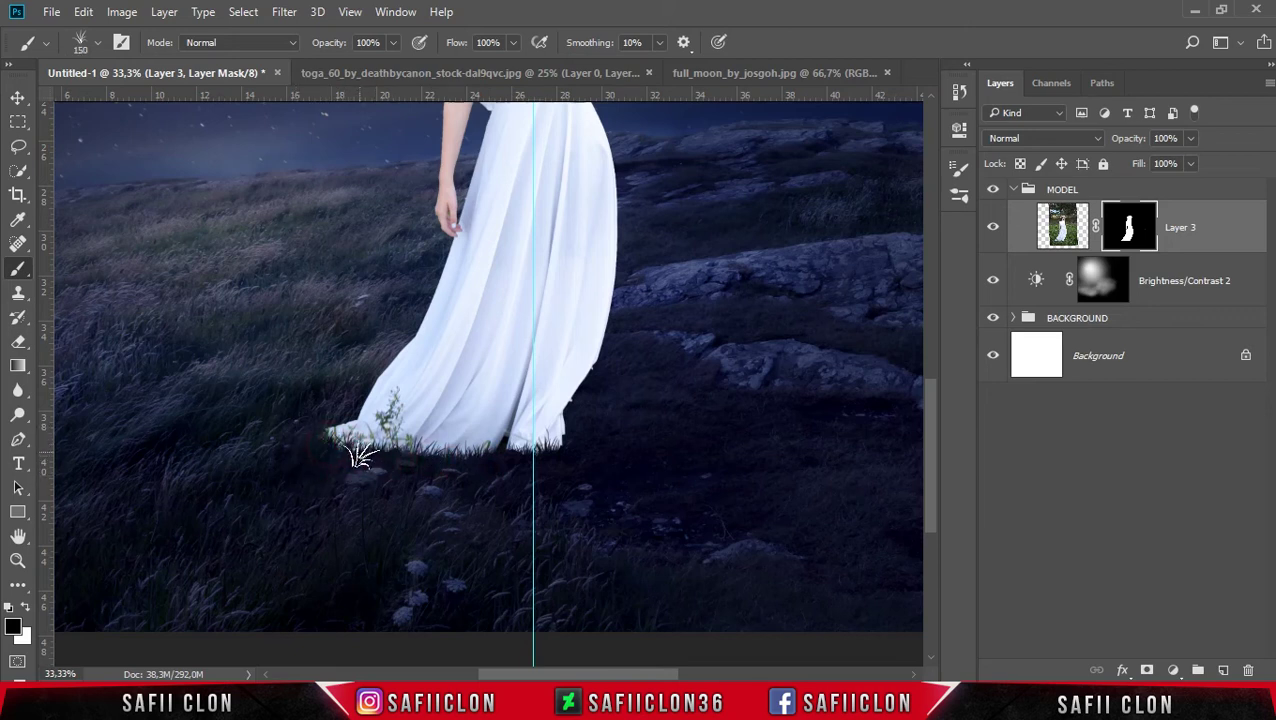
left_click(544, 455)
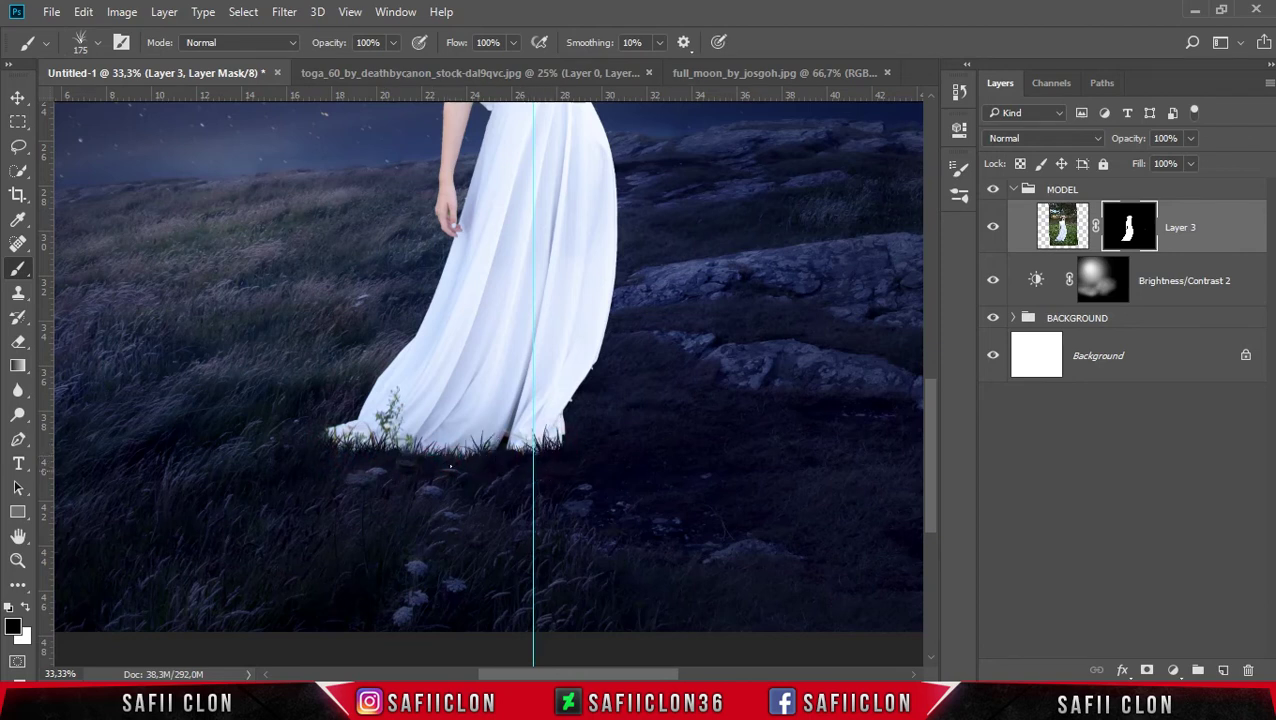
scroll(590, 497, "down", 2)
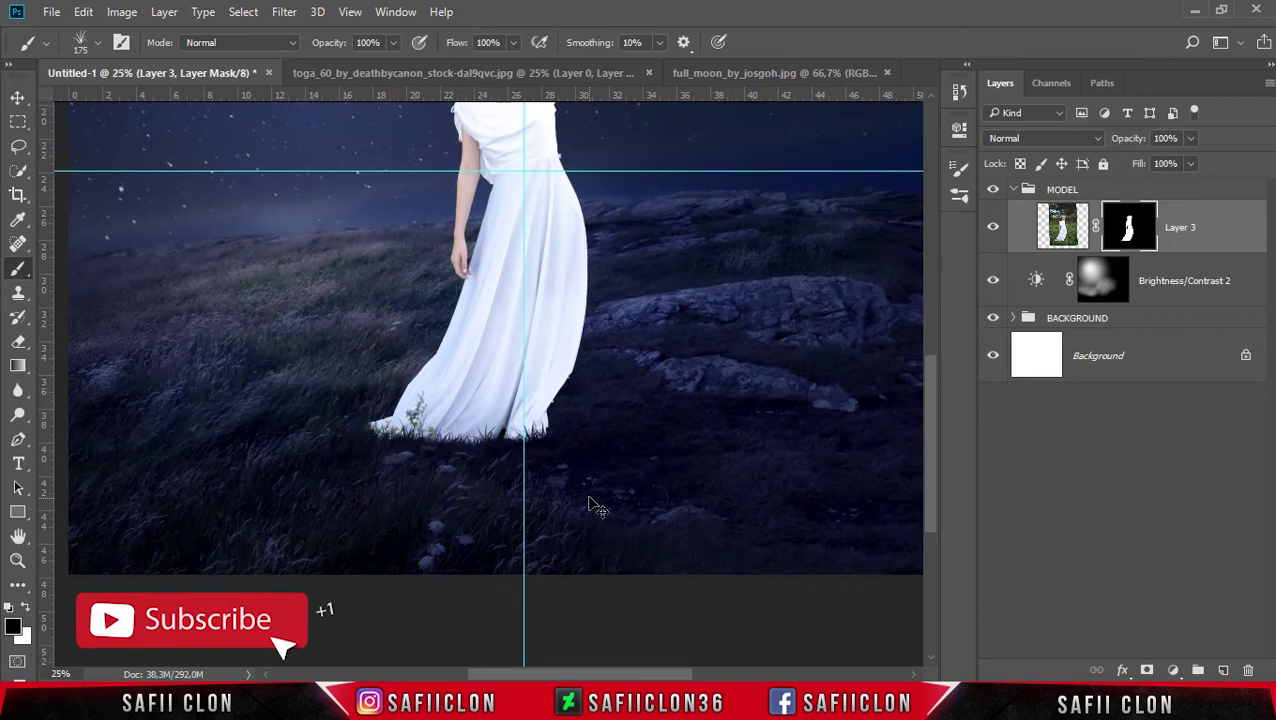
scroll(585, 500, "down", 2)
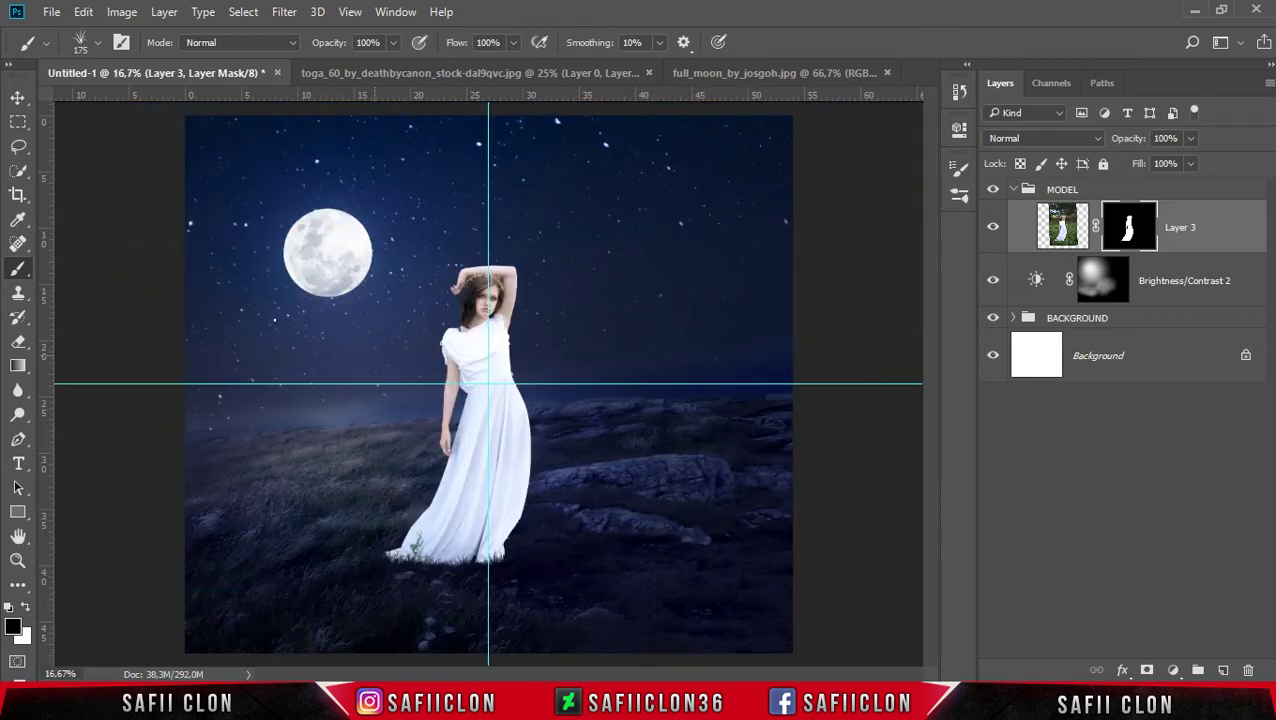
Step: Add a Color Balance adjustment layer clipped to the model's Layer 3
left_click(18, 97)
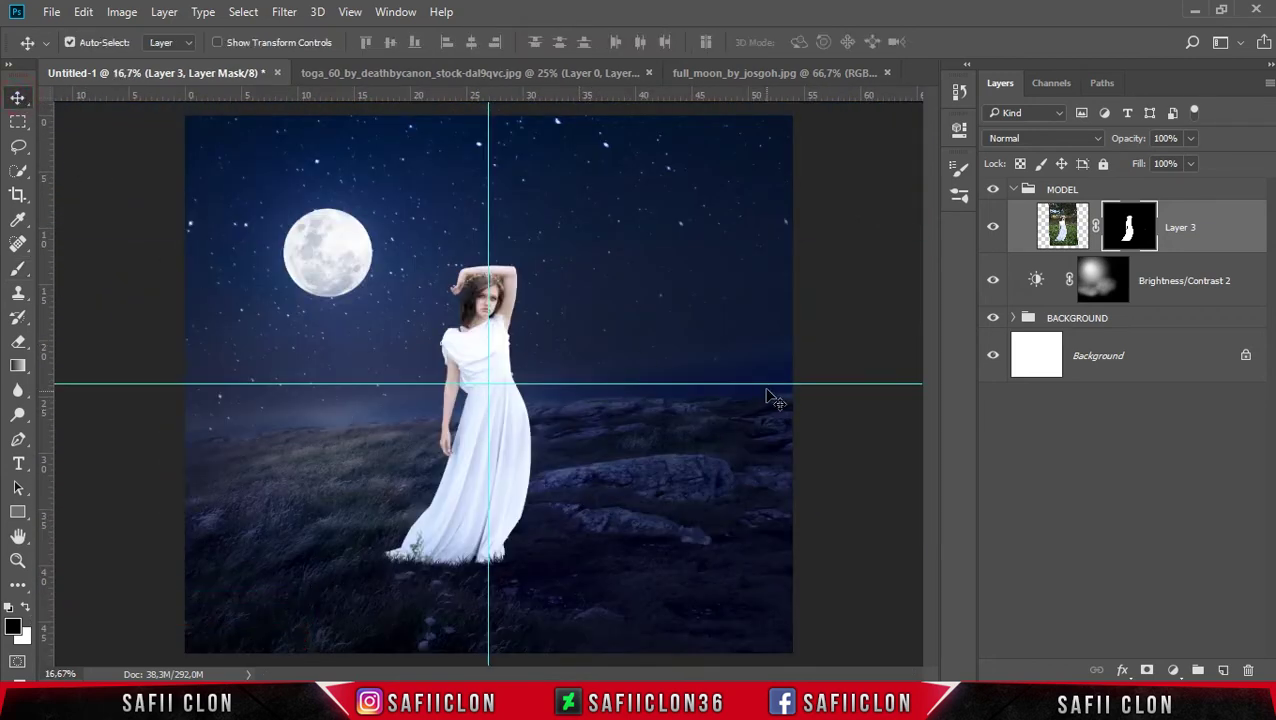
left_click(1222, 226)
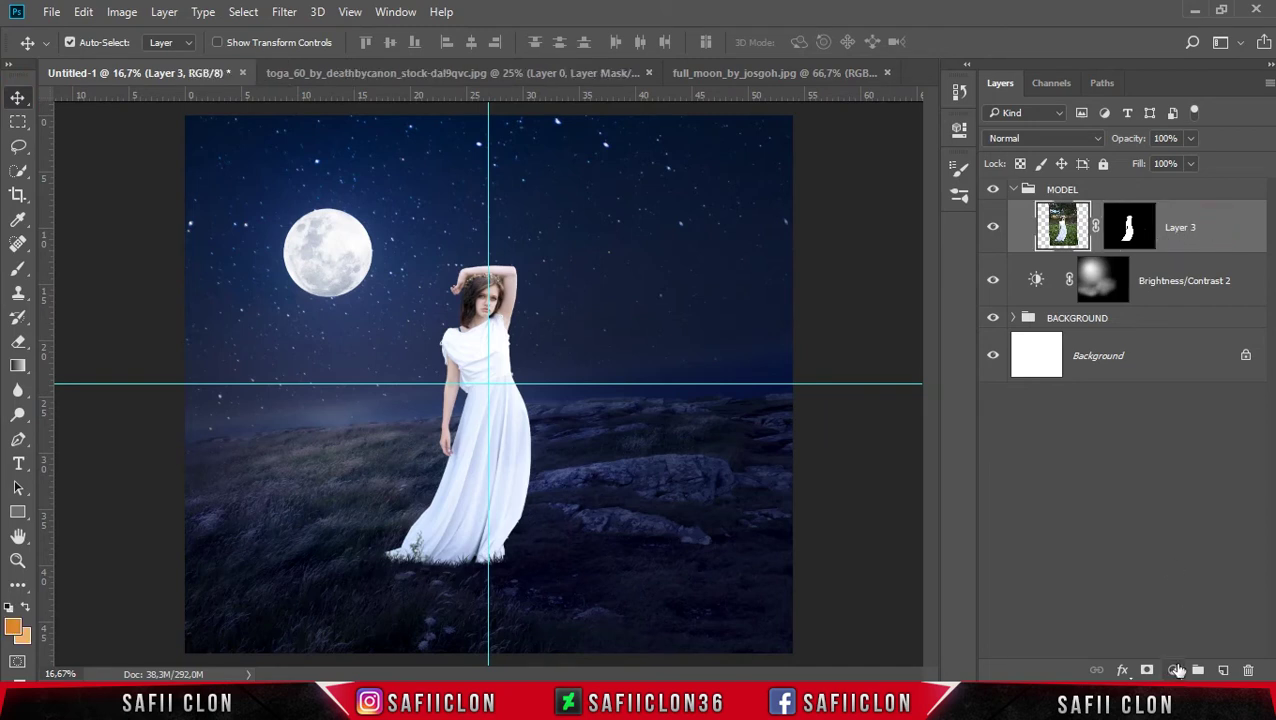
left_click(1174, 671)
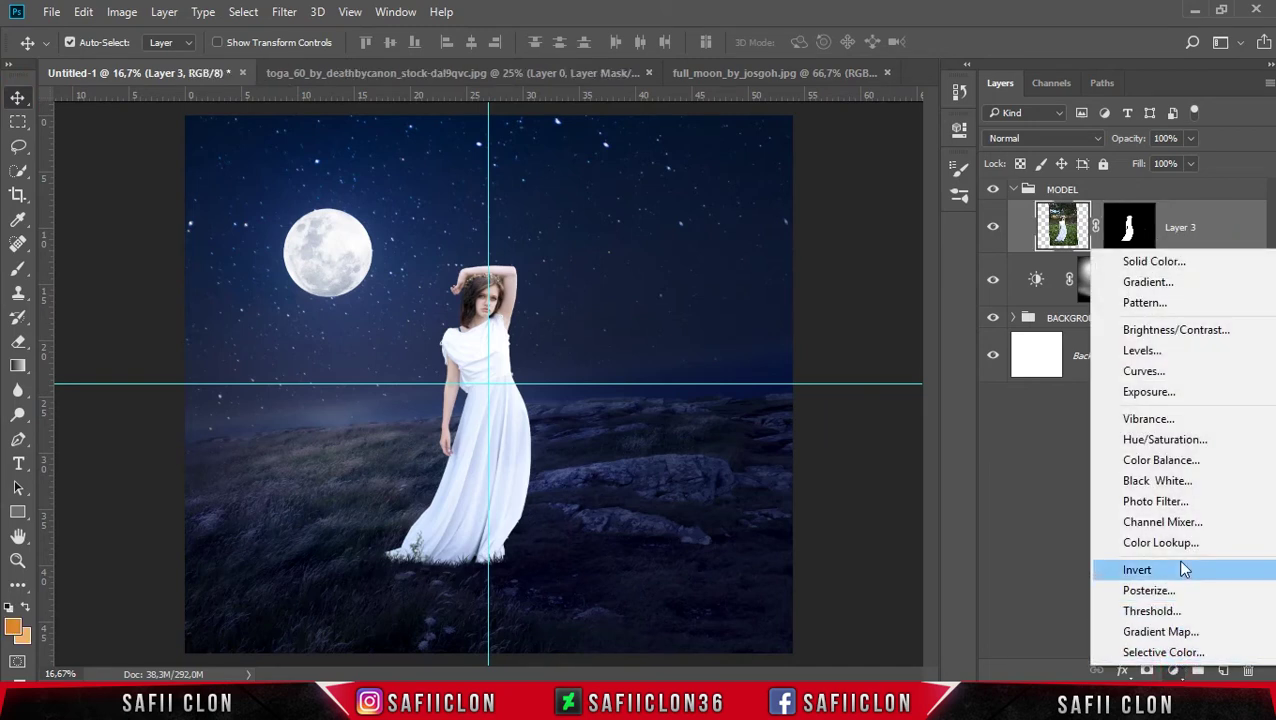
left_click(1153, 465)
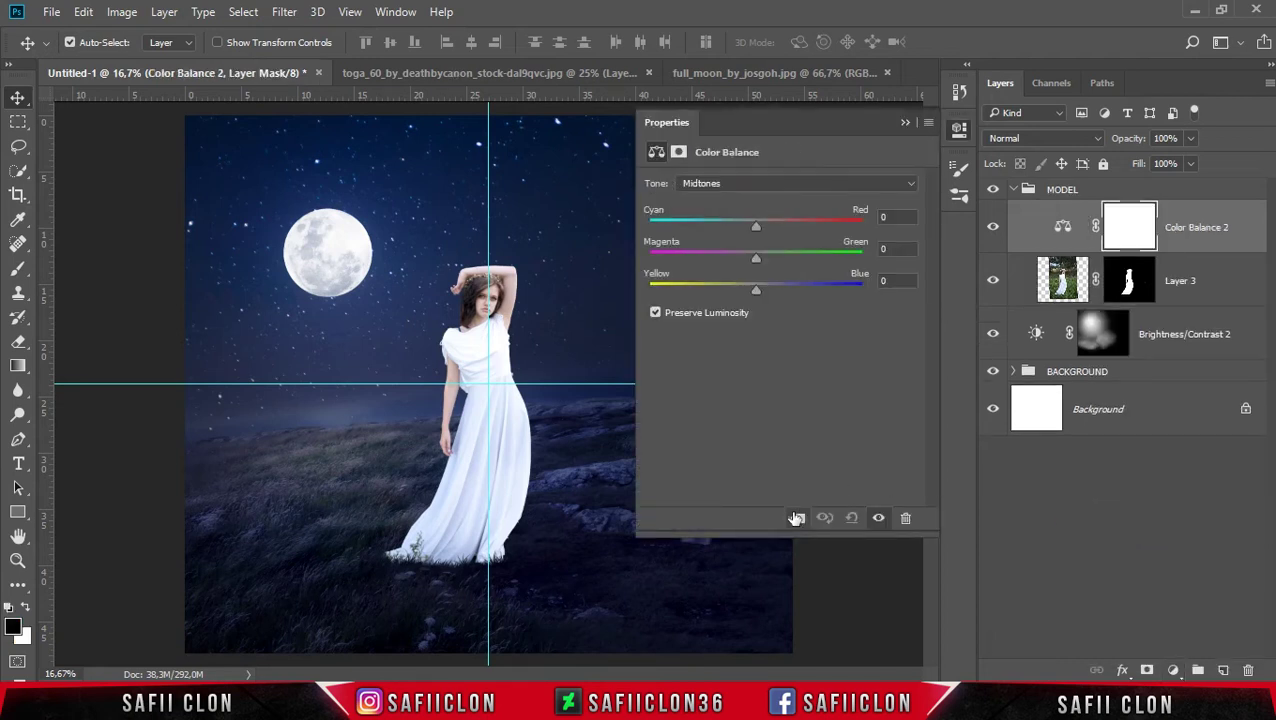
left_click(799, 518)
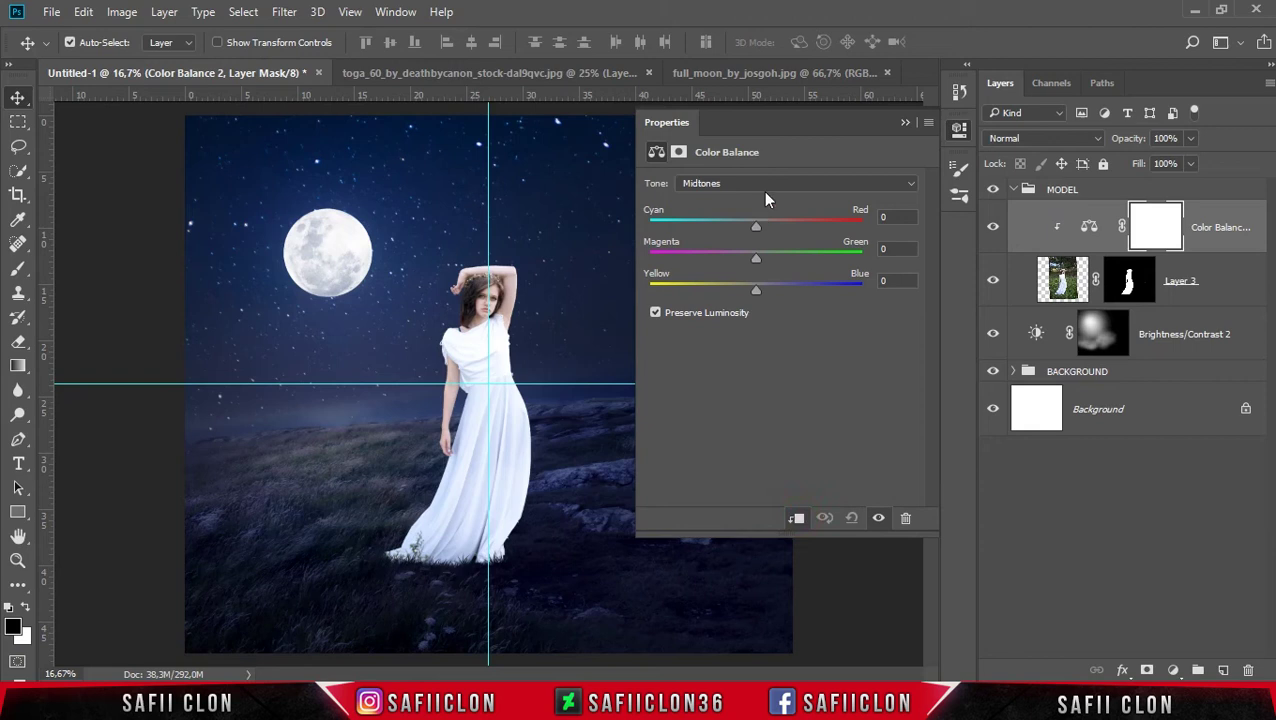
Step: Set Color Balance Shadows to Cyan -7, Blue +15 and Midtones Blue +14
left_click(768, 181)
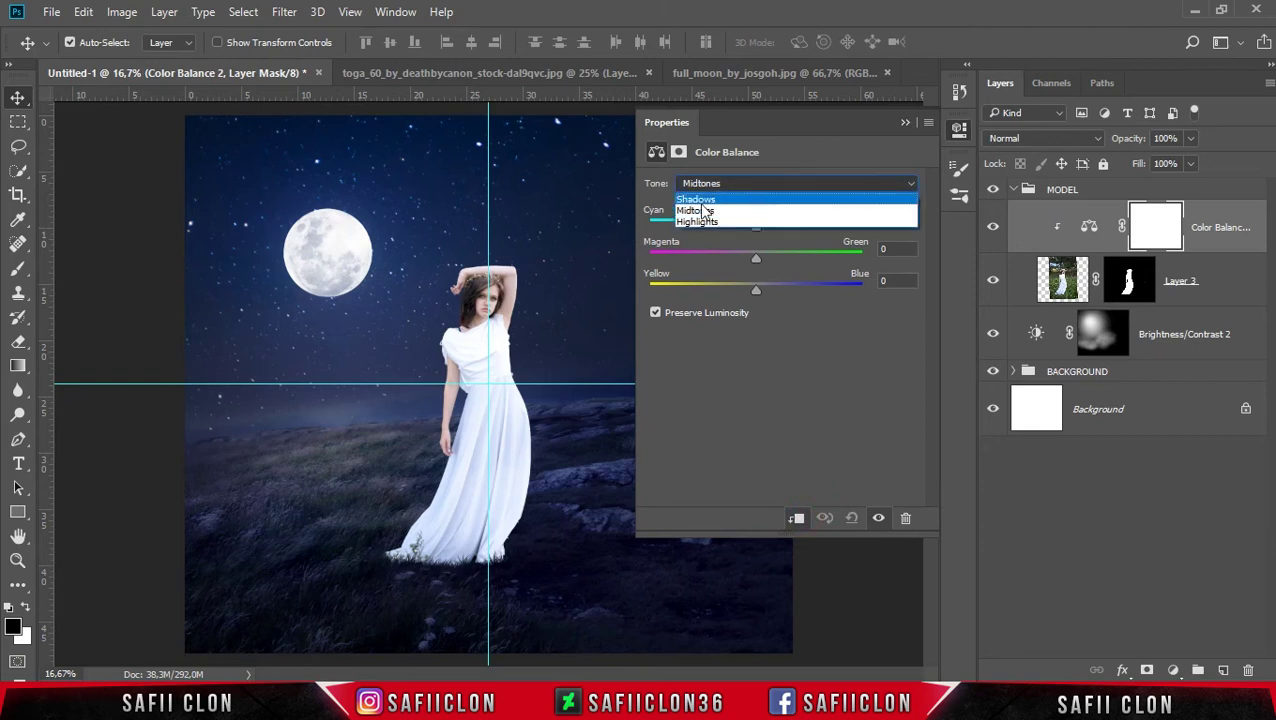
left_click(740, 199)
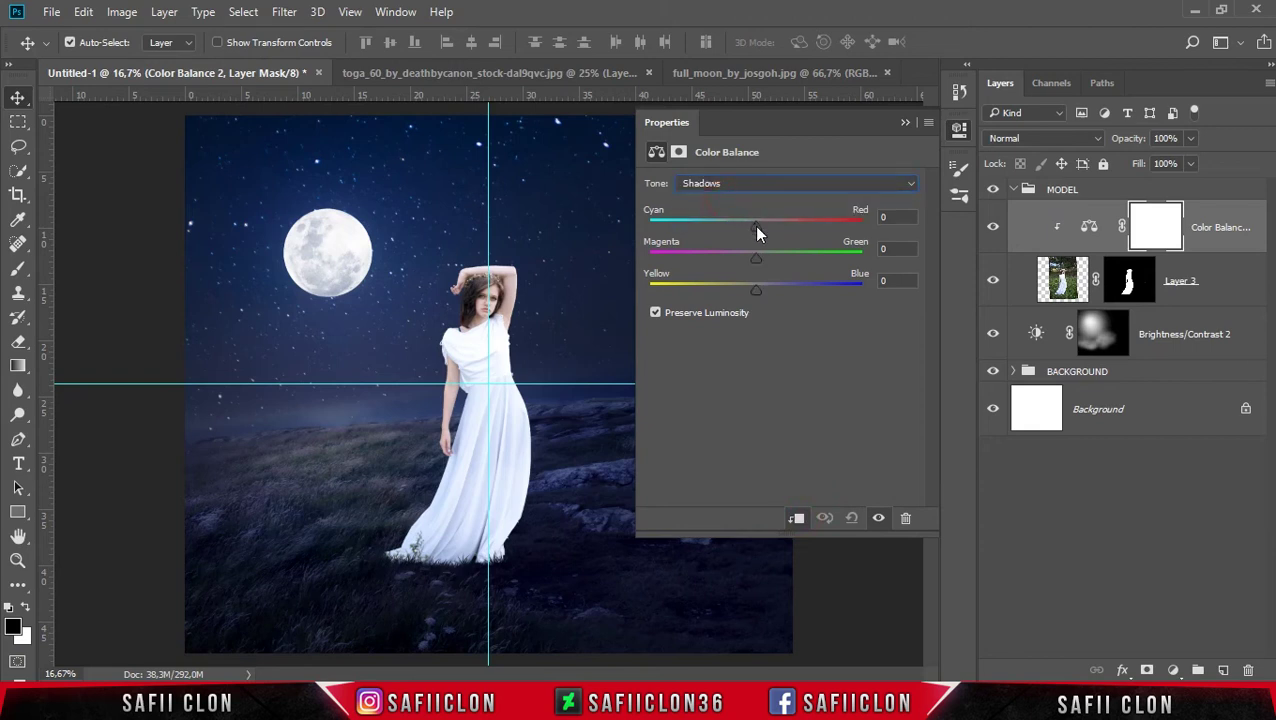
left_click_drag(754, 225, 748, 226)
left_click_drag(756, 289, 766, 295)
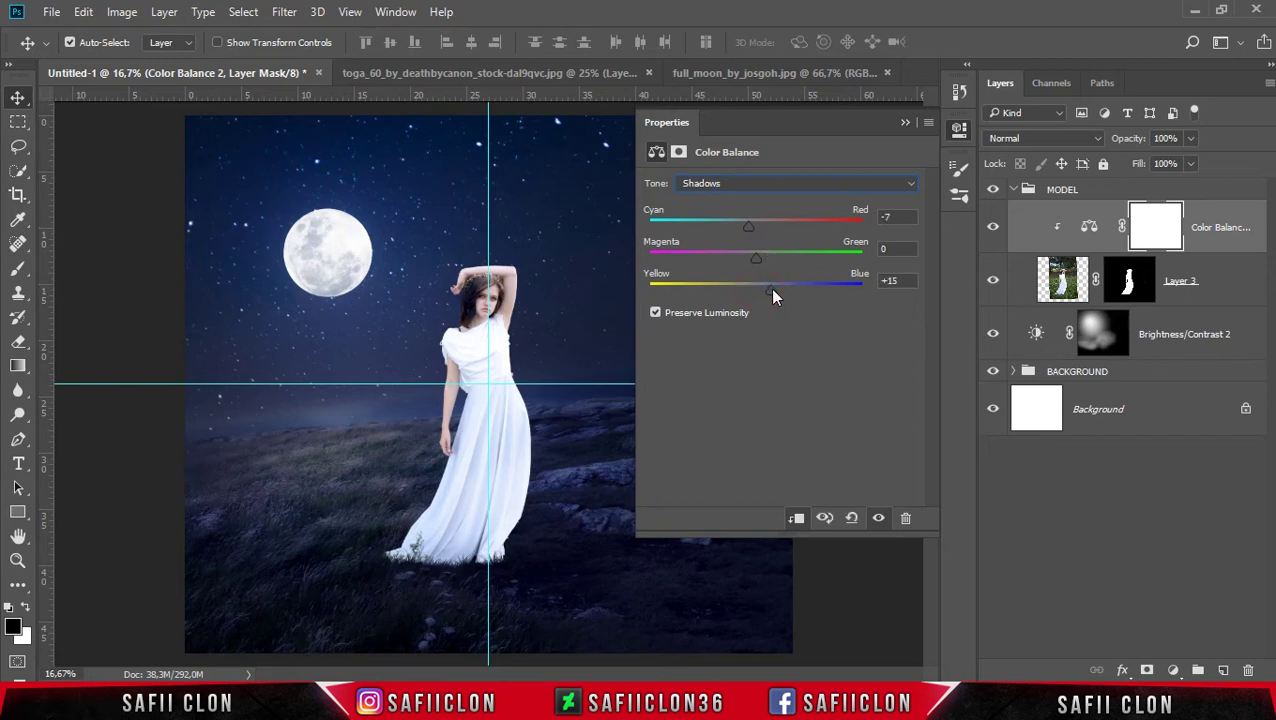
left_click(742, 192)
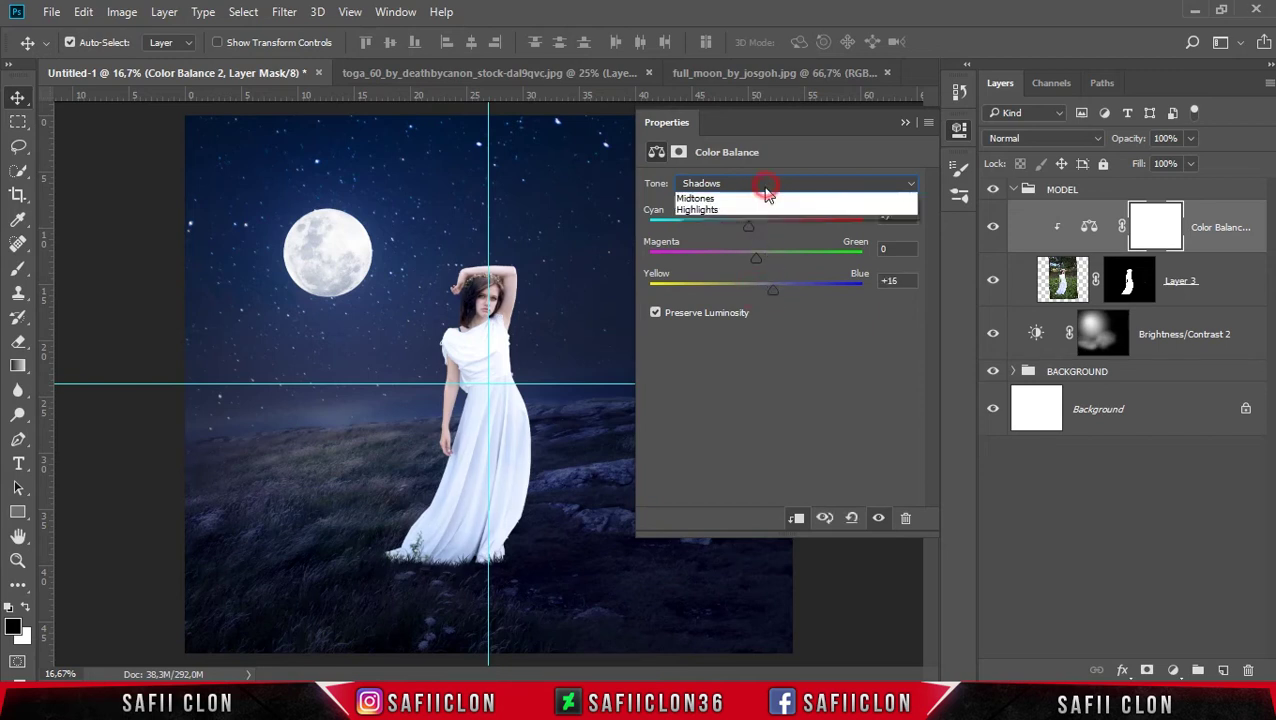
left_click(724, 214)
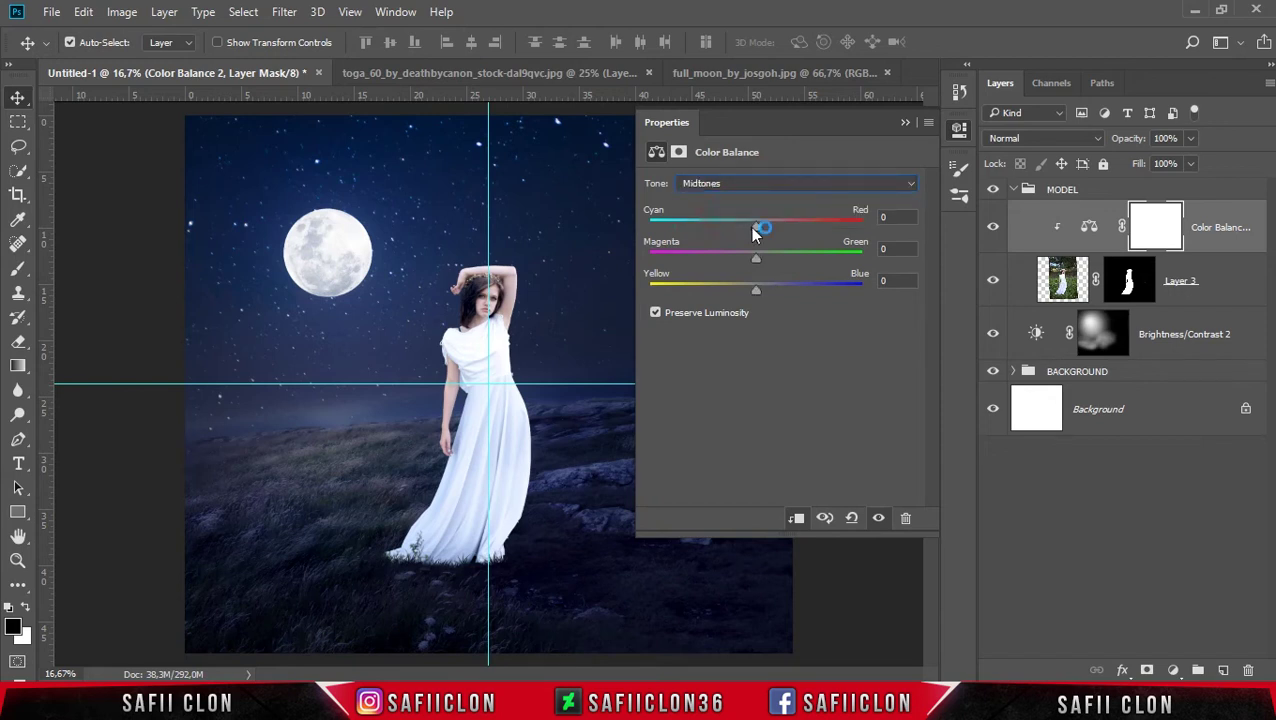
left_click_drag(758, 287, 772, 289)
Step: Nudge the highlights slightly toward blue and toggle the layer to compare
left_click(777, 183)
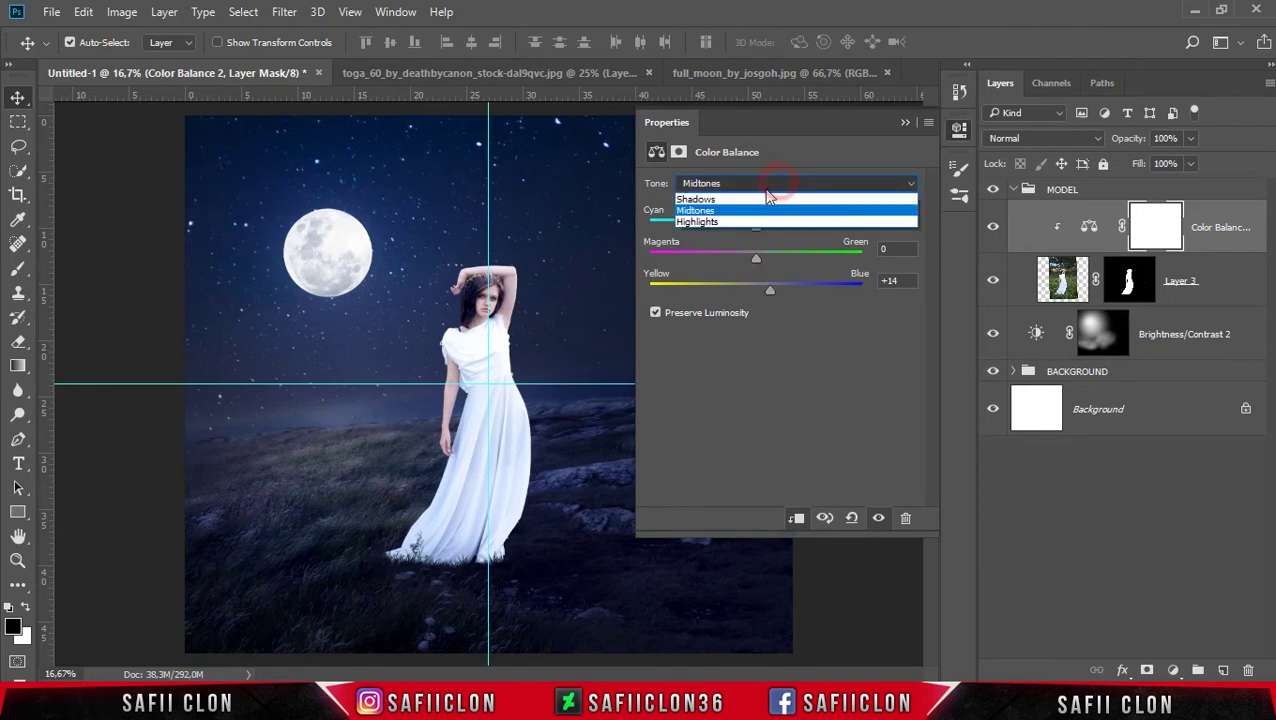
left_click(711, 222)
left_click_drag(759, 289, 768, 297)
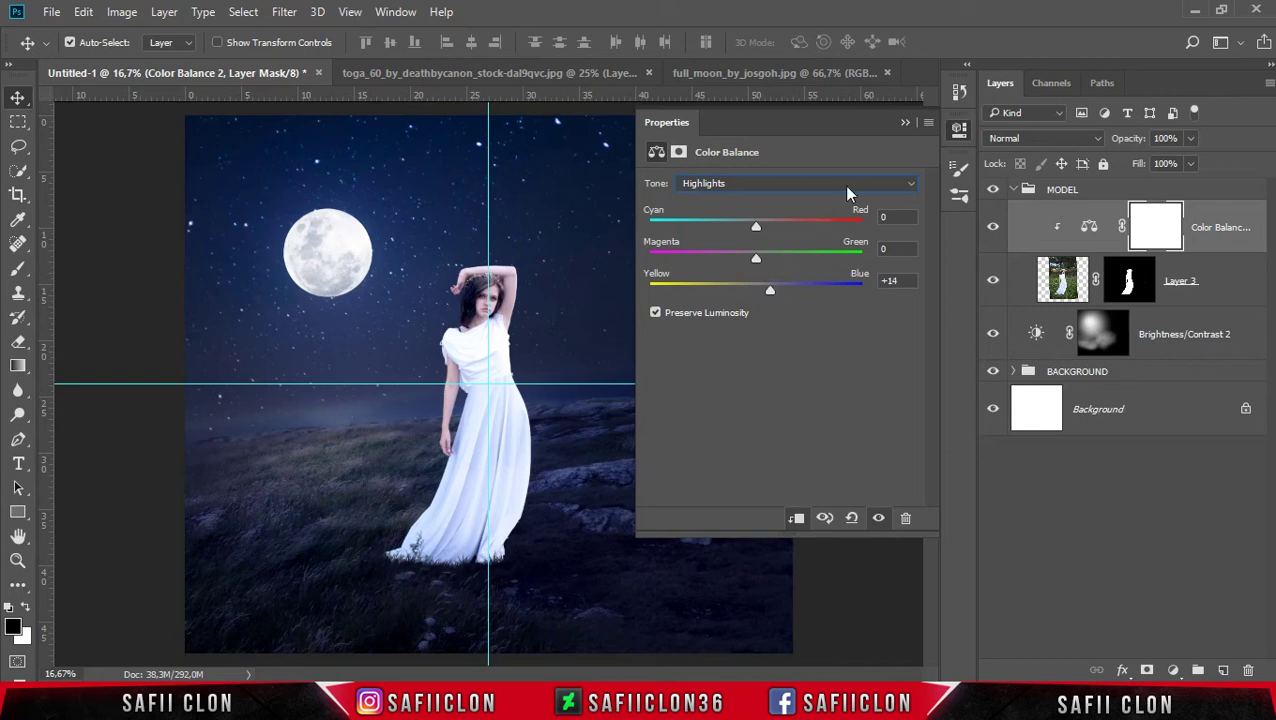
left_click(904, 123)
left_click(994, 232)
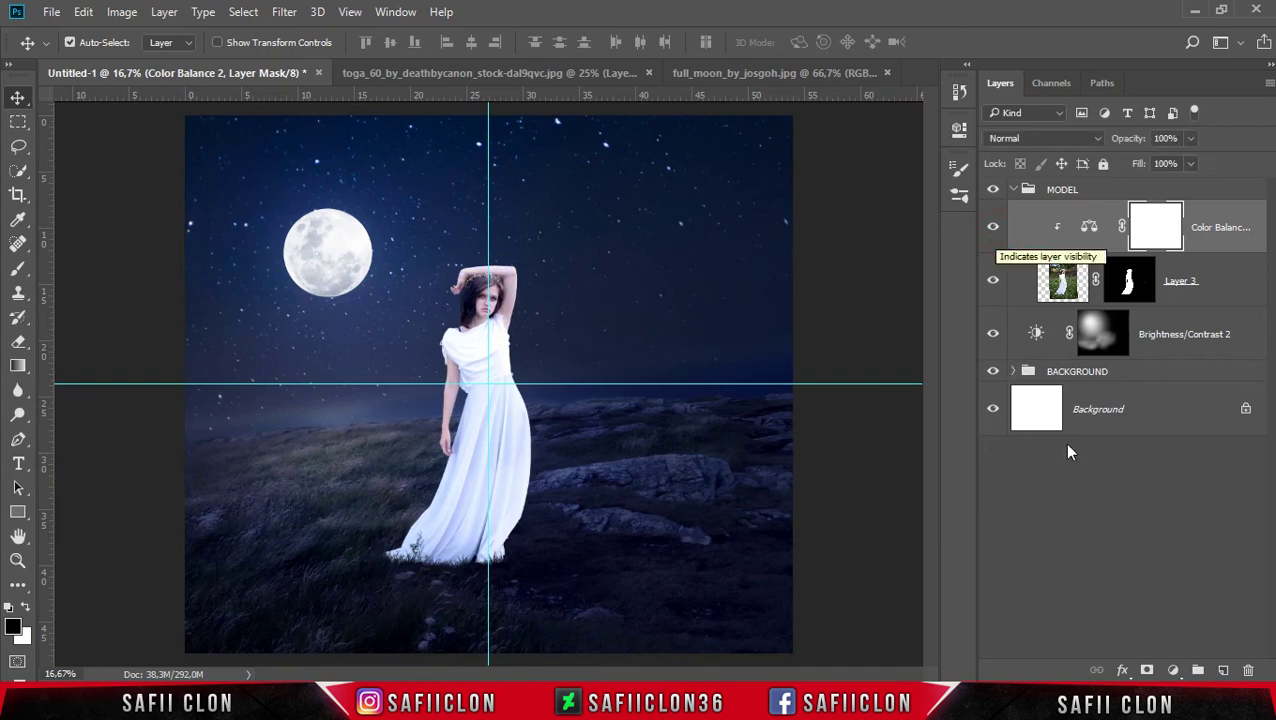
left_click(1174, 671)
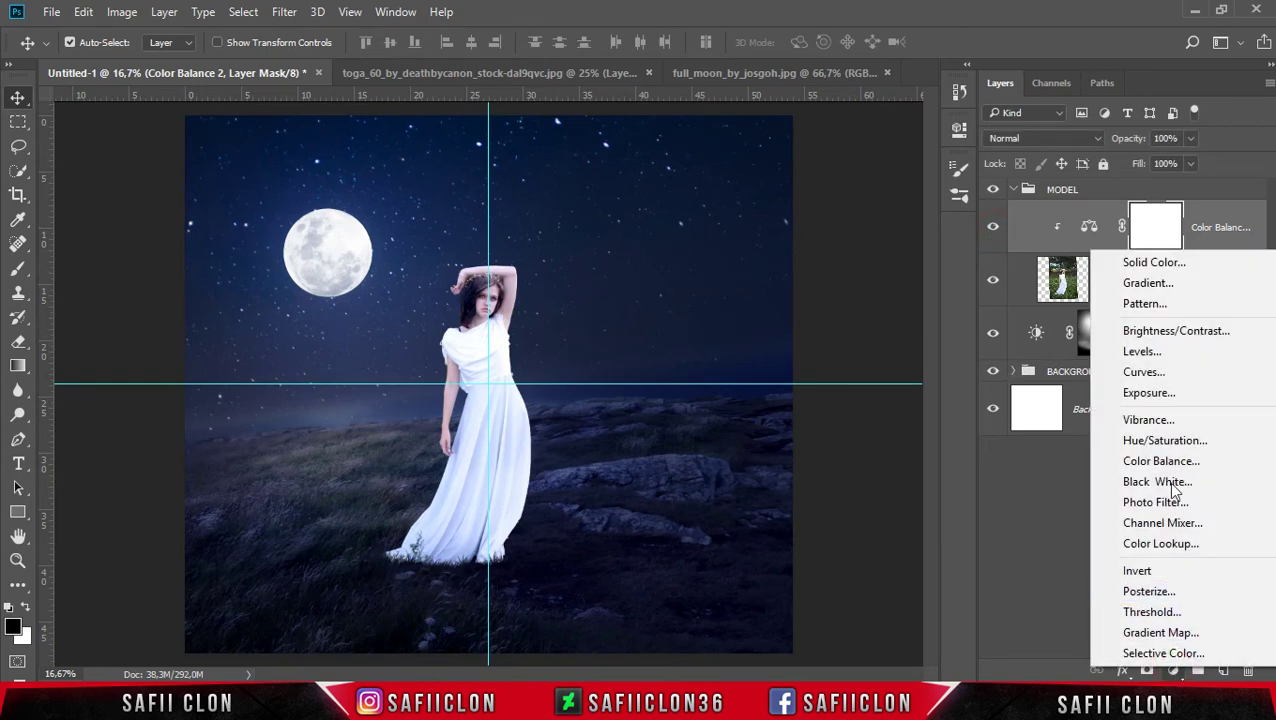
Step: Darken the model with a clipped Brightness/Contrast layer (Brightness about -37), then add a new layer
left_click(1175, 333)
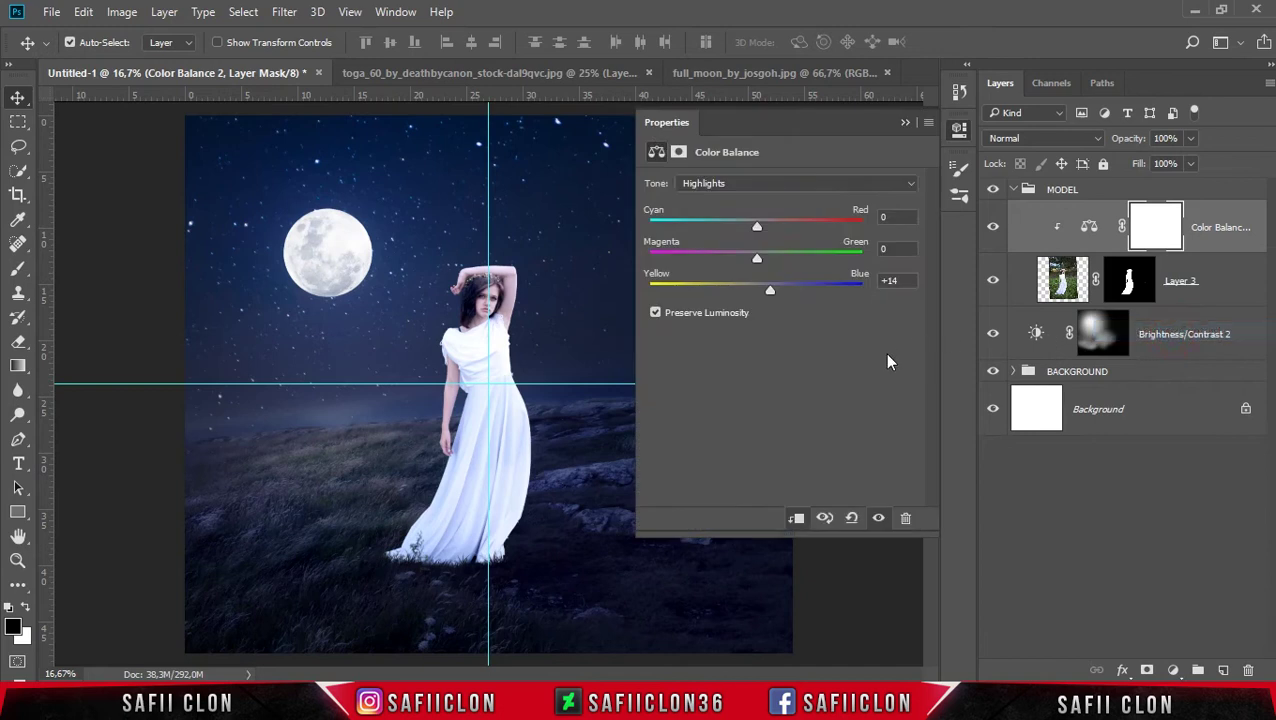
left_click(797, 518)
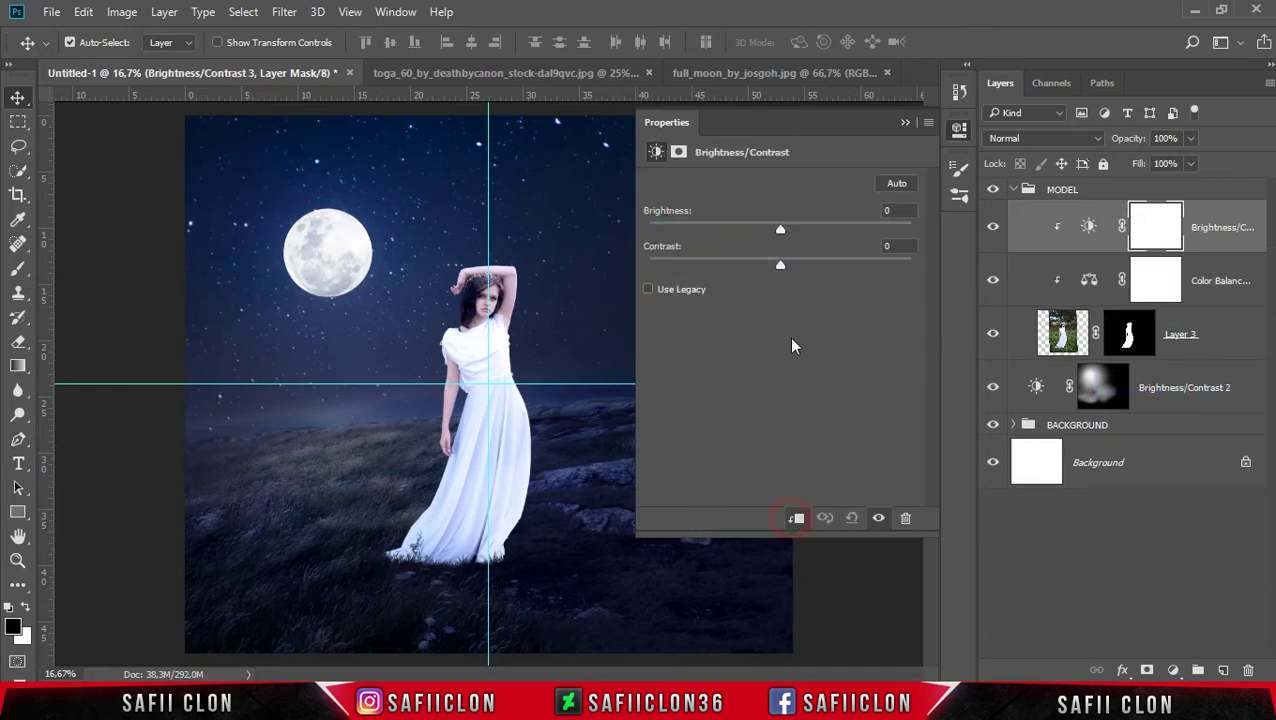
left_click_drag(780, 229, 746, 231)
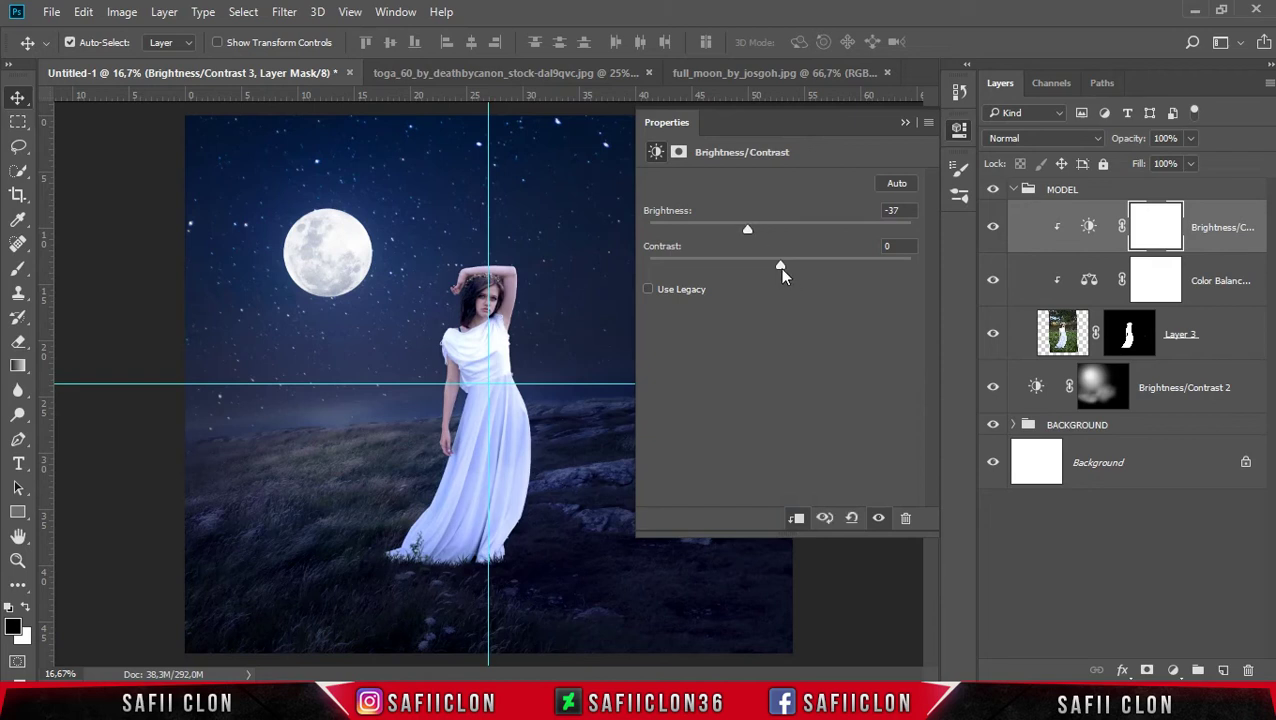
left_click_drag(778, 264, 759, 264)
left_click(904, 122)
left_click(993, 228)
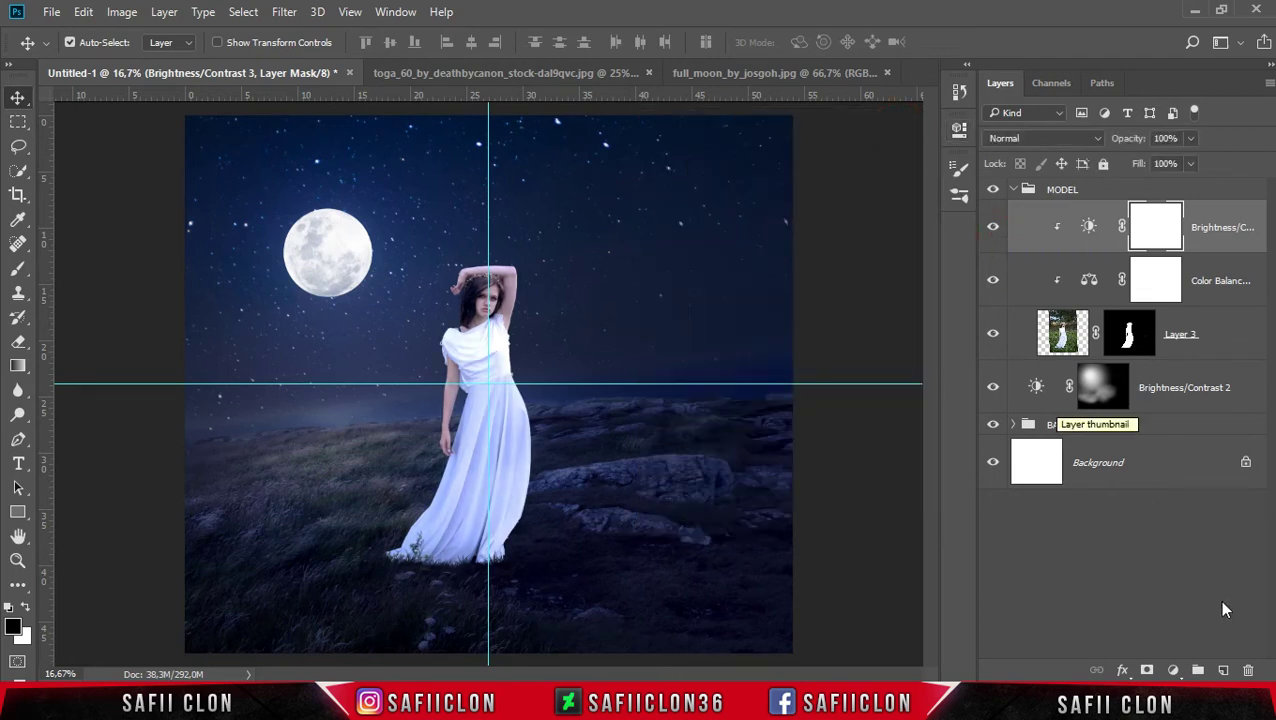
left_click(1225, 671)
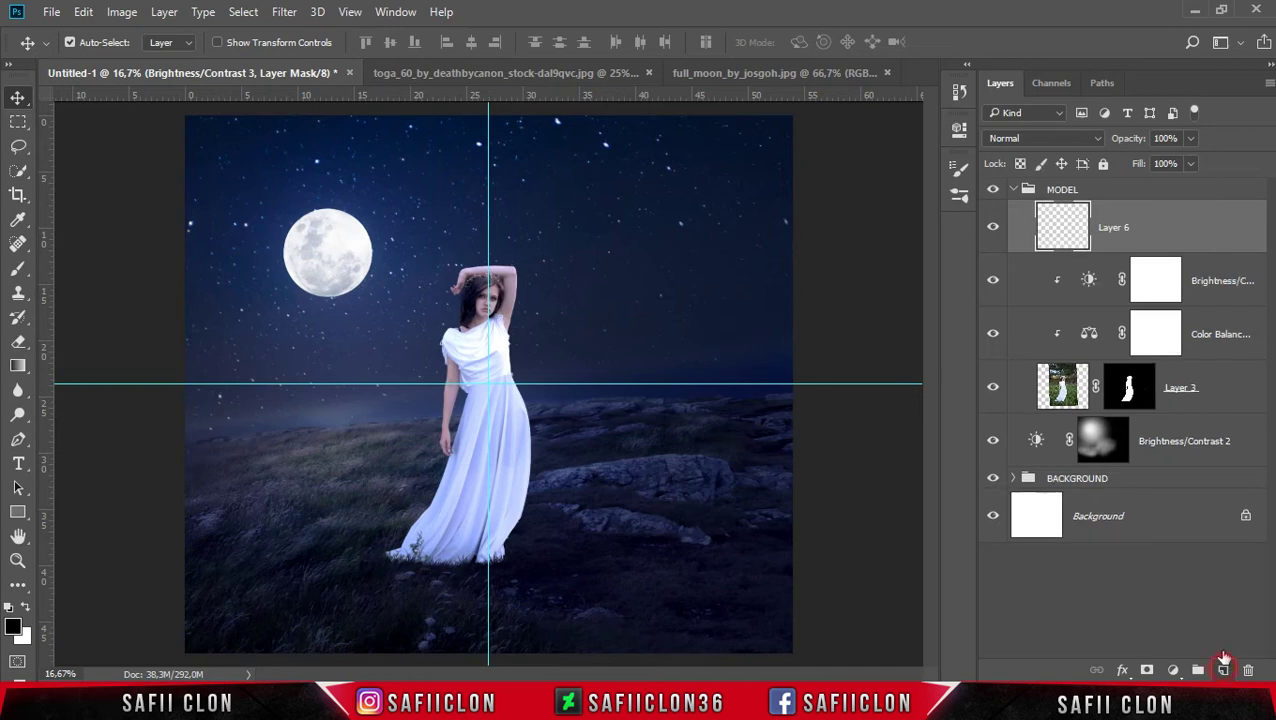
Step: Clip the new Layer 6 to the model and fill it with 50% gray
right_click(1160, 222)
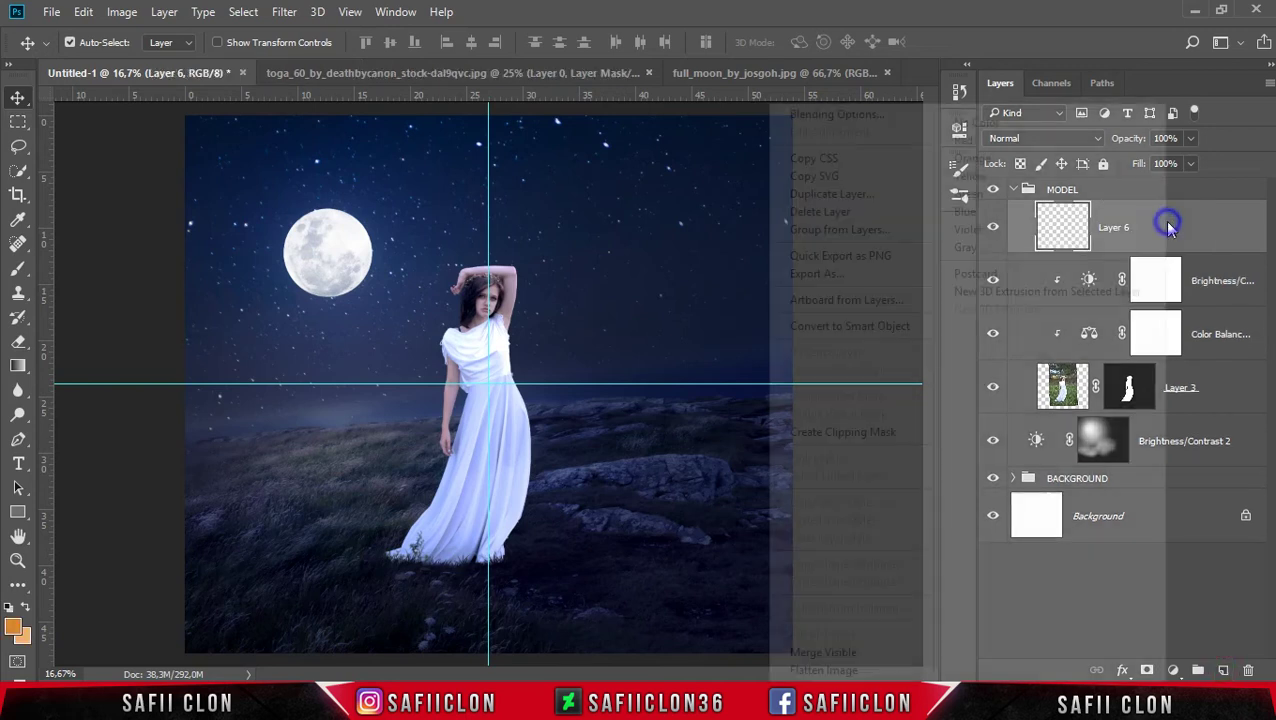
left_click(849, 432)
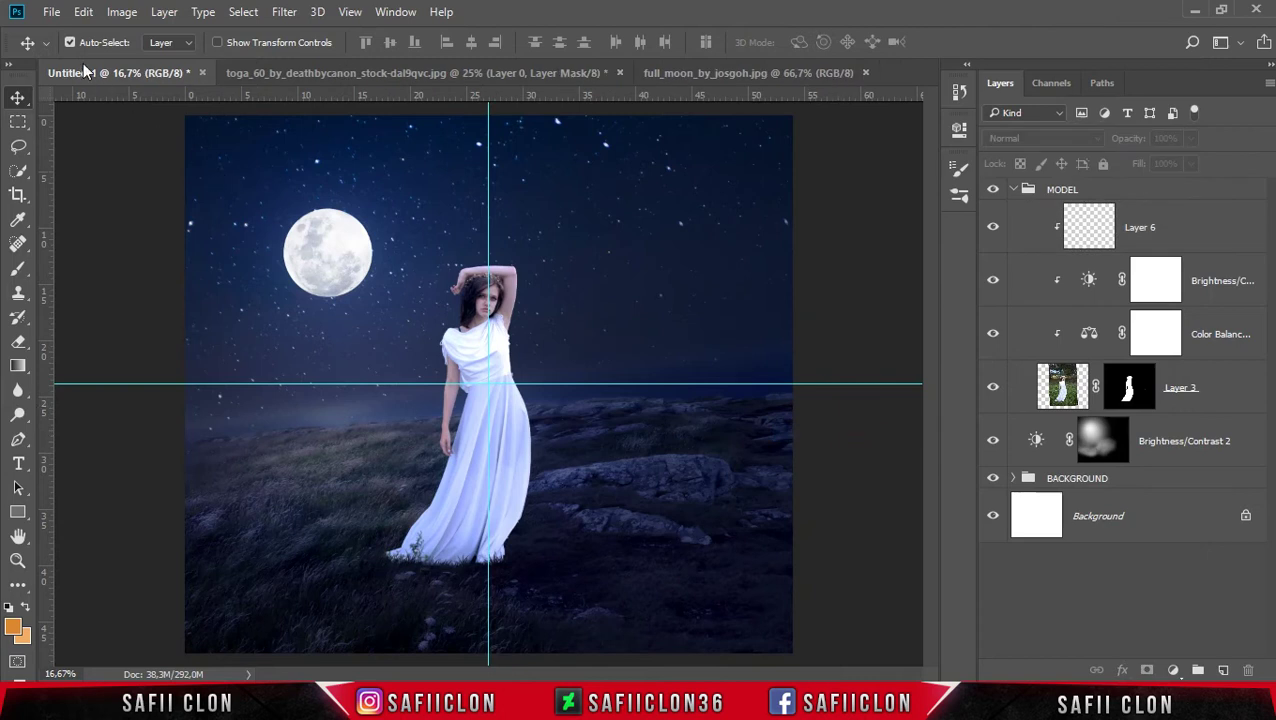
left_click(81, 14)
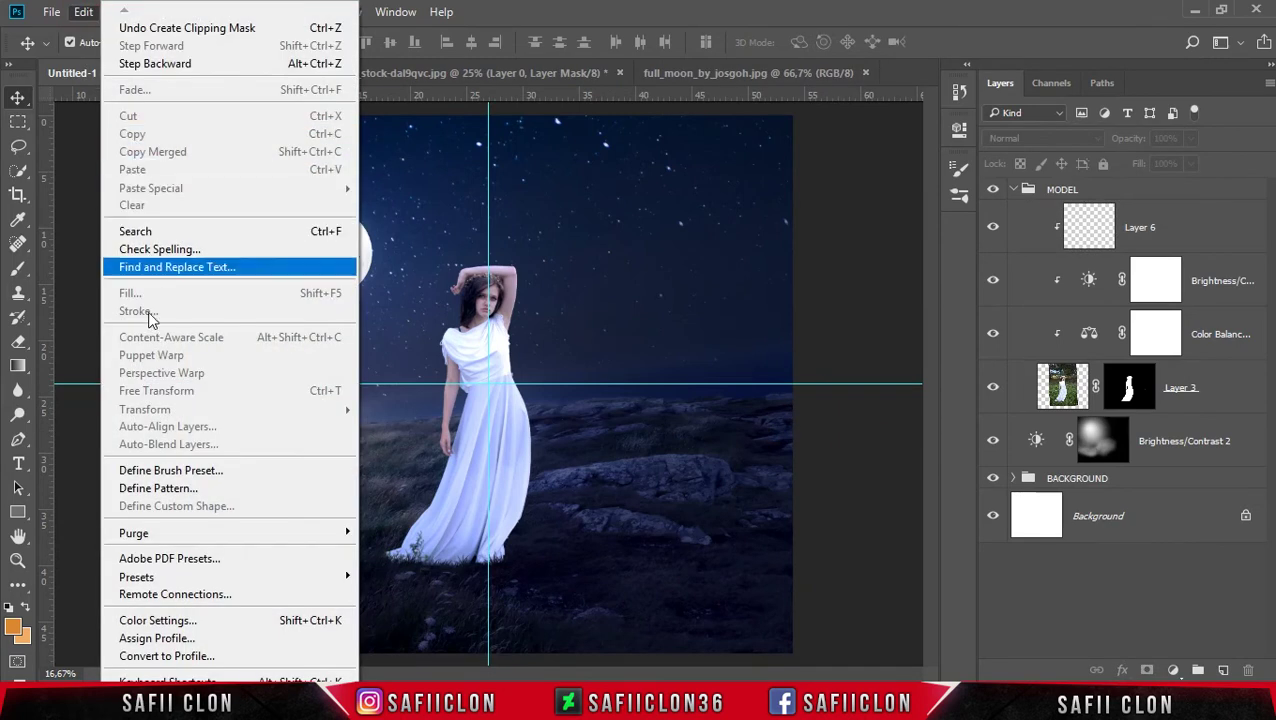
left_click(1186, 237)
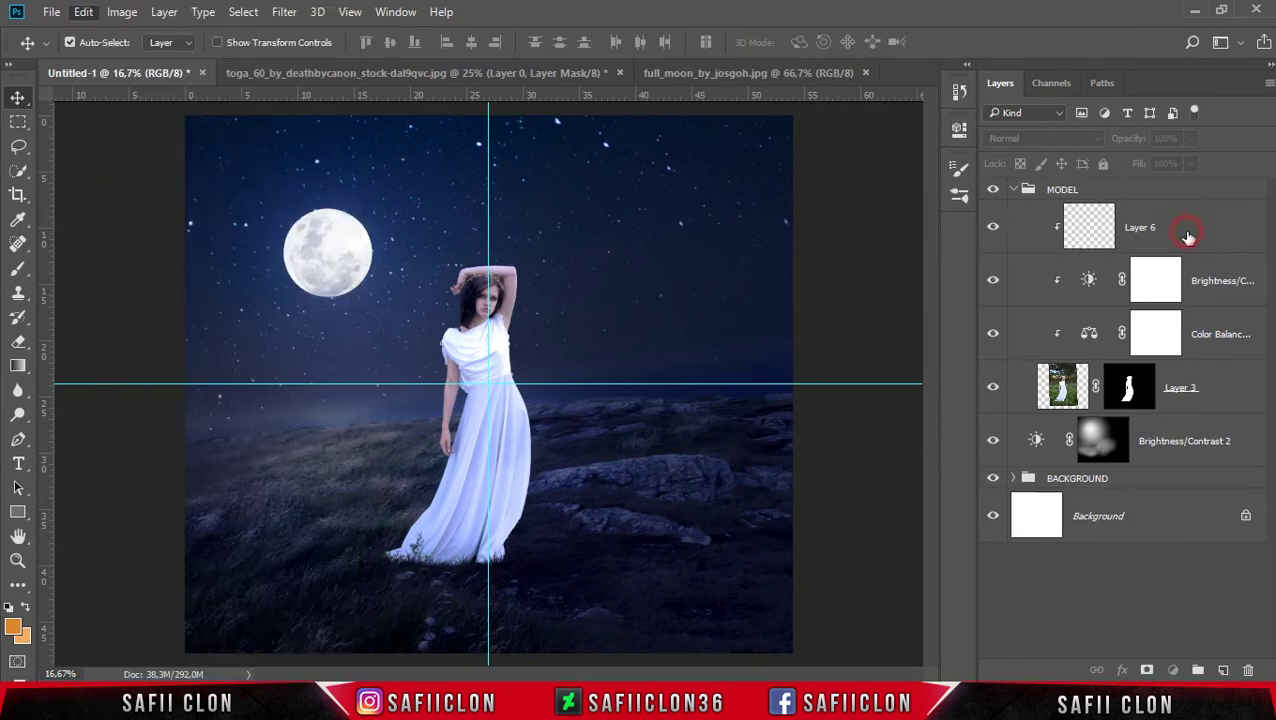
left_click(83, 12)
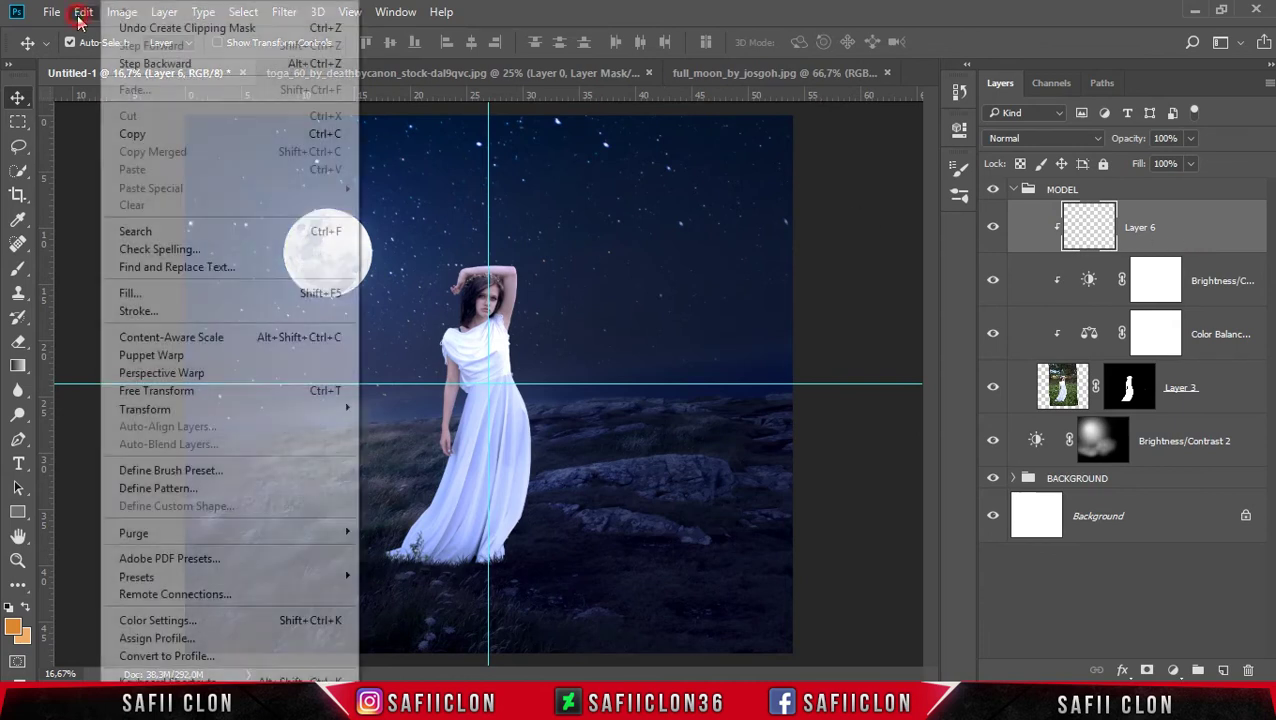
left_click(189, 298)
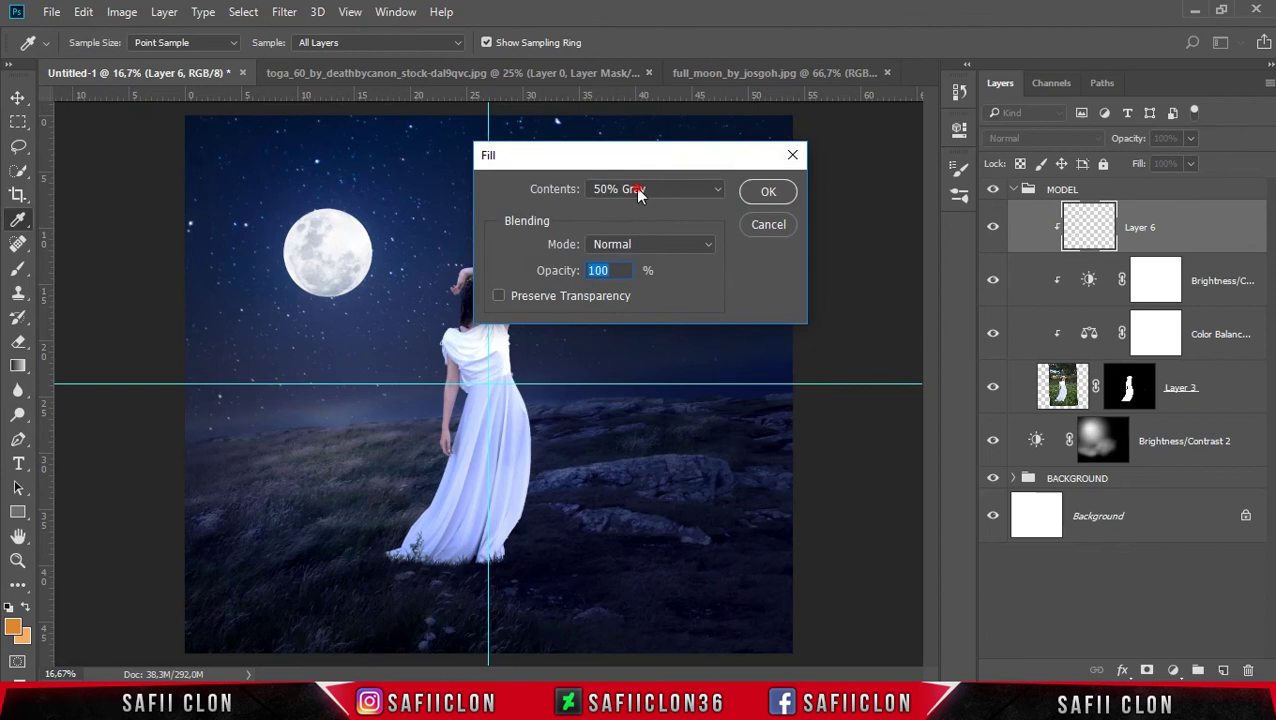
left_click(638, 193)
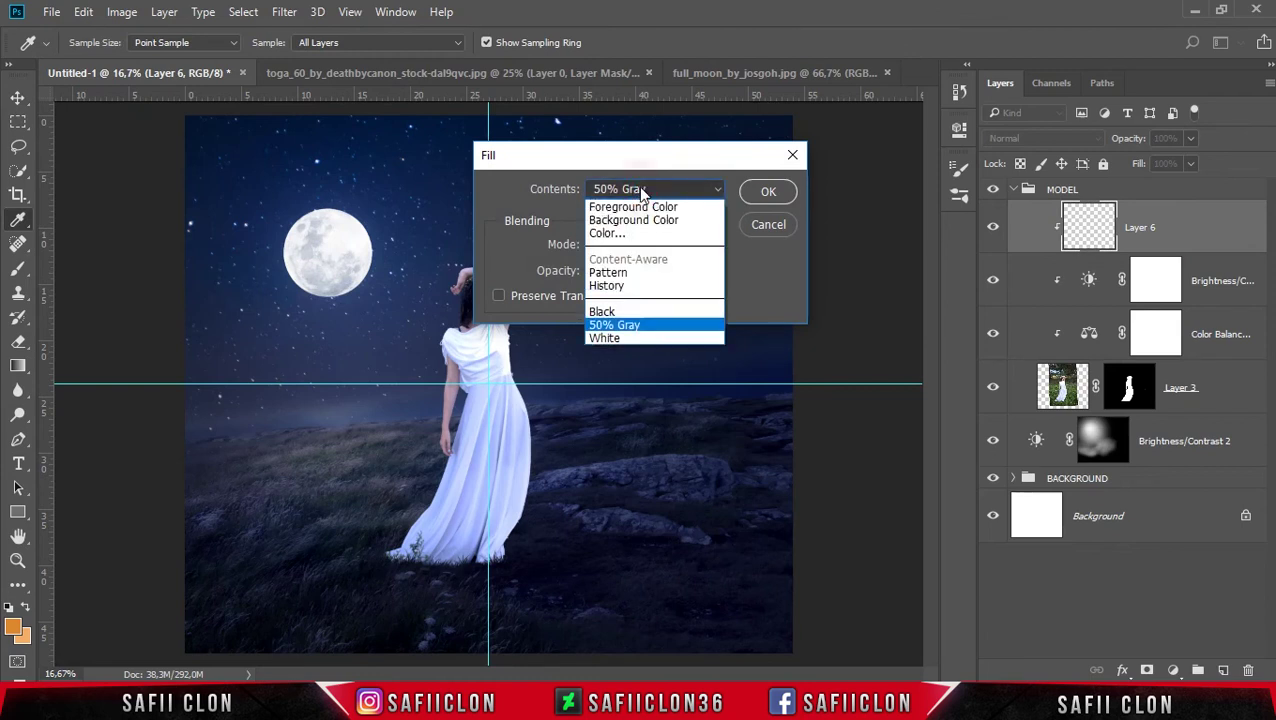
left_click(641, 331)
left_click(765, 193)
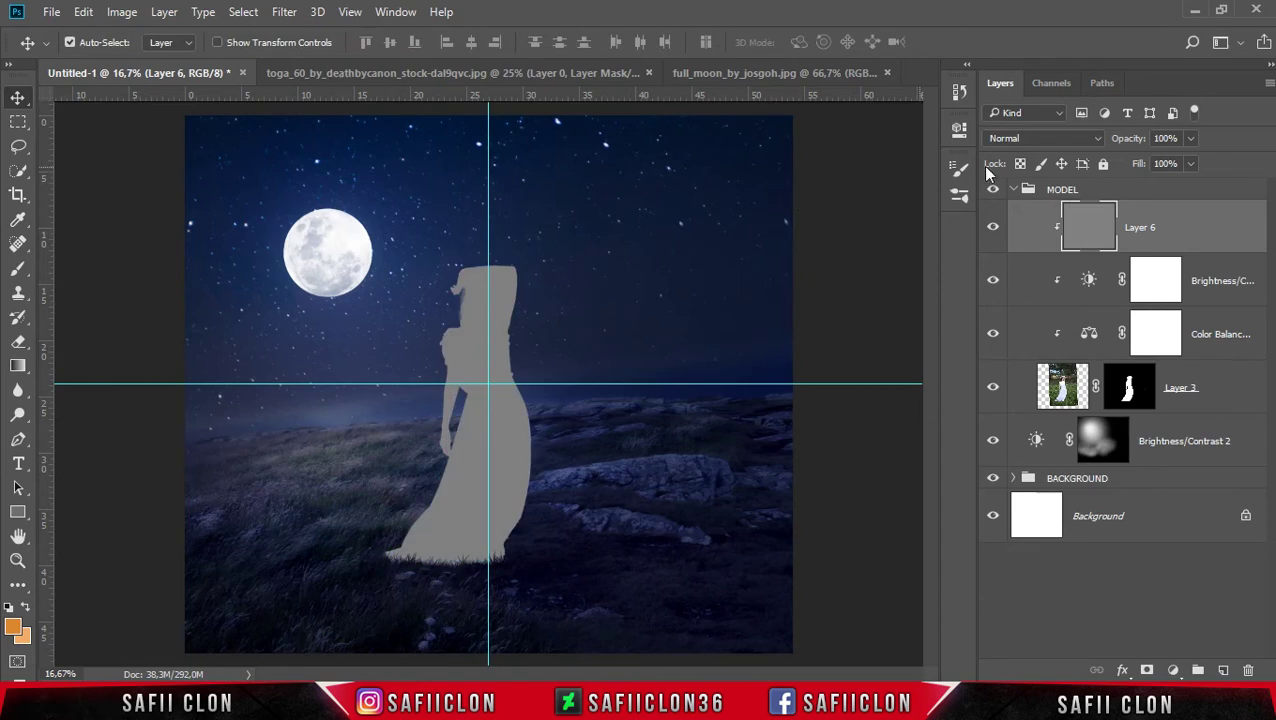
Step: Set Layer 6's blend mode to Soft Light
left_click(1035, 138)
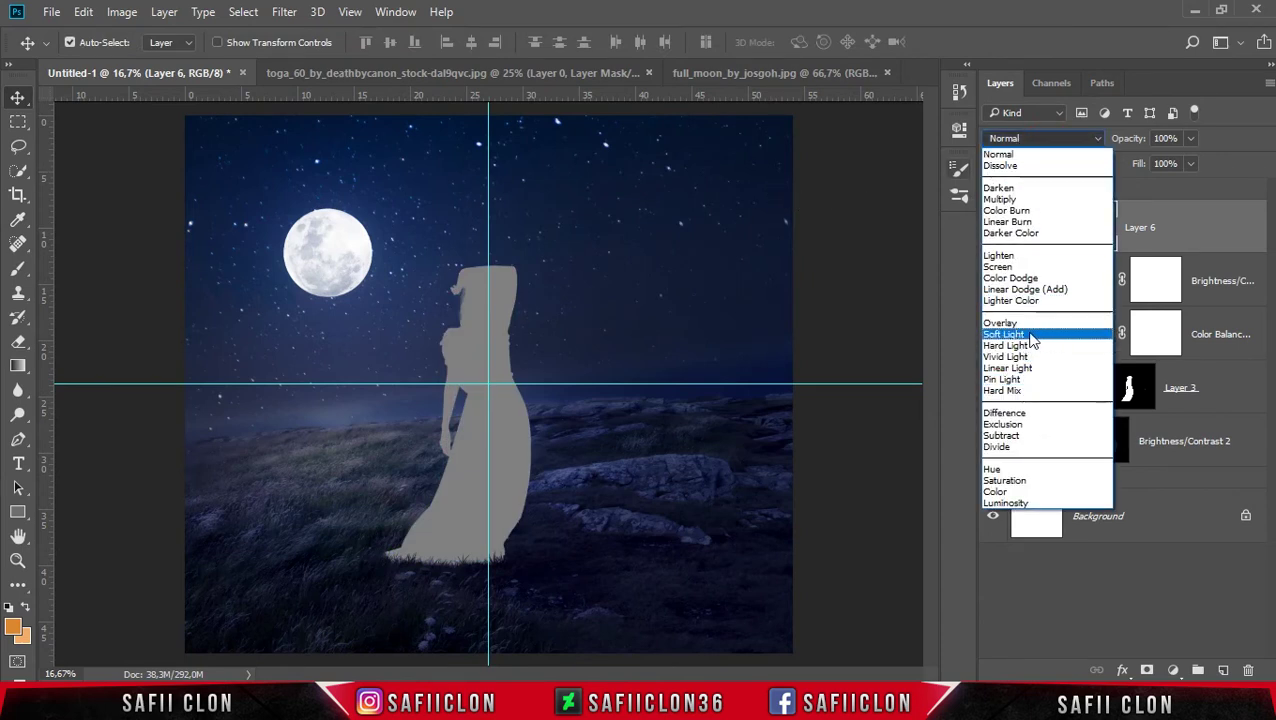
left_click(1049, 338)
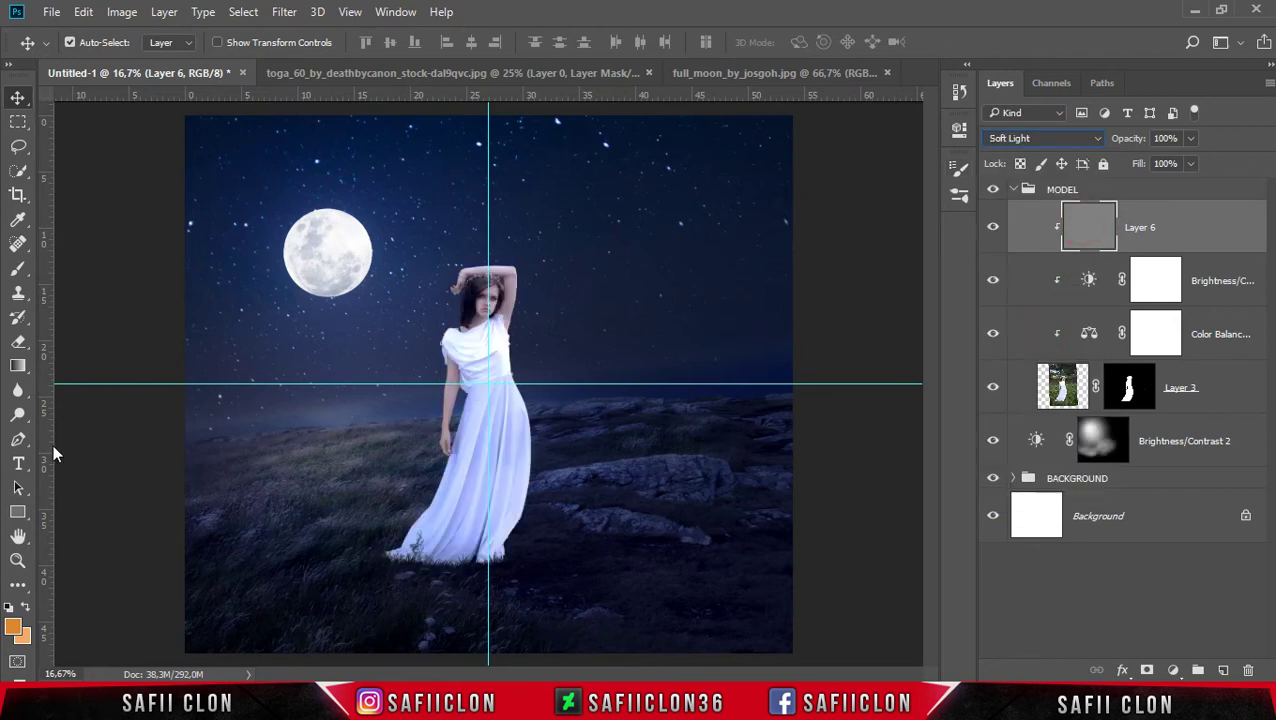
left_click(18, 418)
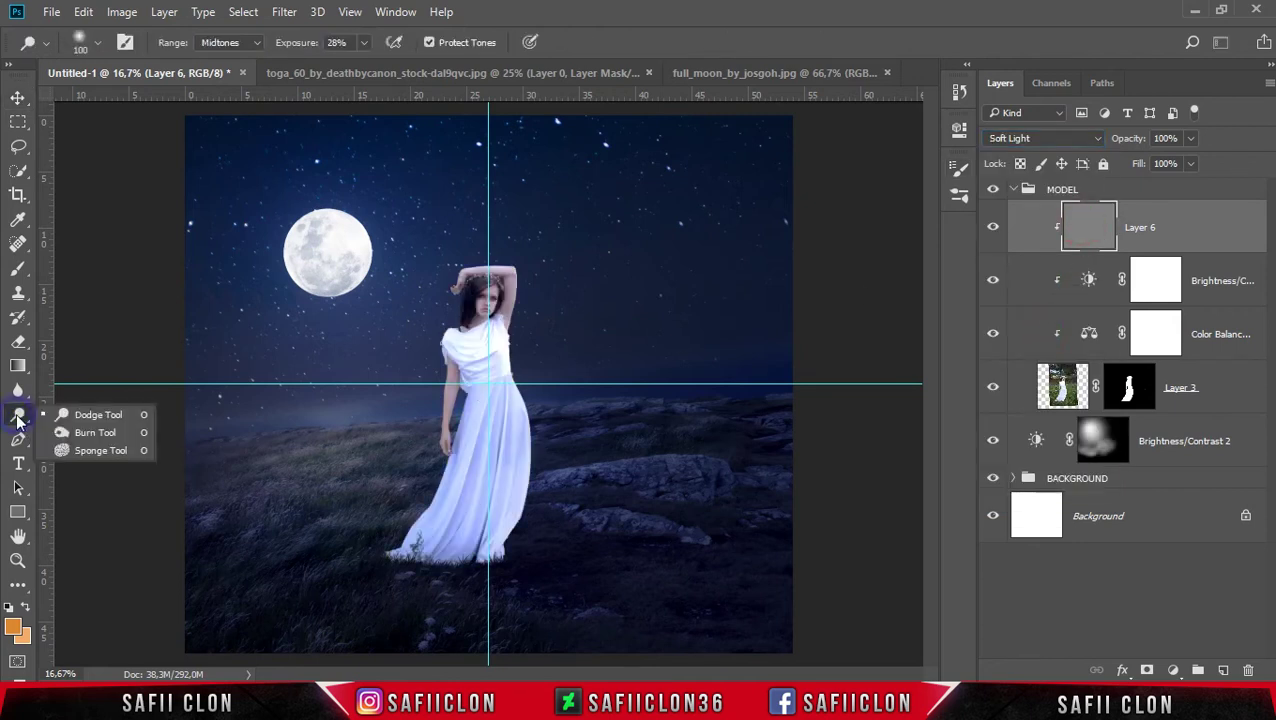
Step: Set the Dodge tool to a 183 px brush with 25% exposure
left_click(96, 416)
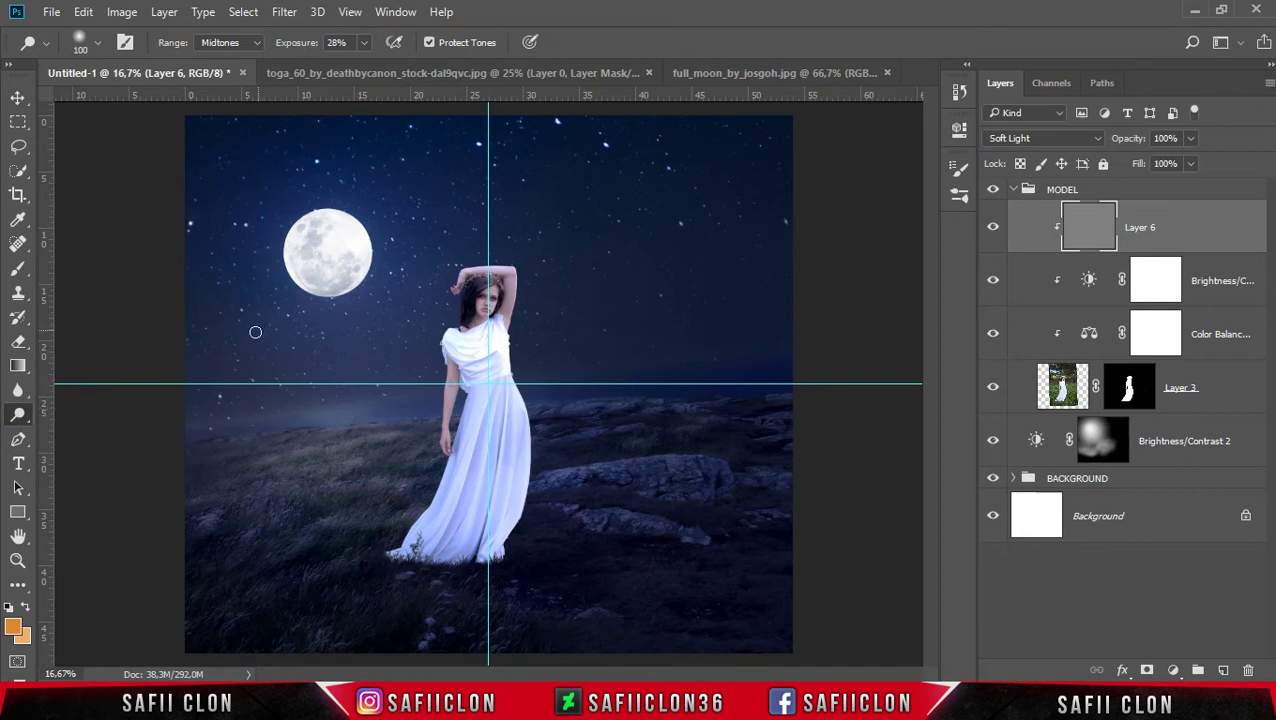
left_click(97, 43)
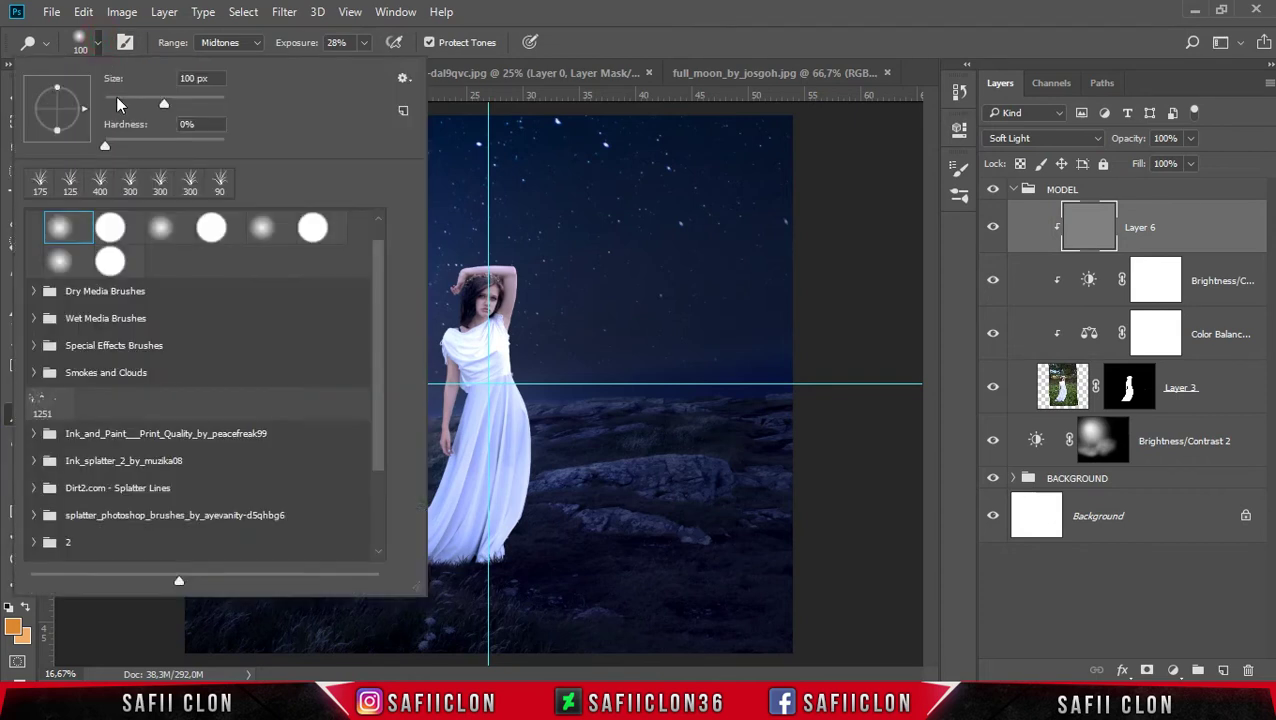
left_click_drag(181, 101, 188, 102)
left_click(365, 44)
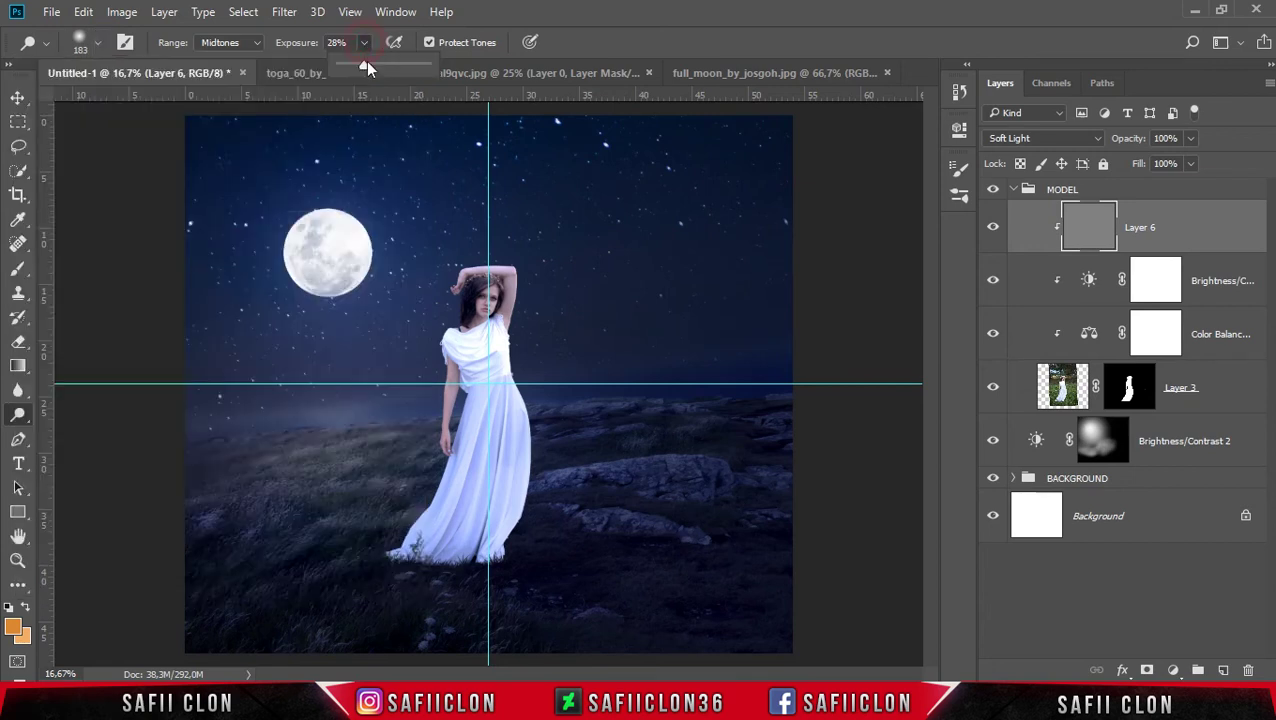
left_click_drag(363, 66, 360, 66)
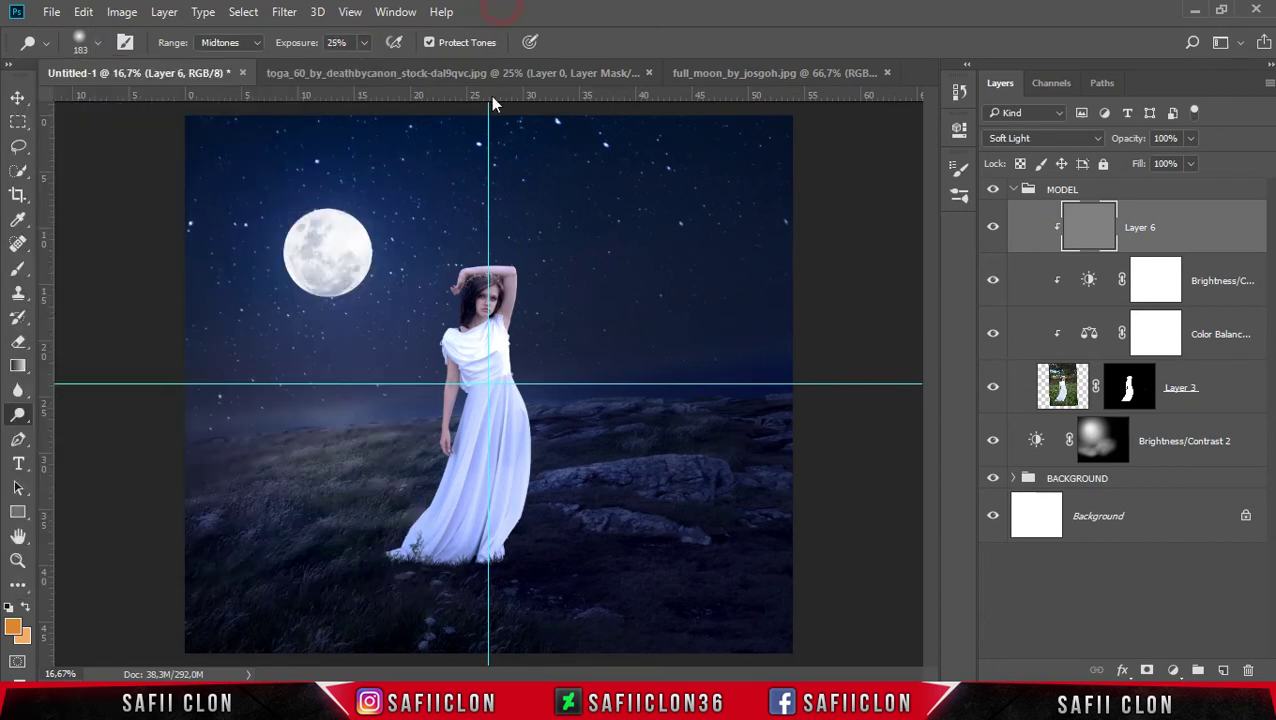
Step: Dodge the model's hair and white dress to brighten them
key("bracketright")
key("bracketright")
mouse_move(455, 287)
left_mouse_down()
mouse_move(421, 359)
mouse_move(430, 437)
mouse_move(370, 541)
mouse_move(433, 447)
left_mouse_up()
key("bracketleft")
mouse_move(461, 260)
left_mouse_down()
mouse_move(389, 281)
mouse_move(533, 421)
mouse_move(513, 544)
left_mouse_up()
key("bracketleft")
key("bracketleft")
key("bracketleft")
key("bracketleft")
left_click_drag(470, 512, 498, 520)
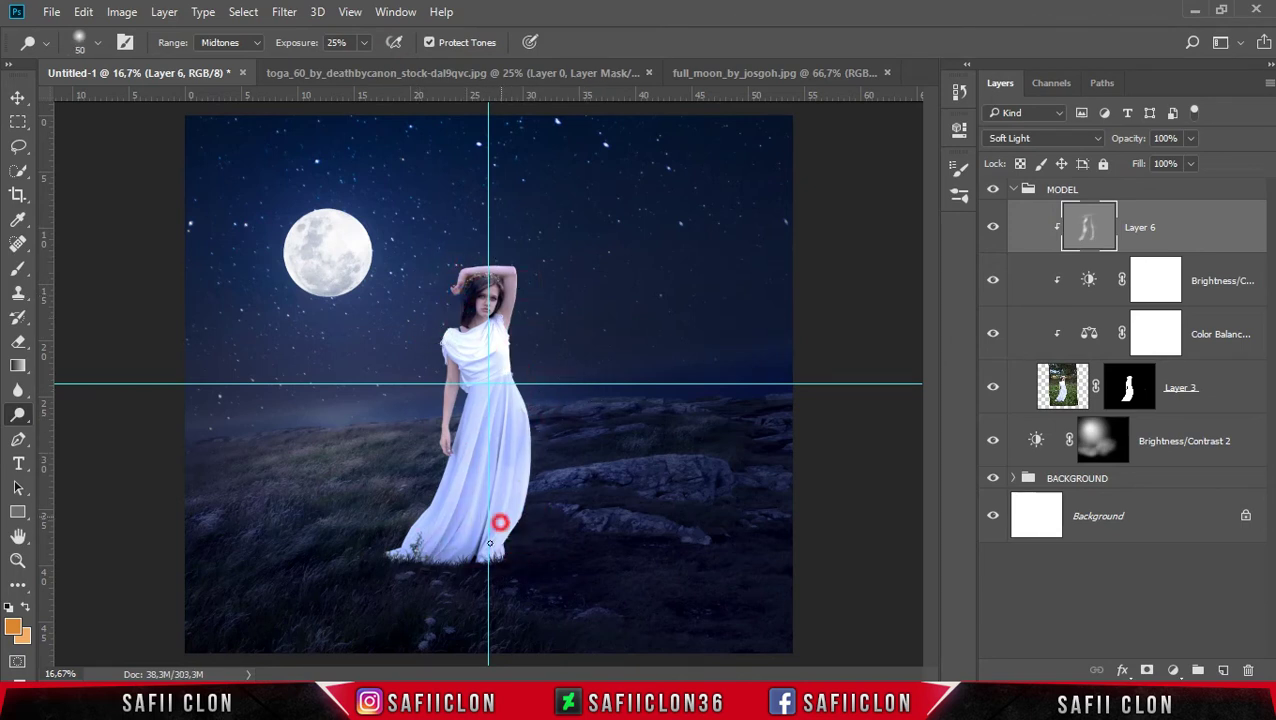
Step: Burn the dress hem, the chest and the hair around the head
right_click(18, 413)
left_click(85, 432)
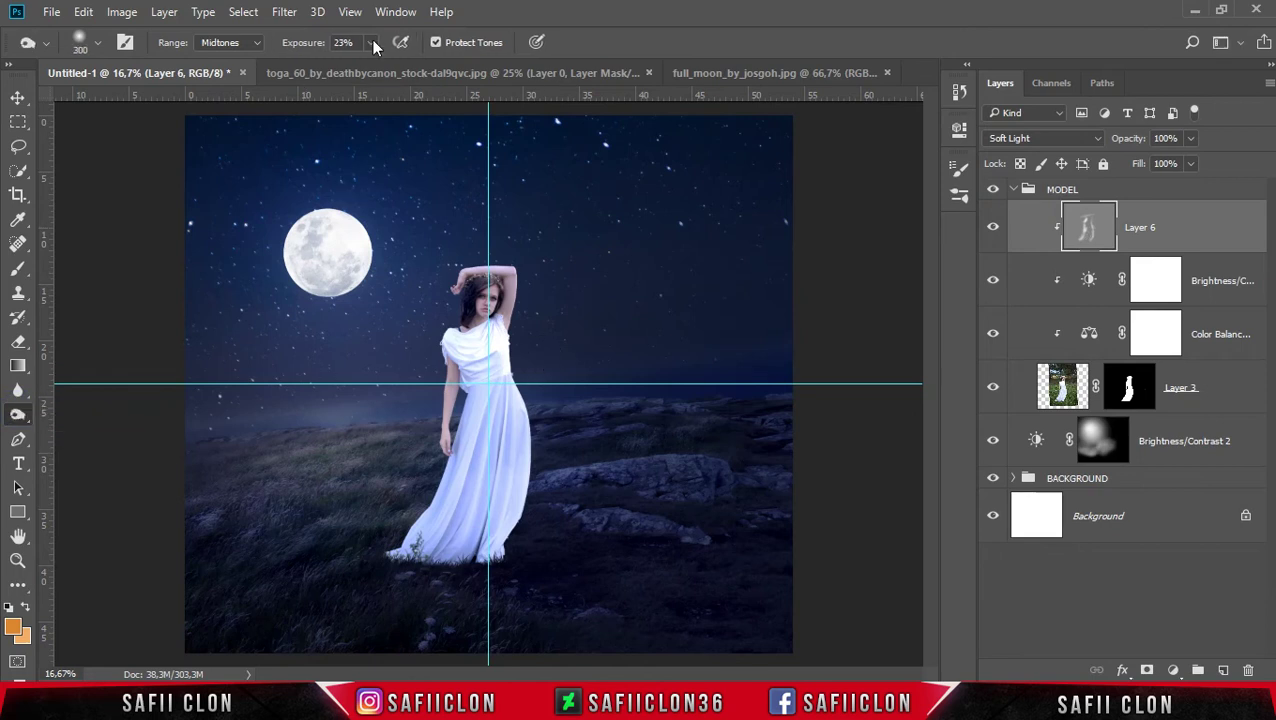
key("bracketleft")
left_click_drag(399, 561, 457, 566)
key("bracketleft")
key("bracketleft")
mouse_move(498, 337)
left_mouse_down()
mouse_move(478, 346)
mouse_move(490, 350)
left_mouse_up()
key("bracketleft")
key("bracketleft")
left_click_drag(490, 277, 501, 281)
key("bracketright")
key("bracketright")
key("bracketright")
mouse_move(490, 336)
left_mouse_down()
mouse_move(486, 388)
mouse_move(507, 421)
mouse_move(487, 444)
left_mouse_up()
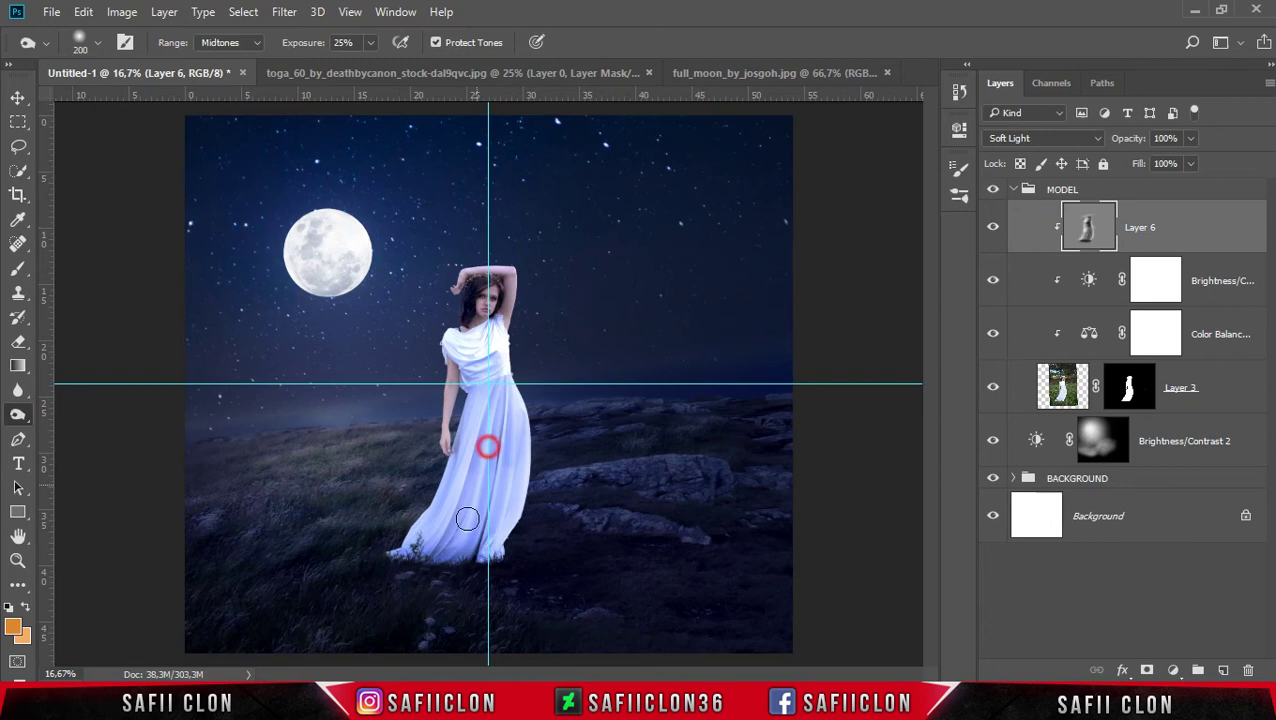
Step: Toggle Layer 6's visibility to compare the shading before and after
left_click(994, 228)
left_click(994, 228)
left_click(995, 228)
left_click(1210, 393)
Step: Add a Color Dodge Inner Shadow effect to Layer 3 through Blending Options
right_click(1210, 384)
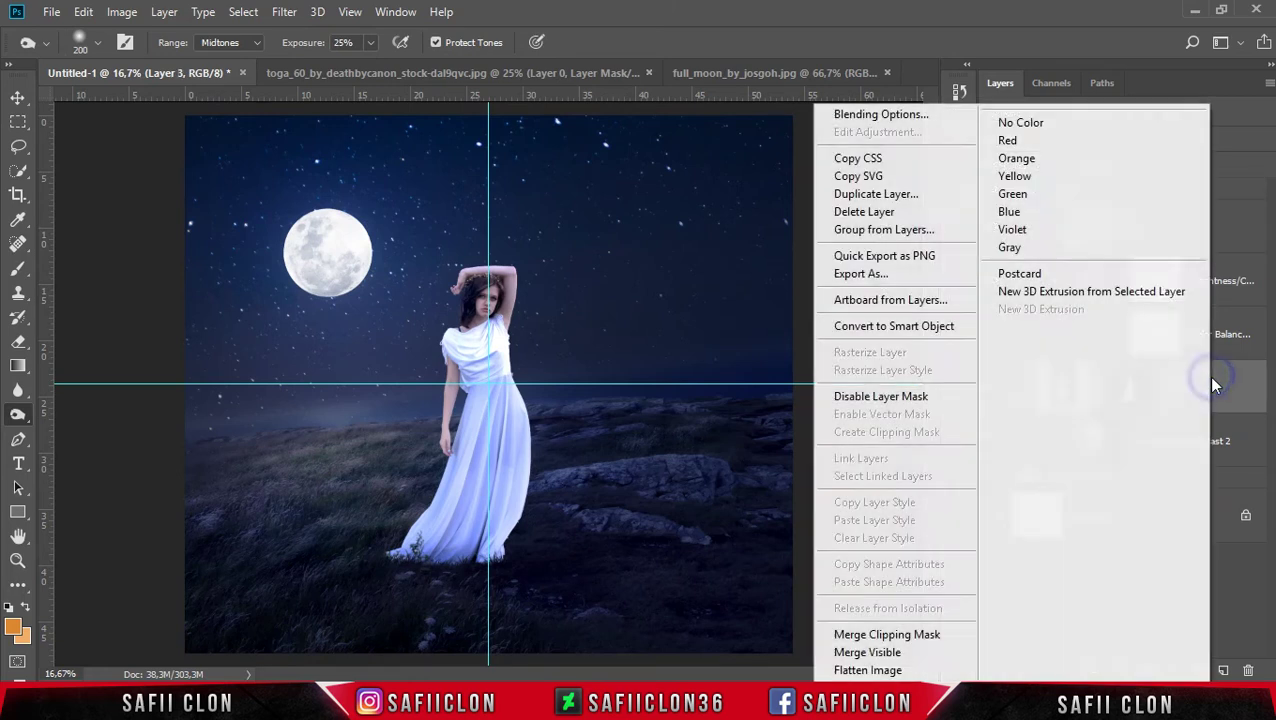
left_click(894, 111)
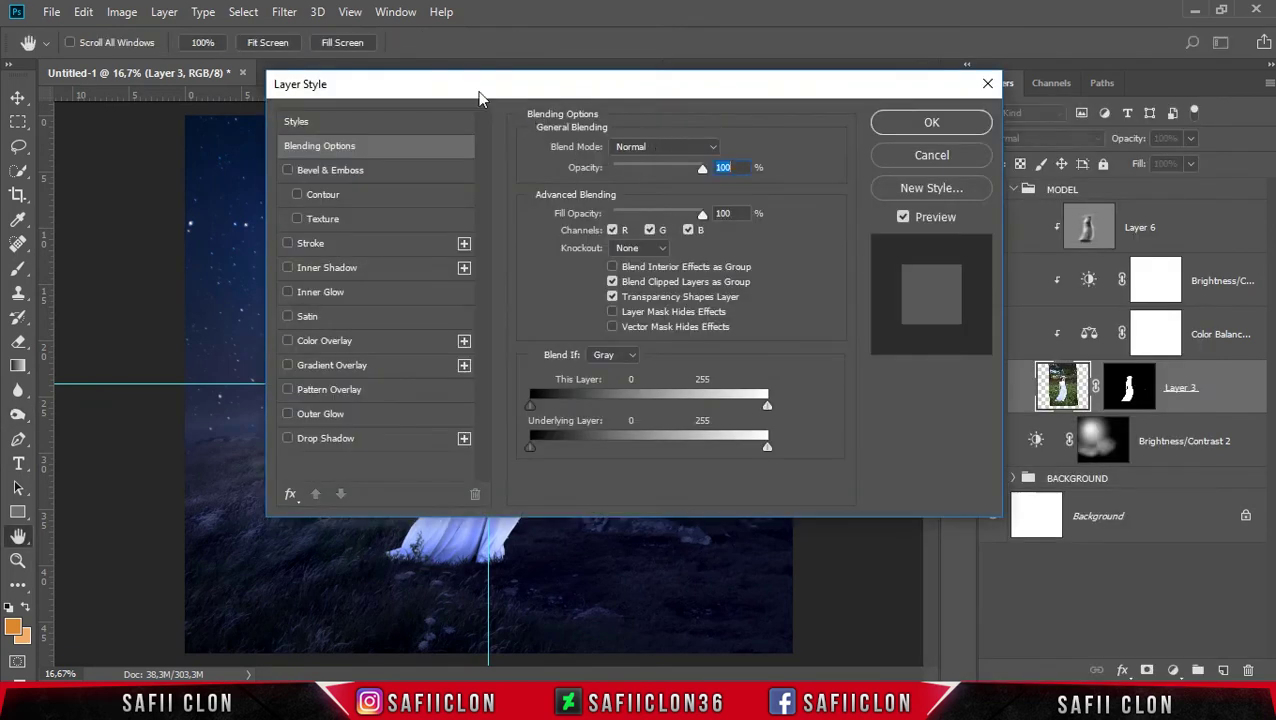
left_click_drag(478, 96, 810, 152)
key("ctrl+plus")
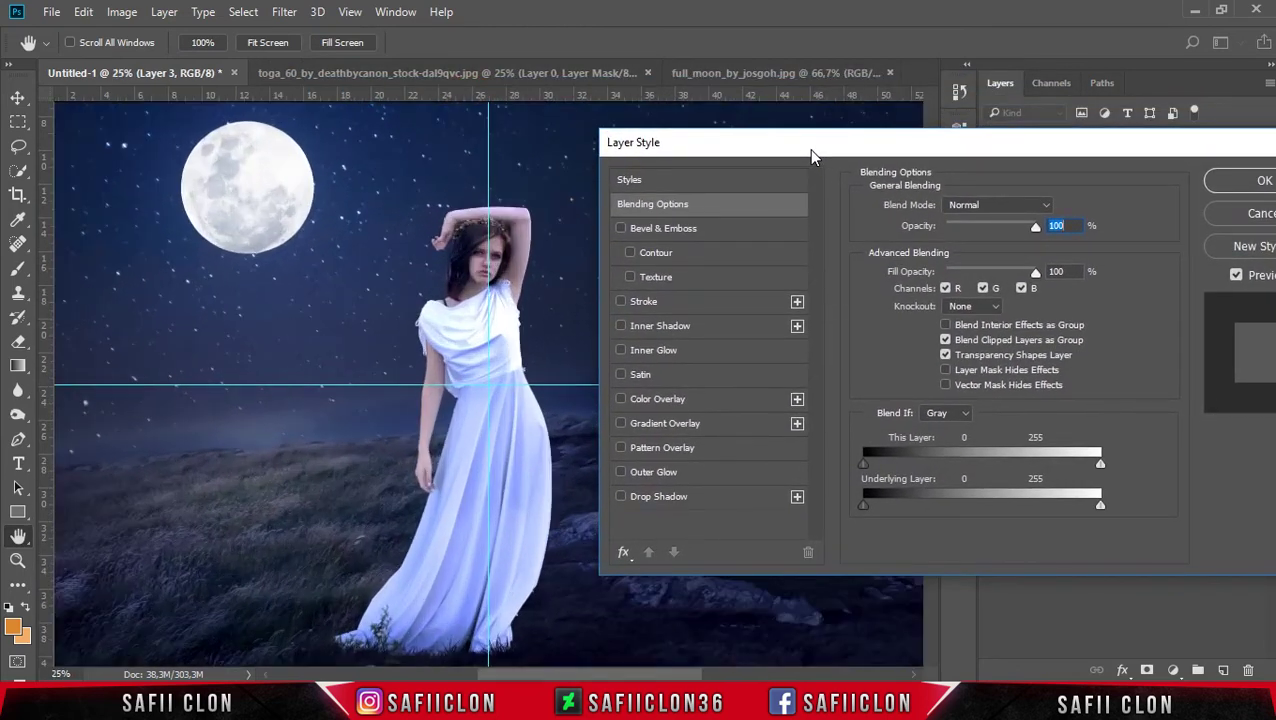
left_click(701, 322)
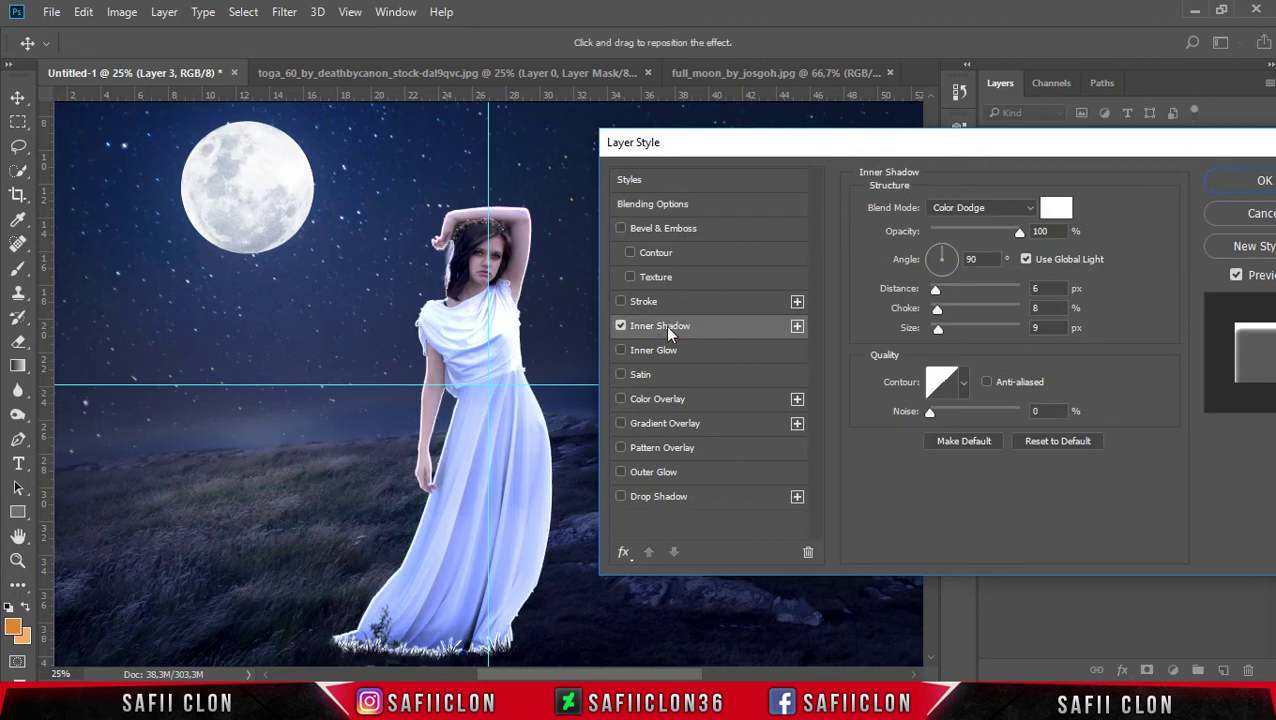
left_click(980, 207)
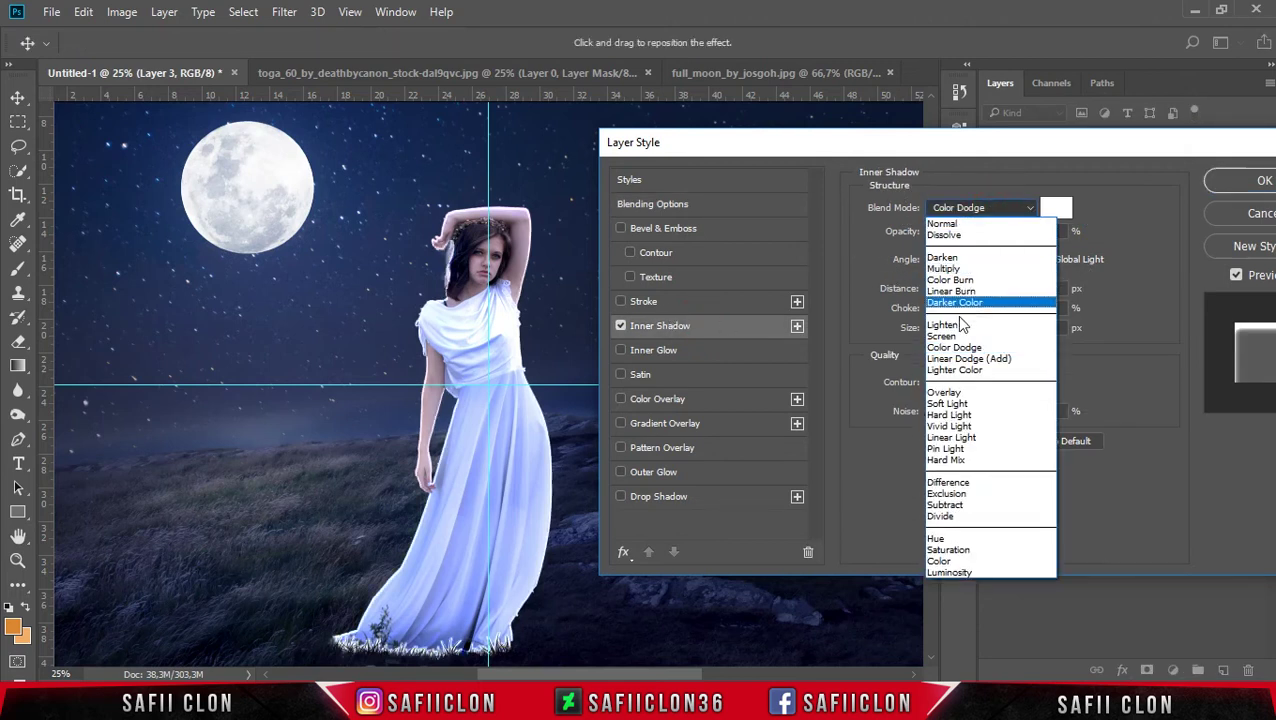
left_click(962, 349)
Step: Set the inner shadow colour to pure white at 100% opacity
left_click(1056, 208)
left_click(769, 189)
left_click_drag(769, 189, 752, 178)
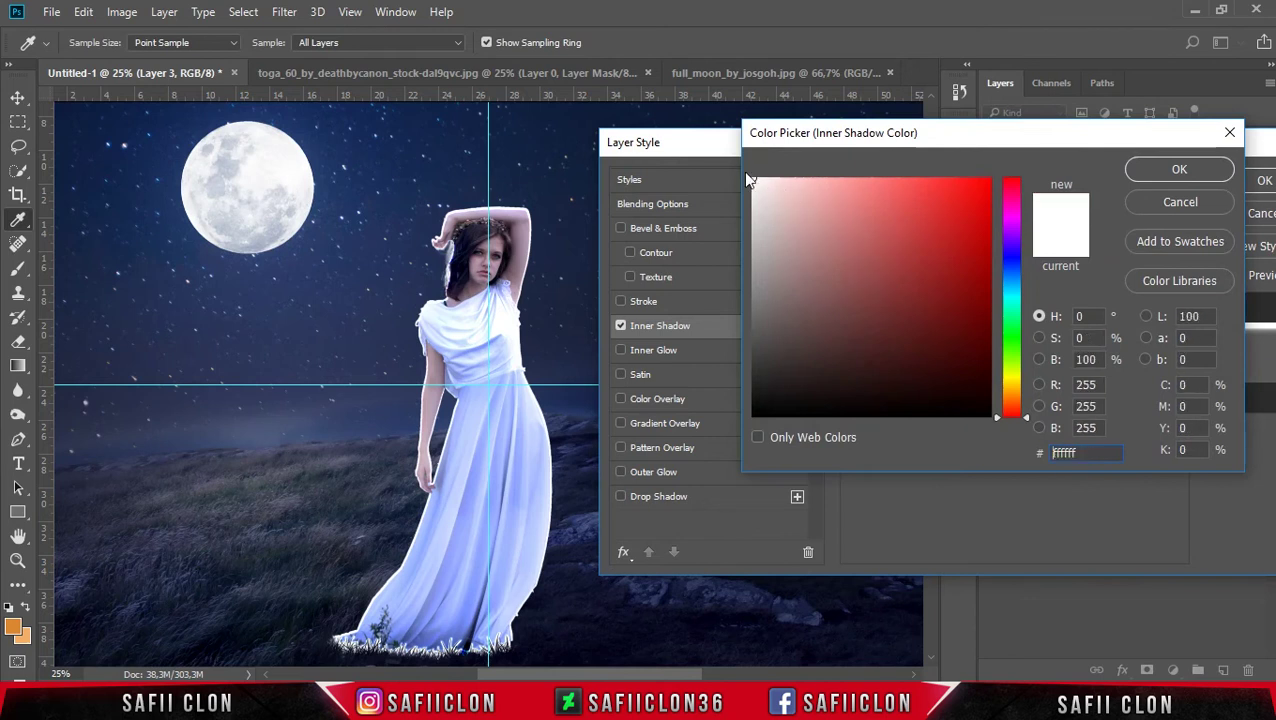
left_click(1179, 171)
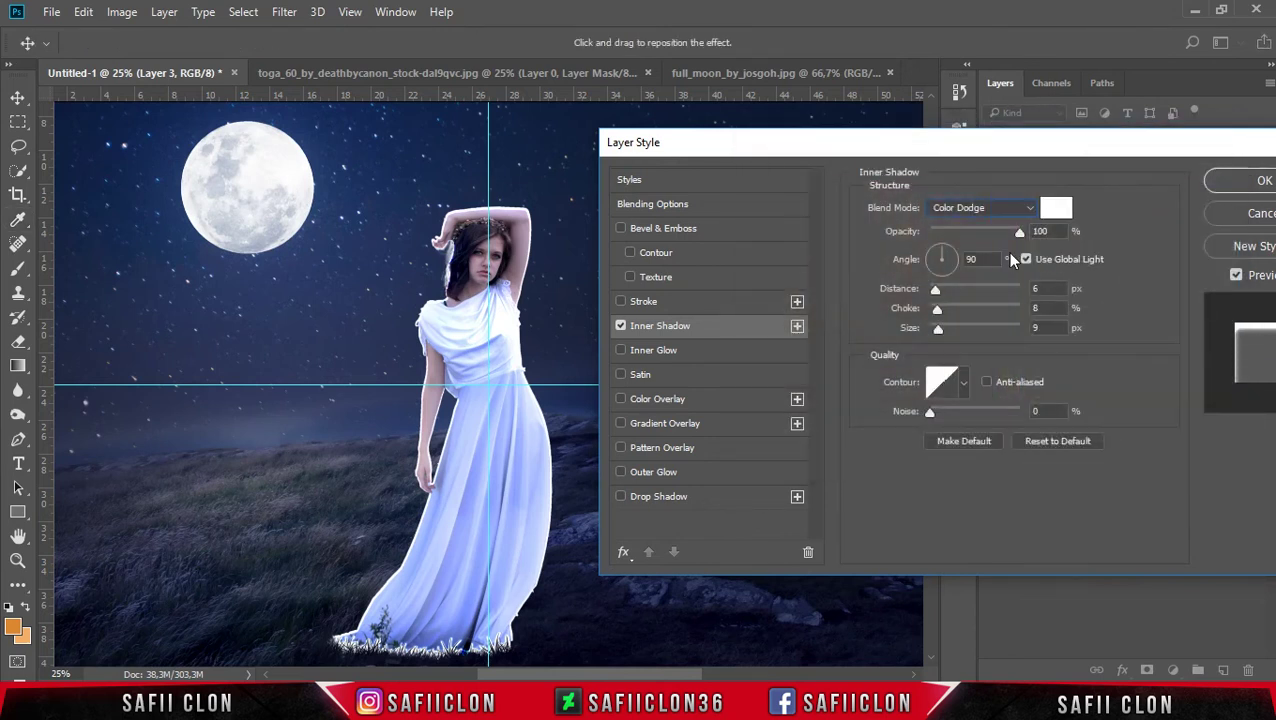
left_click_drag(995, 238, 1005, 260)
Step: Adjust the inner shadow angle, settling at about 113°
left_click_drag(943, 256, 940, 256)
left_click(935, 290)
left_click(1041, 327)
left_click(940, 254)
left_click(930, 261)
left_click(930, 262)
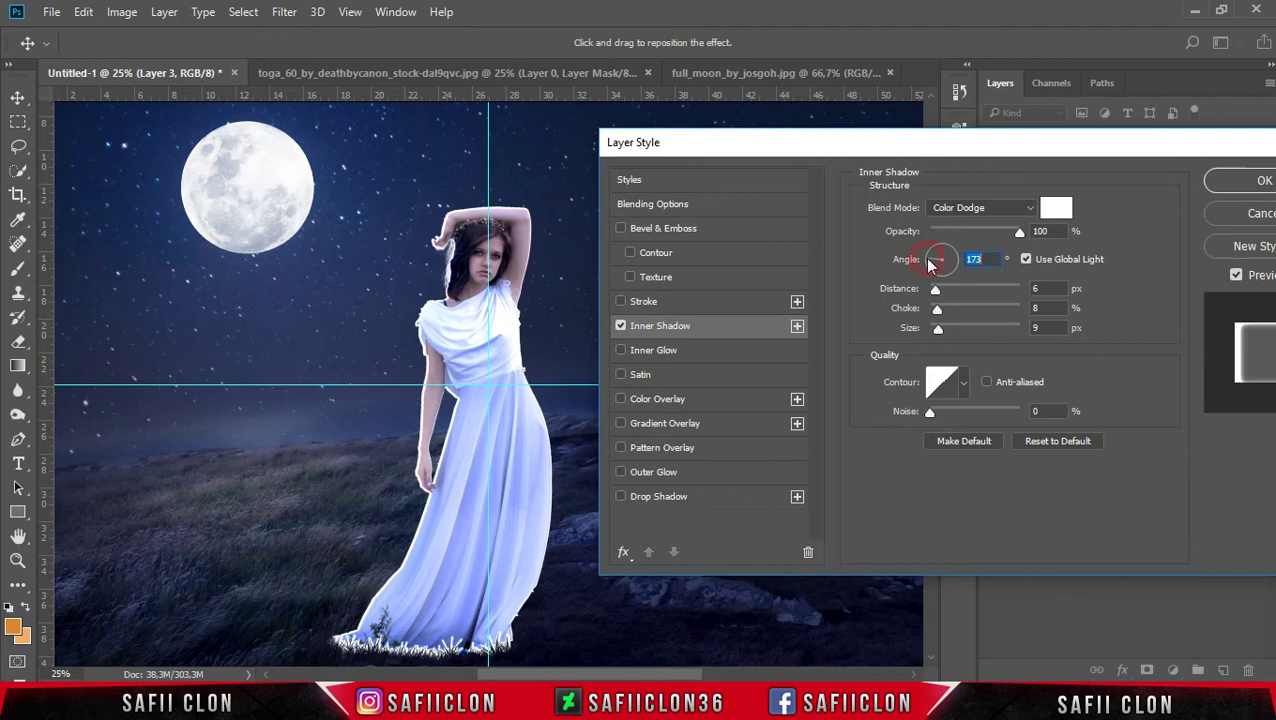
left_click(936, 255)
left_click(937, 254)
left_click(944, 254)
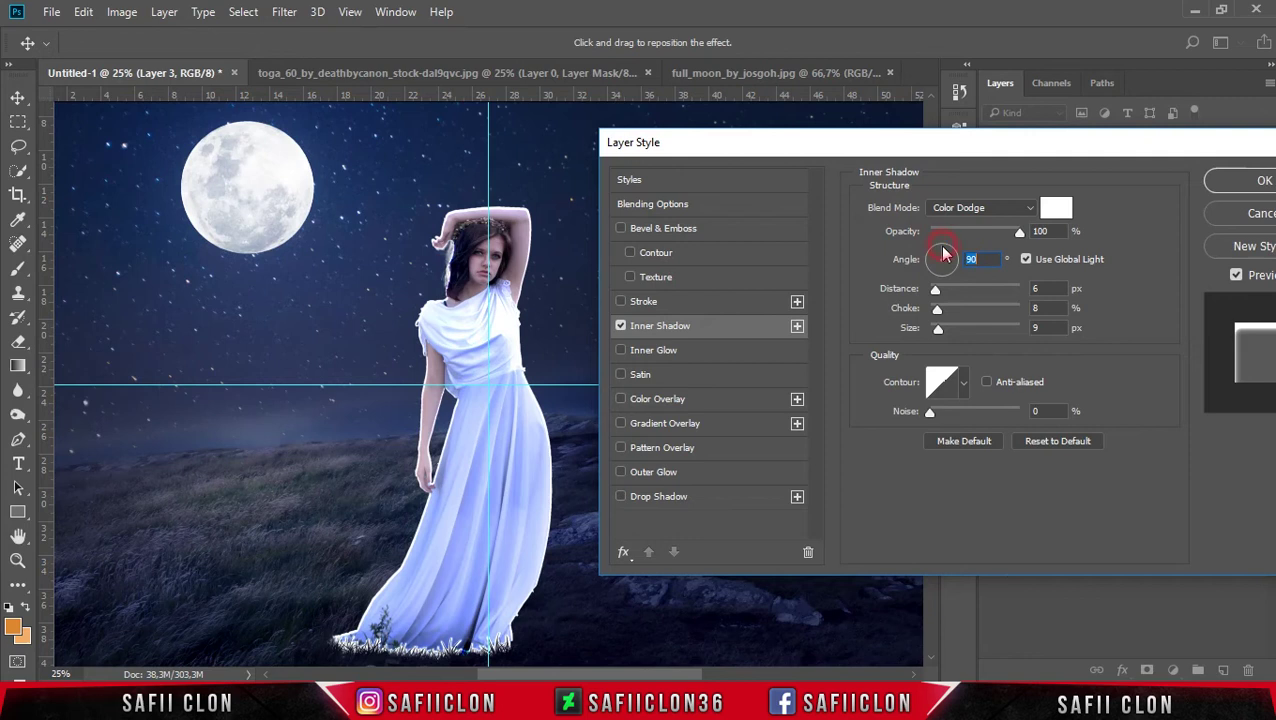
left_click(947, 256)
left_click_drag(941, 258, 937, 260)
Step: Set the inner shadow distance to 12 px and apply the layer style
left_click_drag(937, 293, 934, 331)
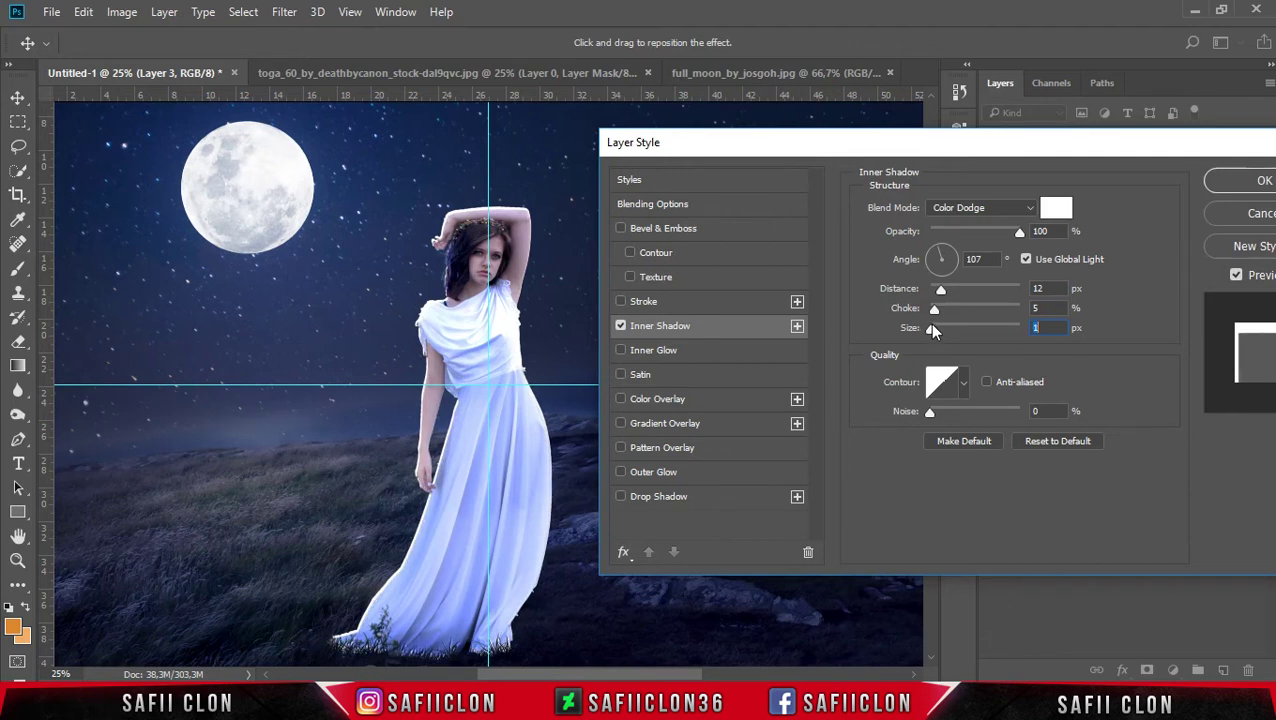
left_click_drag(1098, 150, 1006, 170)
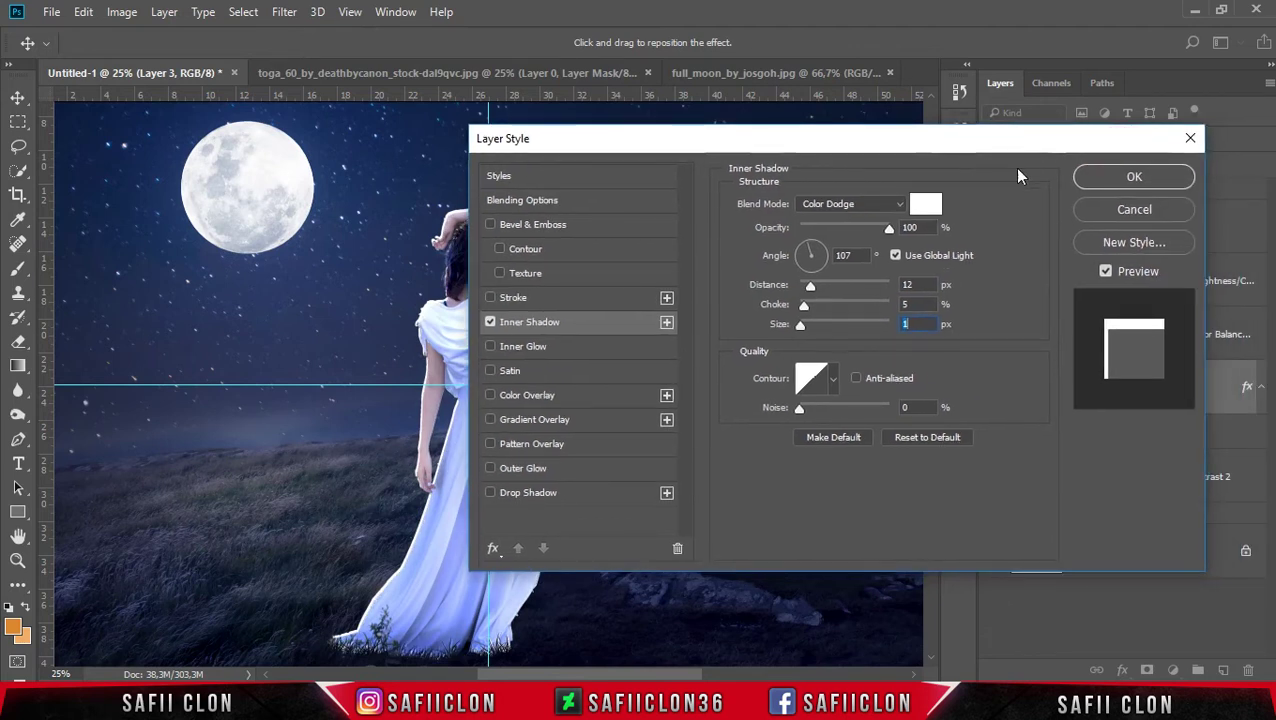
left_click(1135, 180)
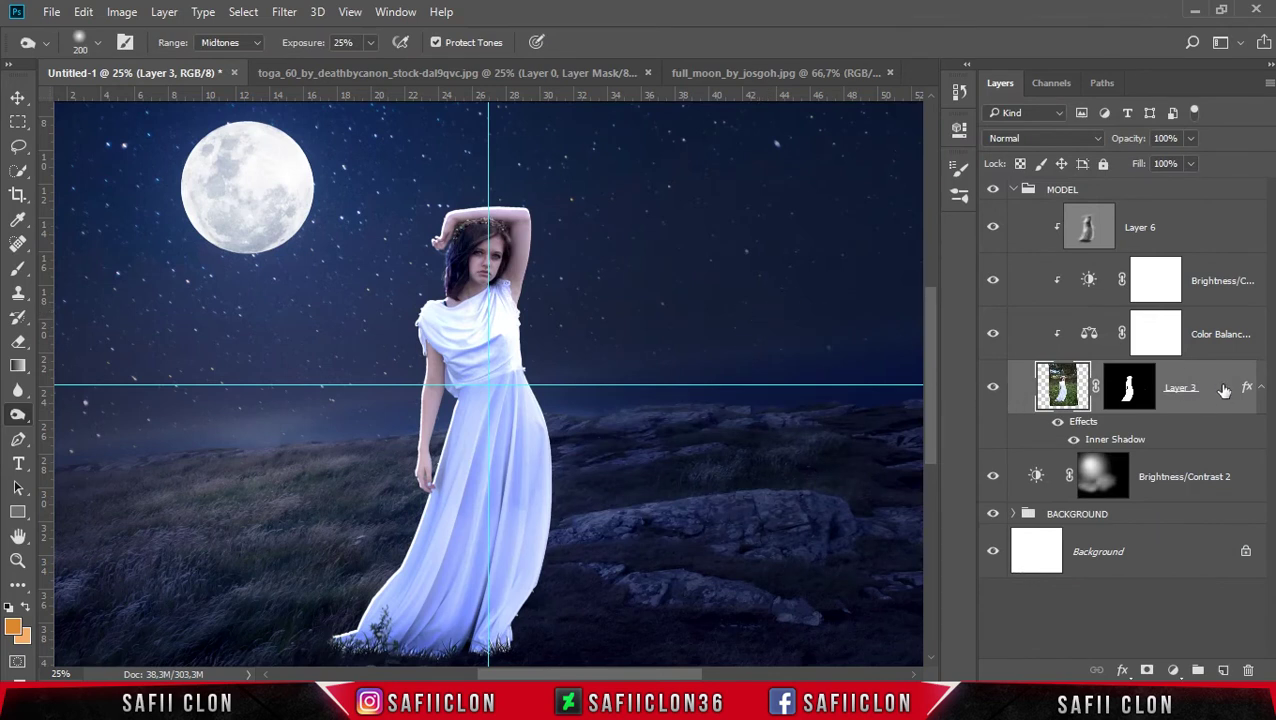
Step: Split Layer 3's Inner Shadow effect into its own Color Dodge layer and add a mask
right_click(1116, 442)
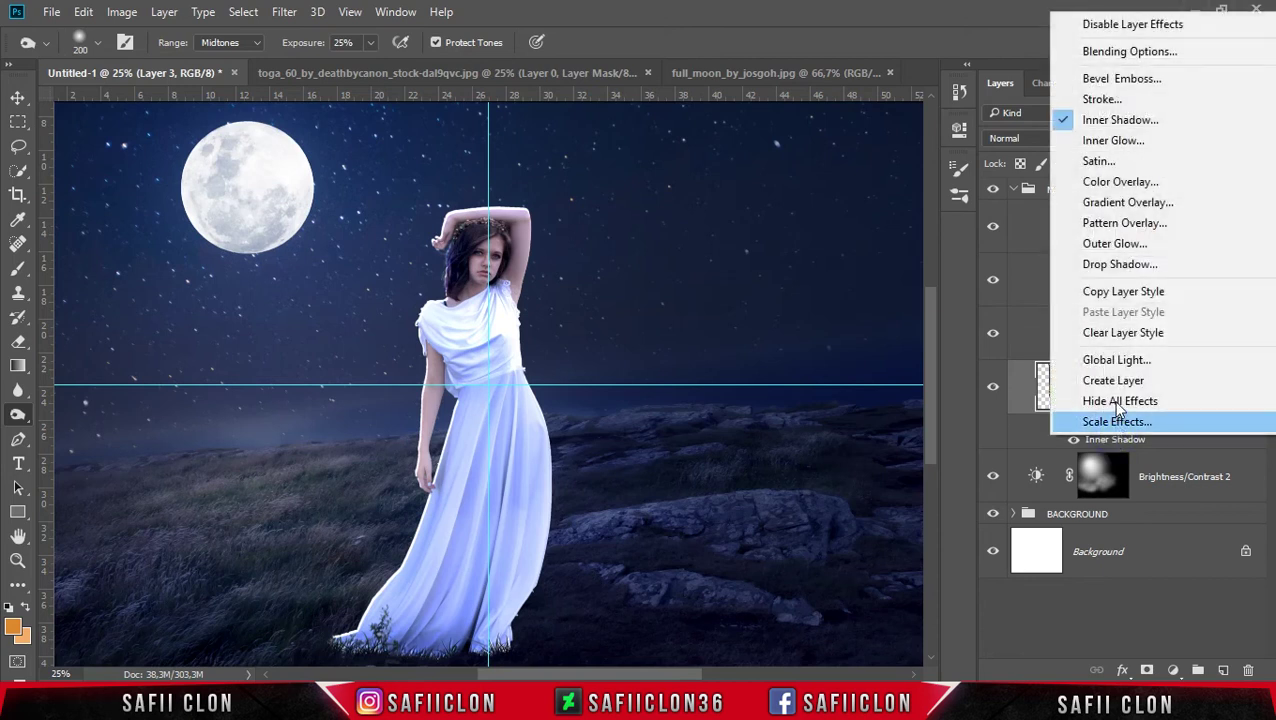
left_click(1131, 381)
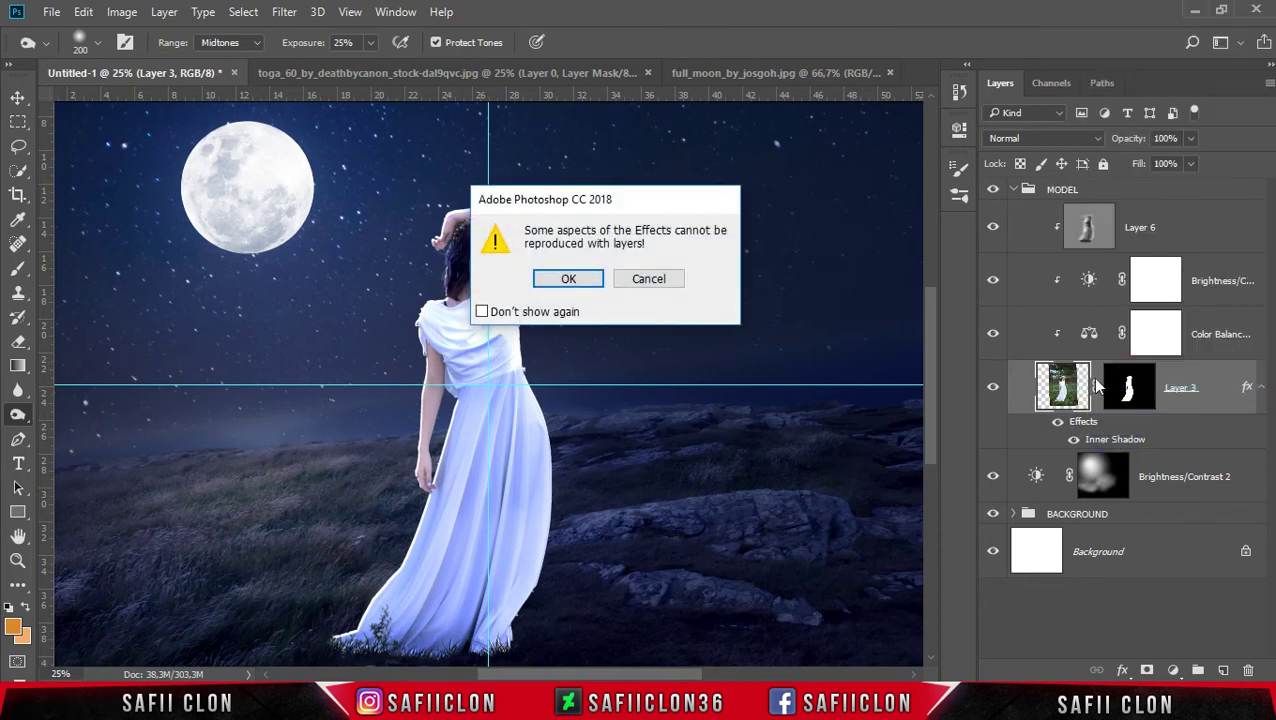
left_click(569, 279)
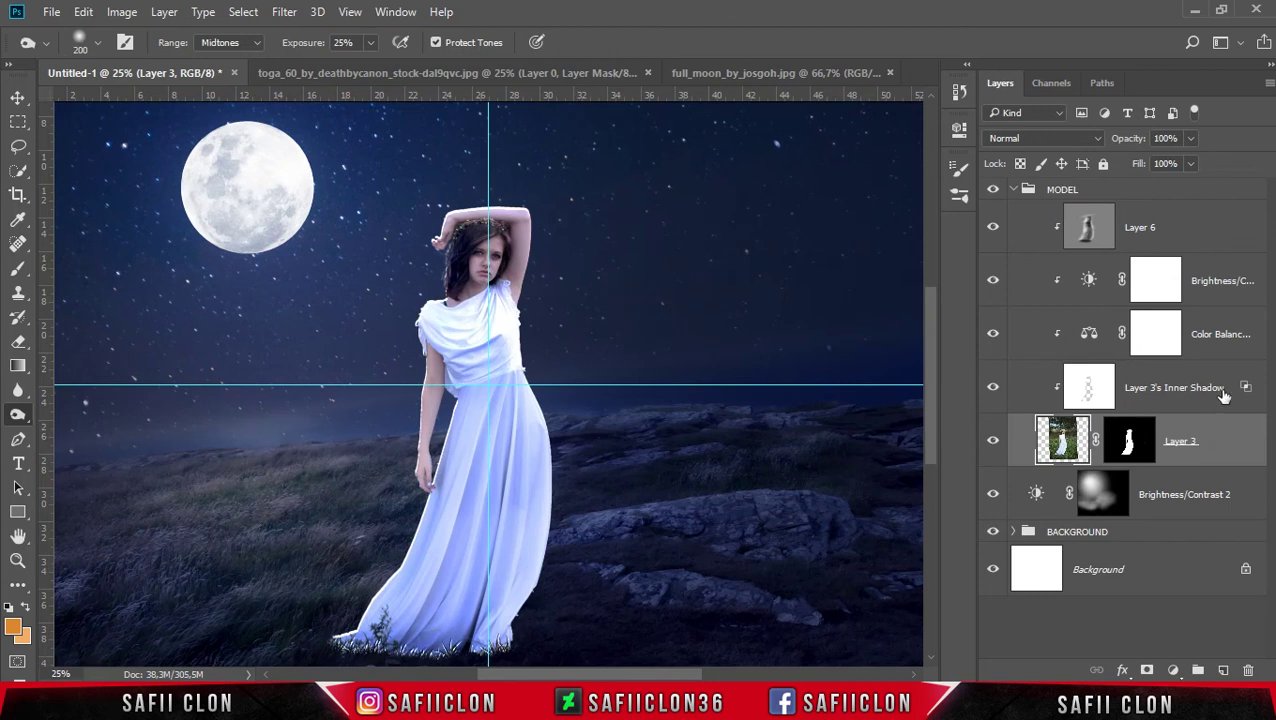
left_click(1174, 386)
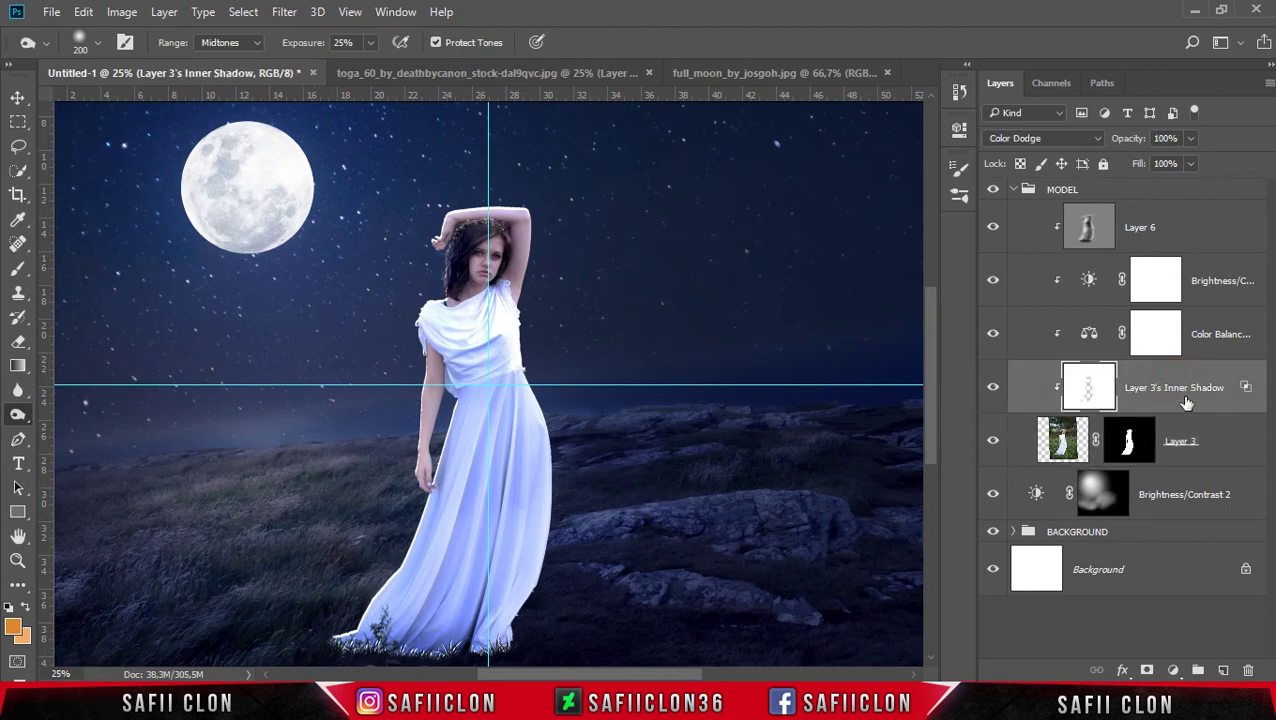
left_click(1147, 670)
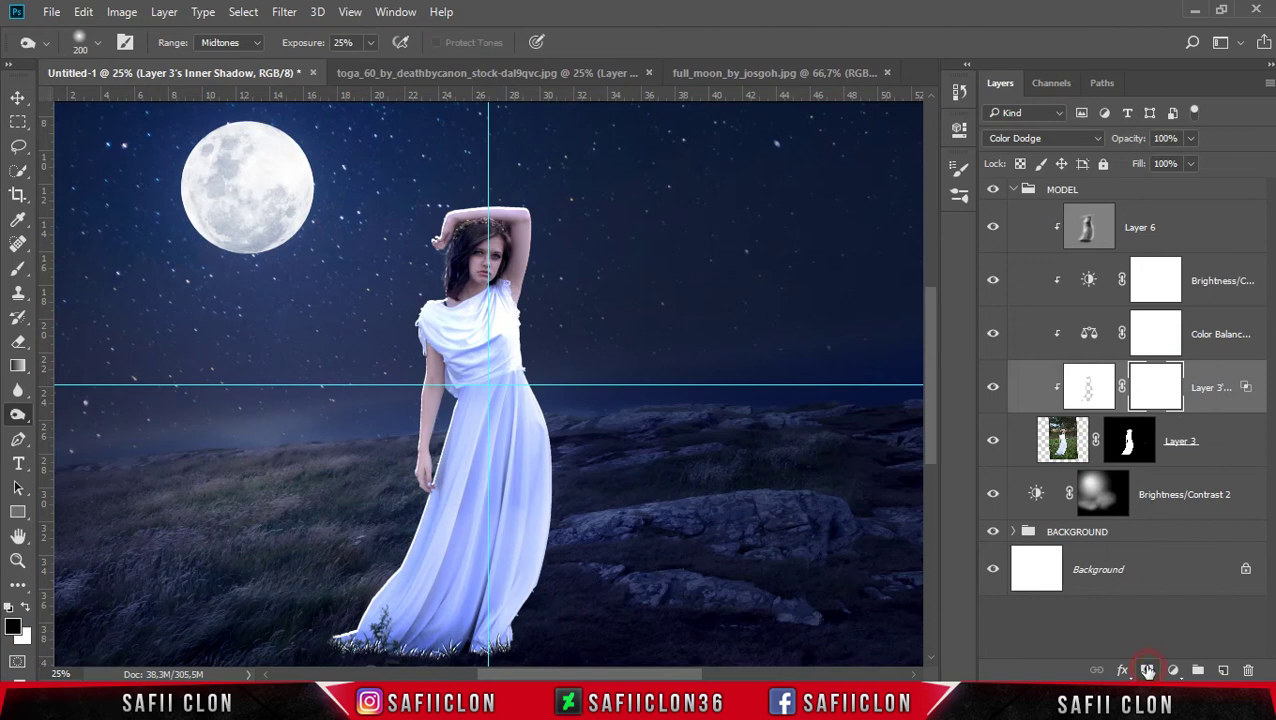
Step: Target the glow layer's mask with a soft round 100 px brush at lower opacity
left_click(1152, 392)
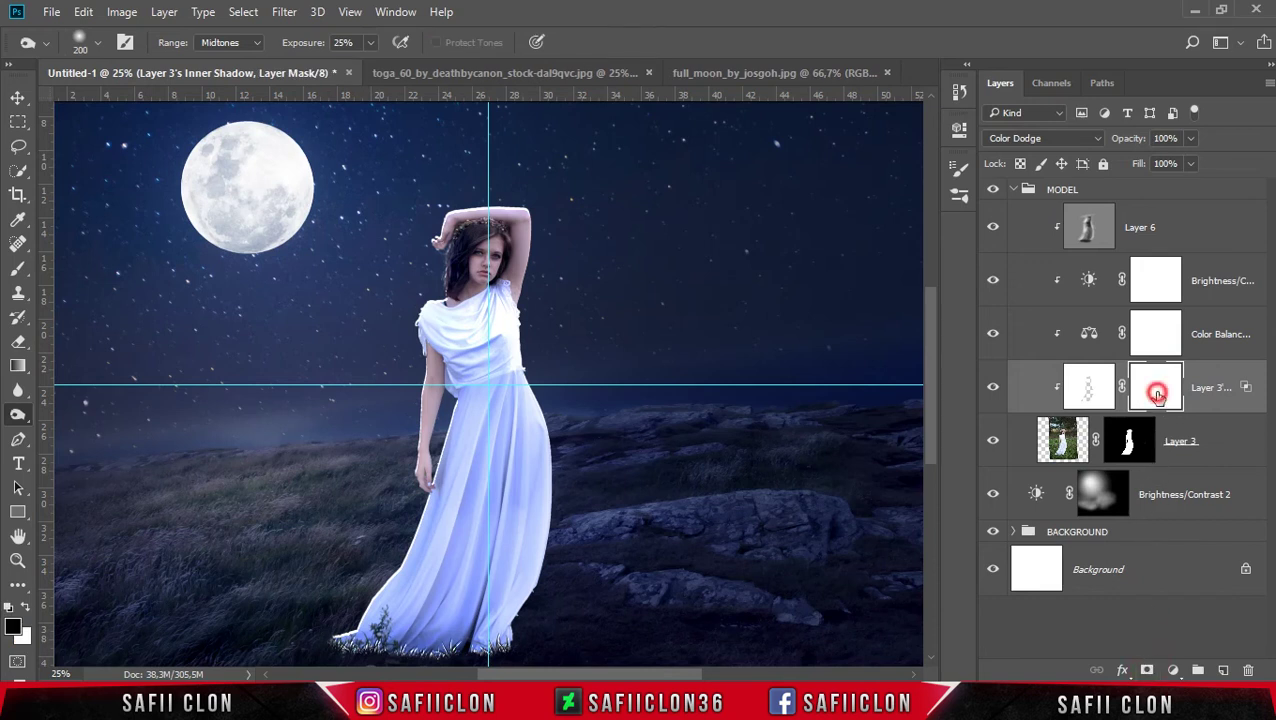
left_click(15, 272)
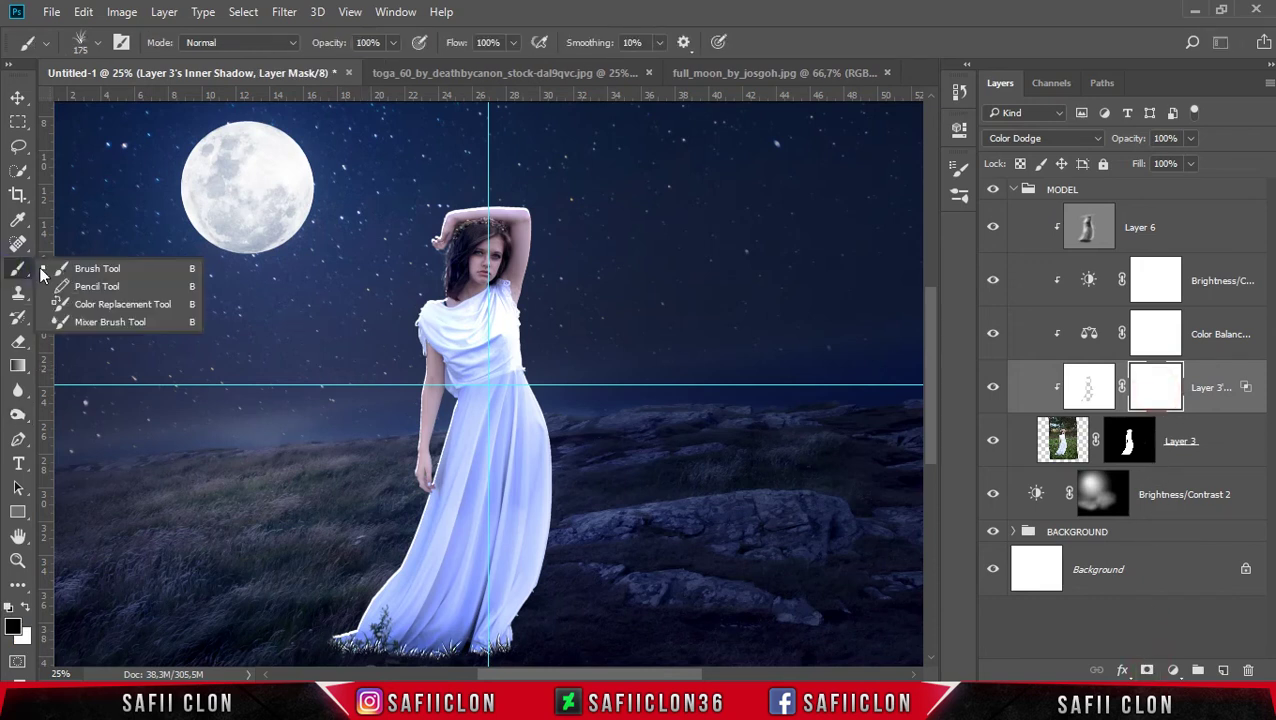
left_click(88, 258)
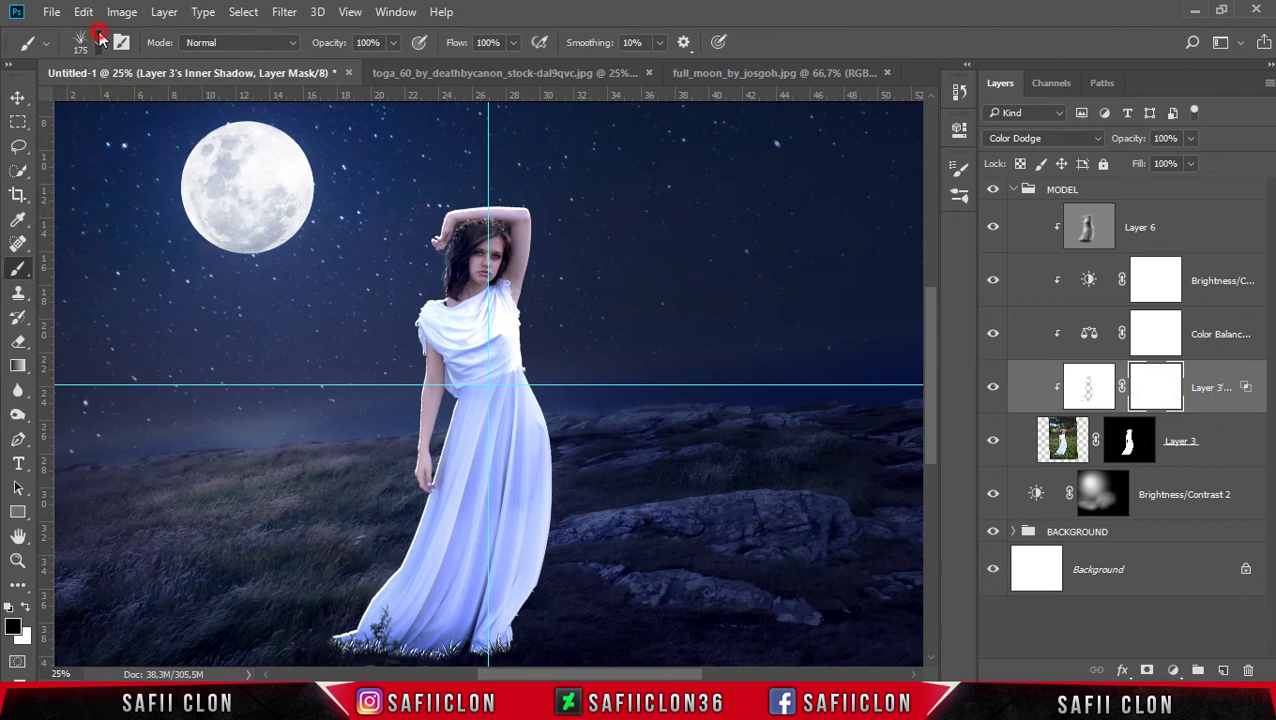
left_click(100, 38)
left_click_drag(372, 354, 372, 247)
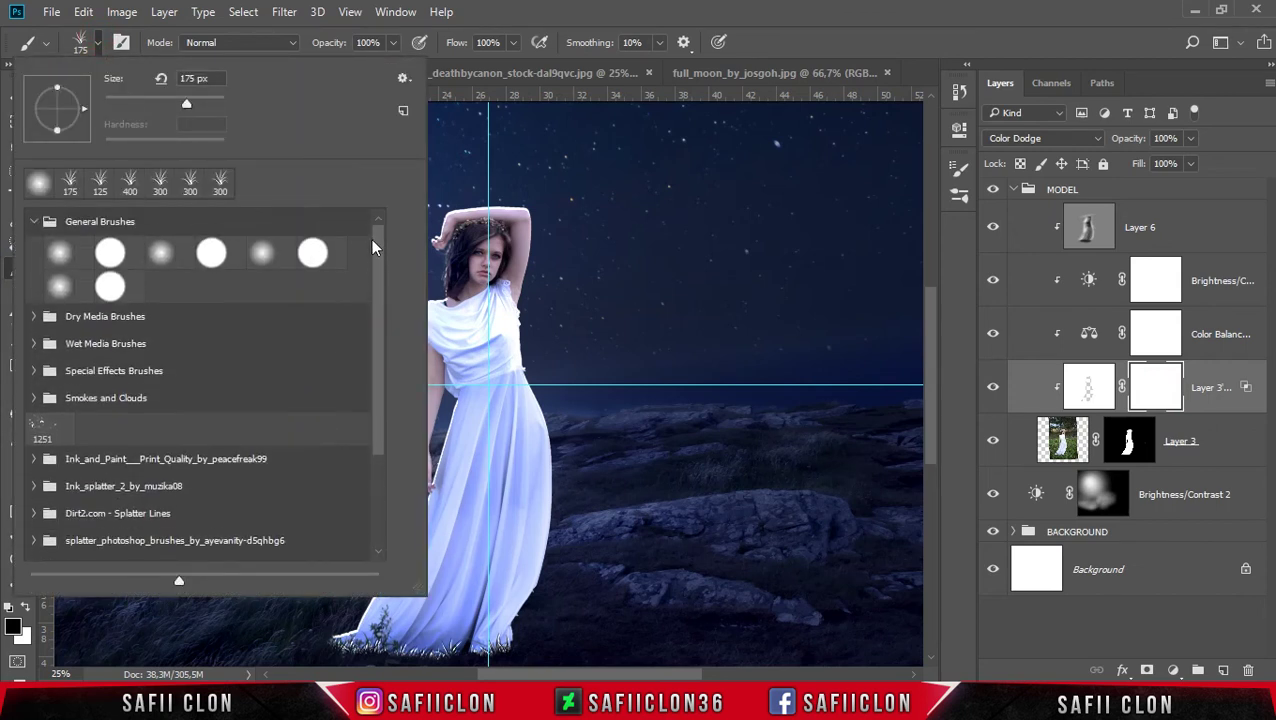
left_click(73, 253)
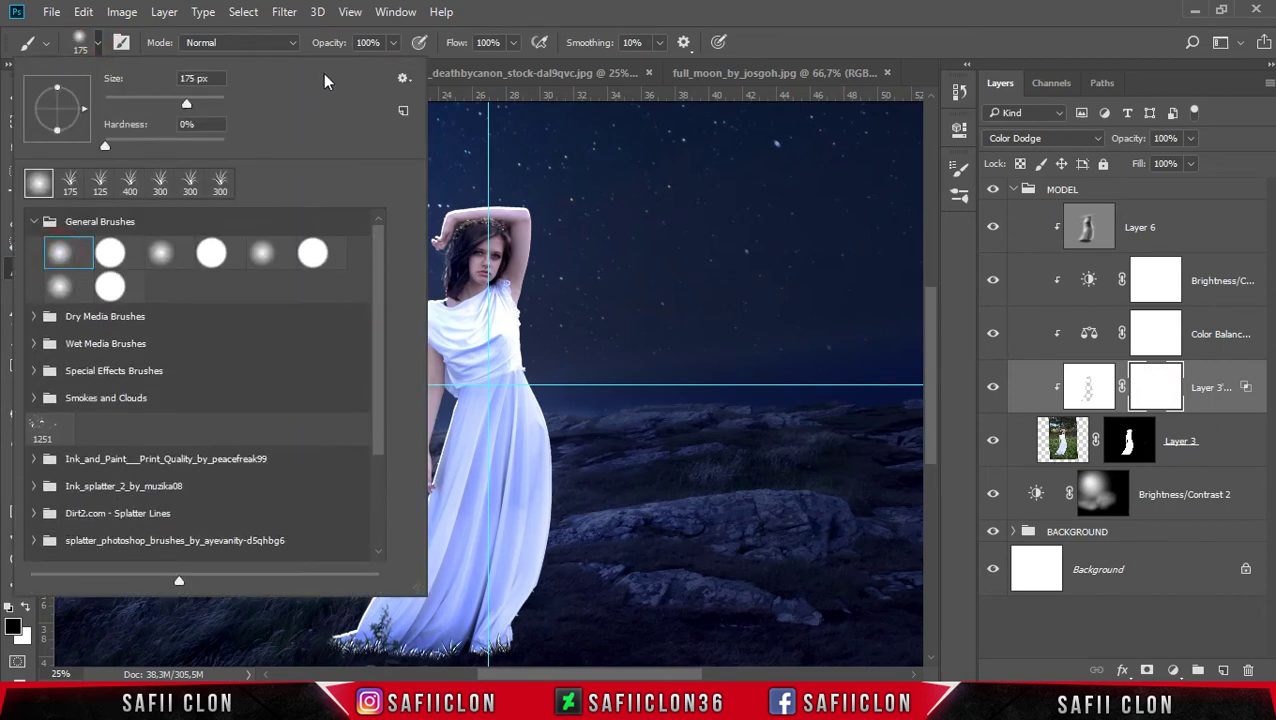
left_click(392, 44)
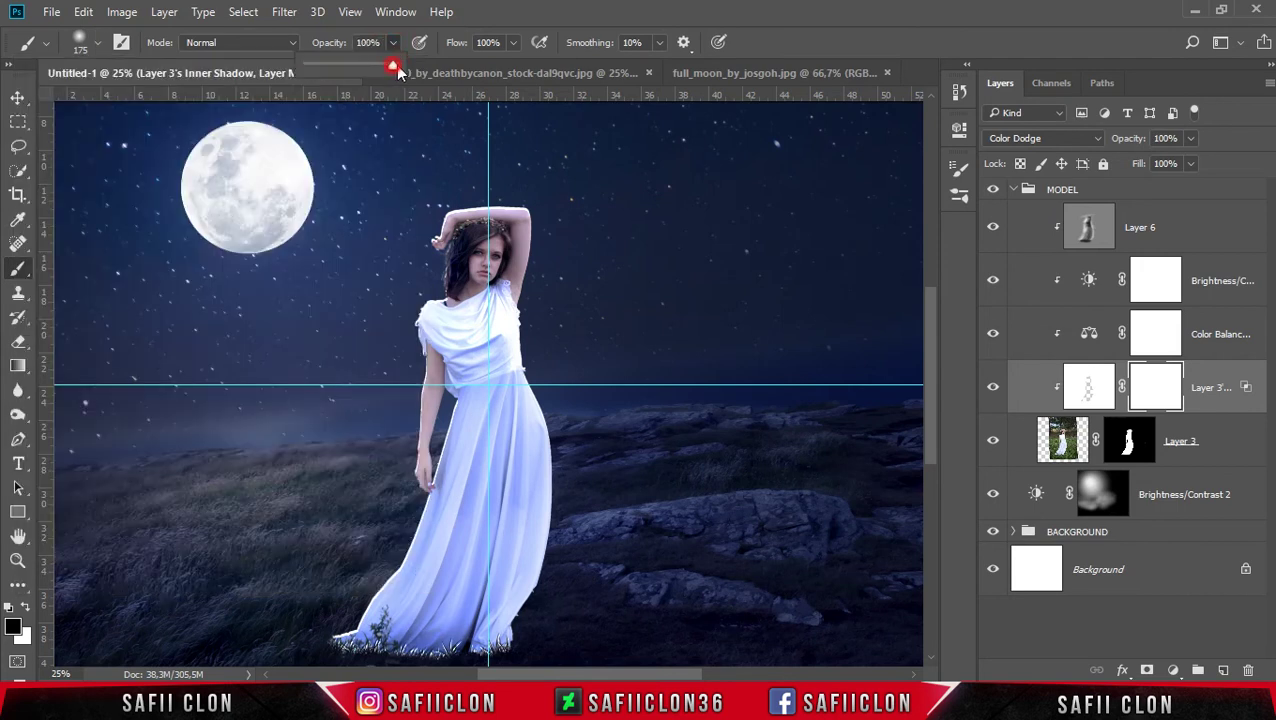
key("ctrl+plus")
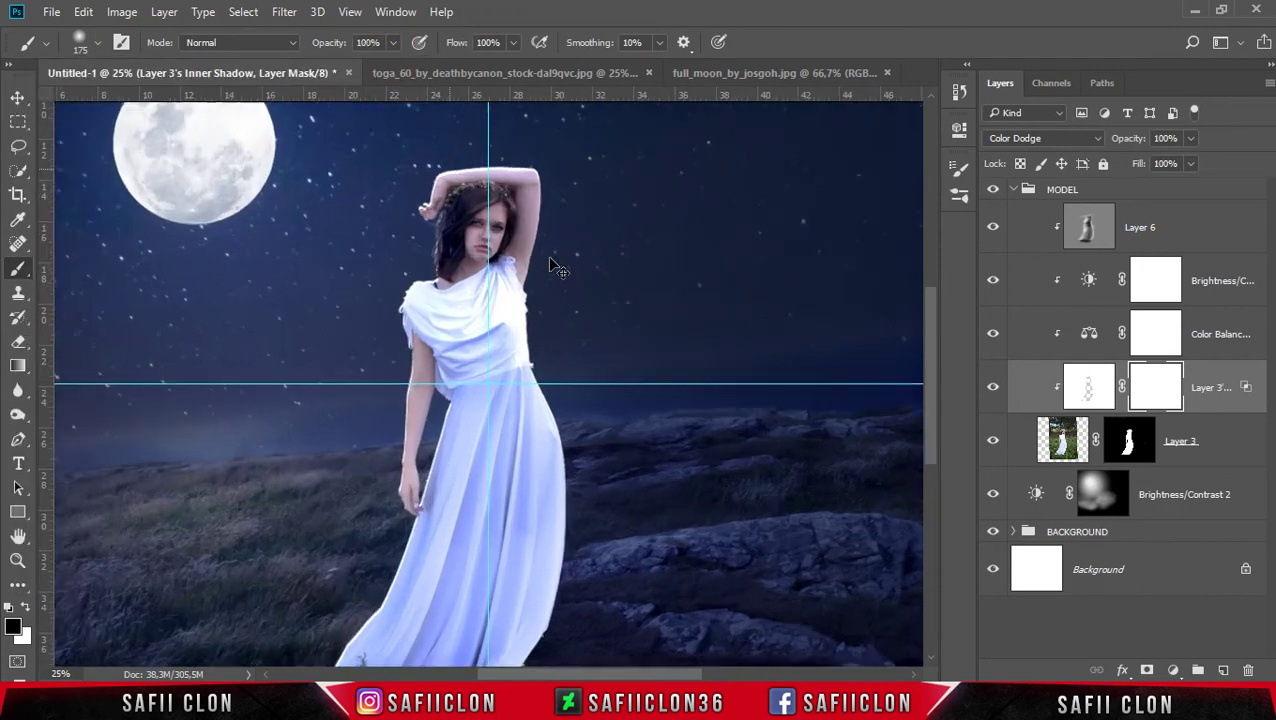
key("bracketleft")
key("bracketleft")
key("bracketleft")
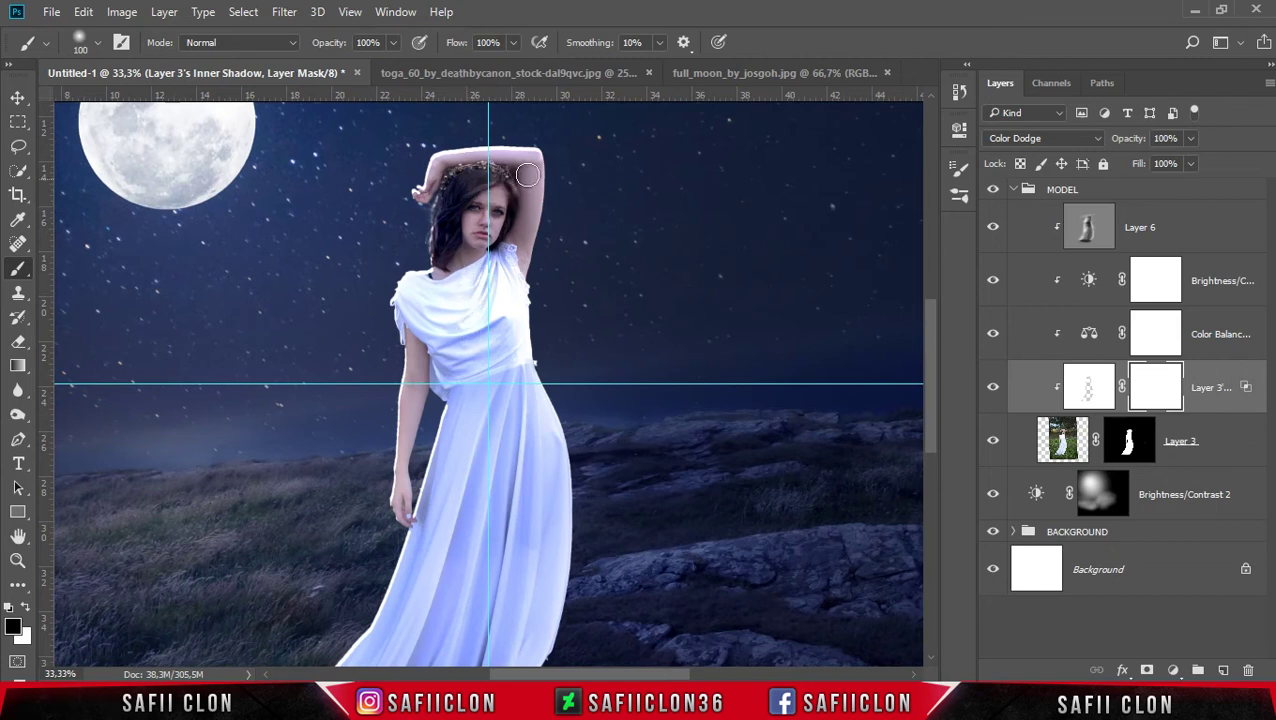
Step: Paint black on the mask to soften the glow along the hairline and dress
mouse_move(528, 165)
left_mouse_down()
mouse_move(459, 168)
mouse_move(470, 176)
left_mouse_up()
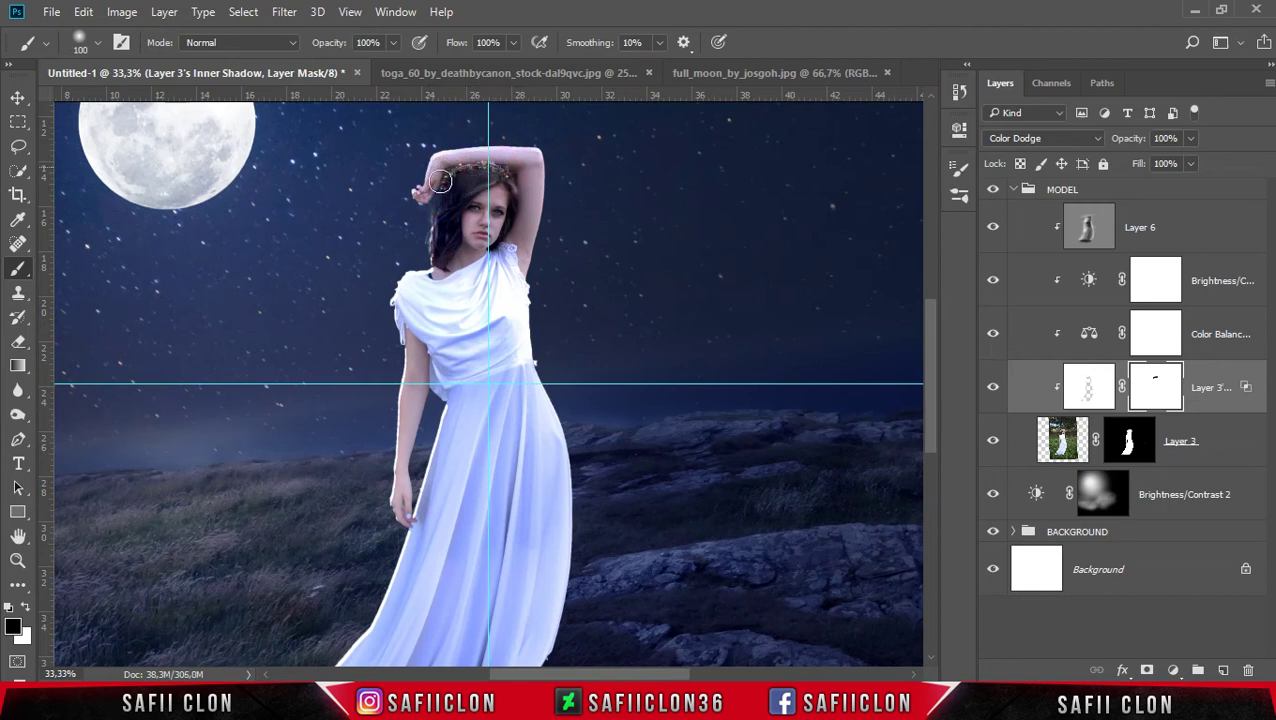
scroll(496, 373, "down", 3)
left_click_drag(393, 42, 351, 64)
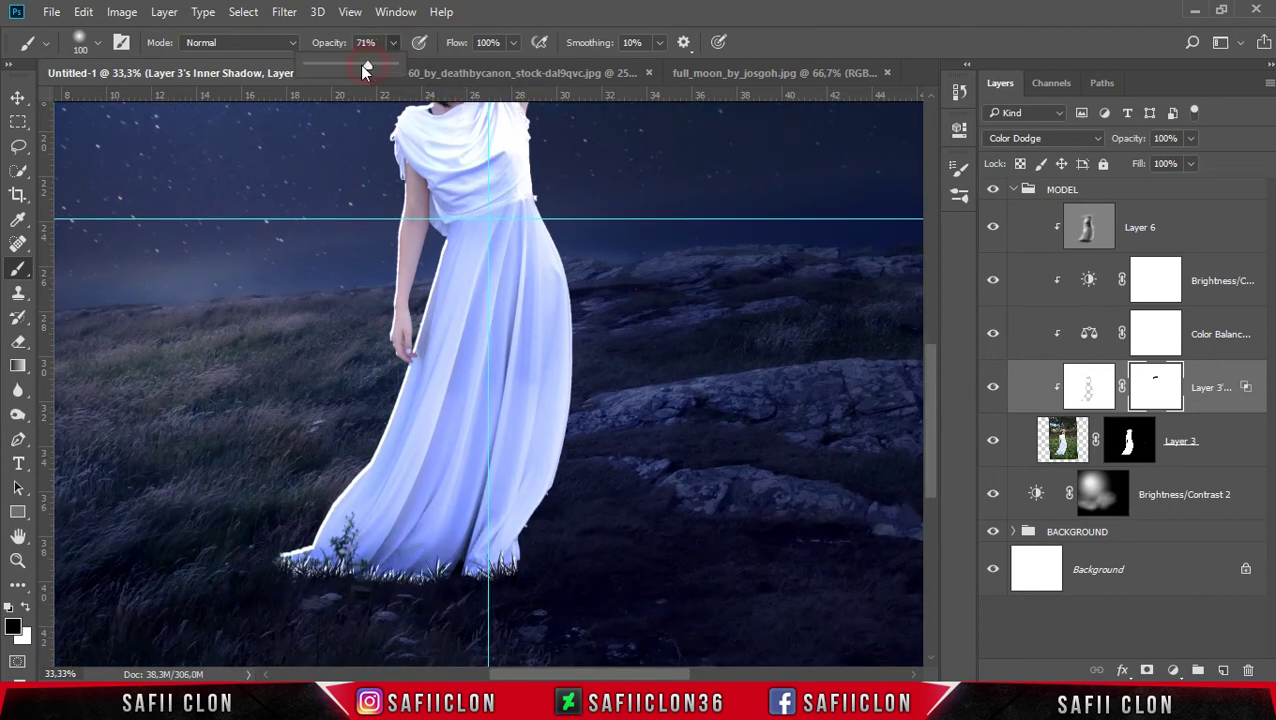
mouse_move(456, 246)
left_mouse_down()
mouse_move(345, 540)
mouse_move(295, 568)
left_mouse_up()
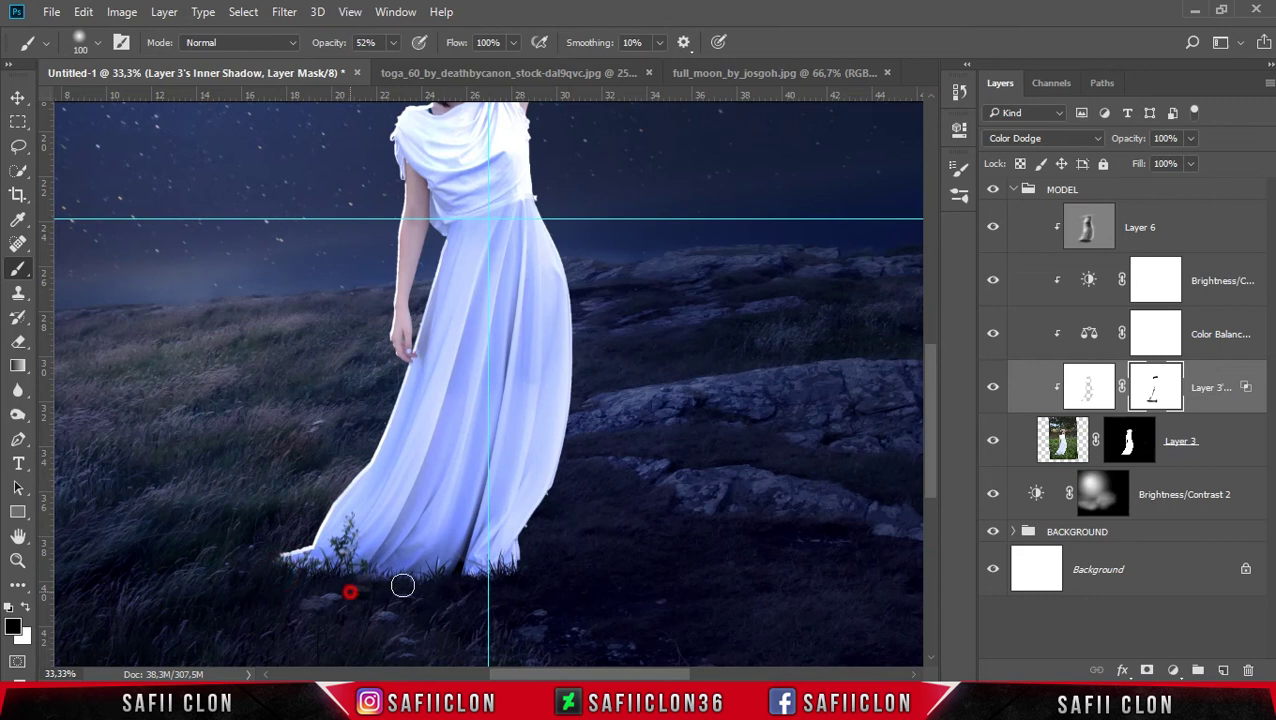
key("ctrl+minus")
key("ctrl+minus")
Step: Toggle the glow layer on and off to compare the softened rim light
left_click(996, 389)
left_click(1000, 389)
left_click(1000, 389)
left_click(1000, 389)
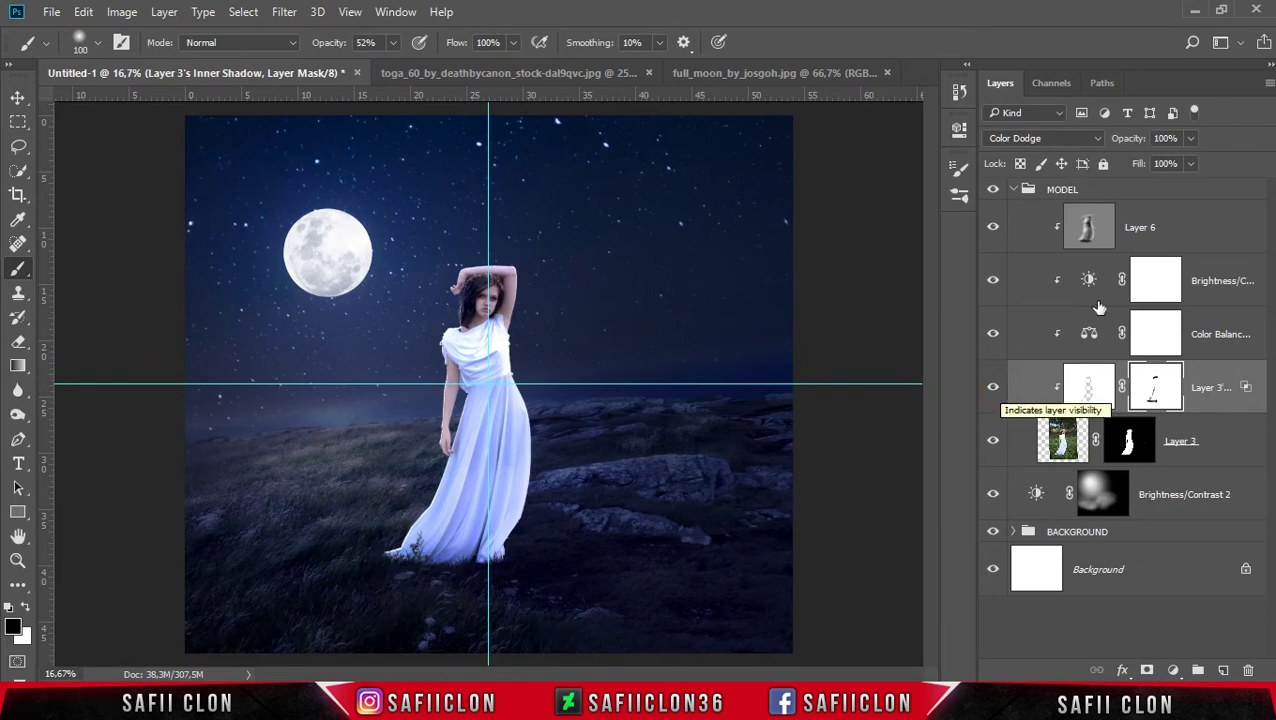
left_click(1208, 220)
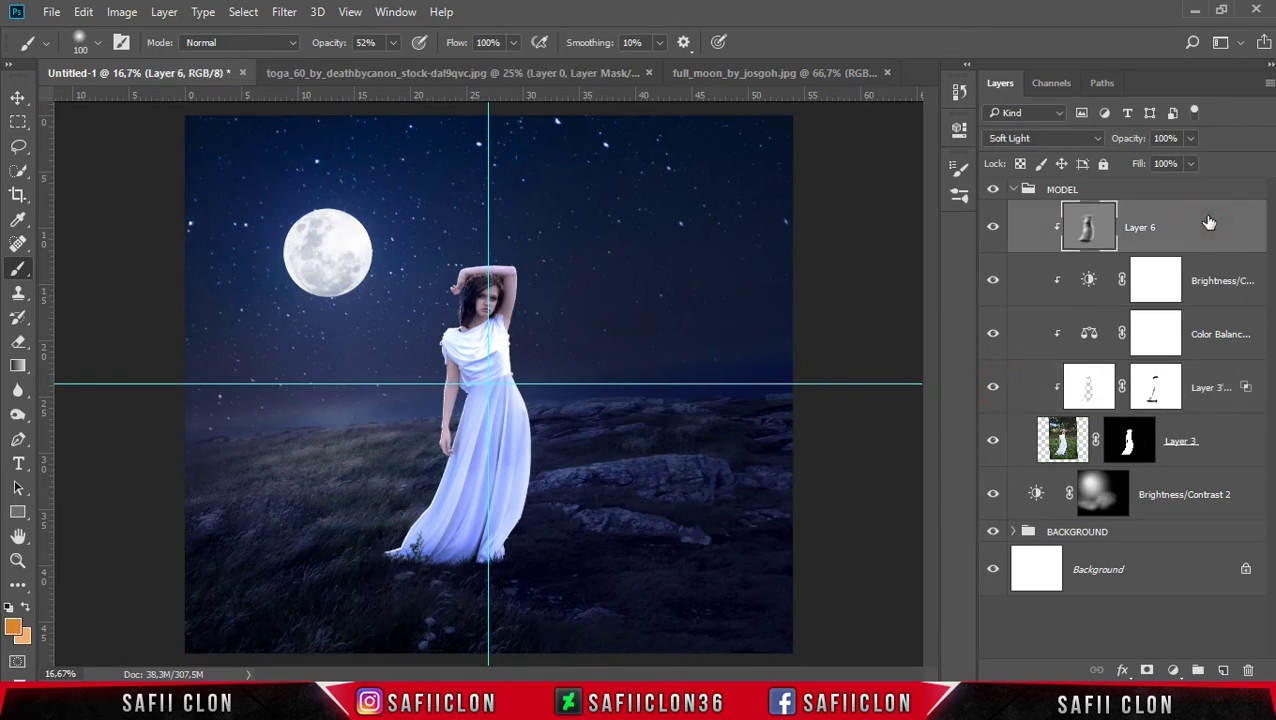
Step: Add a Color Lookup adjustment using the Moonlight.3DL look
left_click(1178, 672)
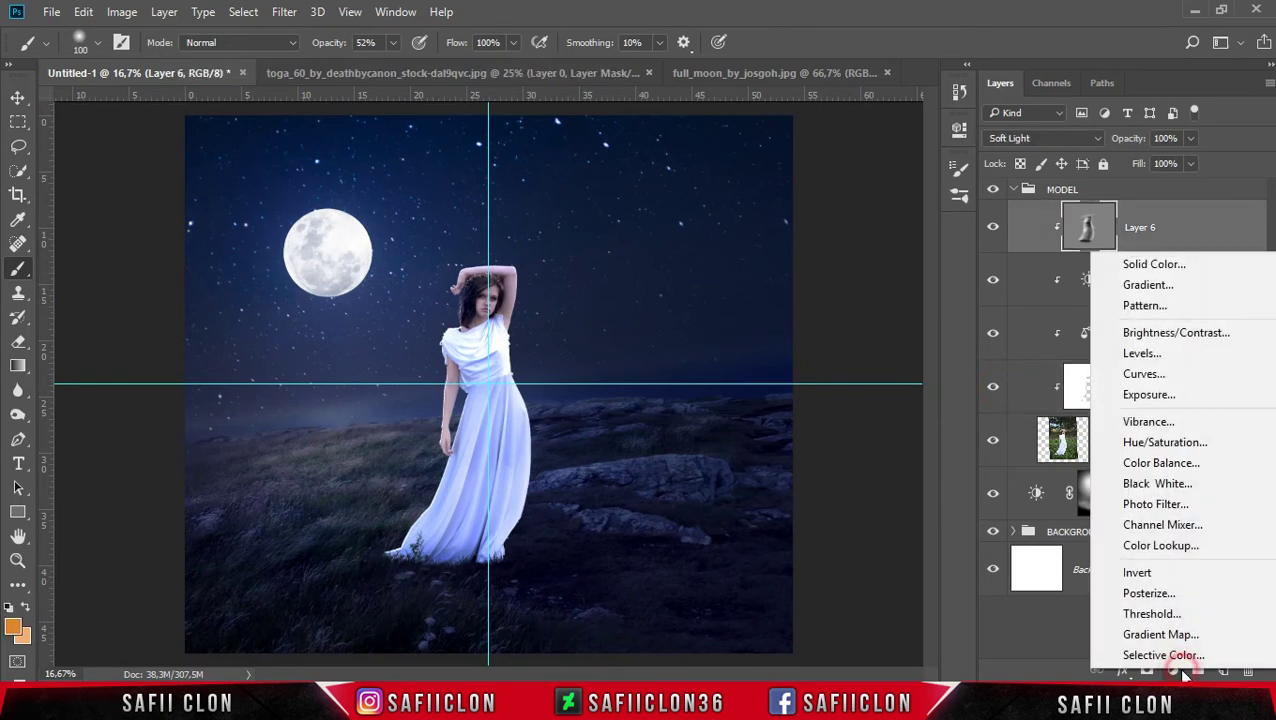
left_click(1160, 545)
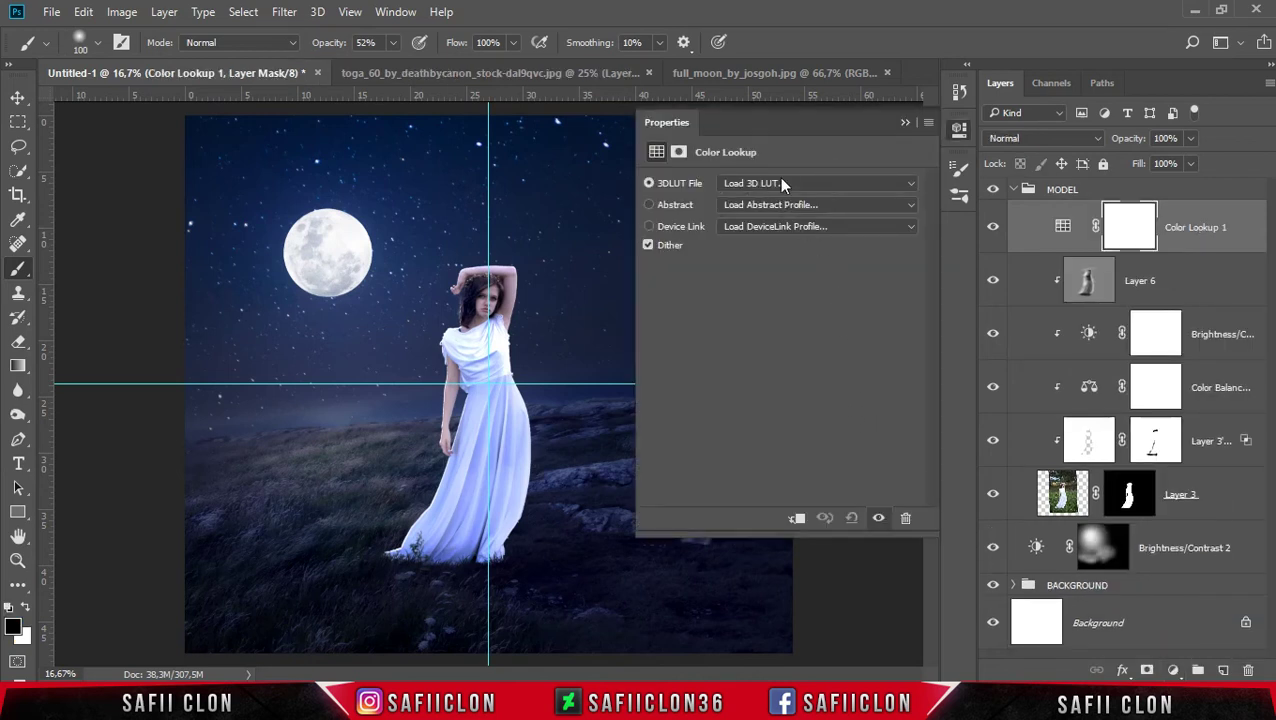
left_click(799, 183)
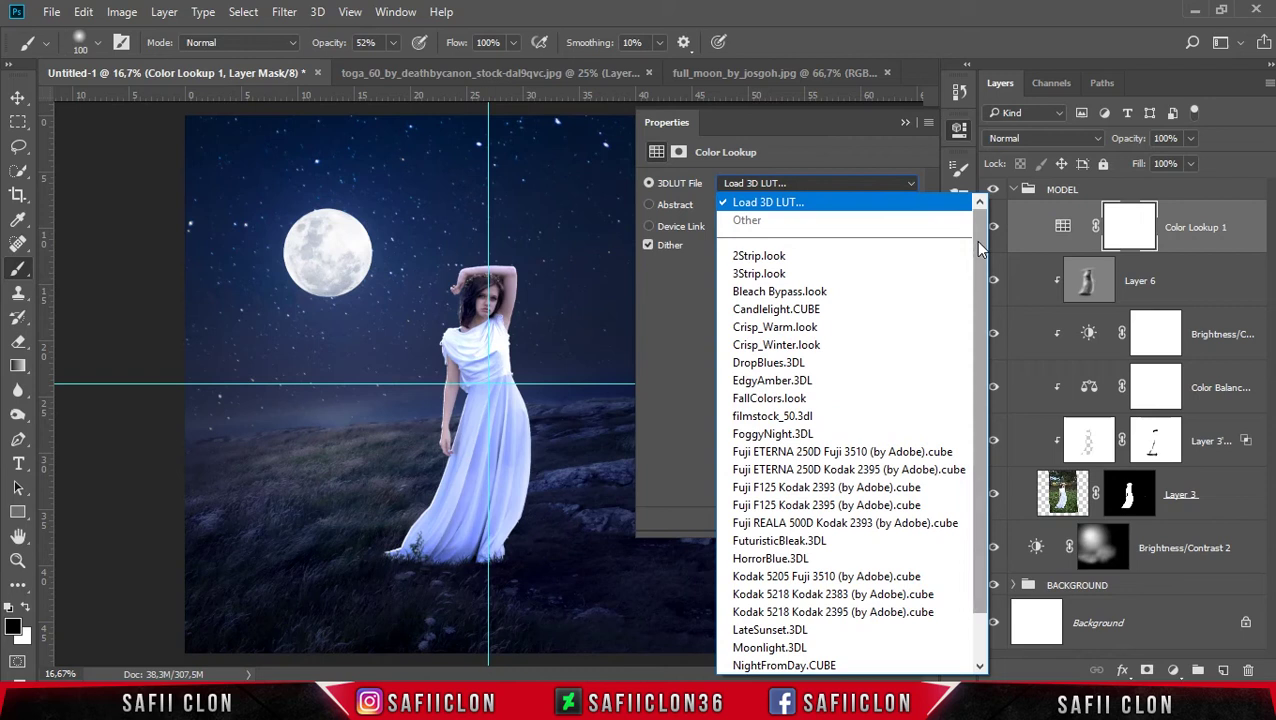
left_click_drag(972, 230, 977, 314)
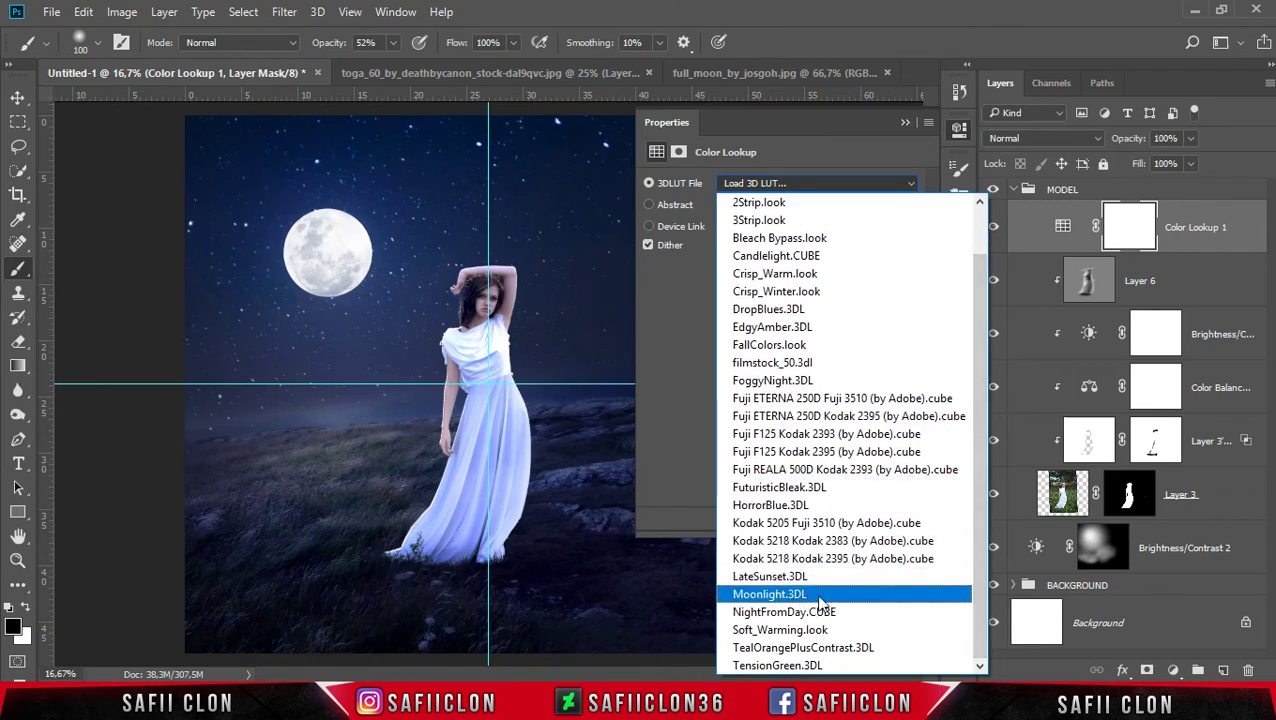
left_click(769, 594)
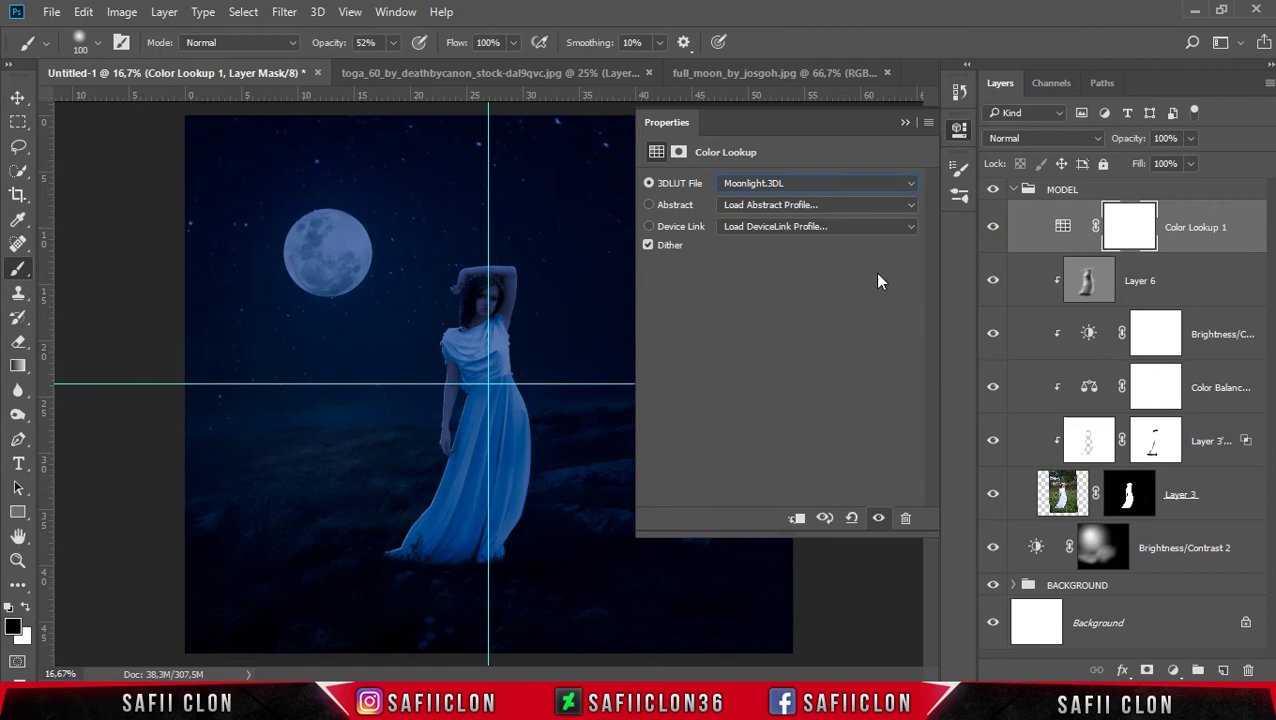
left_click(904, 122)
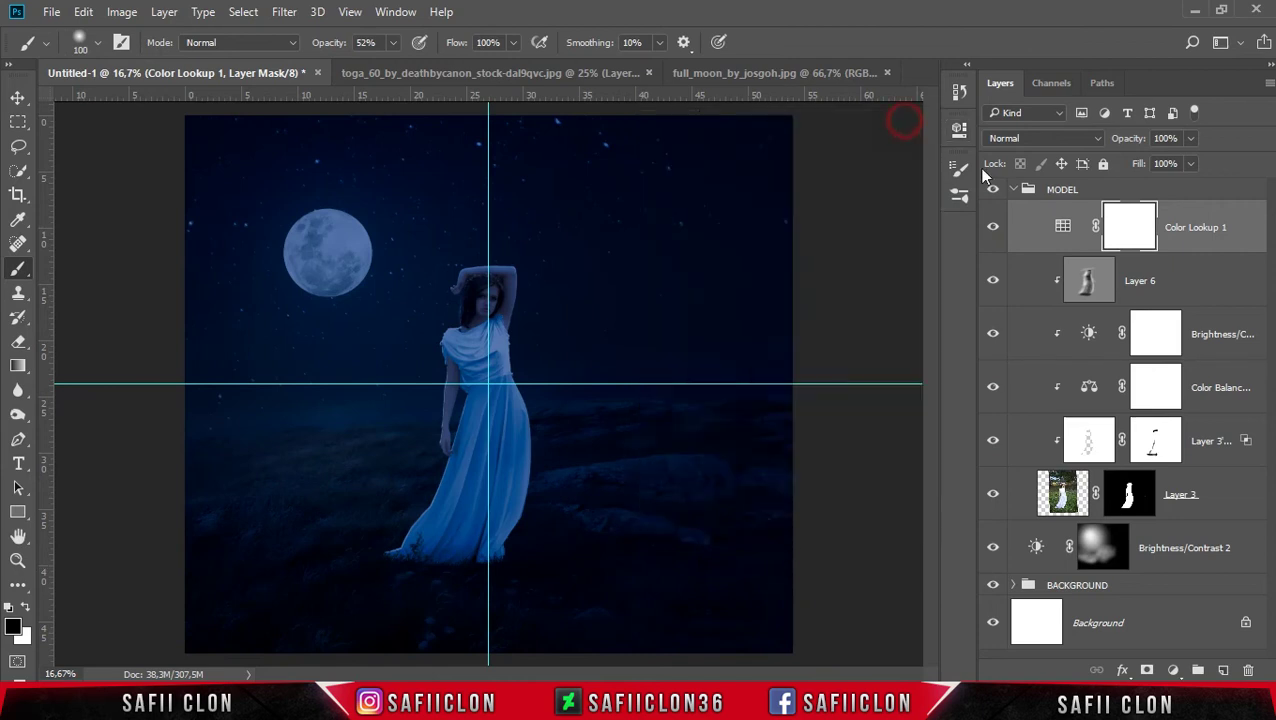
Step: Clip the Color Lookup to the layers below and lower its fill to 42%
right_click(1210, 218)
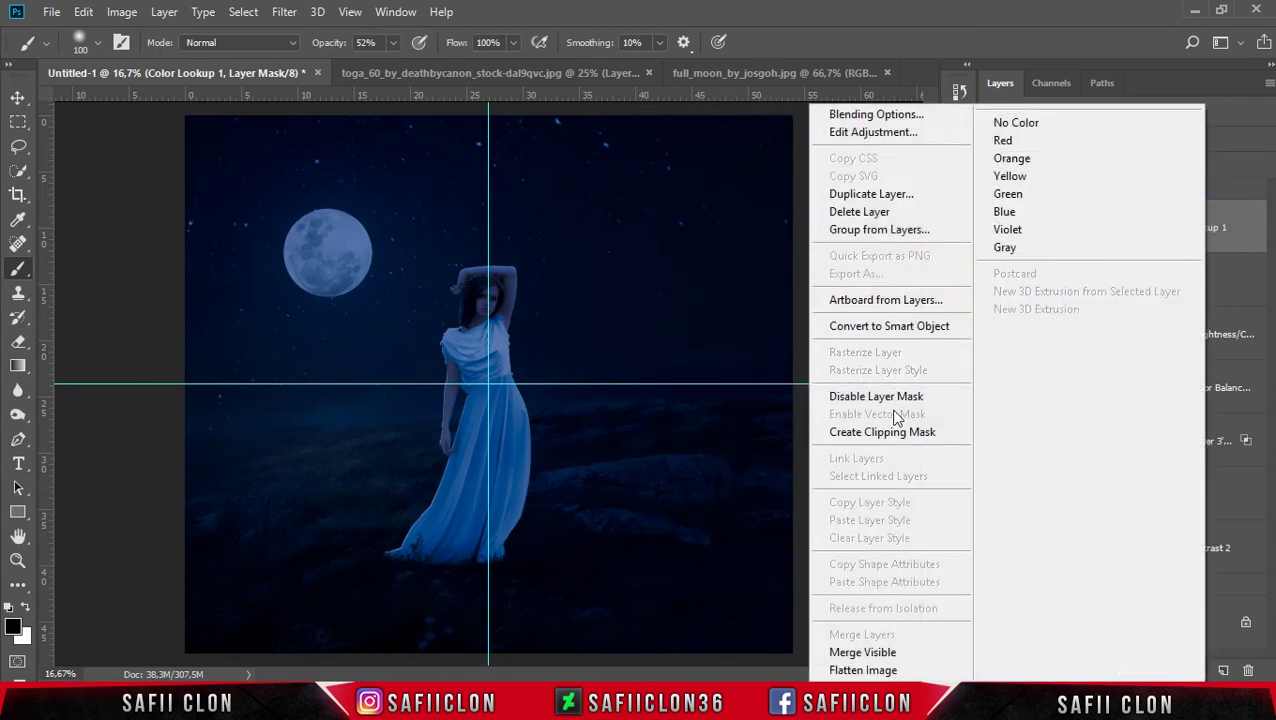
left_click(880, 432)
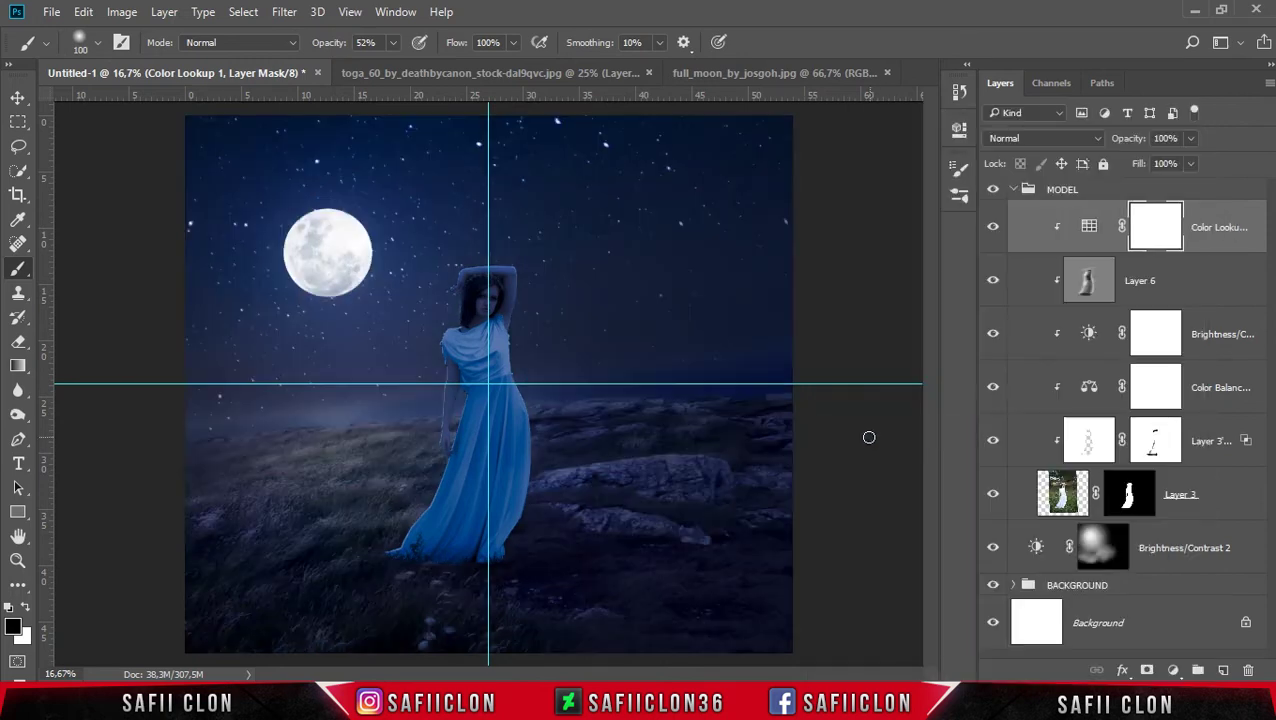
left_click(1192, 165)
left_click_drag(1147, 188, 1141, 188)
left_click(1230, 165)
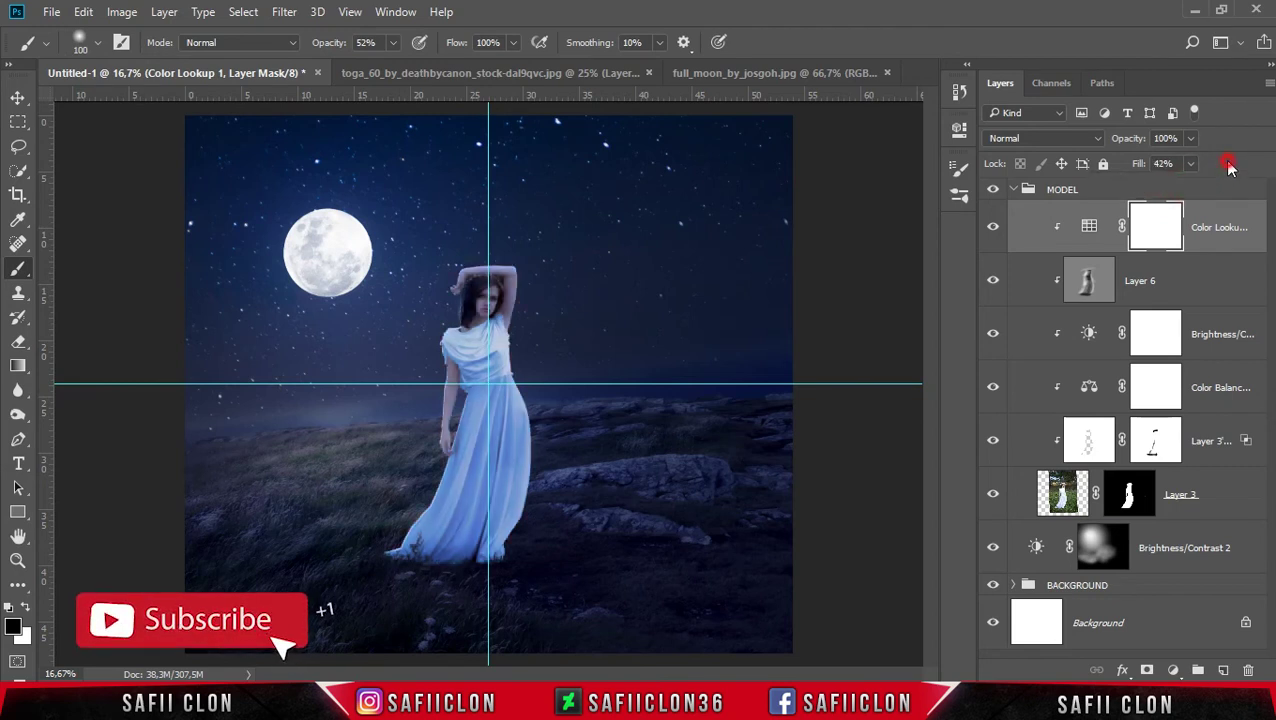
Step: Set a soft round brush at 124 px and 25% opacity on the Color Lookup mask
left_click(1153, 229)
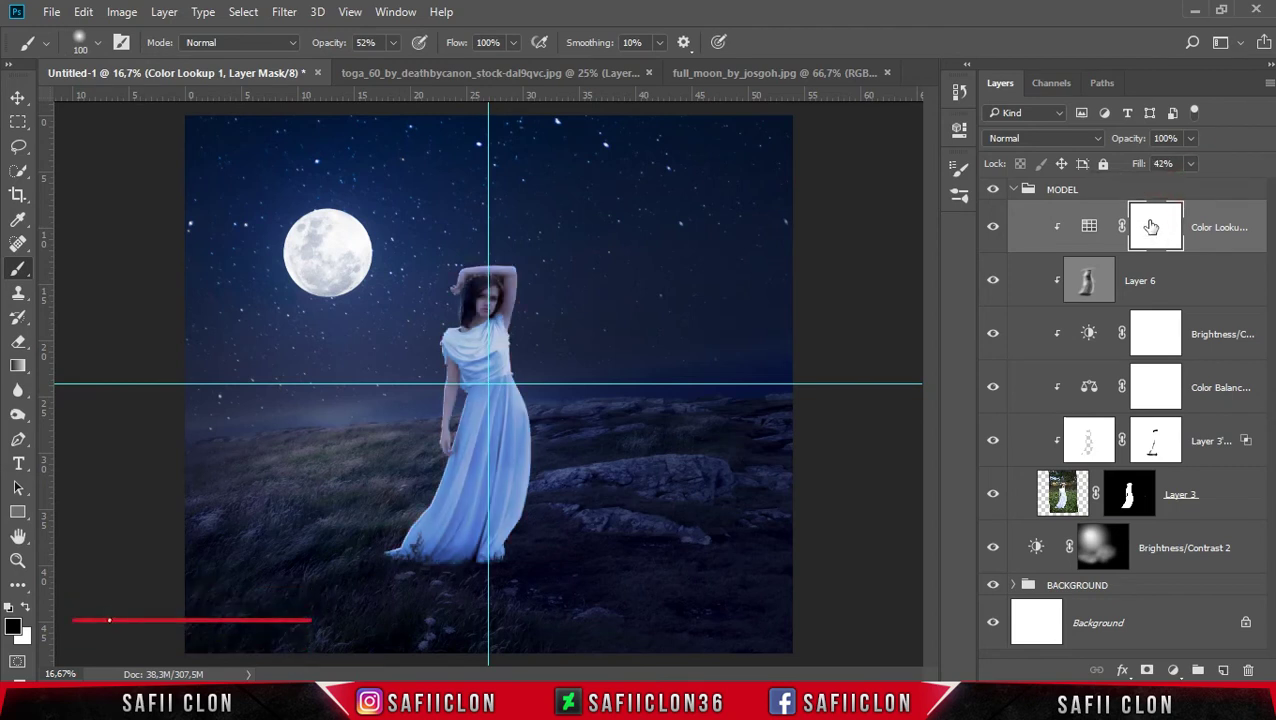
right_click(24, 270)
left_click(83, 268)
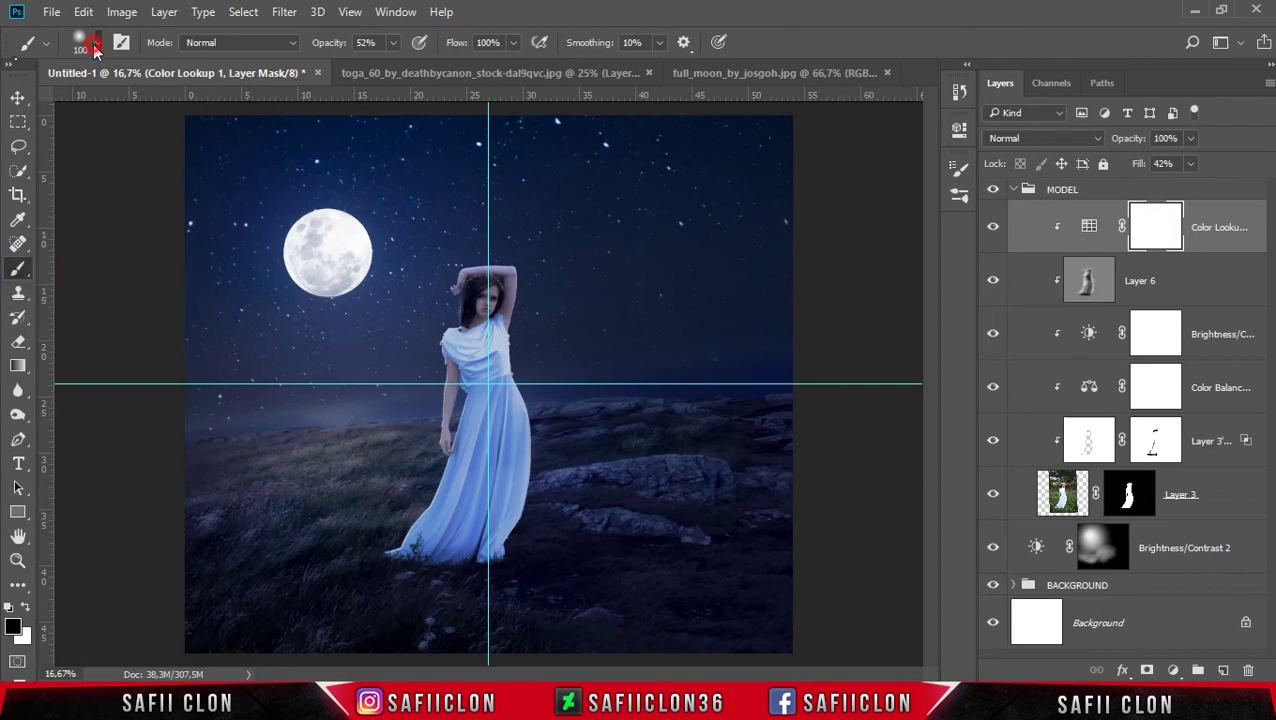
left_click(93, 44)
left_click(56, 251)
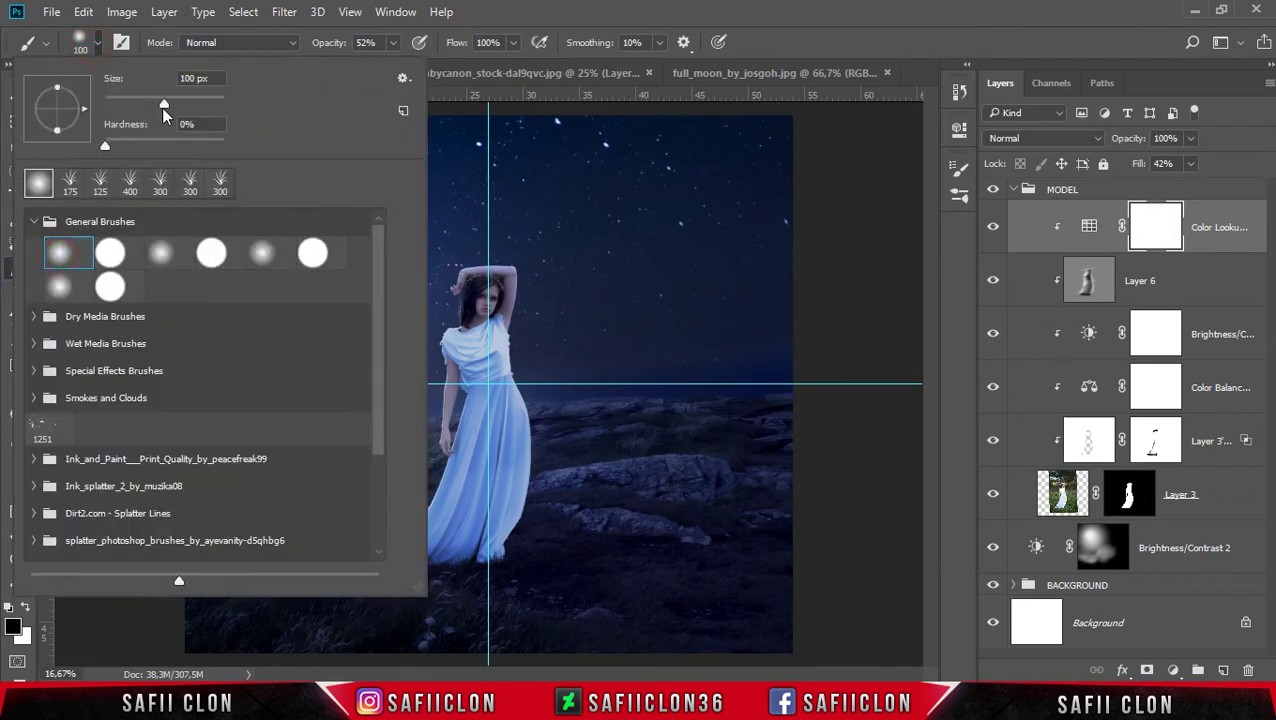
left_click_drag(171, 106, 174, 106)
left_click(393, 43)
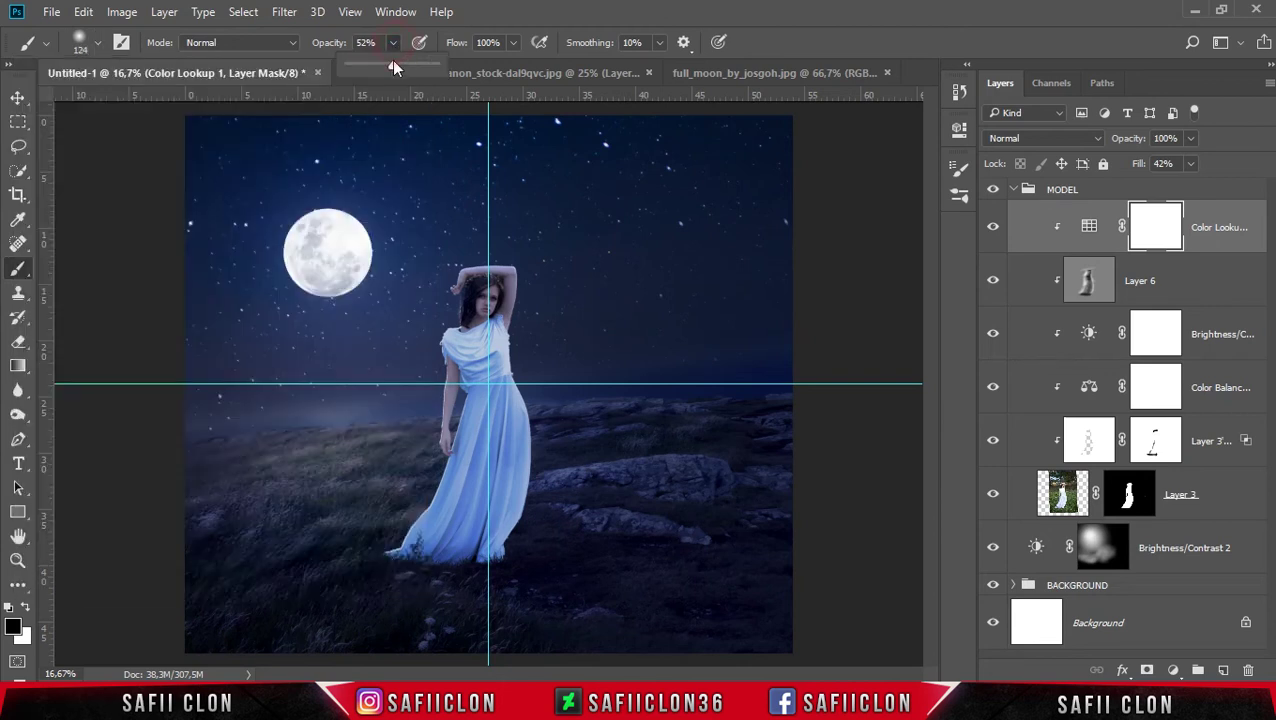
left_click_drag(375, 68, 369, 66)
left_click(481, 18)
Step: Mask the lookup tint off the model's hair, neck and dress
key("ctrl+plus")
key("ctrl+plus")
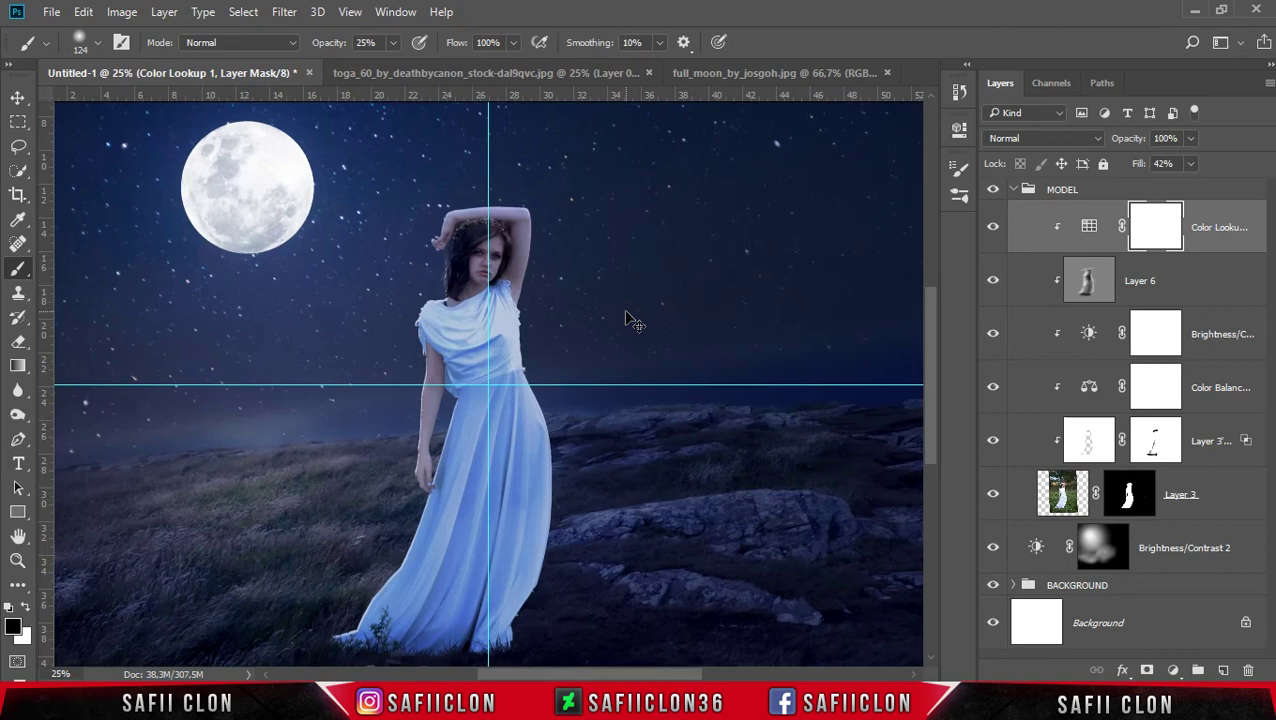
scroll(627, 310, "up", 1)
mouse_move(527, 293)
left_mouse_down()
mouse_move(502, 297)
mouse_move(507, 344)
left_mouse_up()
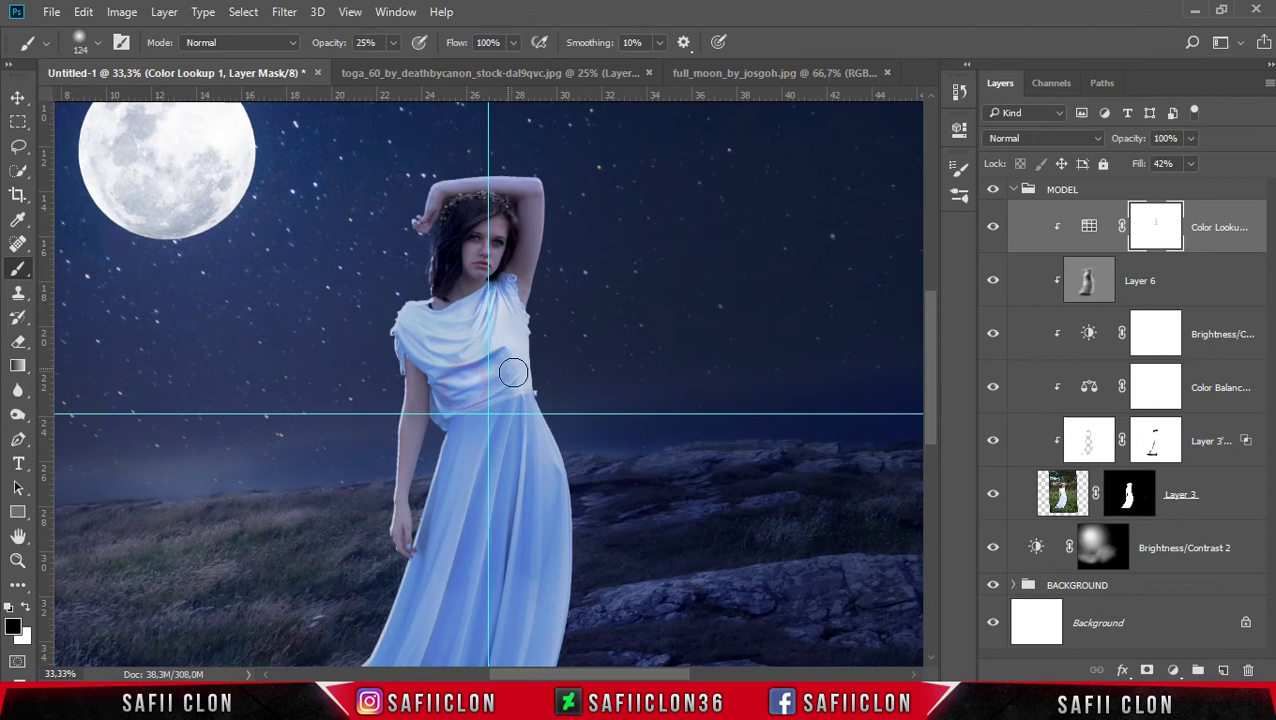
scroll(513, 370, "down", 2)
scroll(513, 370, "down", 1)
left_click(518, 403)
left_click_drag(518, 403, 475, 640)
mouse_move(495, 300)
left_mouse_down()
mouse_move(450, 450)
mouse_move(450, 590)
left_mouse_up()
key("ctrl+minus")
key("ctrl+minus")
key("ctrl+minus")
key("ctrl+plus")
key("ctrl+plus")
key("ctrl+plus")
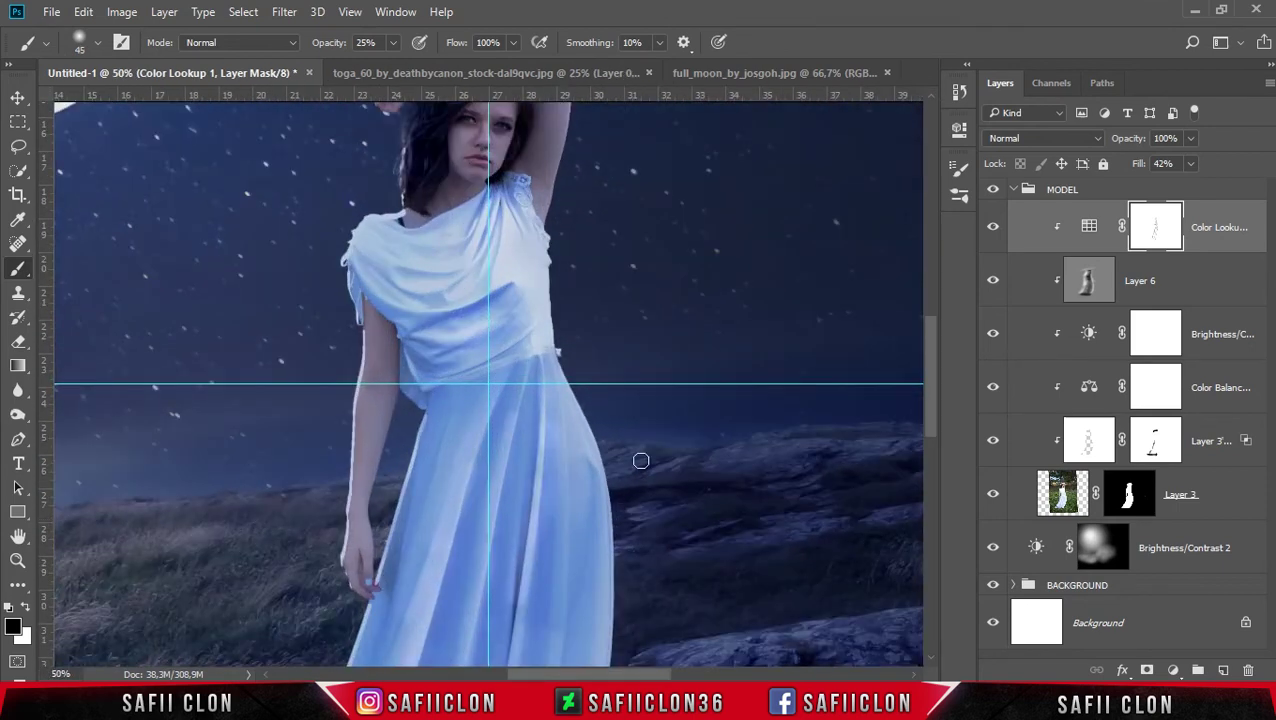
Step: Mask the tint along the shoulder, left arm and dress edge with a slightly smaller brush
left_click(567, 320)
left_click_drag(375, 198, 395, 210)
key("bracketleft")
left_click_drag(342, 359, 322, 470)
left_click_drag(336, 530, 322, 592)
left_click_drag(401, 451, 378, 508)
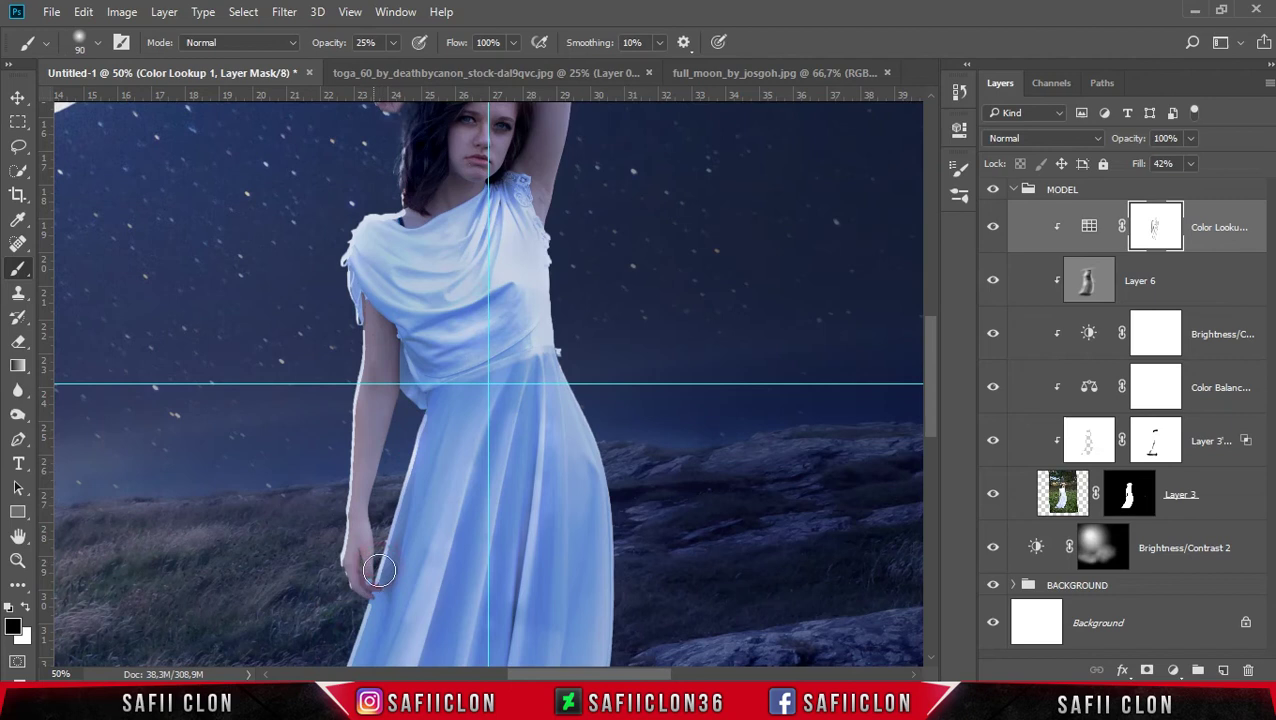
scroll(370, 540, "down", 5)
scroll(242, 592, "down", 1)
left_click_drag(167, 630, 244, 470)
scroll(260, 460, "up", 7)
scroll(330, 350, "up", 3)
mouse_move(365, 171)
left_mouse_down()
mouse_move(459, 114)
mouse_move(548, 125)
left_mouse_up()
Step: Mask the colour grade around the raised hand, face, arms, hair and shoulder
left_click_drag(356, 205, 416, 117)
left_click_drag(488, 234, 482, 369)
left_click_drag(578, 180, 558, 305)
left_click_drag(401, 266, 396, 276)
left_click_drag(368, 318, 333, 342)
left_click_drag(345, 506, 350, 573)
scroll(330, 550, "down", 3)
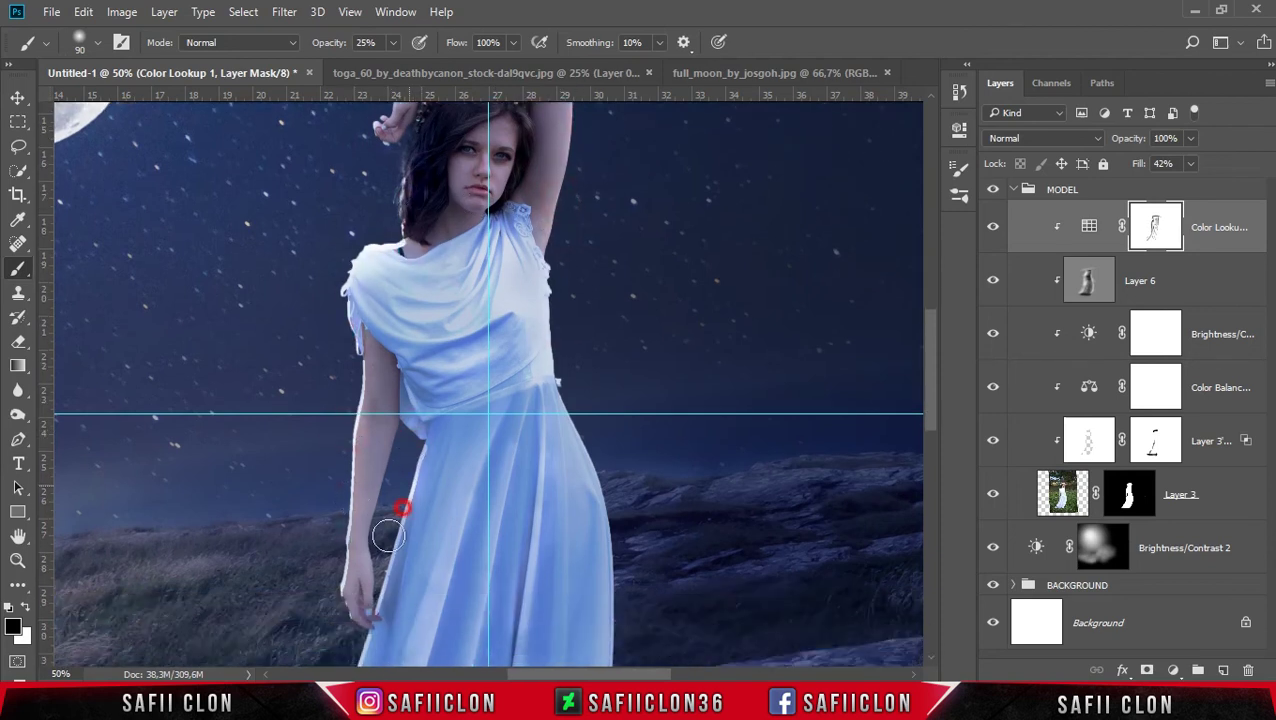
scroll(305, 533, "down", 2)
Step: Compare the Color Lookup on and off, then collapse the MODEL group
key("ctrl+minus")
key("ctrl+minus")
key("ctrl+minus")
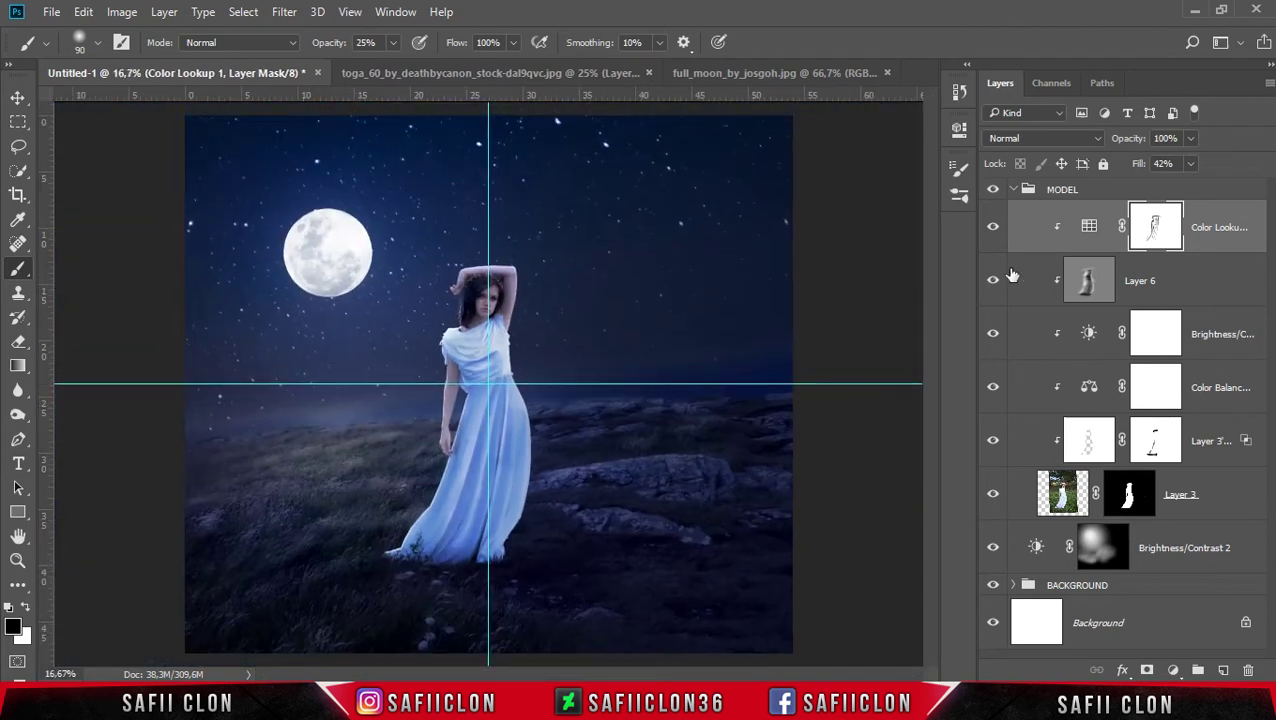
left_click(994, 228)
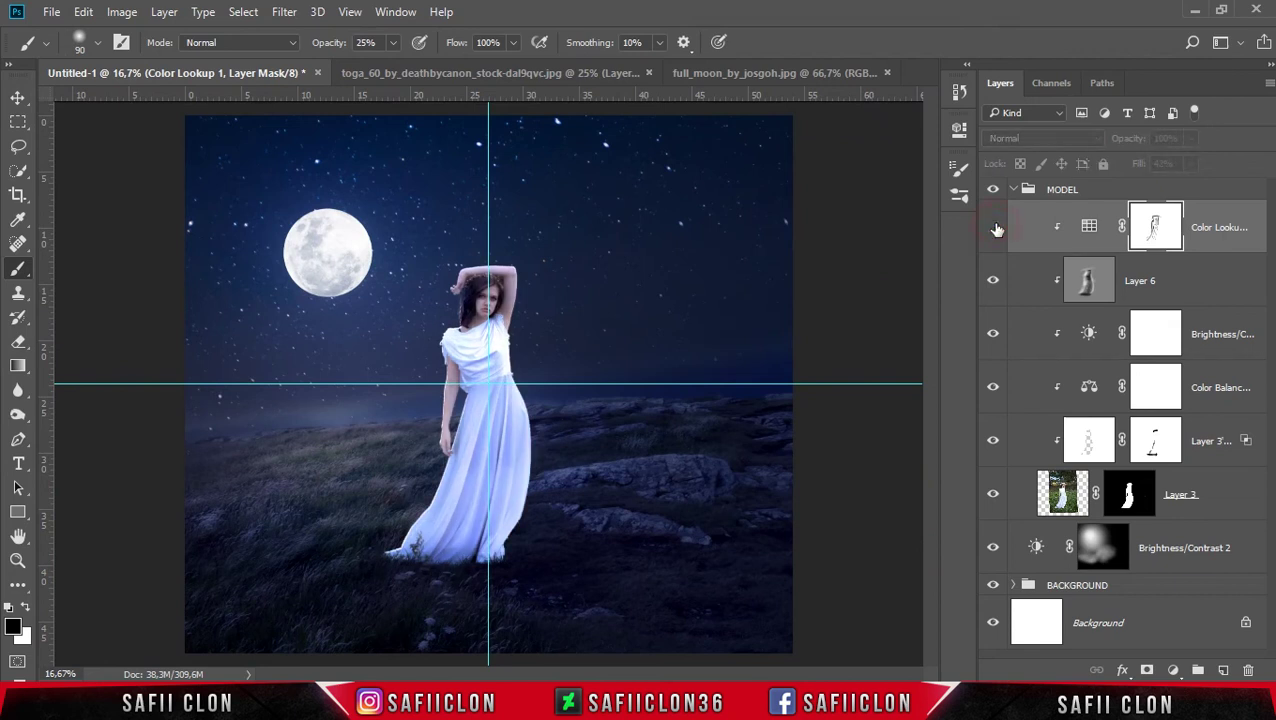
left_click(994, 228)
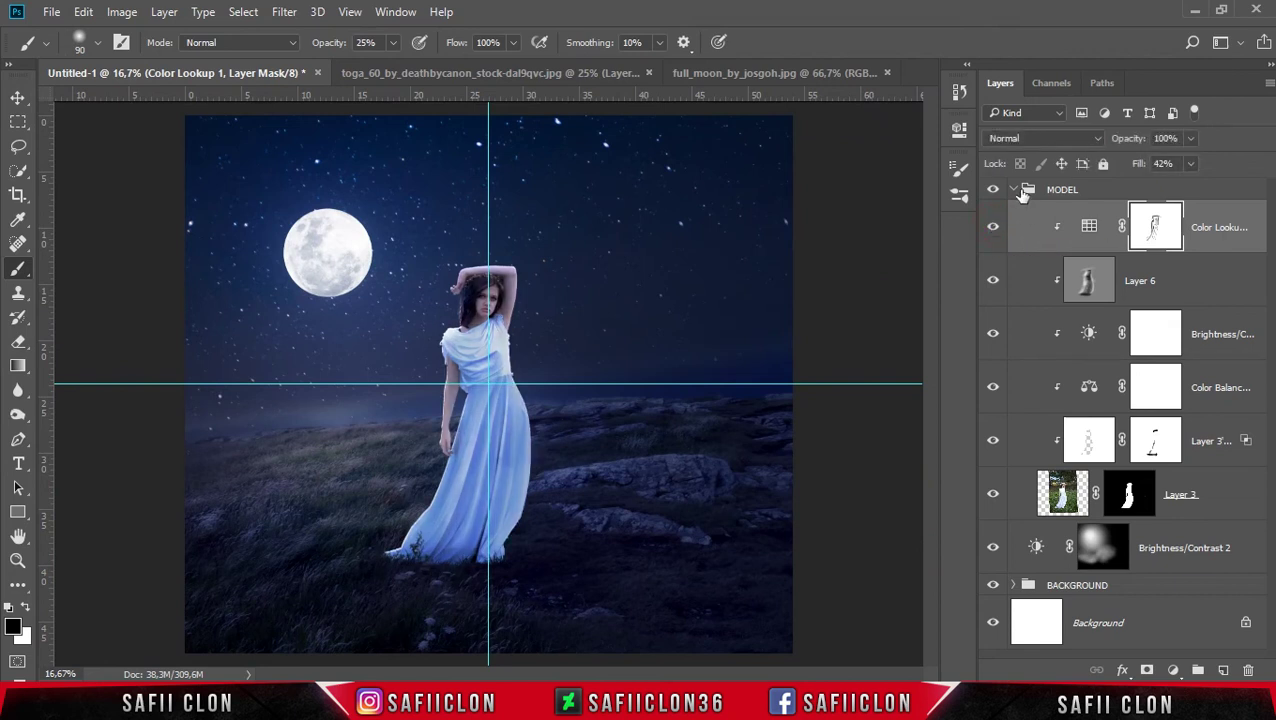
left_click(1014, 190)
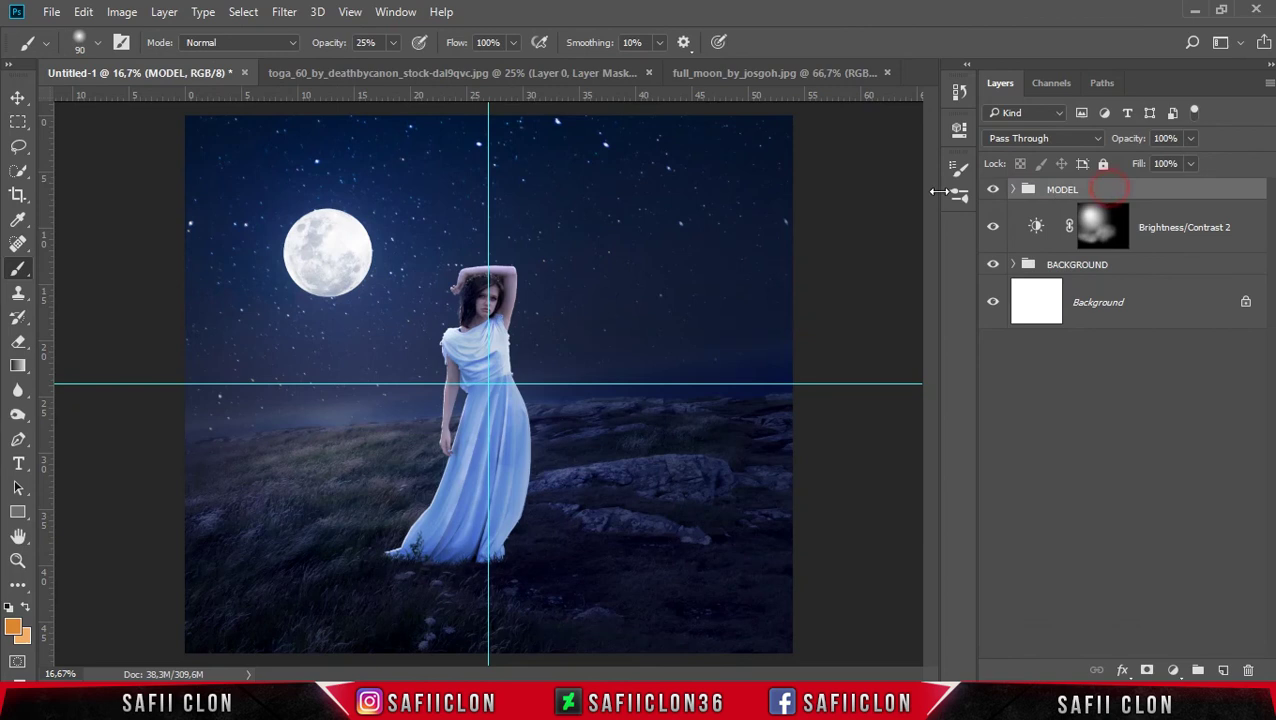
left_click(52, 12)
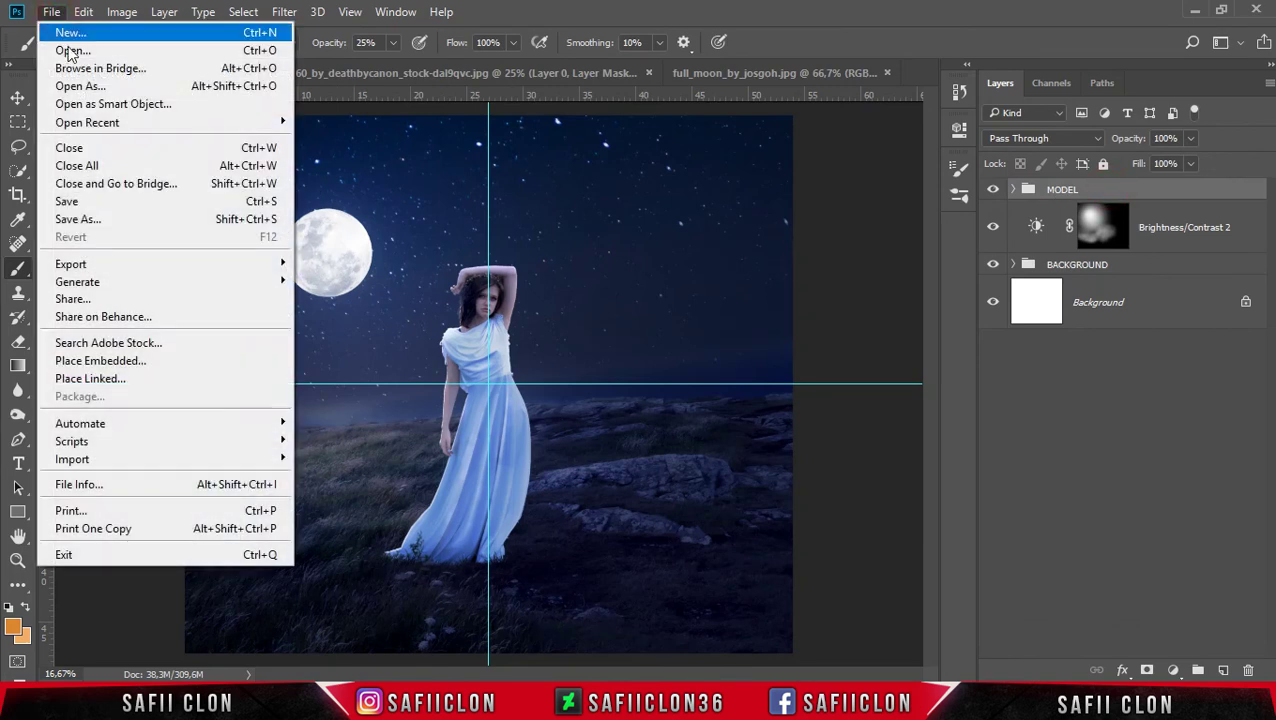
Step: Open the jellyfish photo and drag it onto the Untitled-1 canvas as Layer 7
left_click(106, 51)
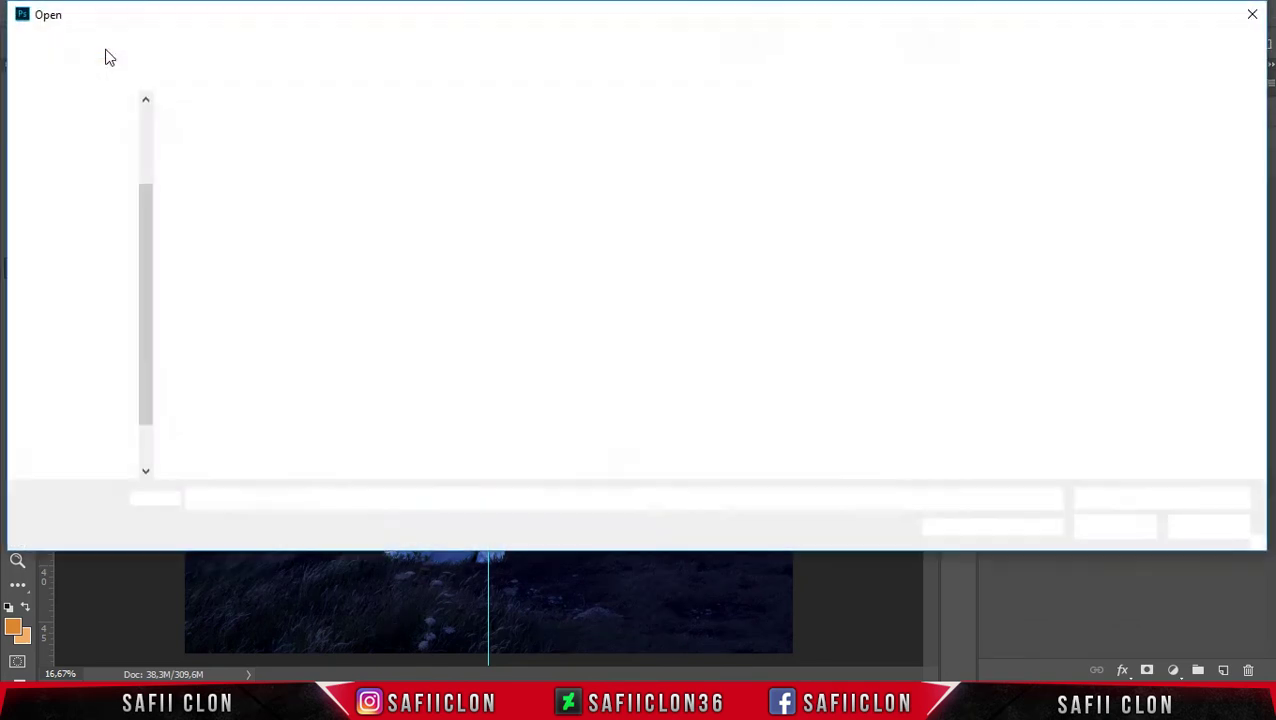
left_click(320, 185)
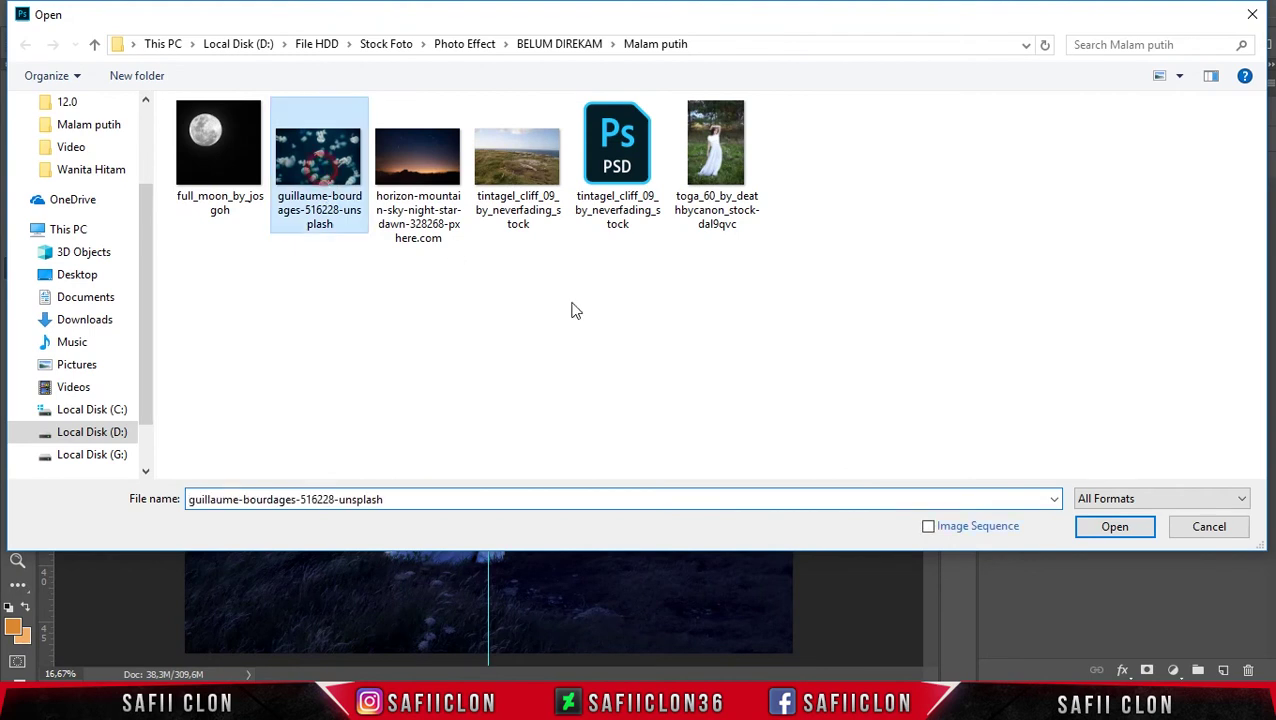
left_click(1090, 524)
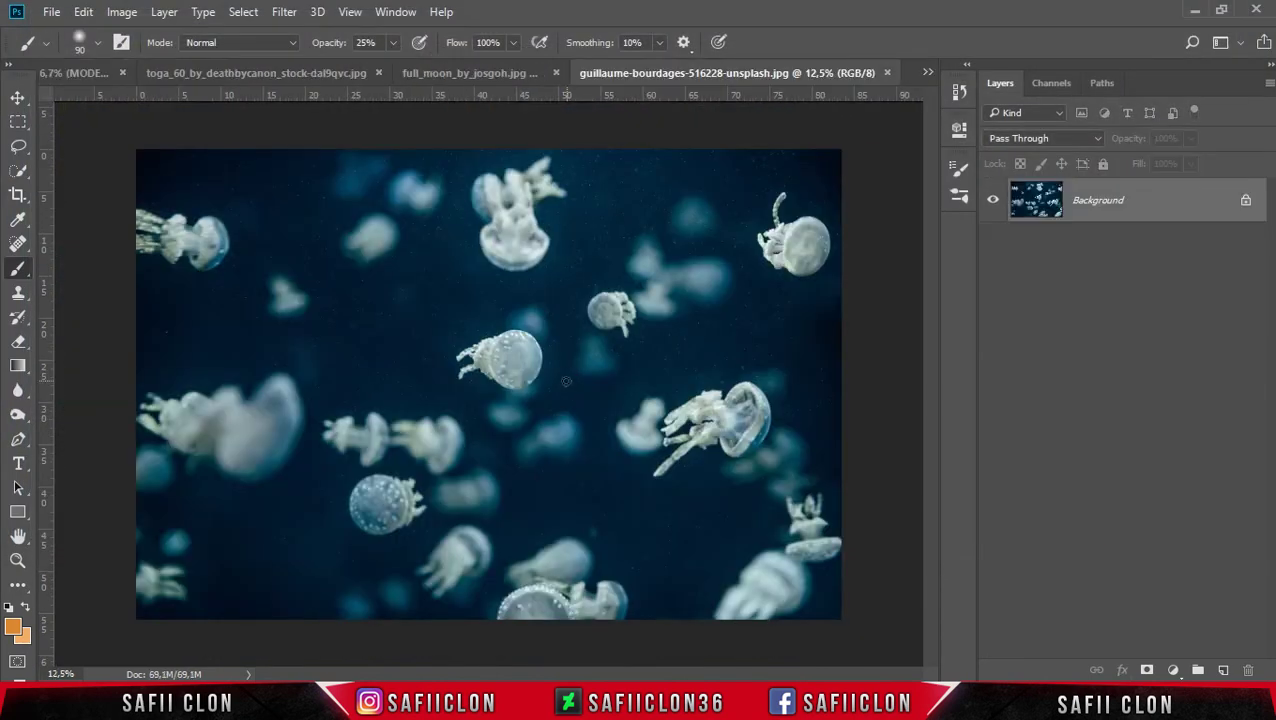
left_click(17, 97)
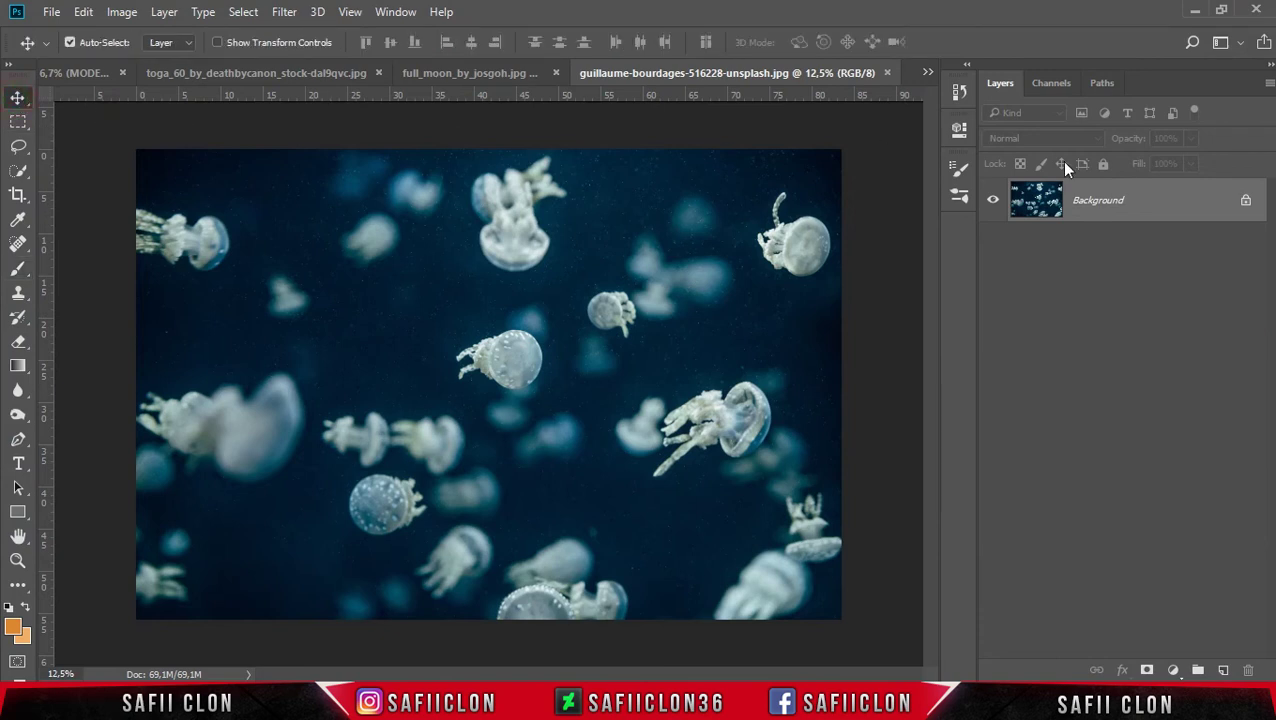
left_click_drag(1176, 205, 73, 76)
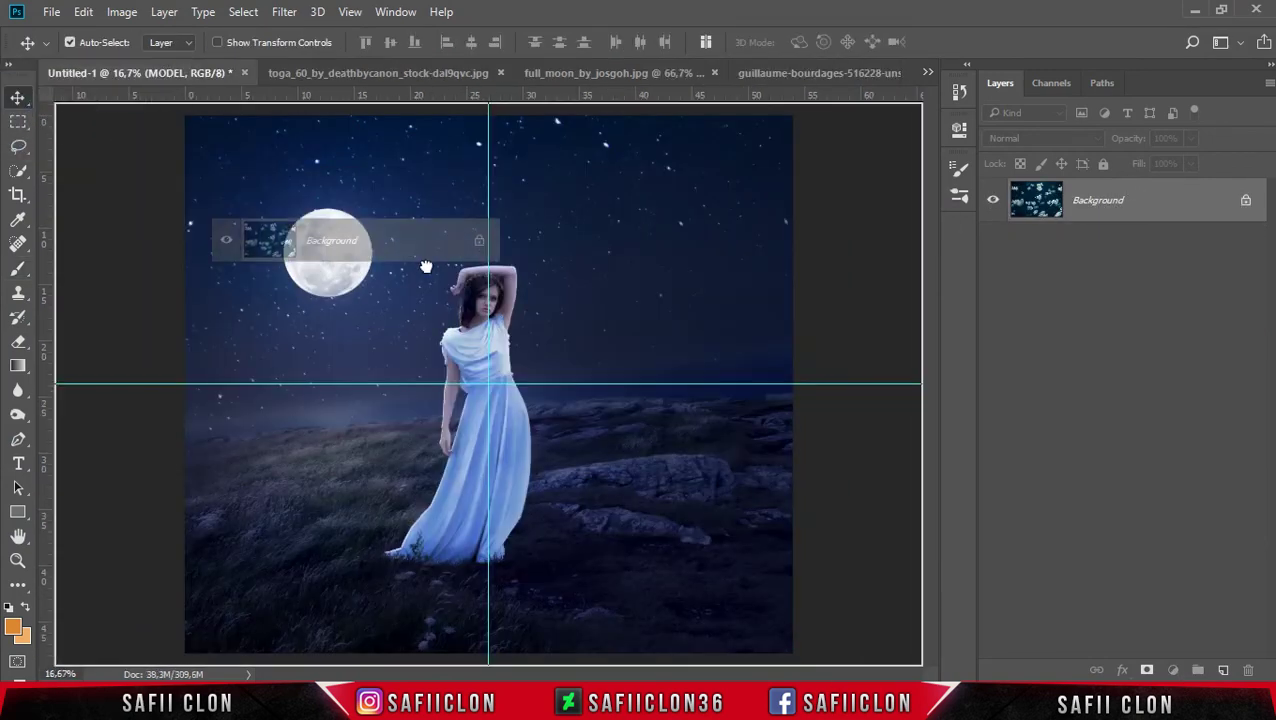
left_click_drag(73, 76, 530, 320)
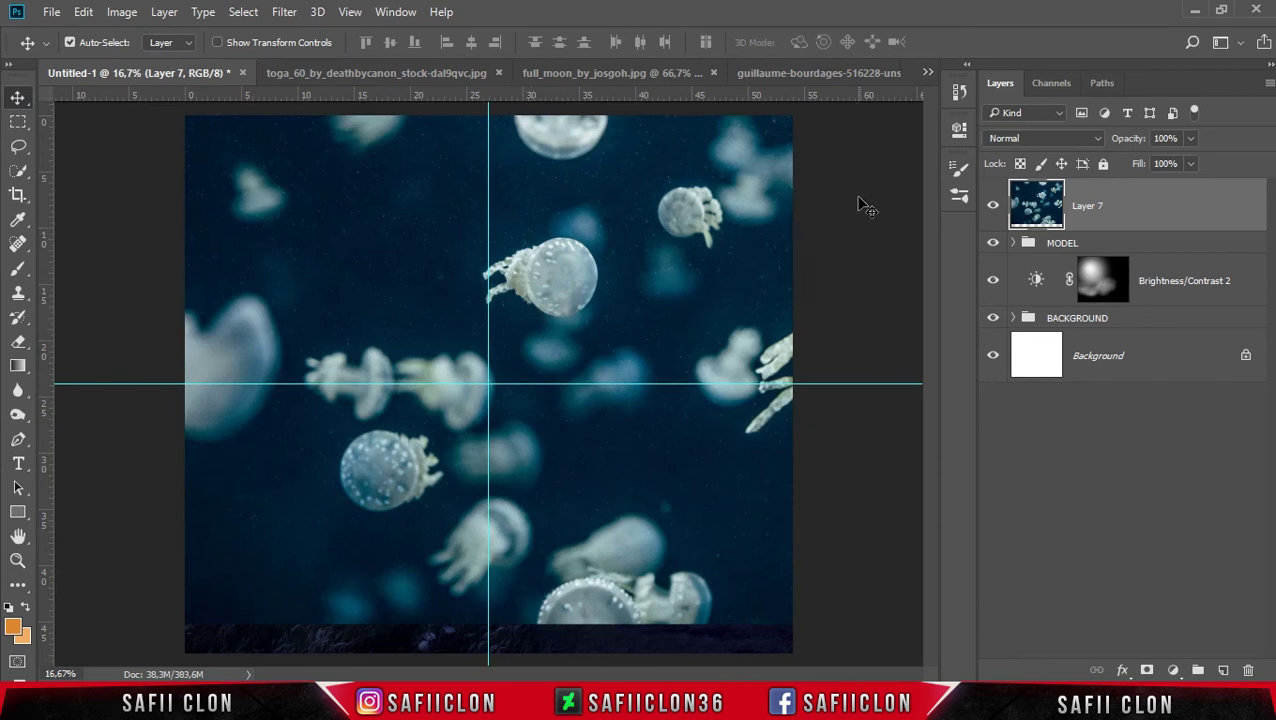
Step: Switch the jellyfish layer to Screen blend mode while starting a free transform
key("ctrl+minus")
key("ctrl+t")
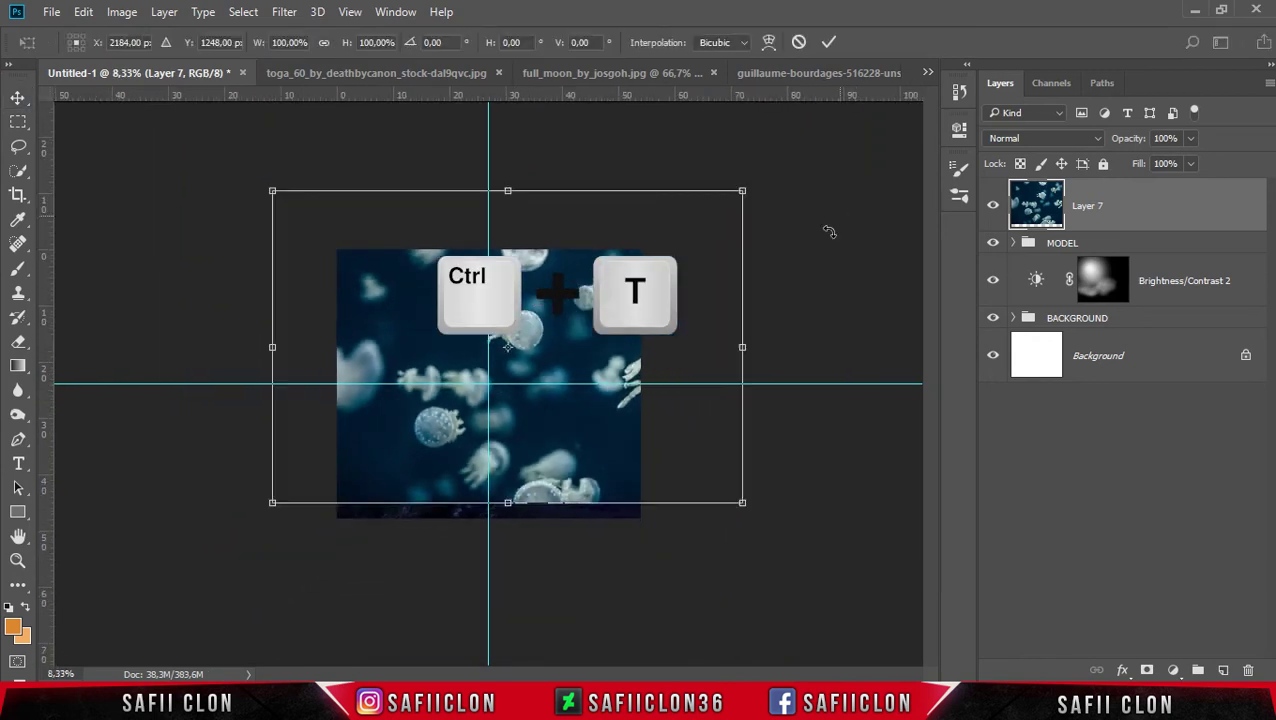
left_click(1037, 138)
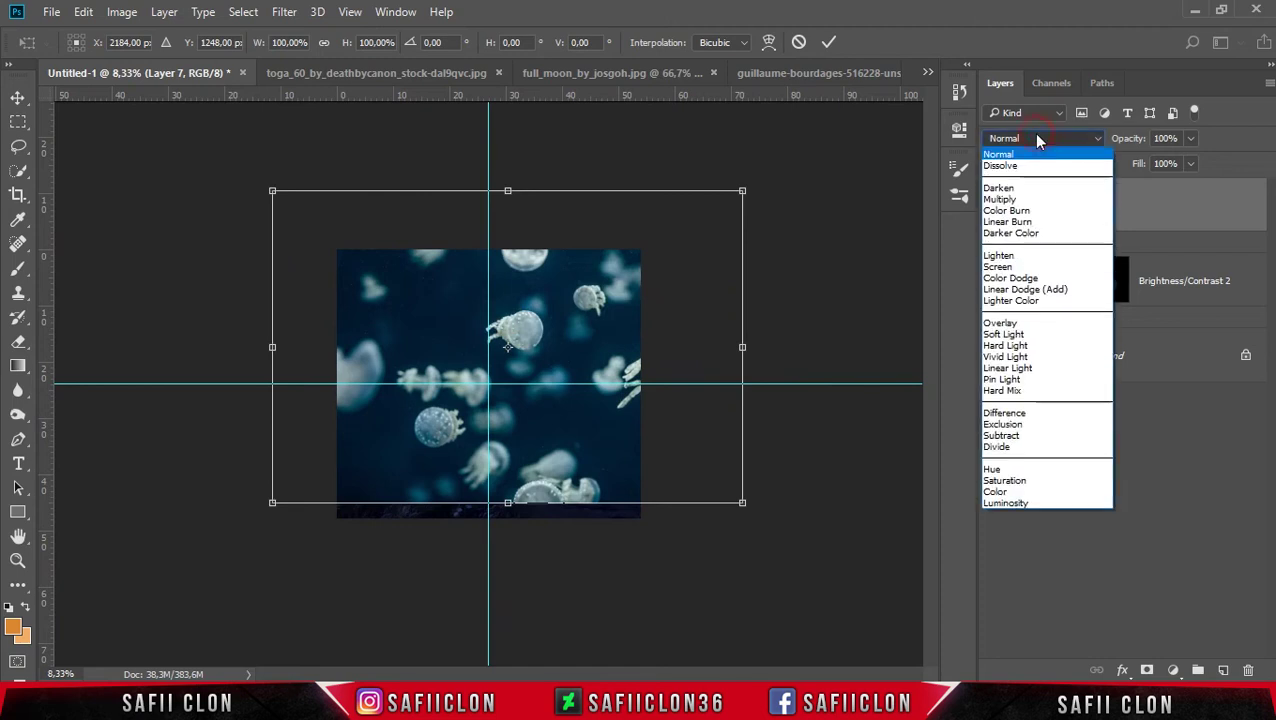
left_click(1018, 267)
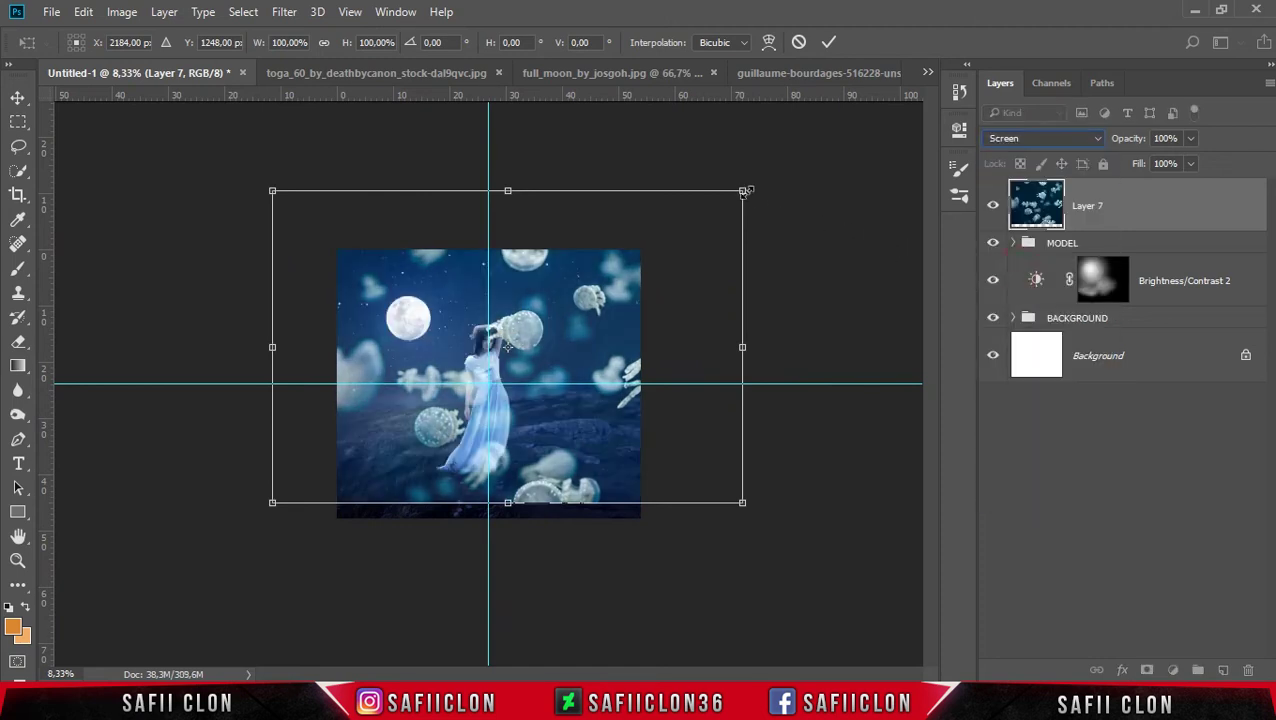
Step: Scale the jellyfish to about 71%, move it up, tilt it about -6° and commit
mouse_move(745, 189)
left_mouse_down()
mouse_move(645, 257)
mouse_move(590, 250)
left_mouse_up()
key("ctrl+plus")
left_click_drag(669, 441, 763, 506)
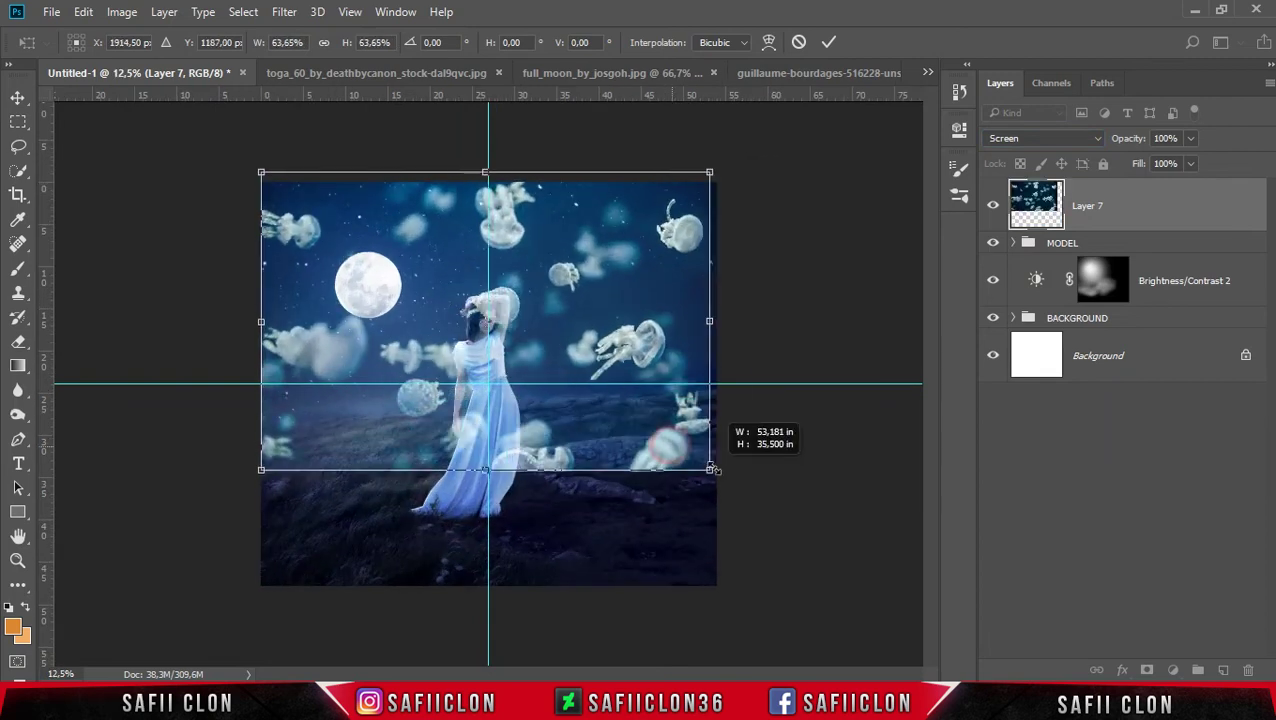
left_click_drag(628, 434, 629, 382)
left_click_drag(806, 490, 651, 432)
left_click_drag(258, 480, 242, 494)
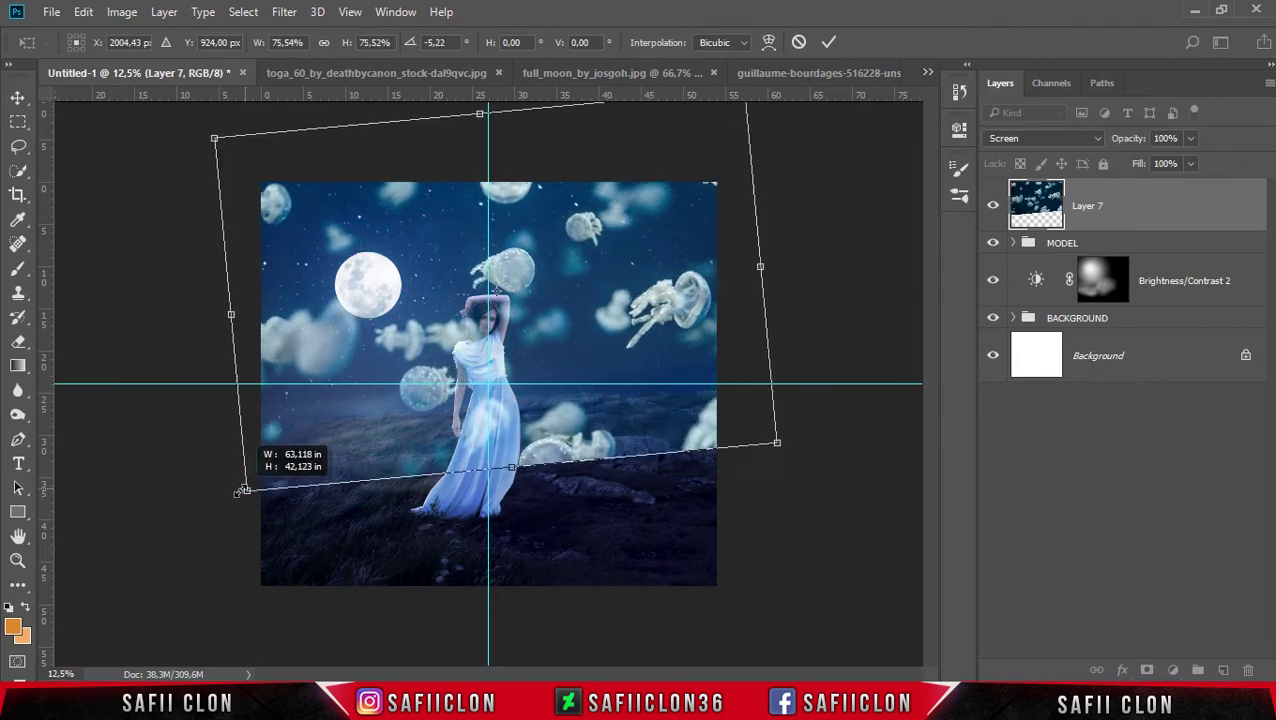
left_click_drag(822, 433, 698, 375)
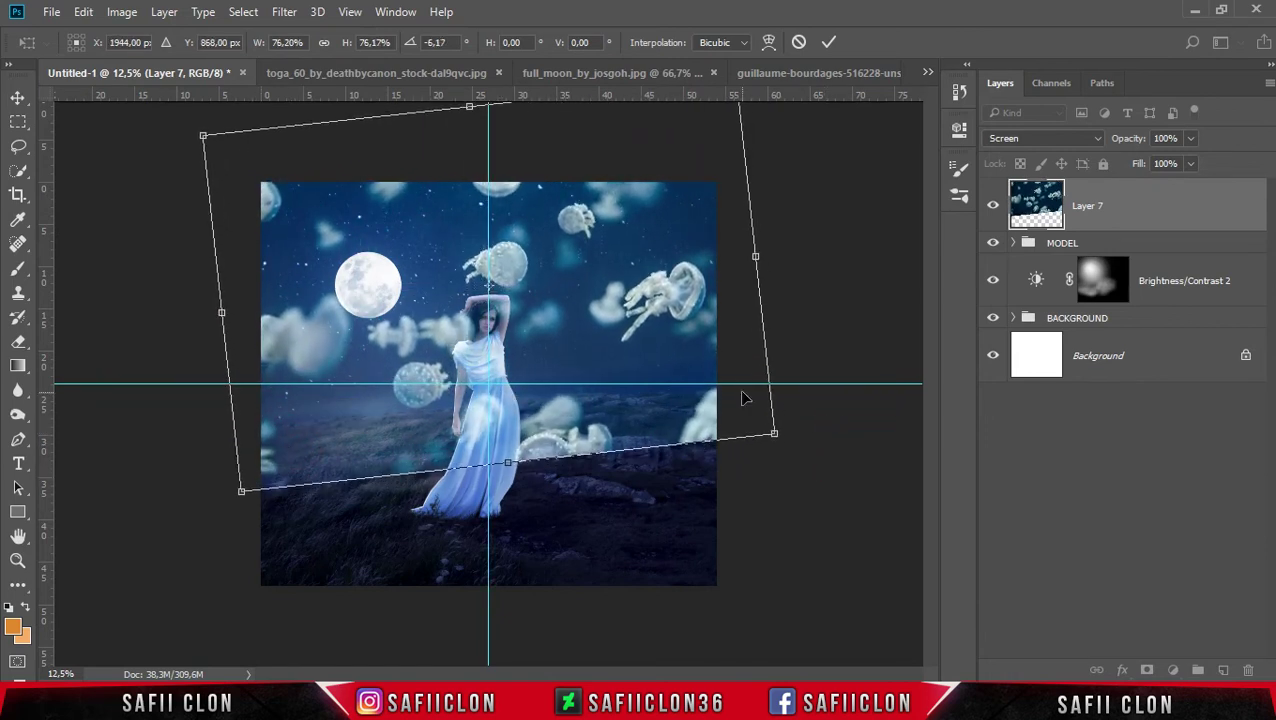
left_click(826, 42)
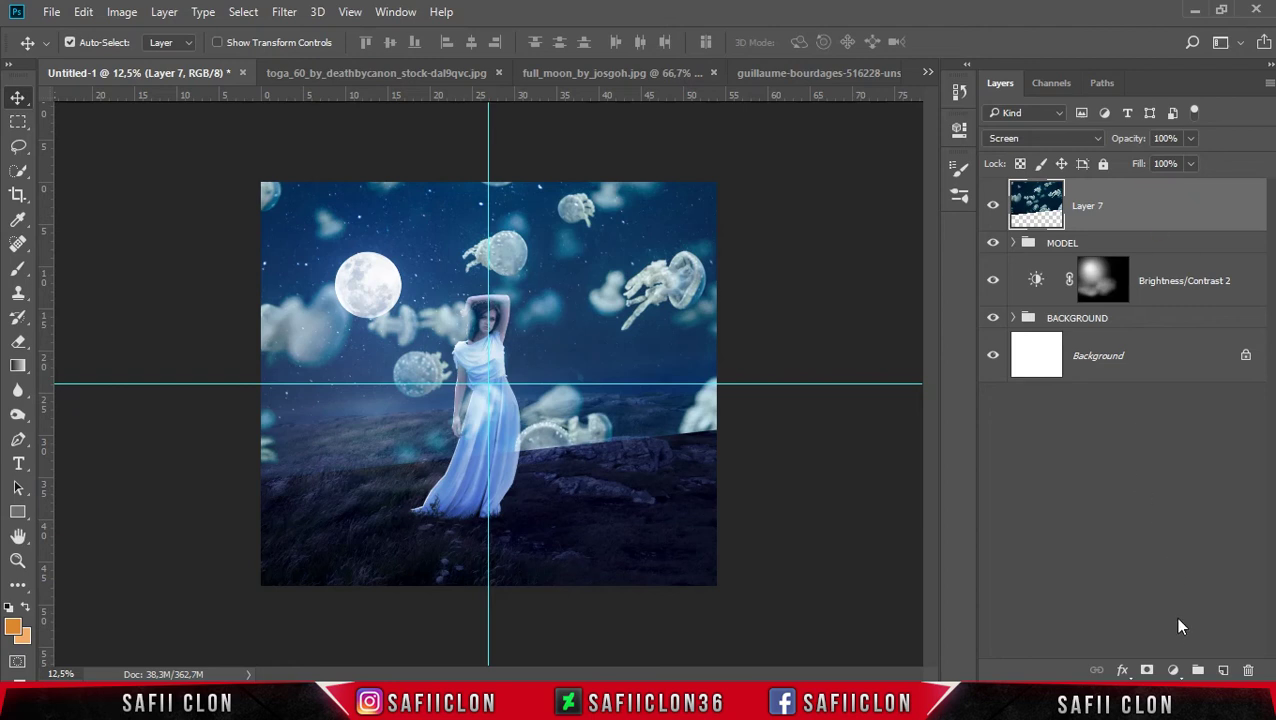
left_click(1175, 671)
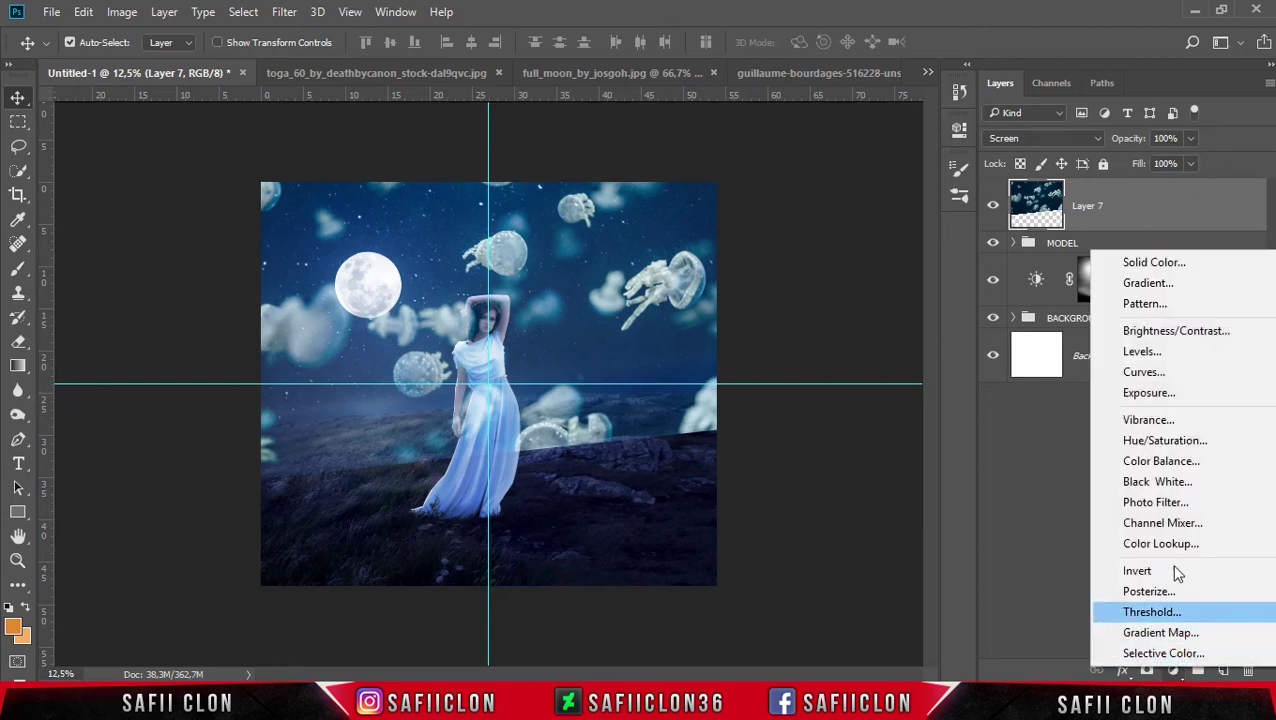
Step: Add a Levels adjustment clipped to Layer 7, darkening the midtones to 0.53
left_click(1165, 355)
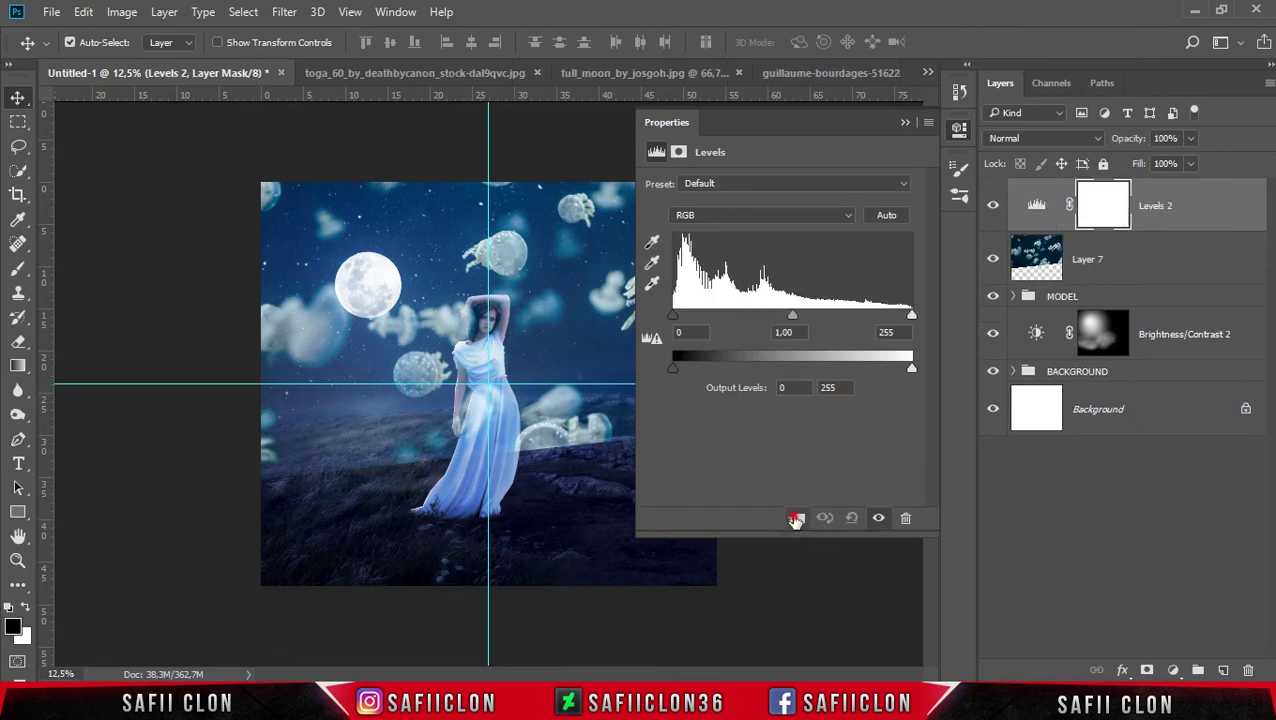
left_click(795, 519)
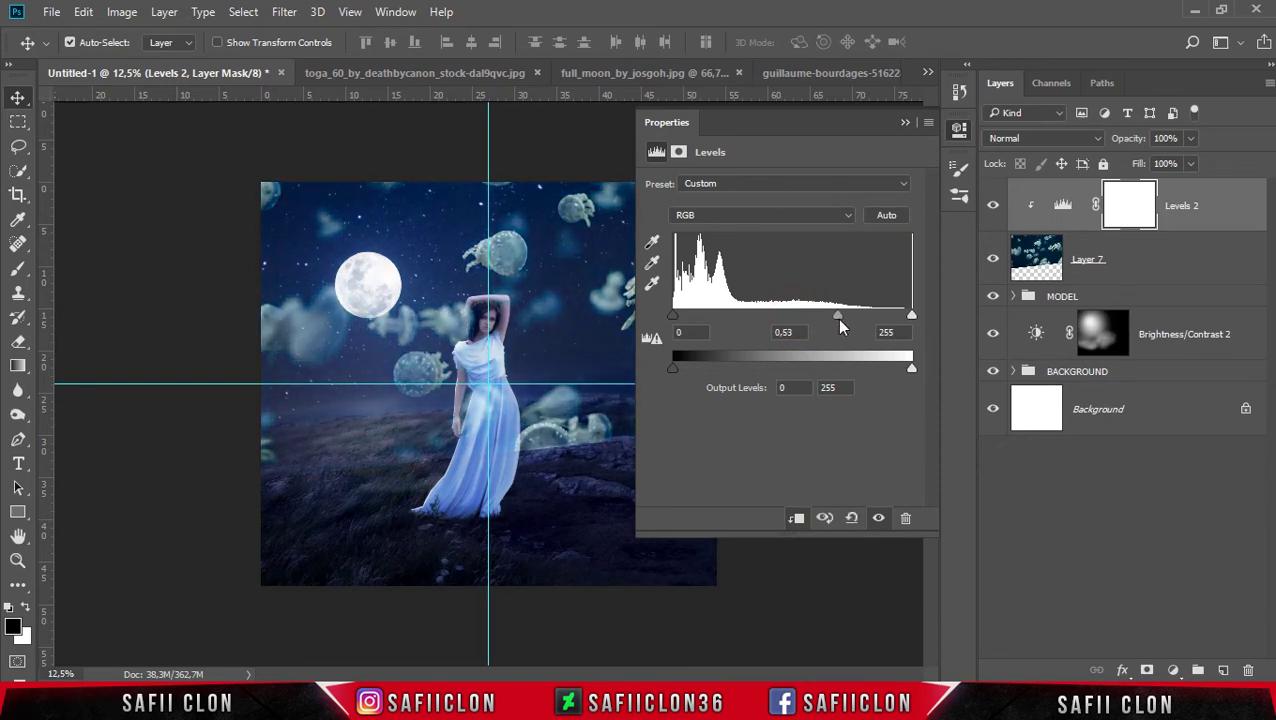
left_click(906, 124)
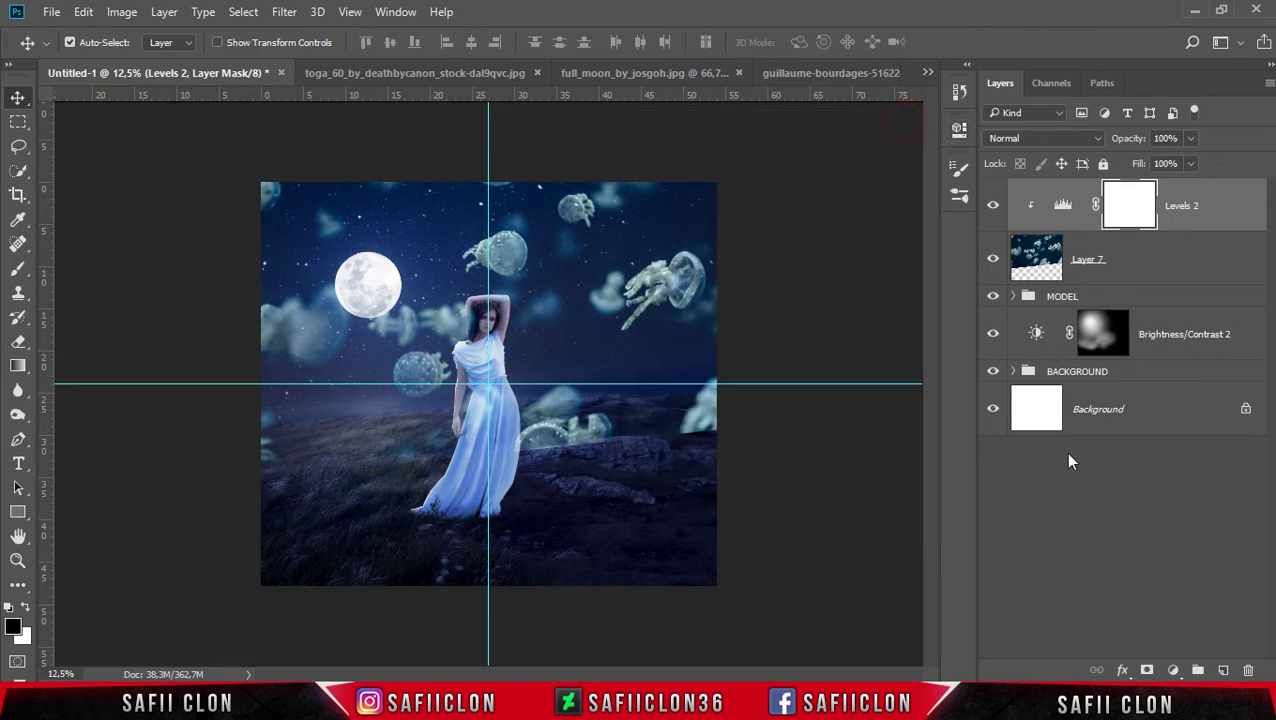
Step: Add a Color Balance adjustment clipped to the jellyfish layer
left_click(1175, 671)
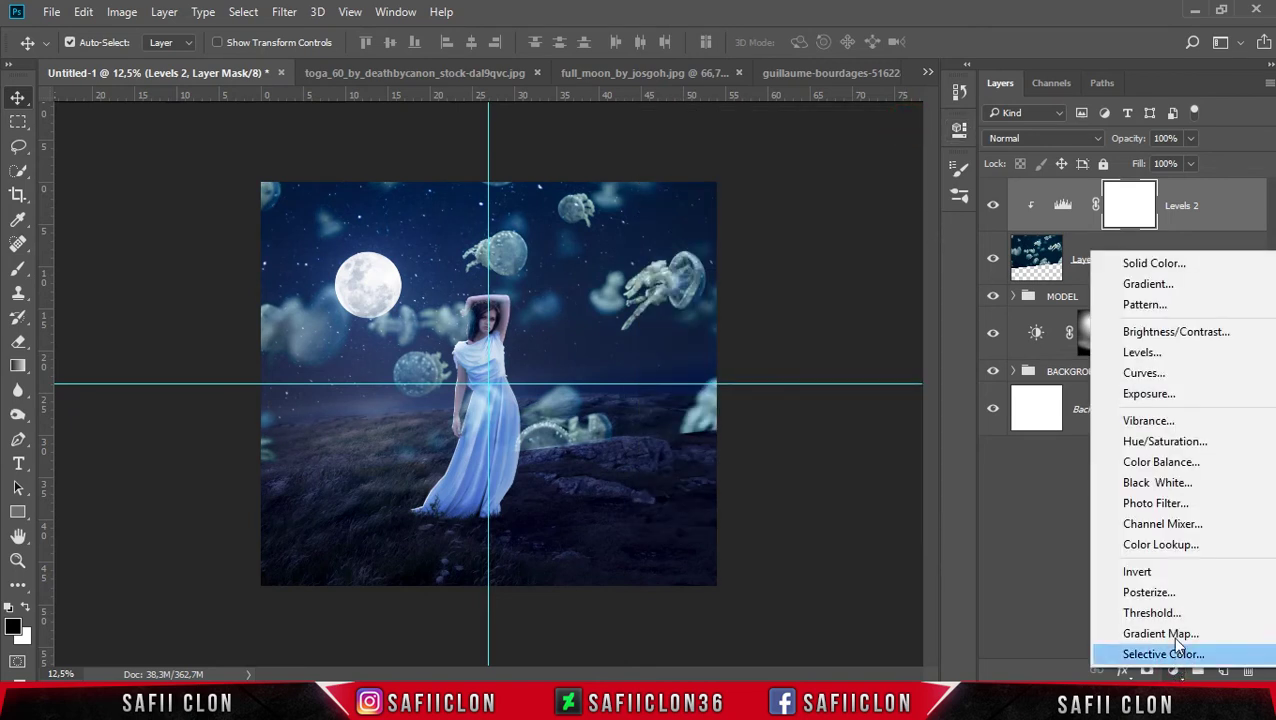
left_click(1143, 466)
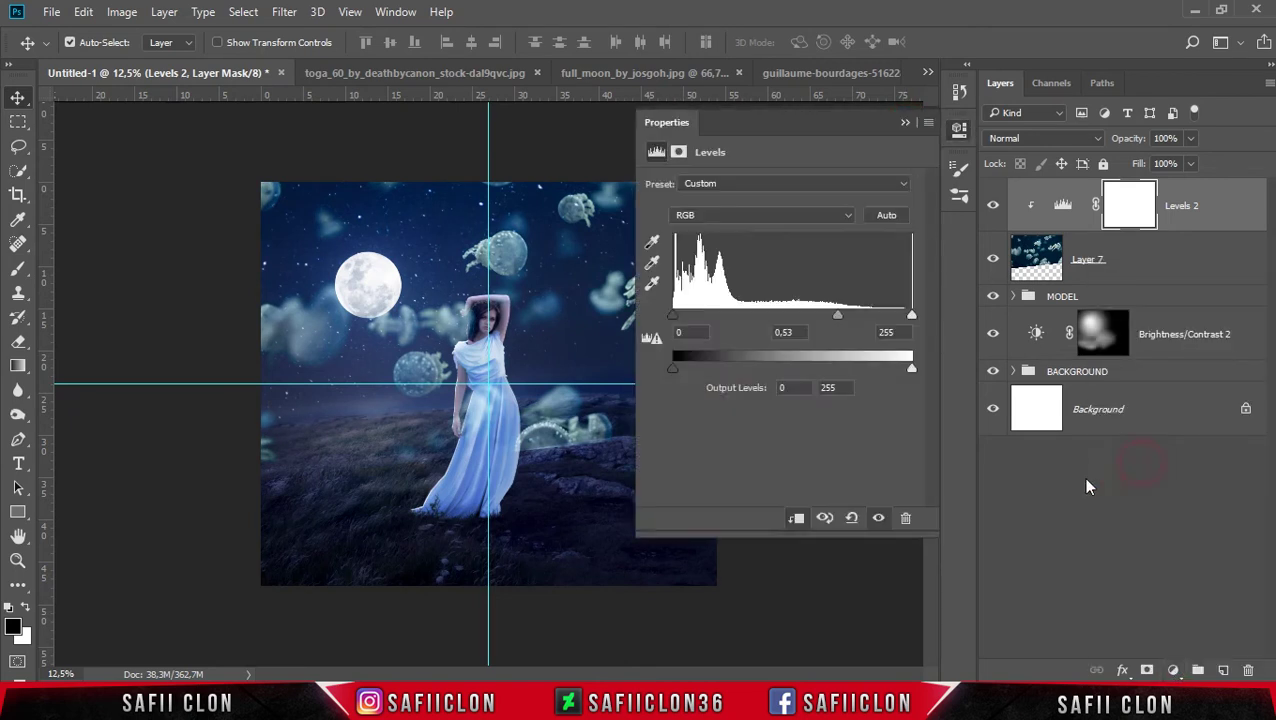
left_click(797, 519)
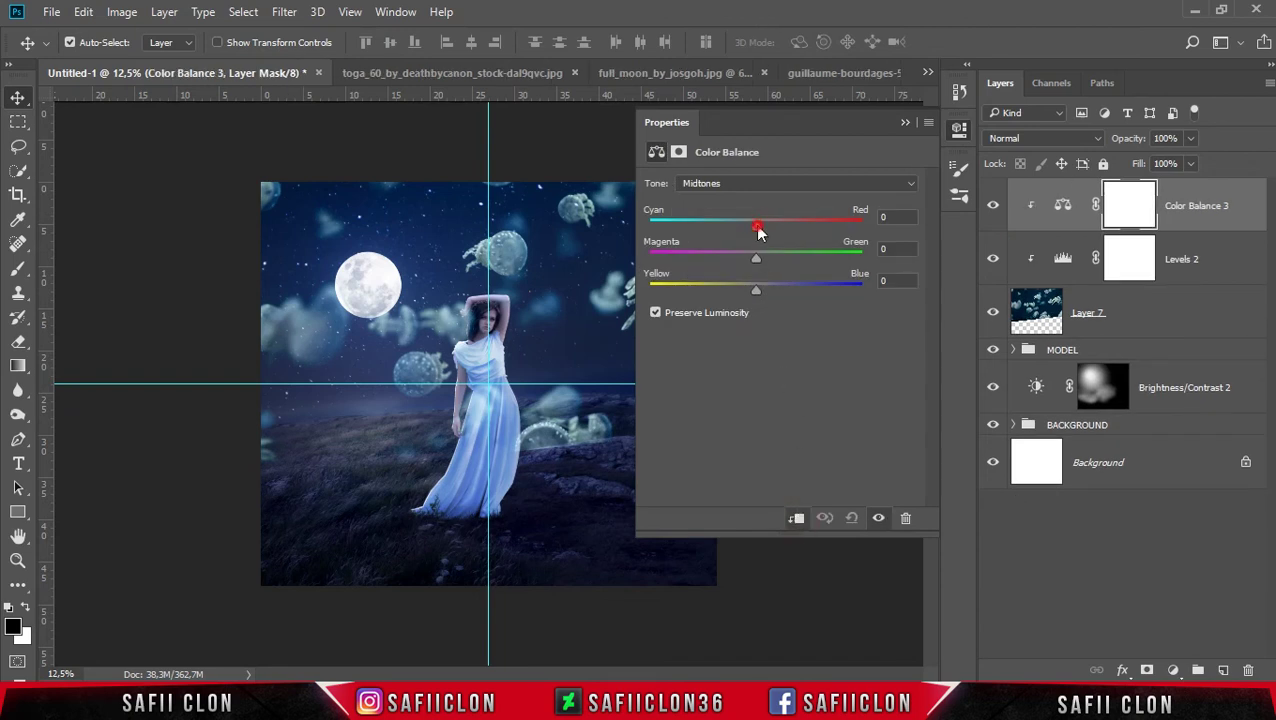
Step: Set Color Balance midtones to Cyan-Red -18 and Yellow-Blue +44, then compare it on and off
left_click_drag(748, 225, 738, 229)
left_click_drag(756, 290, 802, 292)
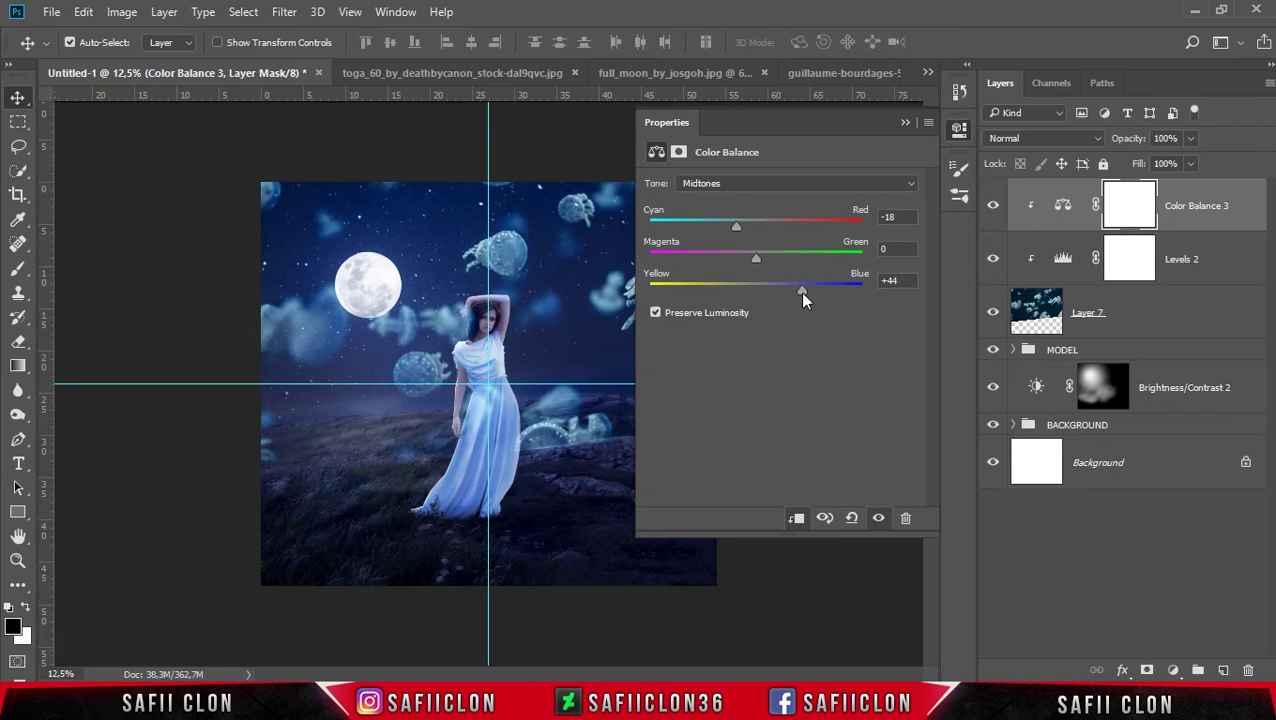
left_click(905, 124)
left_click(995, 206)
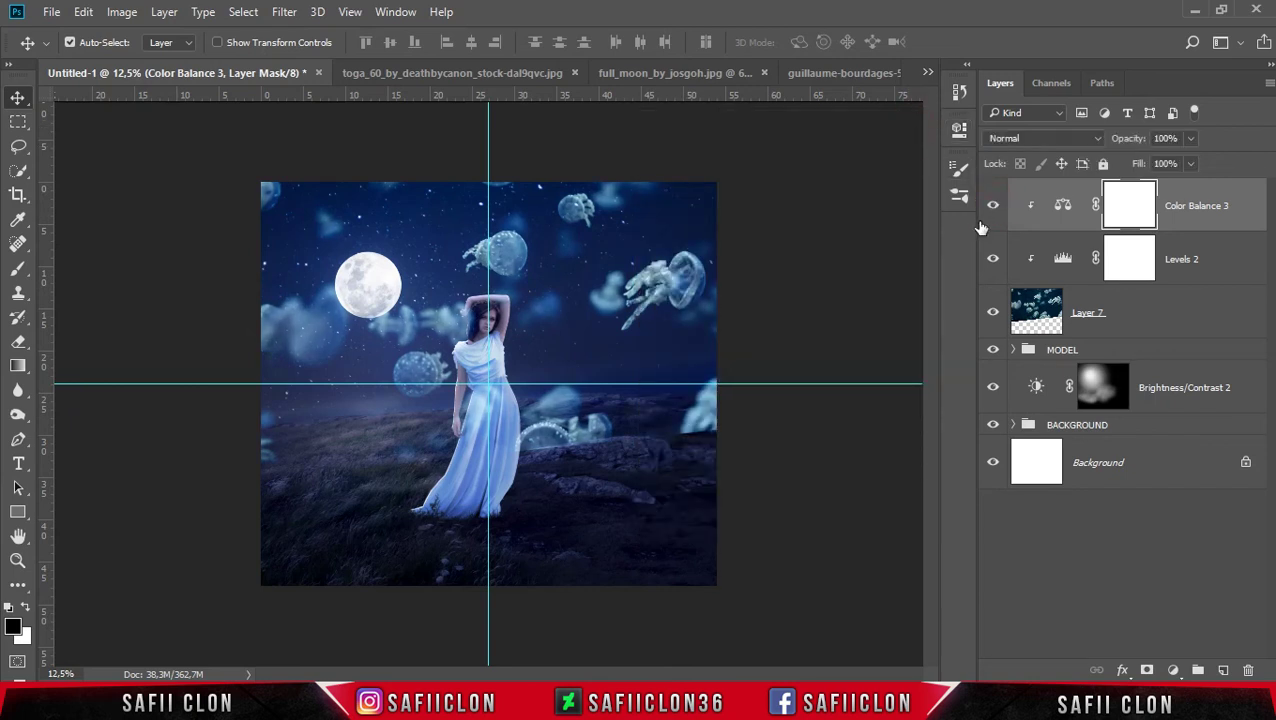
left_click(1171, 317)
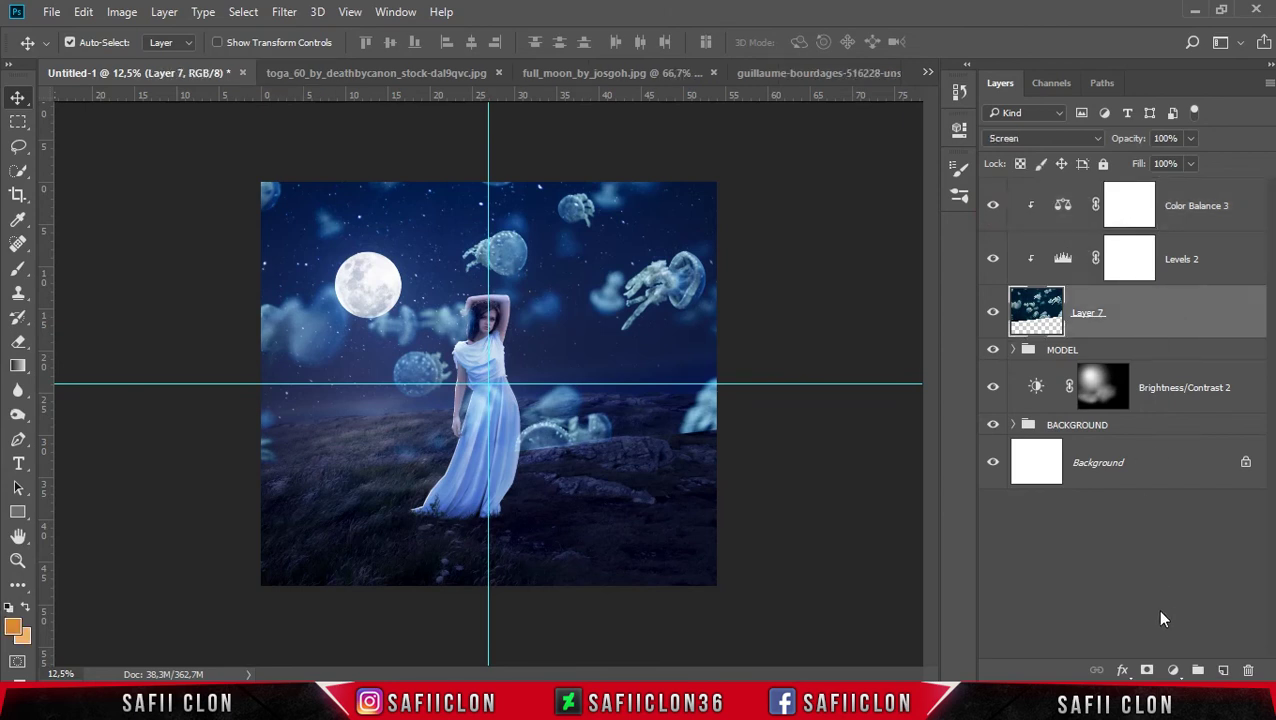
Step: Add a layer mask to Layer 7 and set a soft brush of about 152 px
left_click(1148, 670)
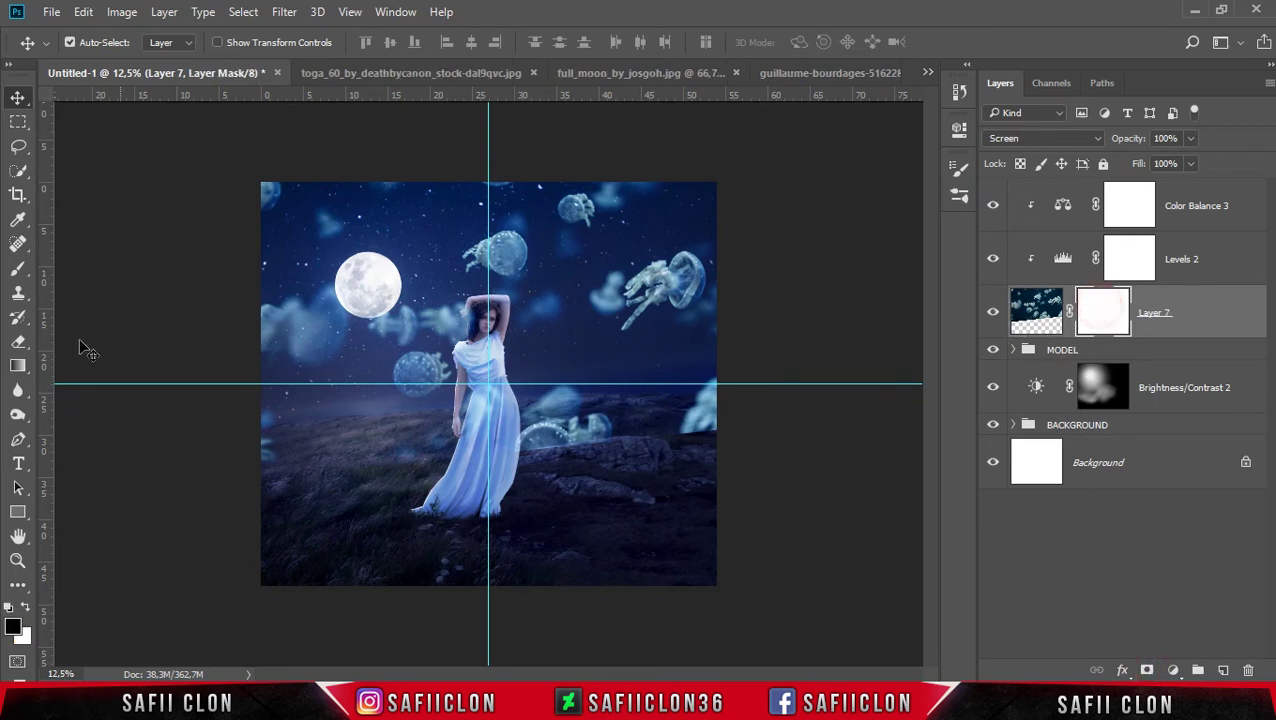
left_click(18, 270)
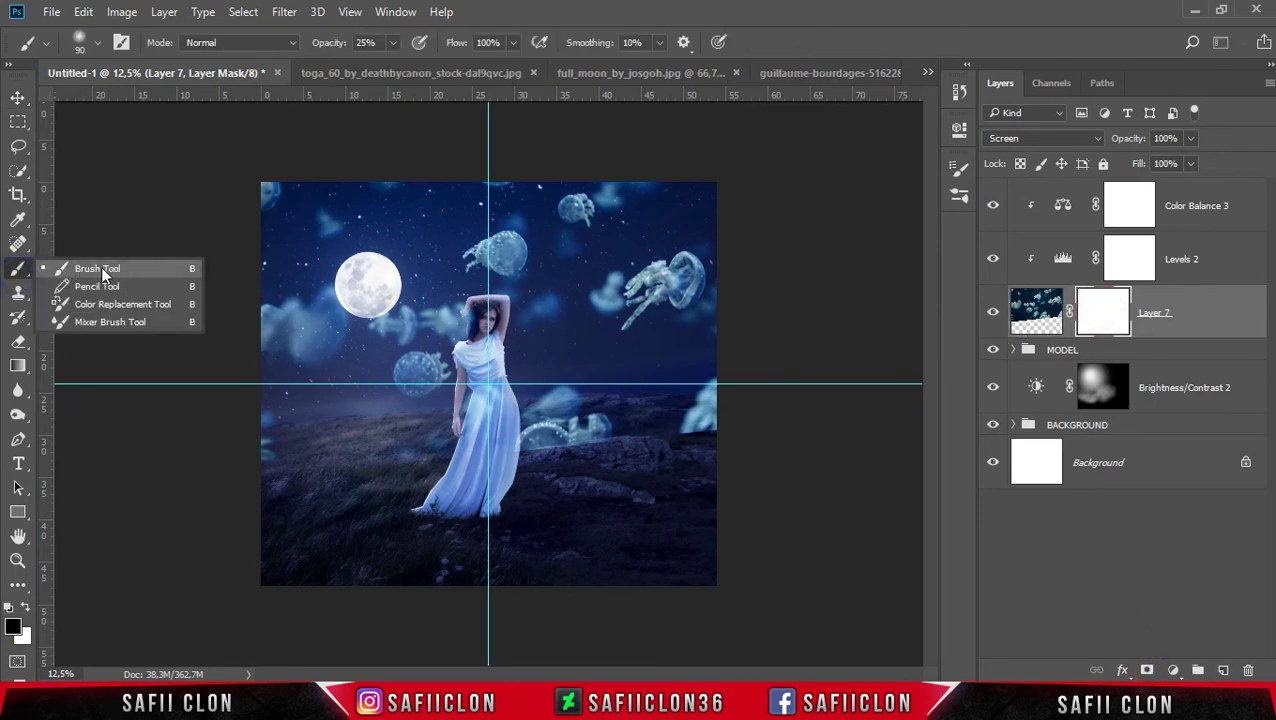
left_click(103, 271)
left_click(97, 44)
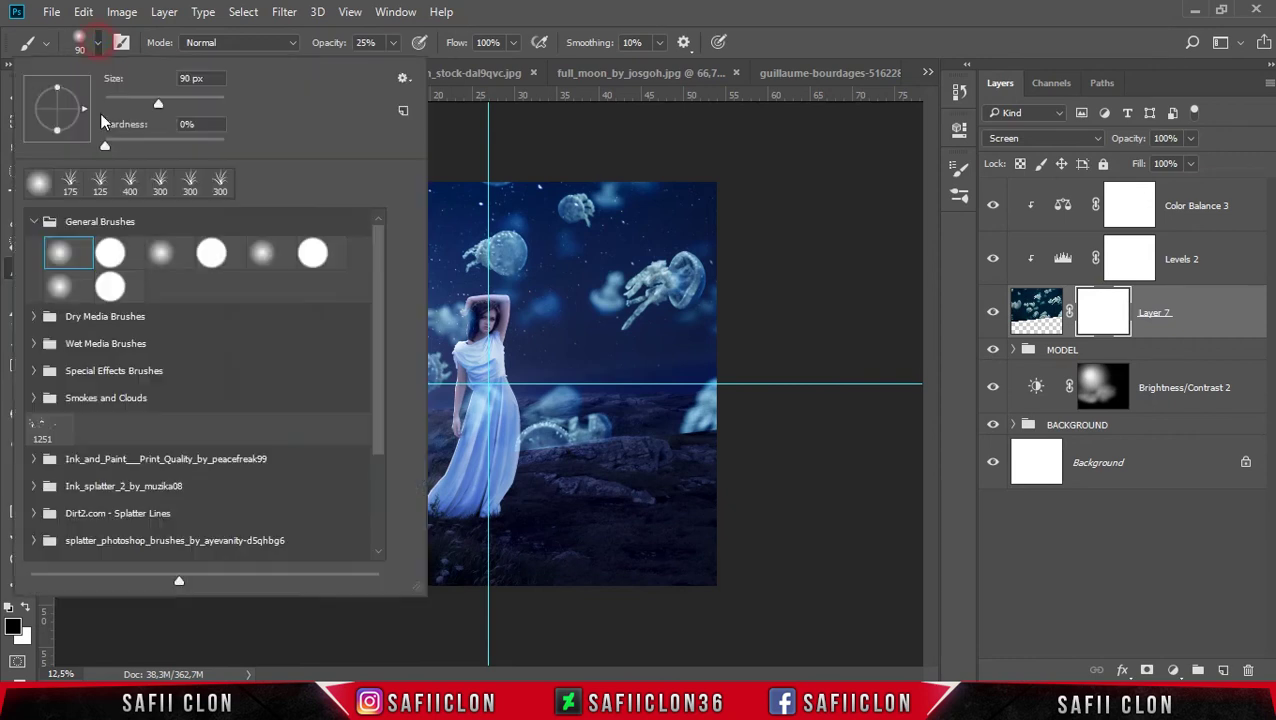
left_click_drag(165, 107, 179, 107)
left_click(398, 42)
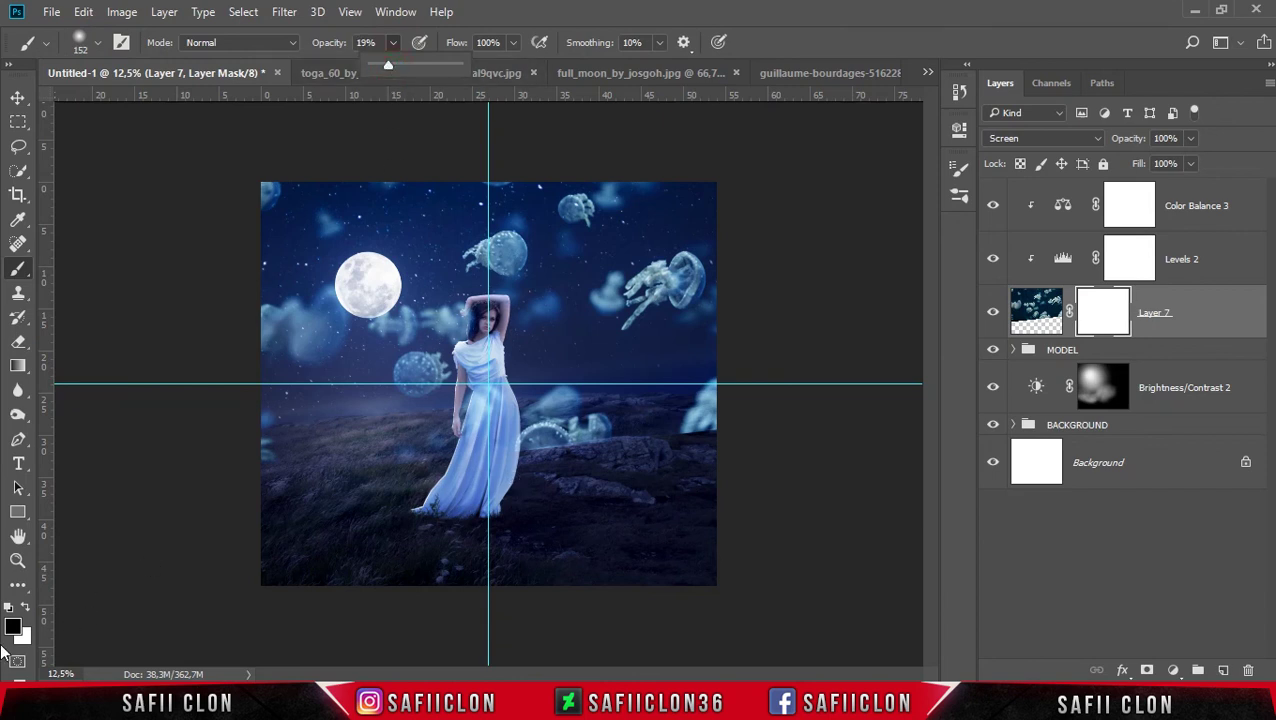
Step: Paint out the jellyfish right of the woman and near her head at 100% opacity
key("bracketright")
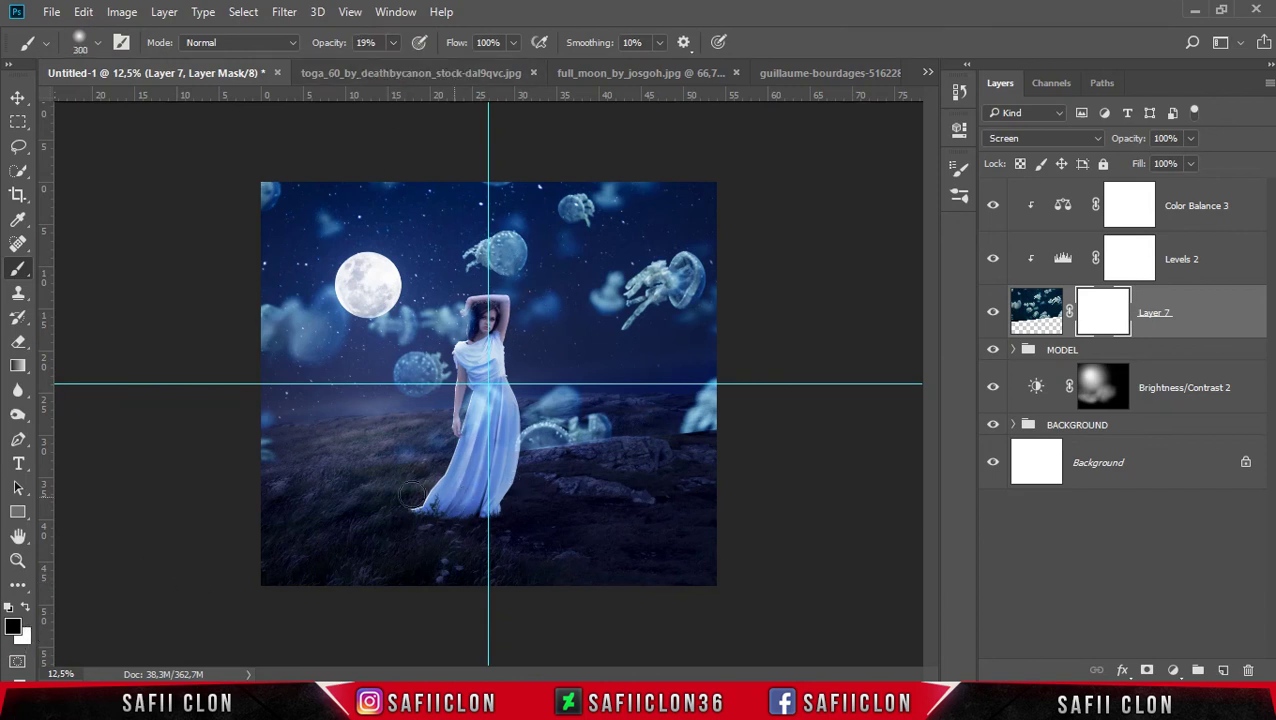
mouse_move(440, 462)
left_mouse_down()
mouse_move(558, 436)
mouse_move(547, 427)
left_mouse_up()
left_click_drag(392, 42, 468, 62)
mouse_move(540, 415)
left_mouse_down()
mouse_move(657, 459)
mouse_move(698, 413)
left_mouse_up()
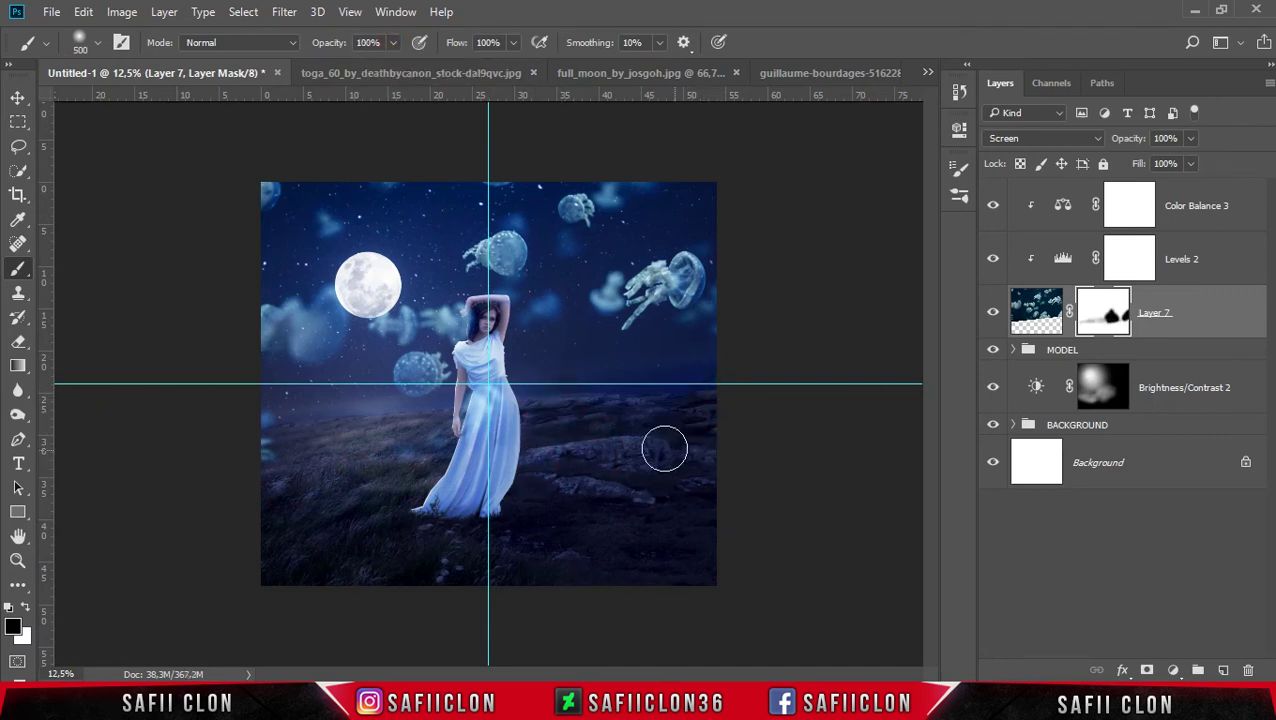
left_click_drag(478, 320, 438, 317)
left_click(393, 42)
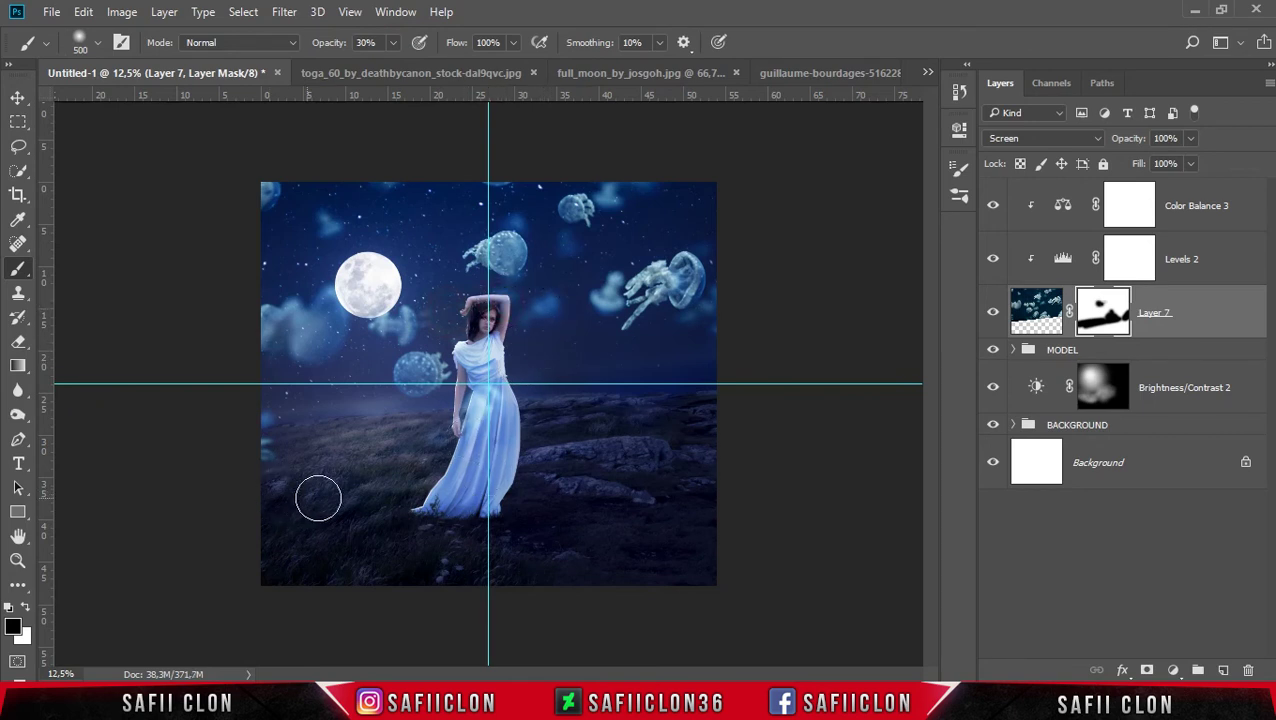
left_click(1215, 312)
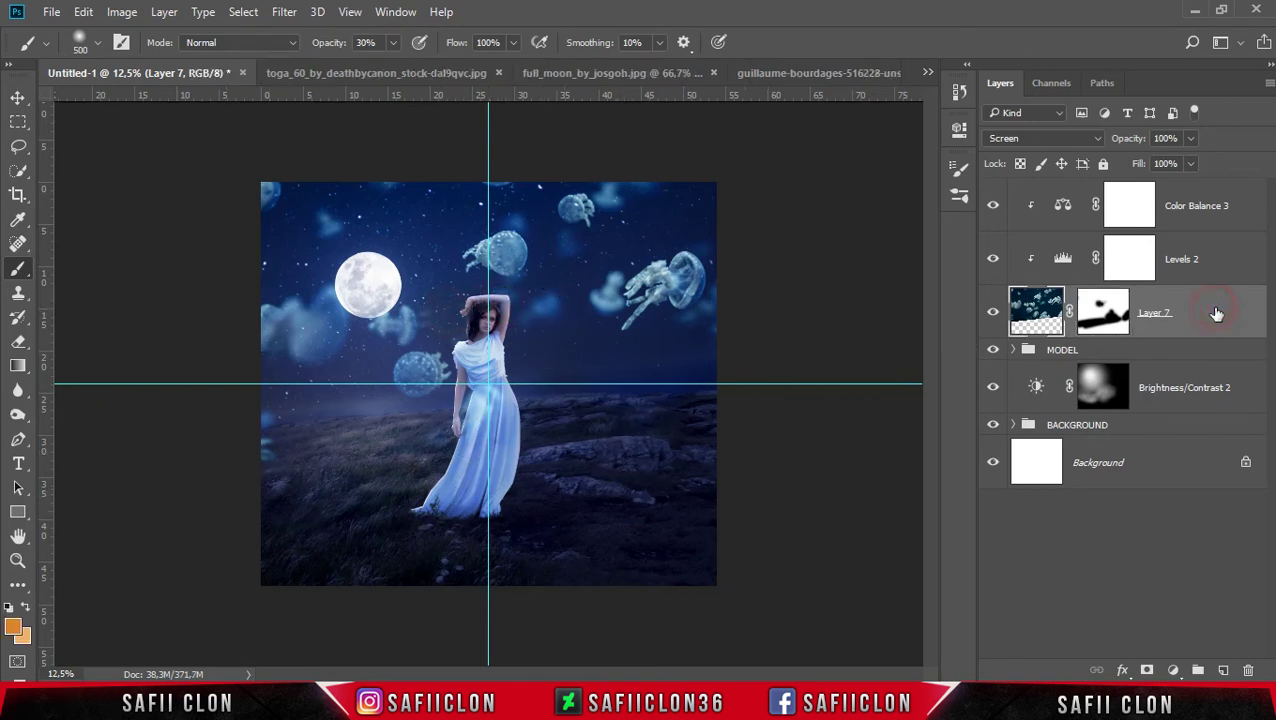
left_click(1231, 204, "shift")
Step: Group Layer 7, Levels 2 and Color Balance 3 into a group named 1
right_click(1223, 193)
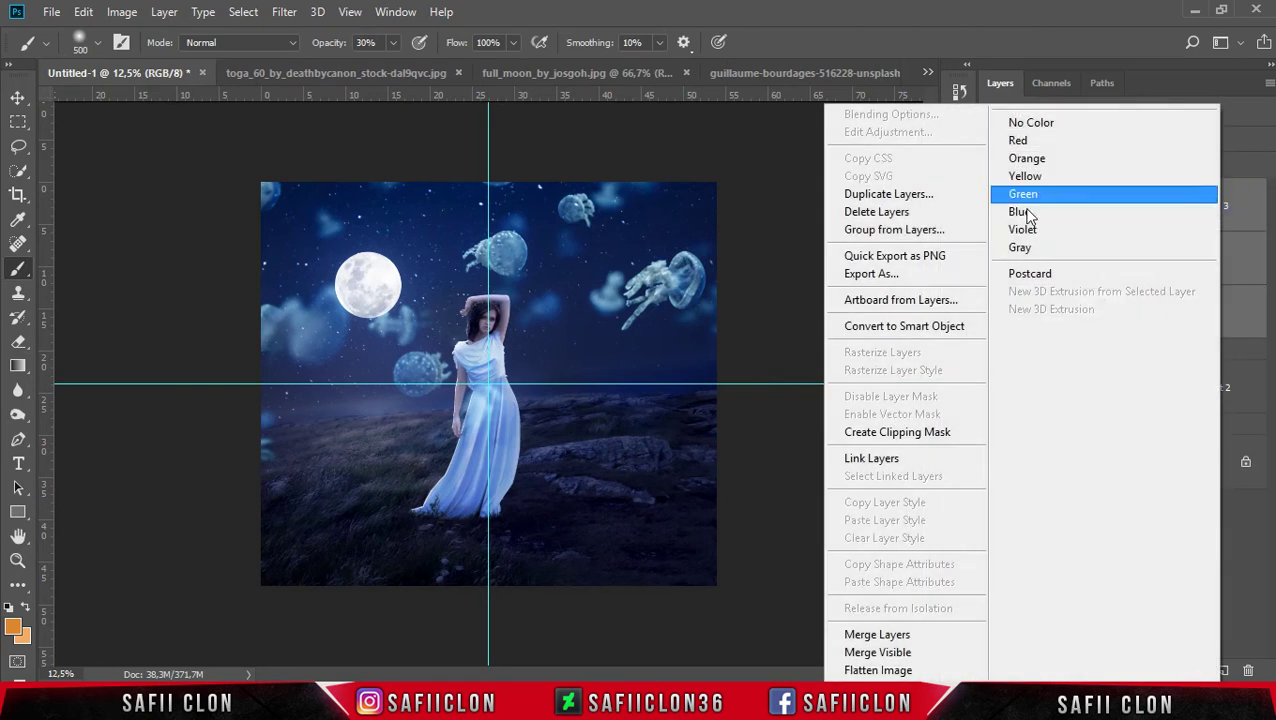
left_click(926, 230)
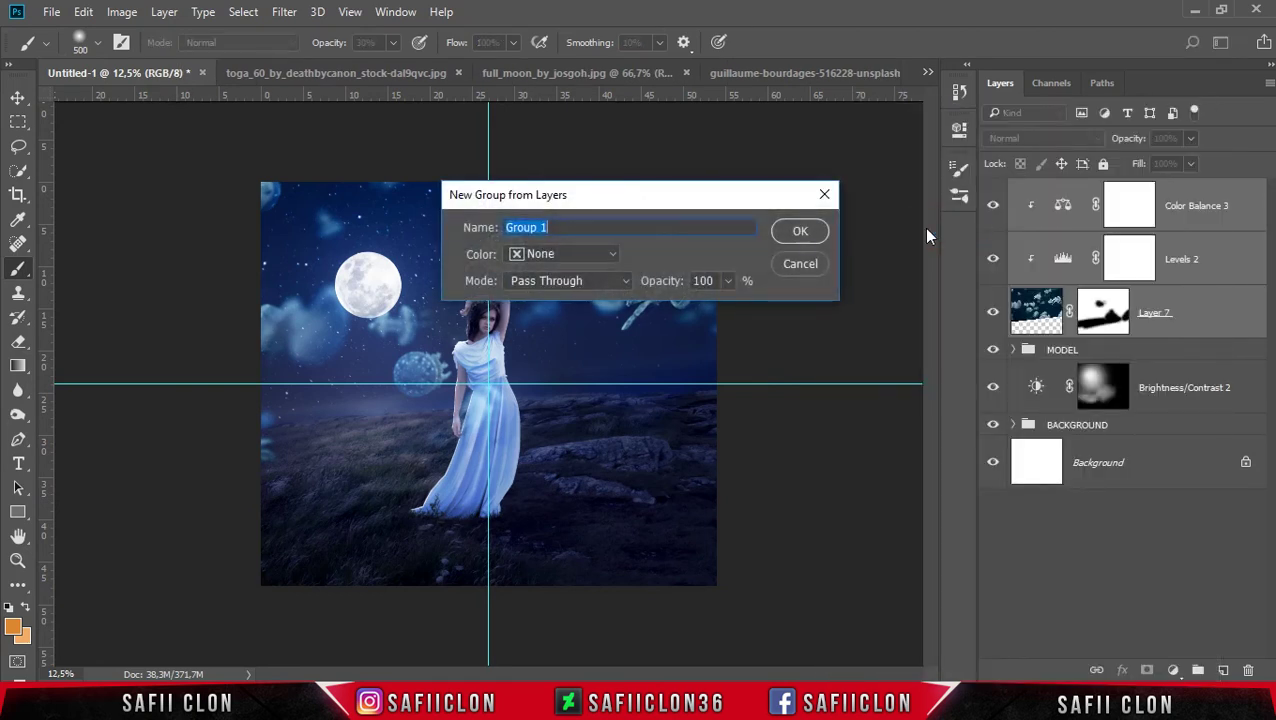
type("1")
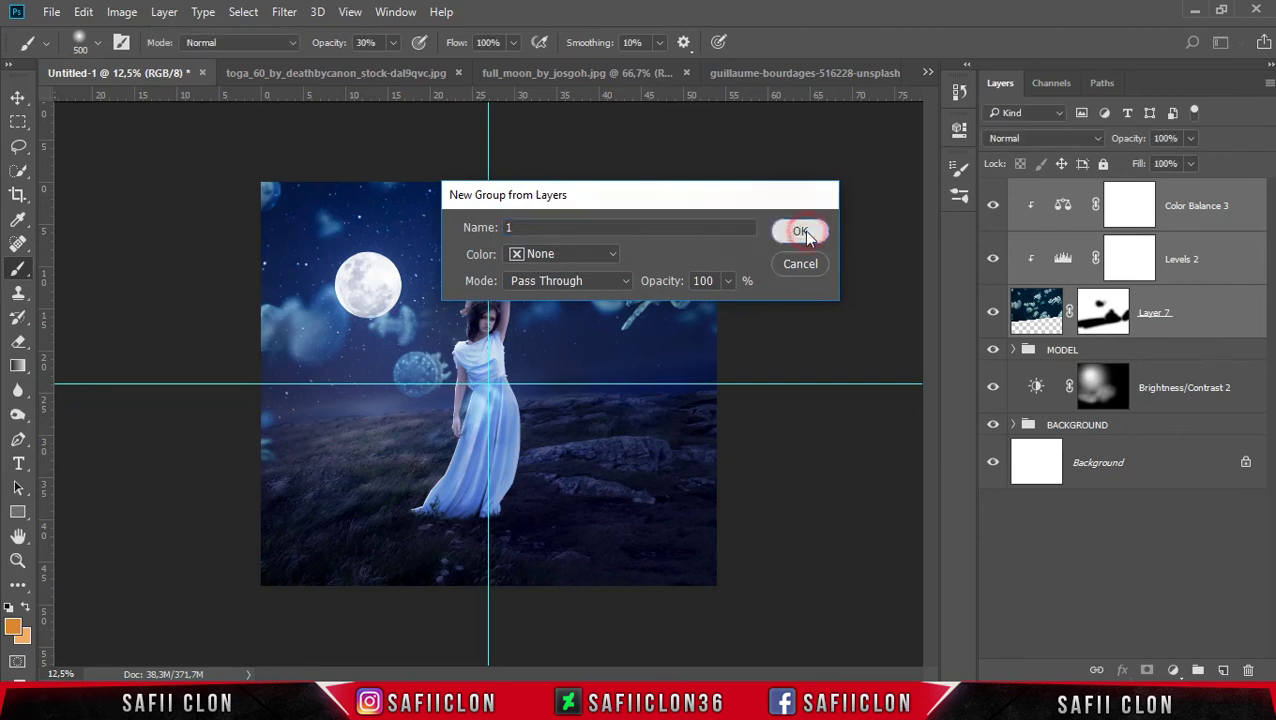
left_click(803, 231)
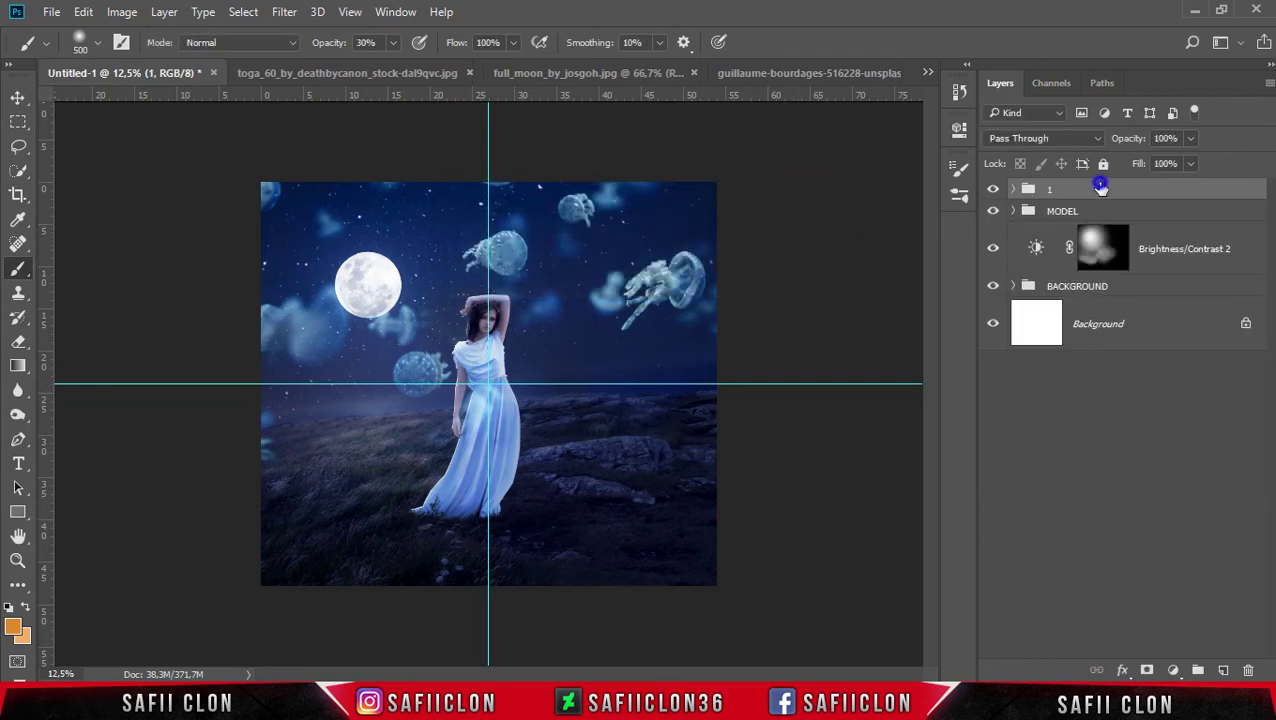
Step: Duplicate group 1 as a new group named 2
right_click(1100, 188)
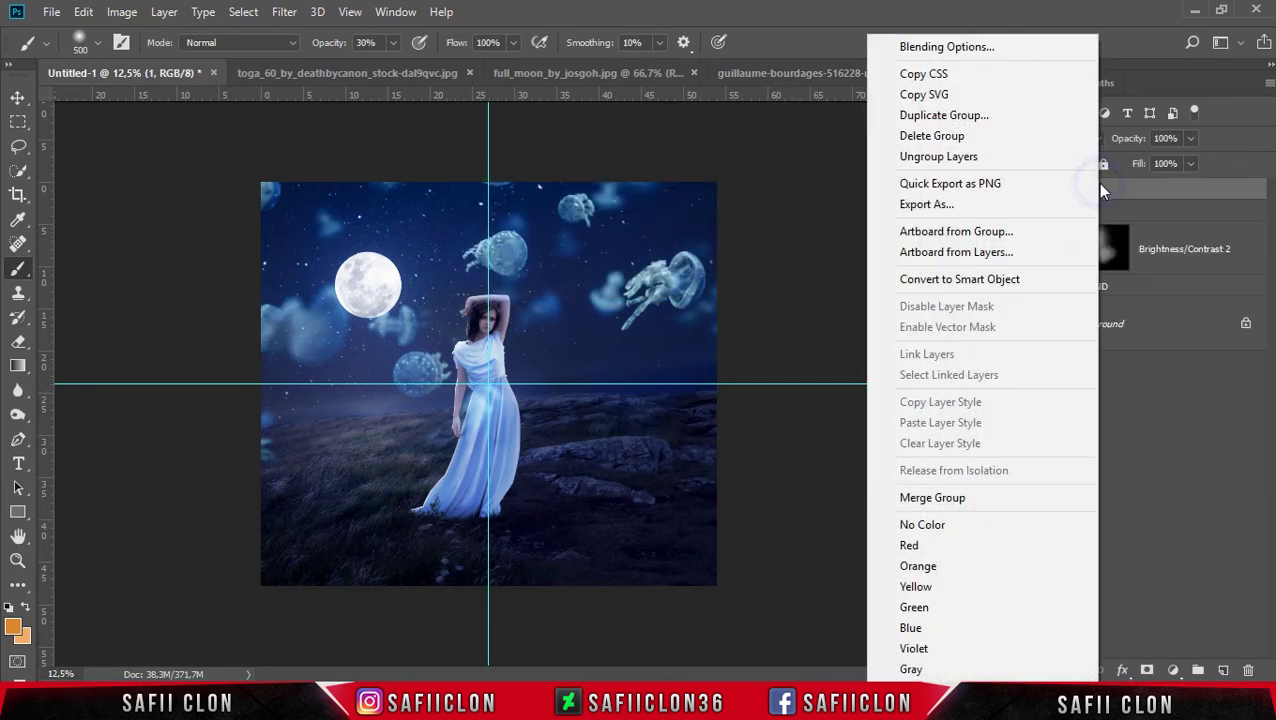
left_click(967, 118)
type("2")
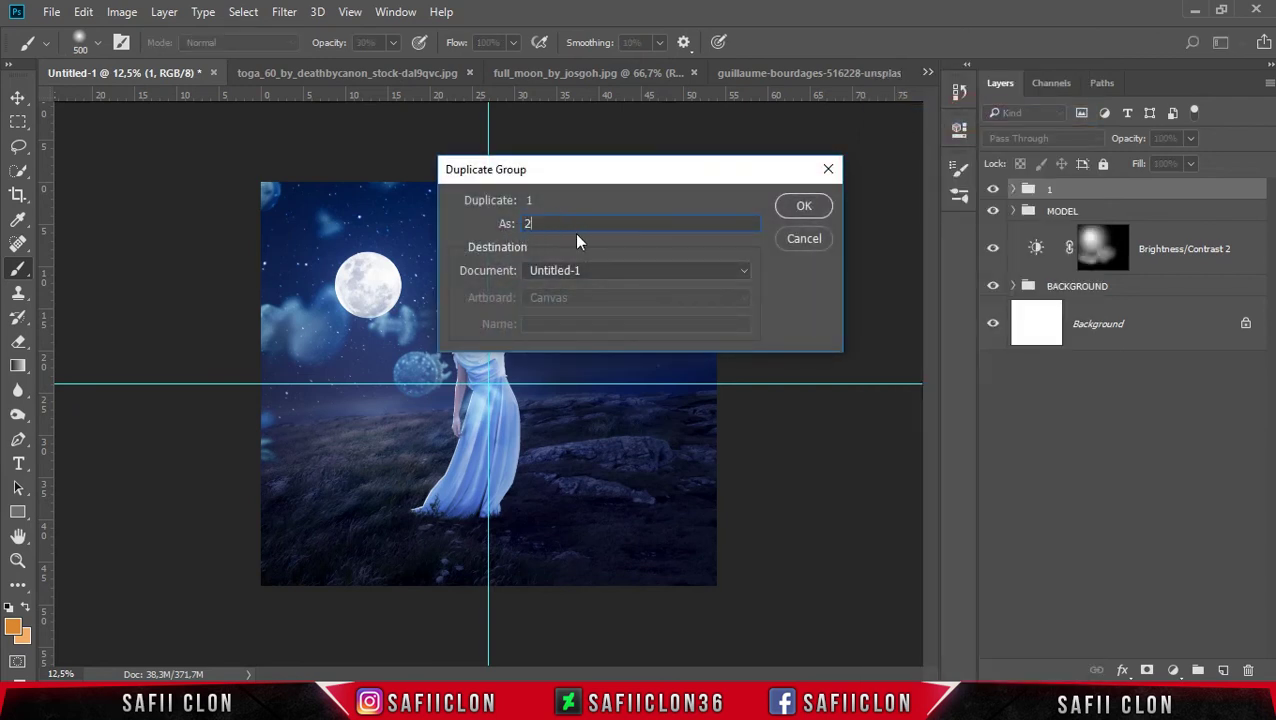
left_click(803, 207)
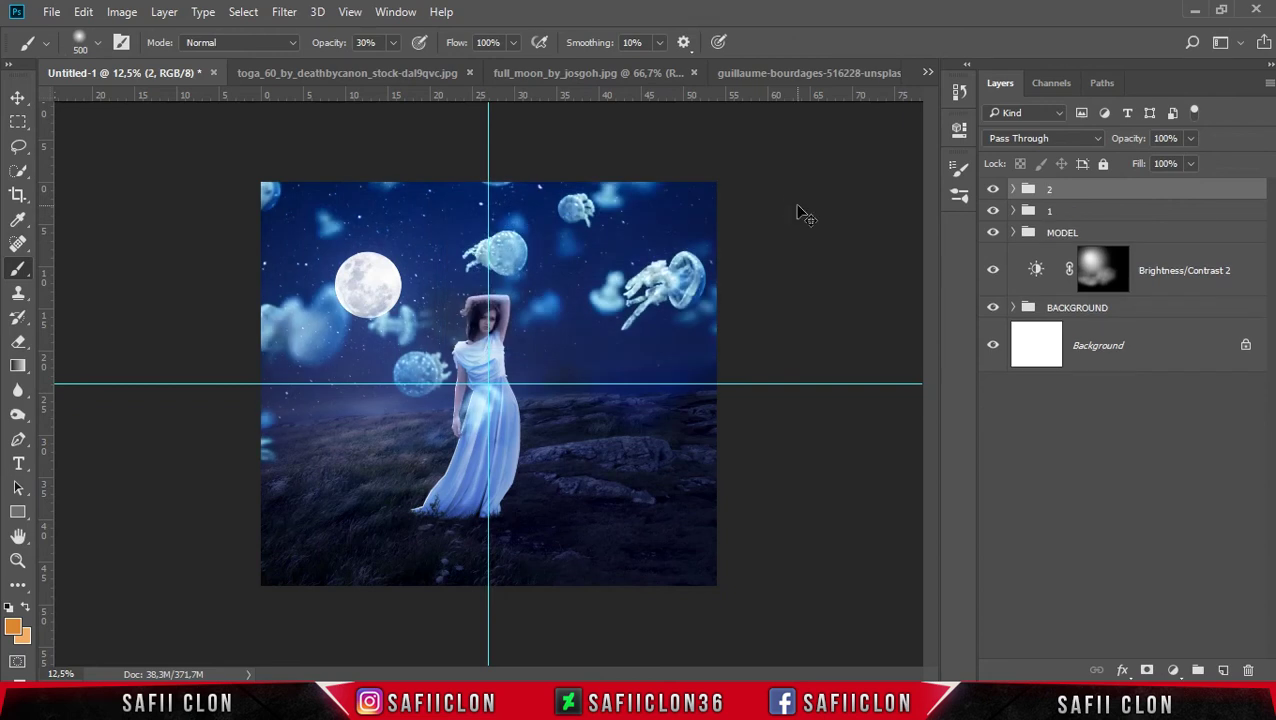
key("ctrl+t")
Step: Flip the group 2 jellyfish horizontally and shift them right and lower on the canvas
mouse_move(568, 234)
left_mouse_down()
mouse_move(780, 471)
mouse_move(643, 469)
left_mouse_up()
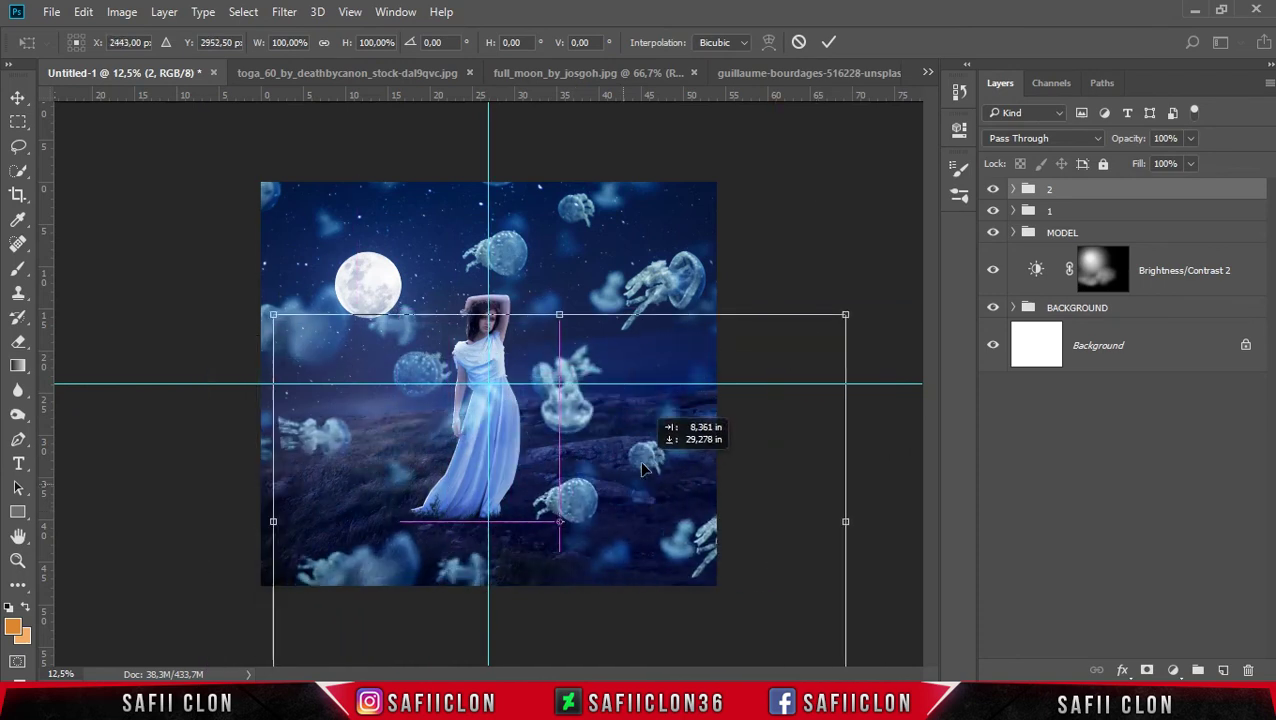
right_click(646, 428)
left_click(724, 380)
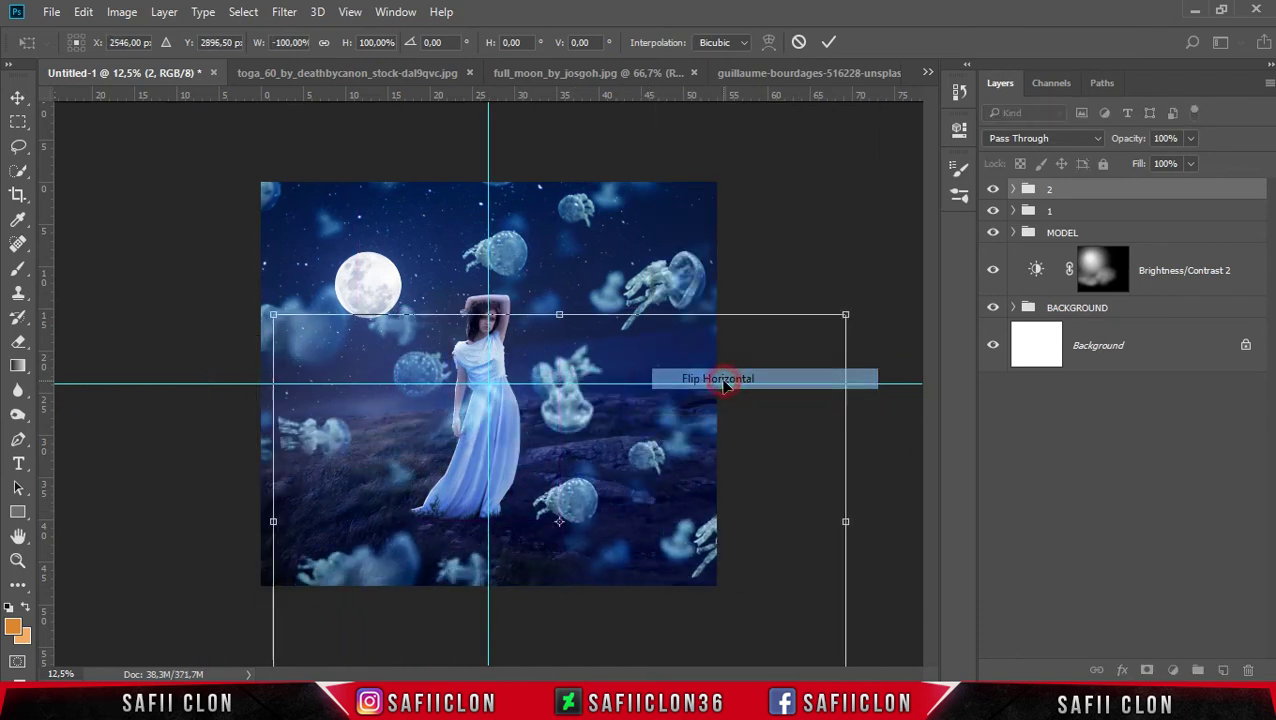
mouse_move(692, 455)
left_mouse_down()
mouse_move(819, 428)
mouse_move(893, 440)
left_mouse_up()
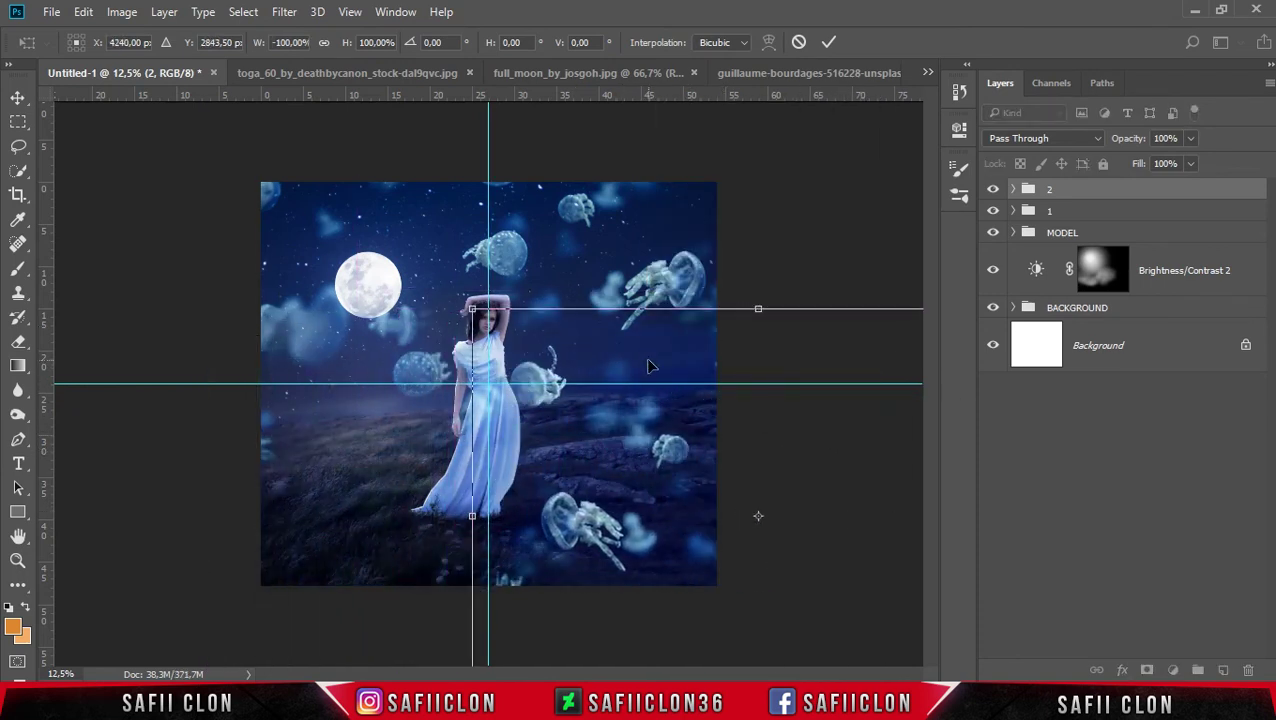
left_click_drag(648, 366, 560, 484)
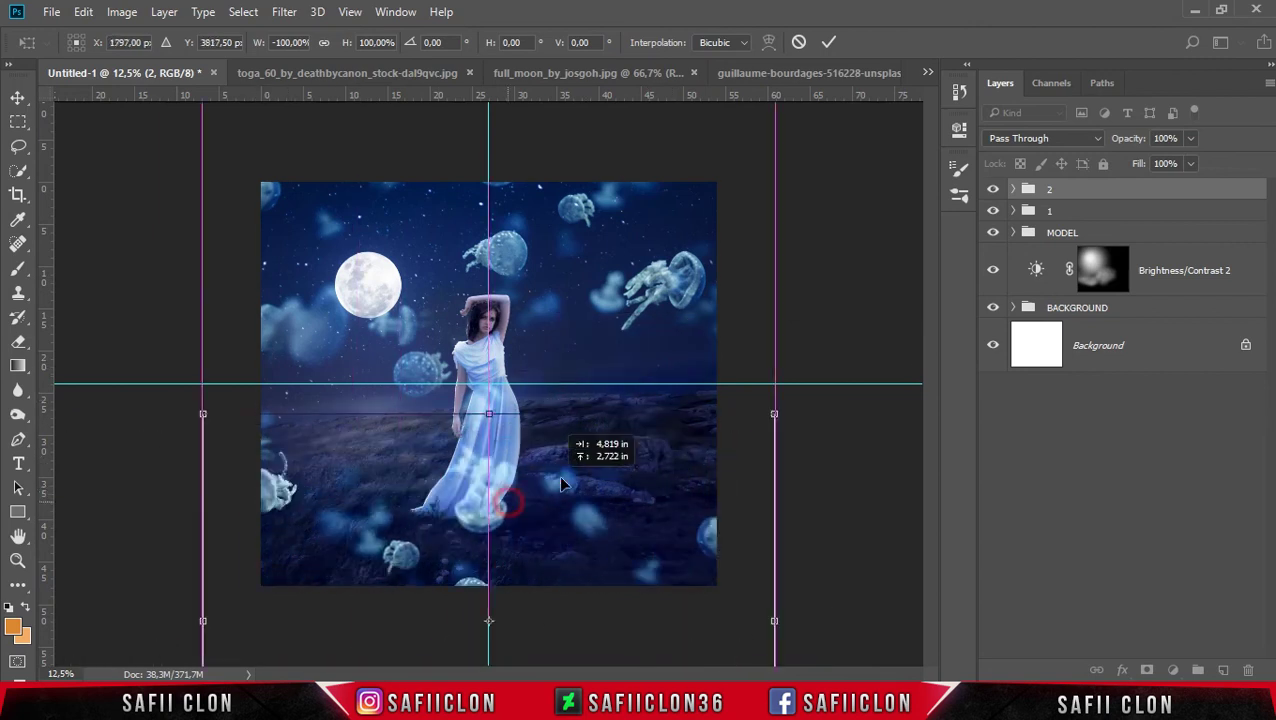
left_click_drag(560, 484, 565, 480)
Step: Rotate group 2, scale it to about 91%, place it and commit the transform
mouse_move(855, 400)
left_mouse_down()
mouse_move(326, 651)
mouse_move(732, 450)
left_mouse_up()
mouse_move(600, 470)
left_mouse_down()
mouse_move(305, 535)
mouse_move(385, 517)
left_mouse_up()
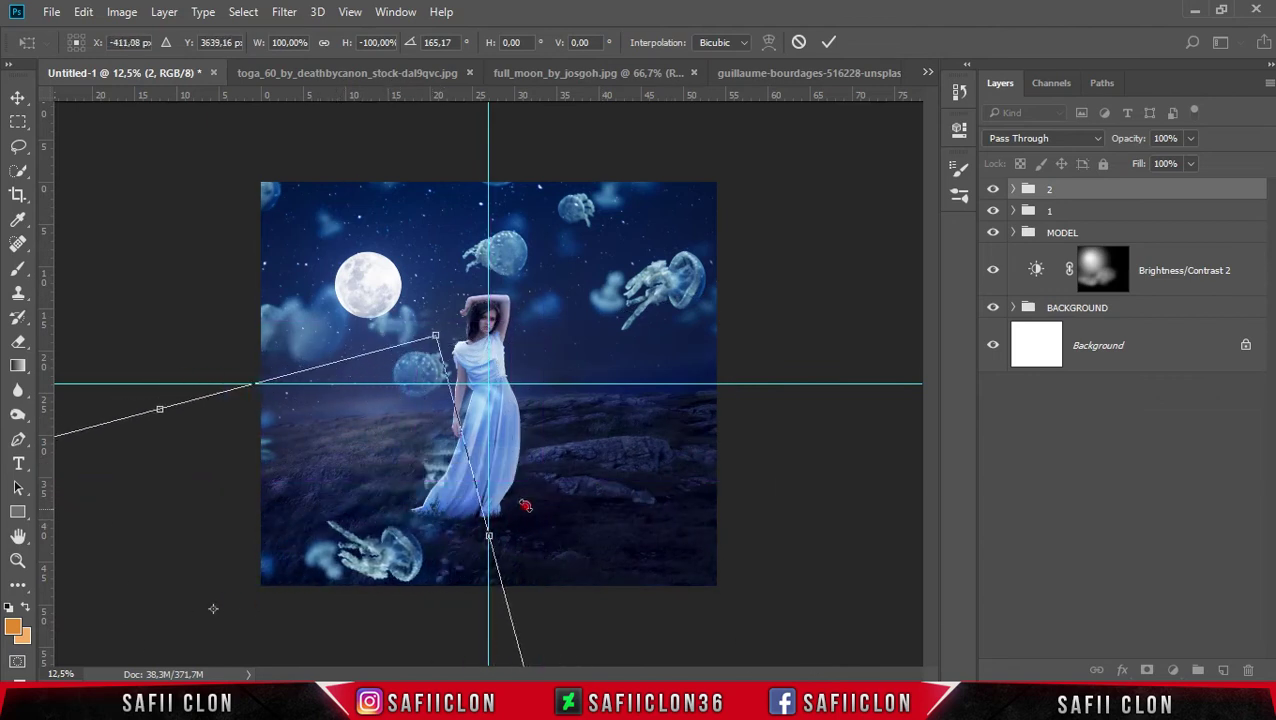
left_click_drag(521, 509, 530, 345)
mouse_move(328, 278)
left_mouse_down()
mouse_move(373, 432)
mouse_move(389, 381)
mouse_move(526, 343)
mouse_move(559, 375)
mouse_move(576, 373)
mouse_move(250, 345)
mouse_move(574, 230)
mouse_move(570, 205)
mouse_move(575, 245)
left_mouse_up()
mouse_move(846, 356)
left_mouse_down()
mouse_move(769, 233)
mouse_move(598, 171)
mouse_move(541, 285)
mouse_move(538, 347)
mouse_move(557, 373)
mouse_move(650, 240)
mouse_move(571, 376)
mouse_move(588, 375)
left_mouse_up()
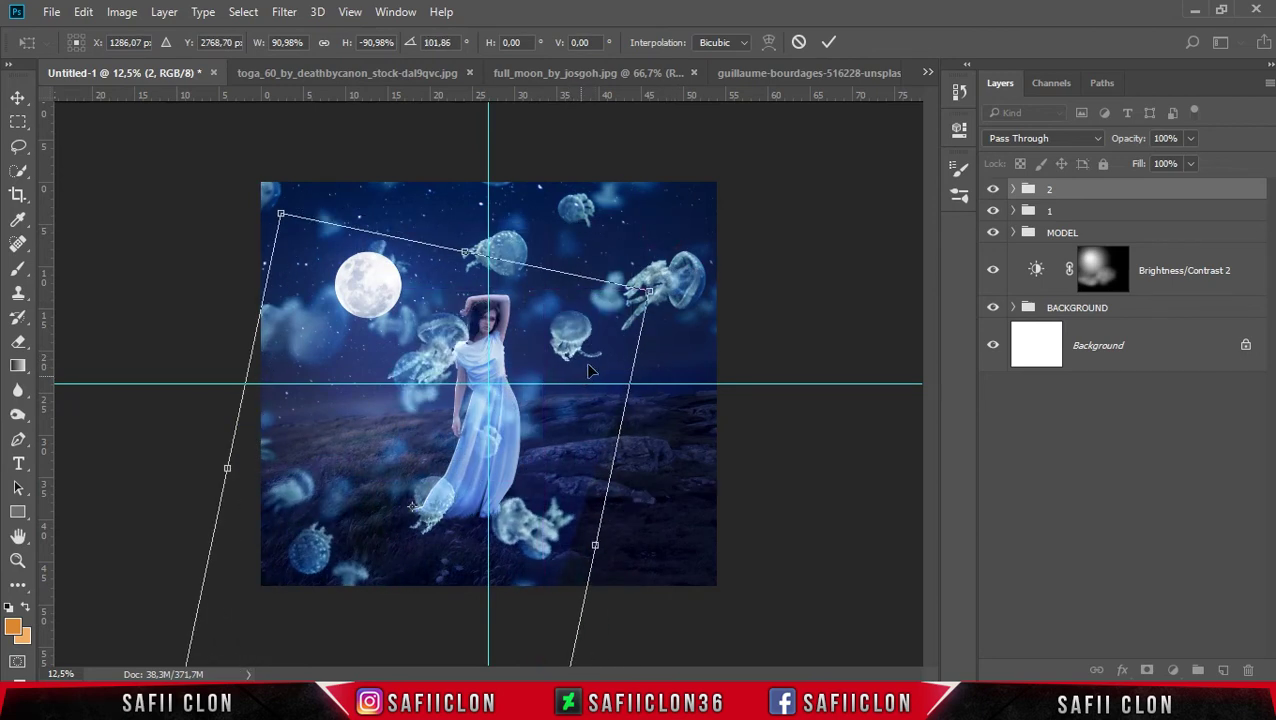
left_click(829, 42)
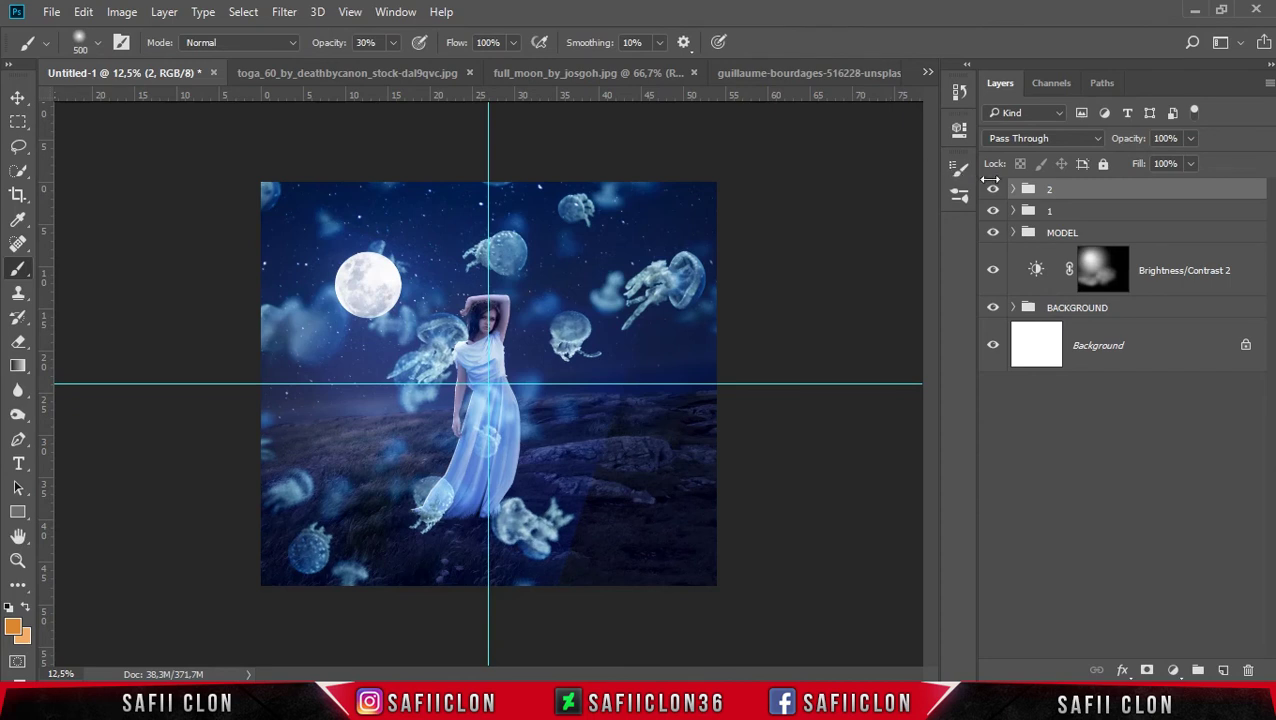
Step: Target the duplicated jellyfish layer's mask with a 700 px soft brush at 29% opacity
left_click(1014, 189)
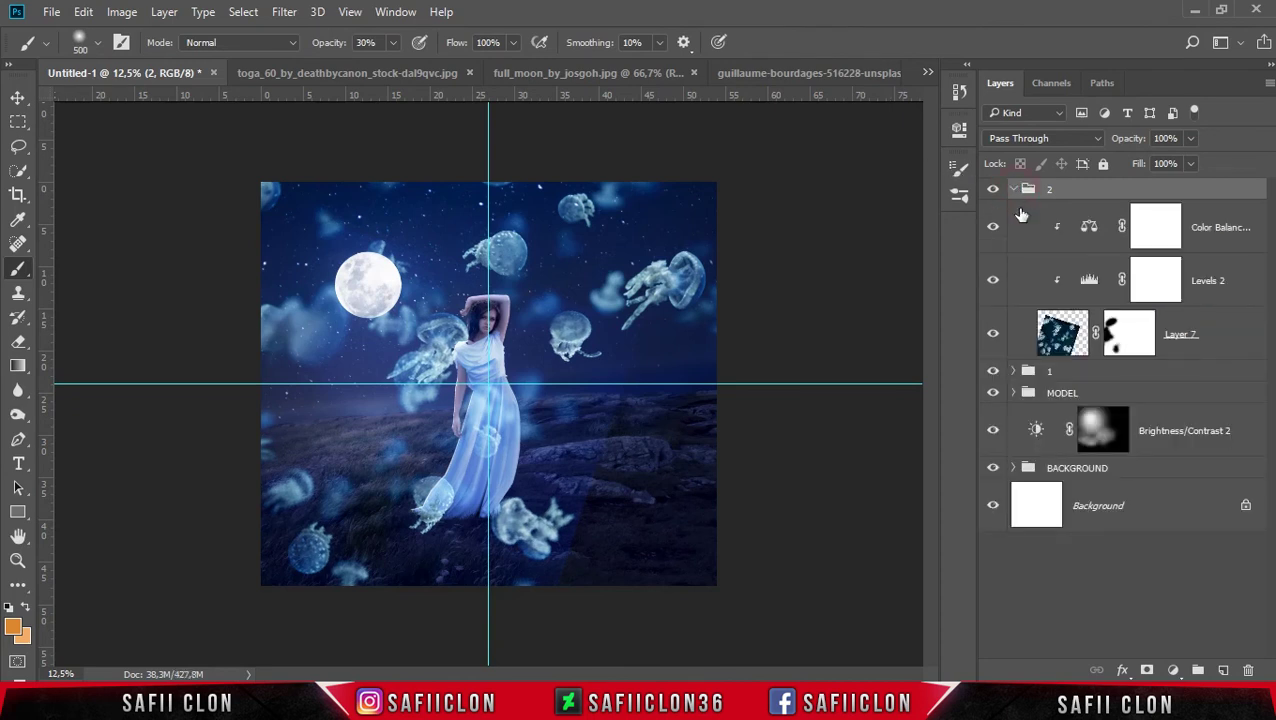
left_click(1124, 341)
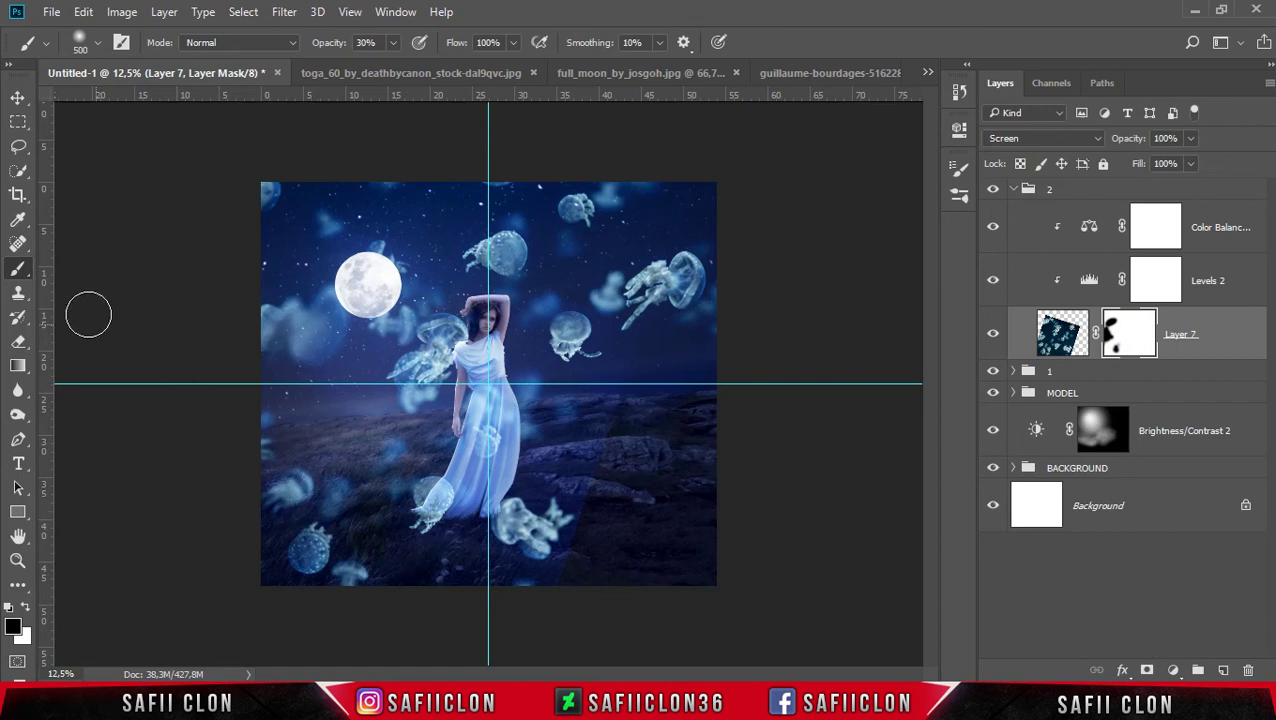
right_click(24, 276)
left_click(96, 262)
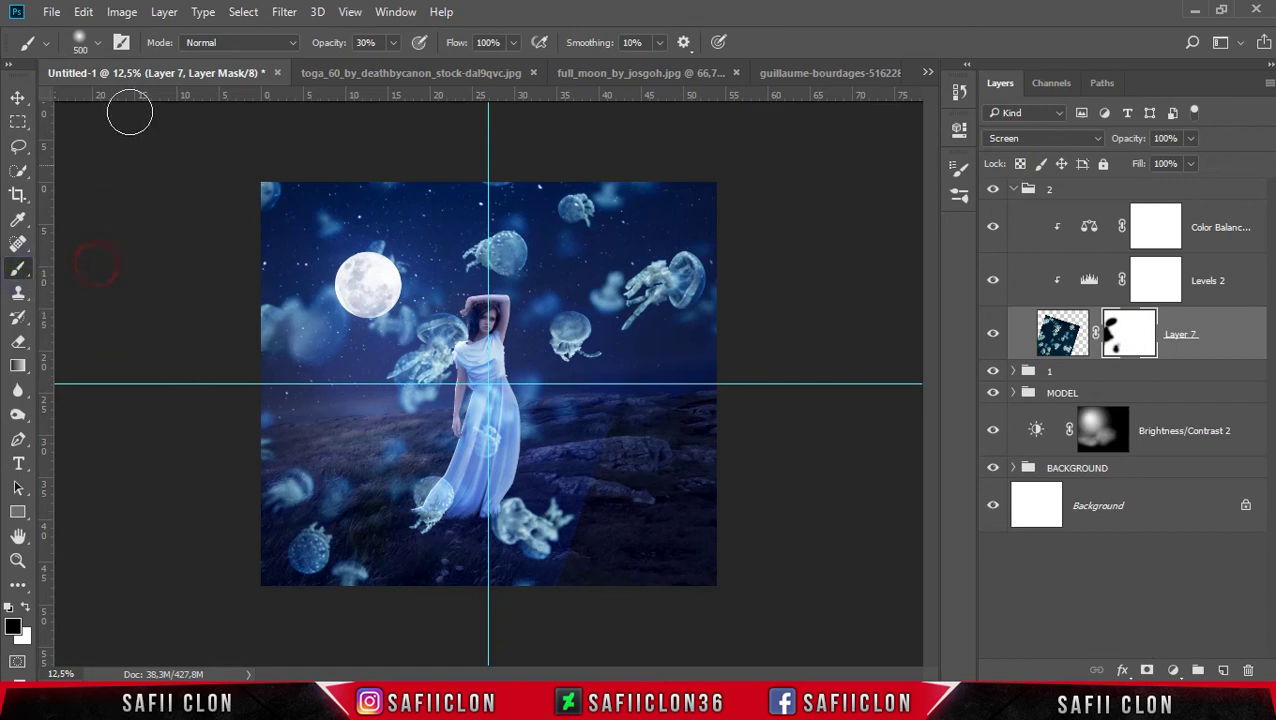
left_click(394, 43)
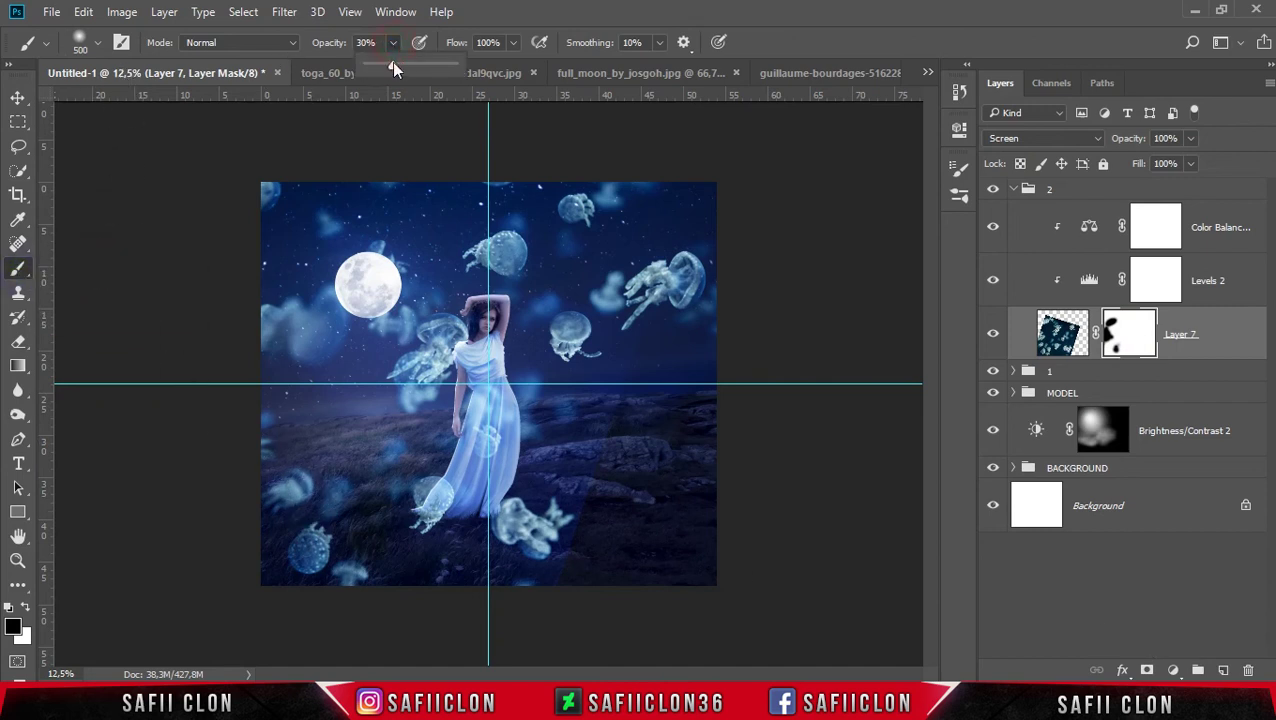
left_click(508, 14)
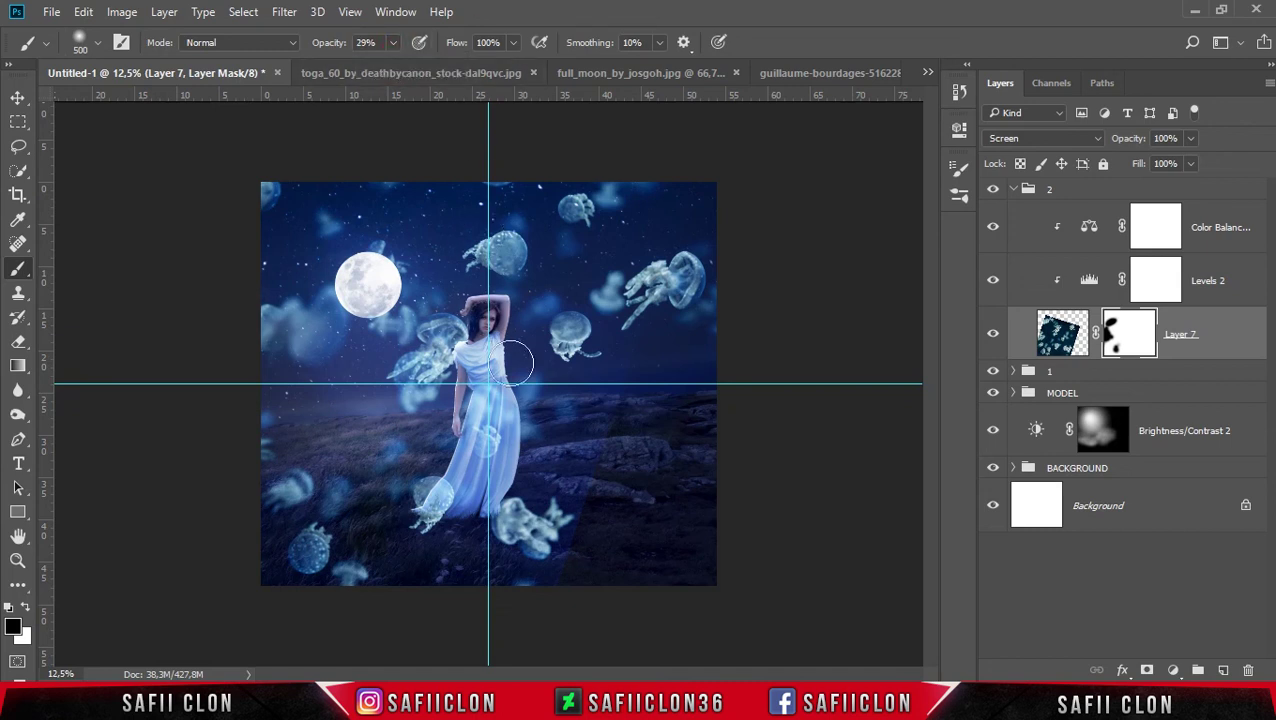
key("bracketright")
Step: Paint out jellyfish over the face, near the moon, by the horizon and over the dress
mouse_move(465, 341)
left_mouse_down()
mouse_move(425, 378)
mouse_move(443, 363)
mouse_move(441, 251)
mouse_move(584, 347)
mouse_move(544, 373)
mouse_move(597, 361)
left_mouse_up()
key("0")
left_click_drag(408, 256, 350, 262)
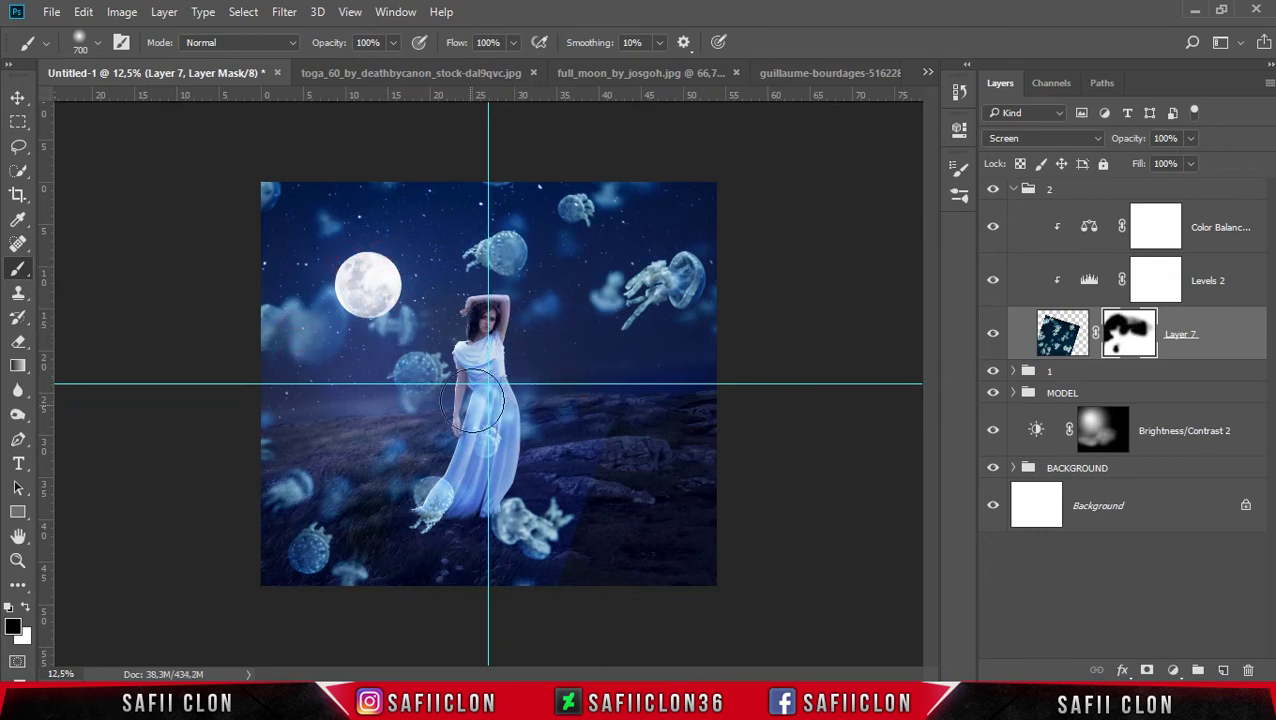
left_click_drag(482, 404, 541, 413)
mouse_move(604, 484)
left_mouse_down()
mouse_move(540, 555)
mouse_move(511, 512)
left_mouse_up()
key("bracketleft")
key("bracketleft")
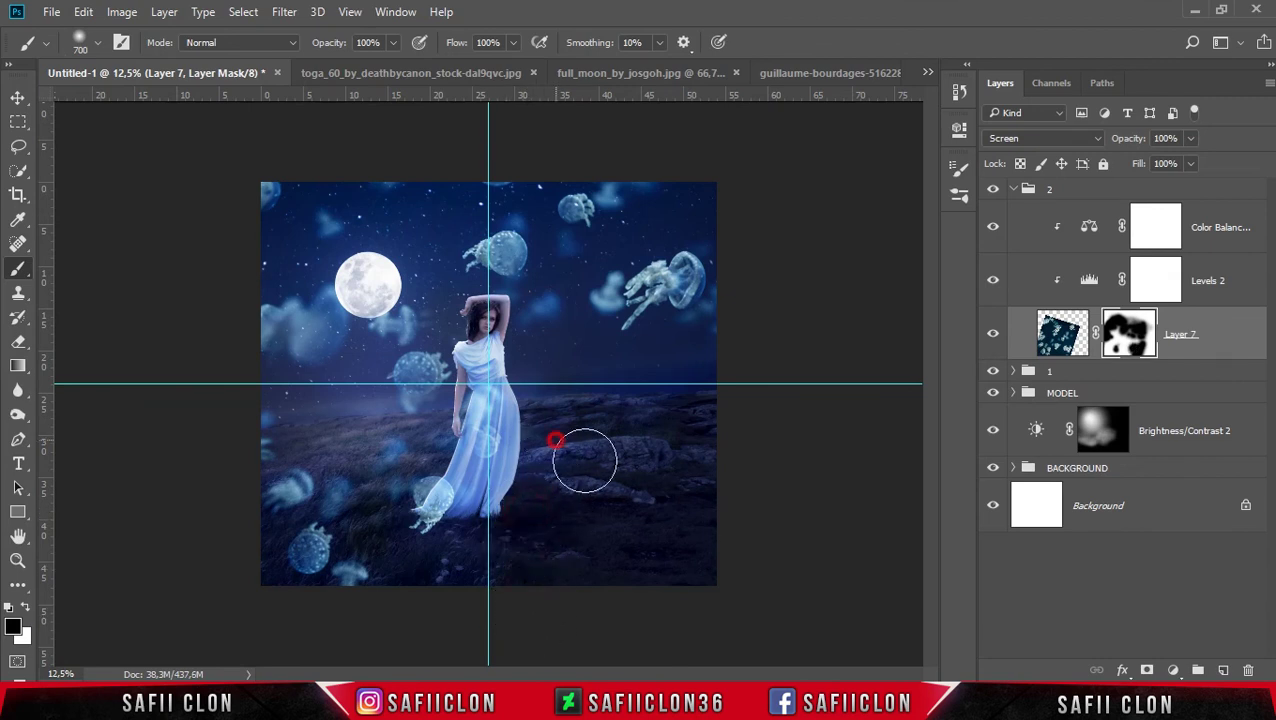
left_click_drag(476, 446, 490, 375)
key("bracketright")
key("bracketright")
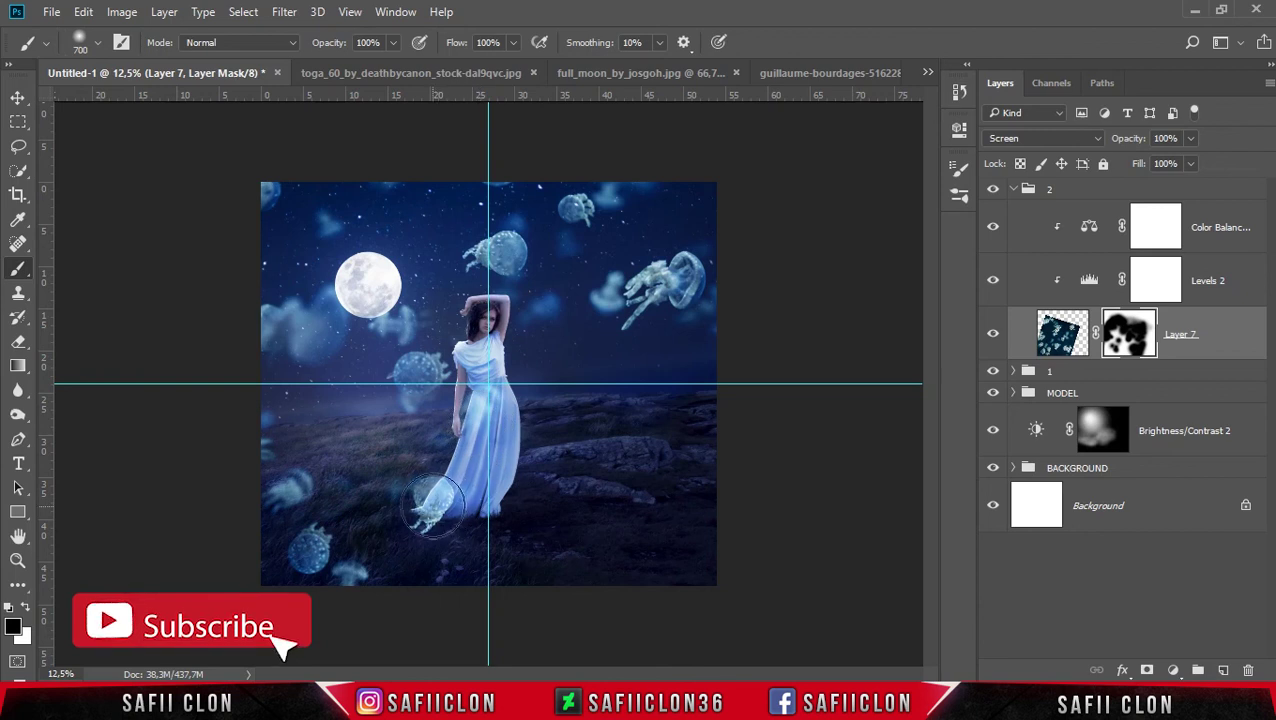
Step: Duplicate jellyfish group 1 as a new group named '3' and move it to the top of the stack
left_click(1014, 190)
left_click(1090, 214)
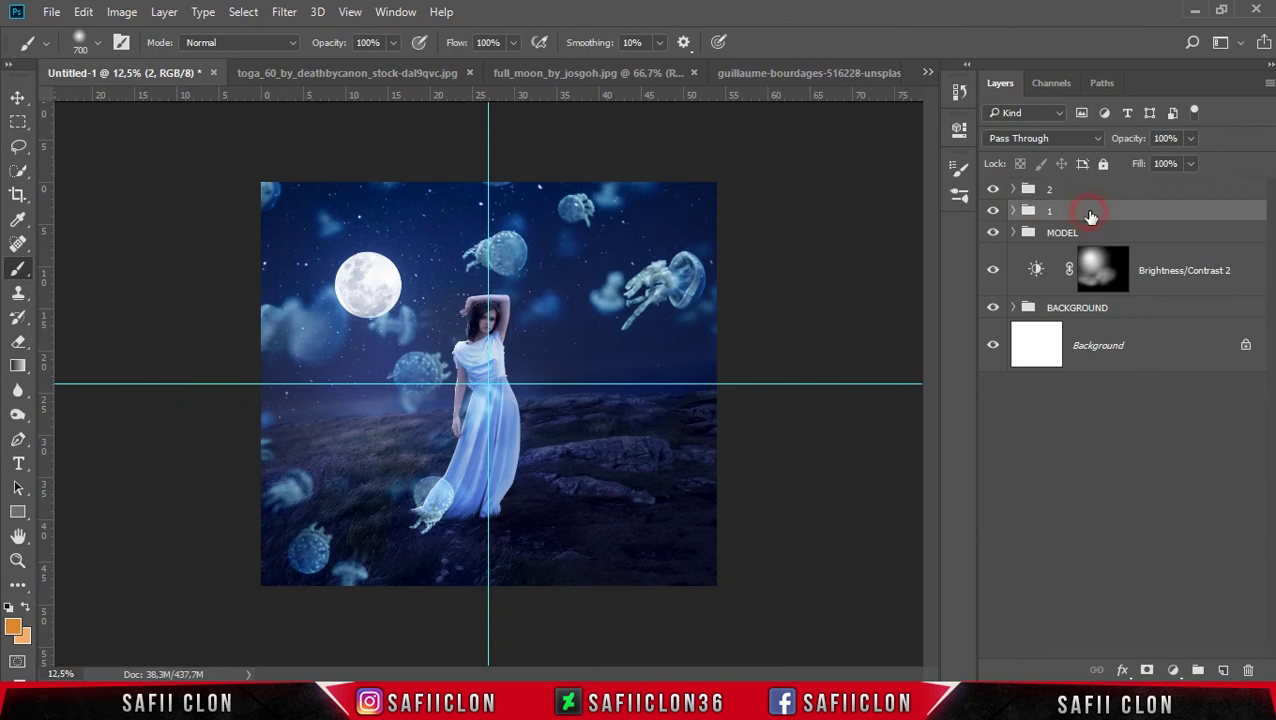
right_click(1090, 212)
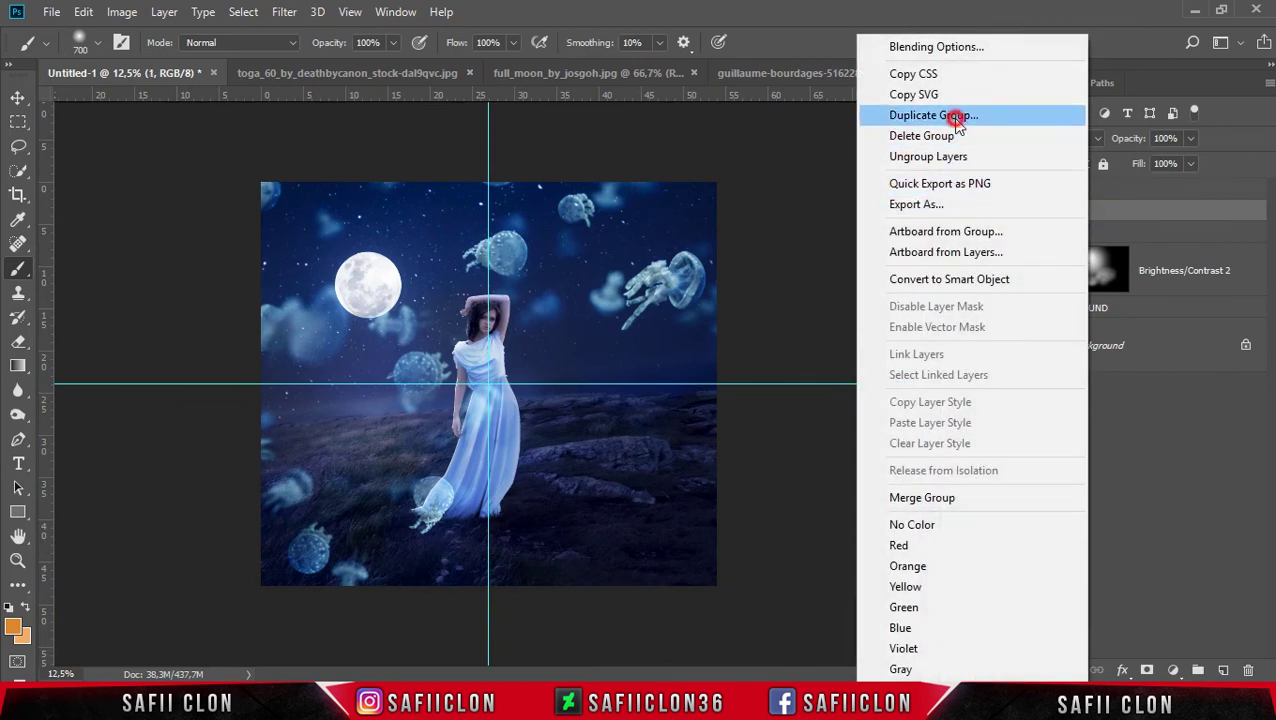
left_click(957, 118)
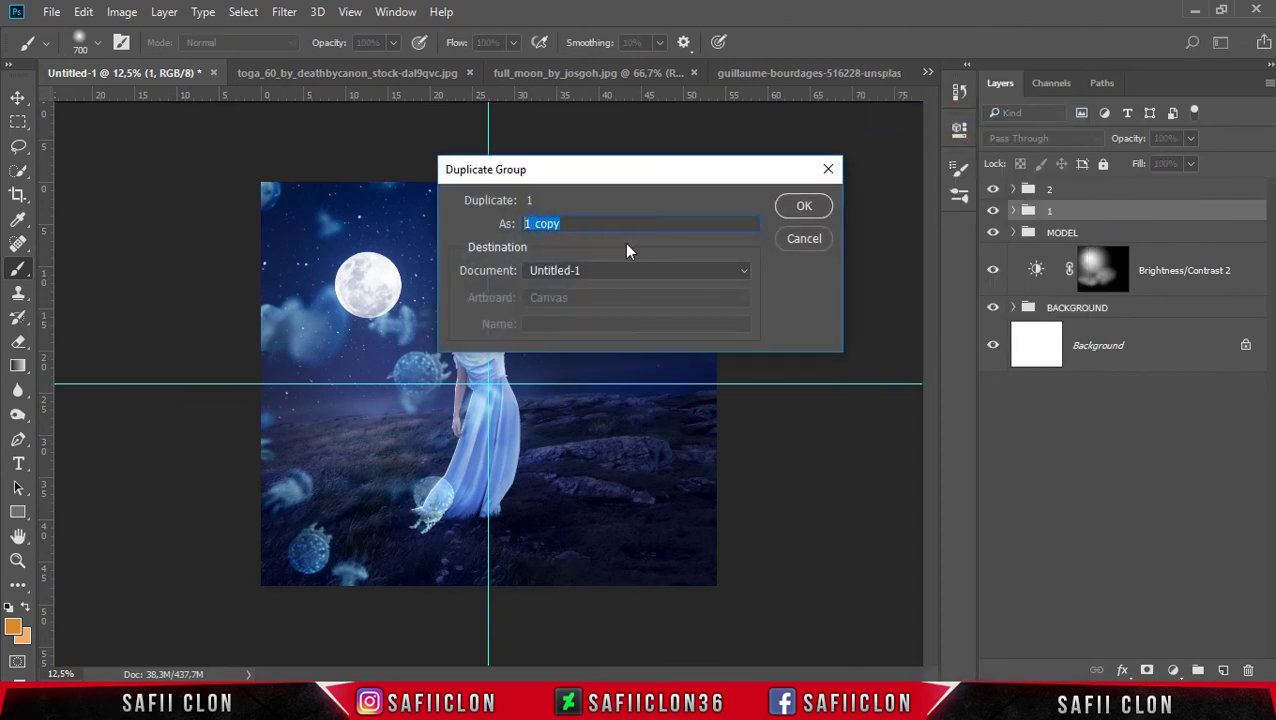
type("3")
left_click(801, 208)
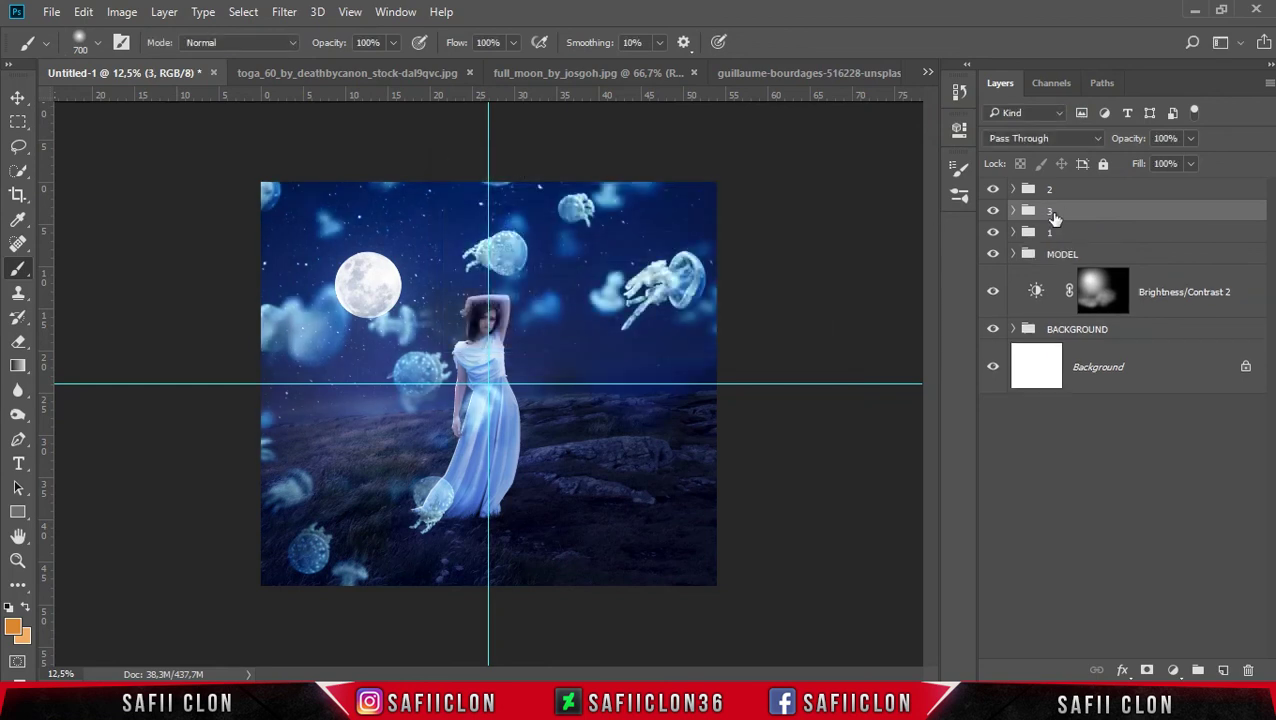
left_click_drag(1083, 211, 1081, 189)
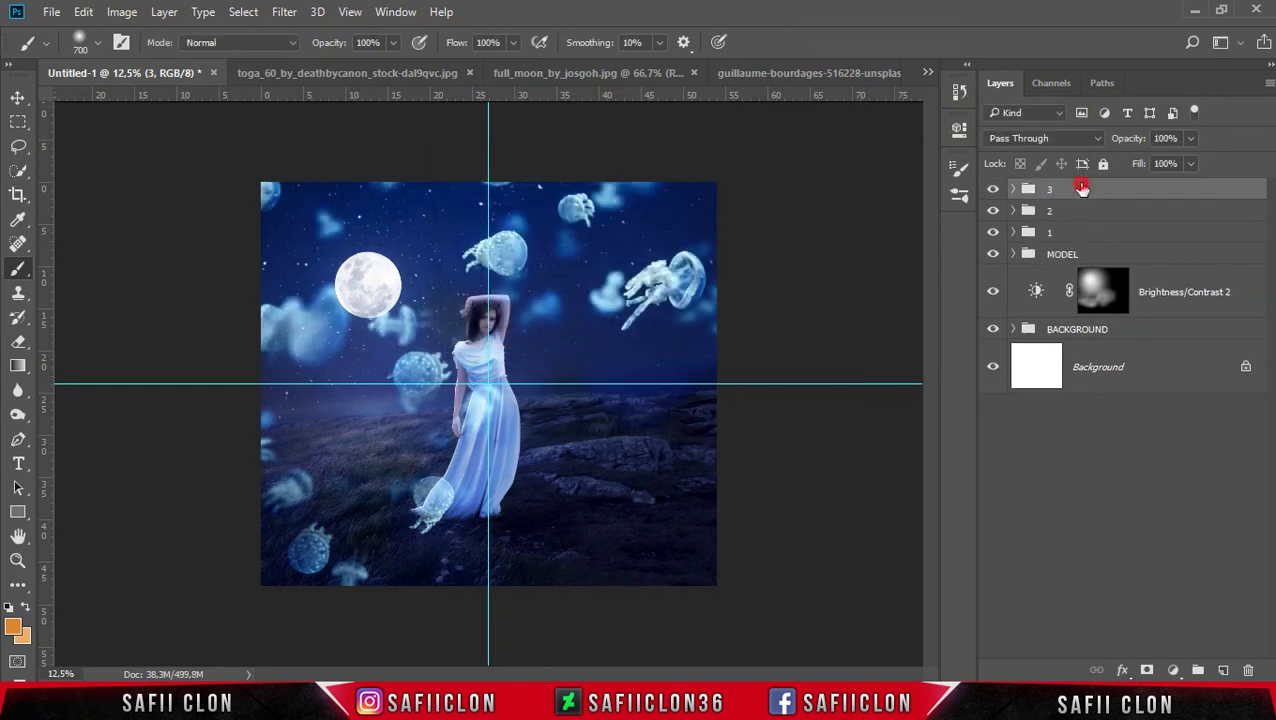
Step: Free-transform group 3 to shift its jellyfish and rotate them about -18°
key("ctrl+t")
mouse_move(578, 303)
left_mouse_down()
mouse_move(682, 470)
mouse_move(840, 479)
left_mouse_up()
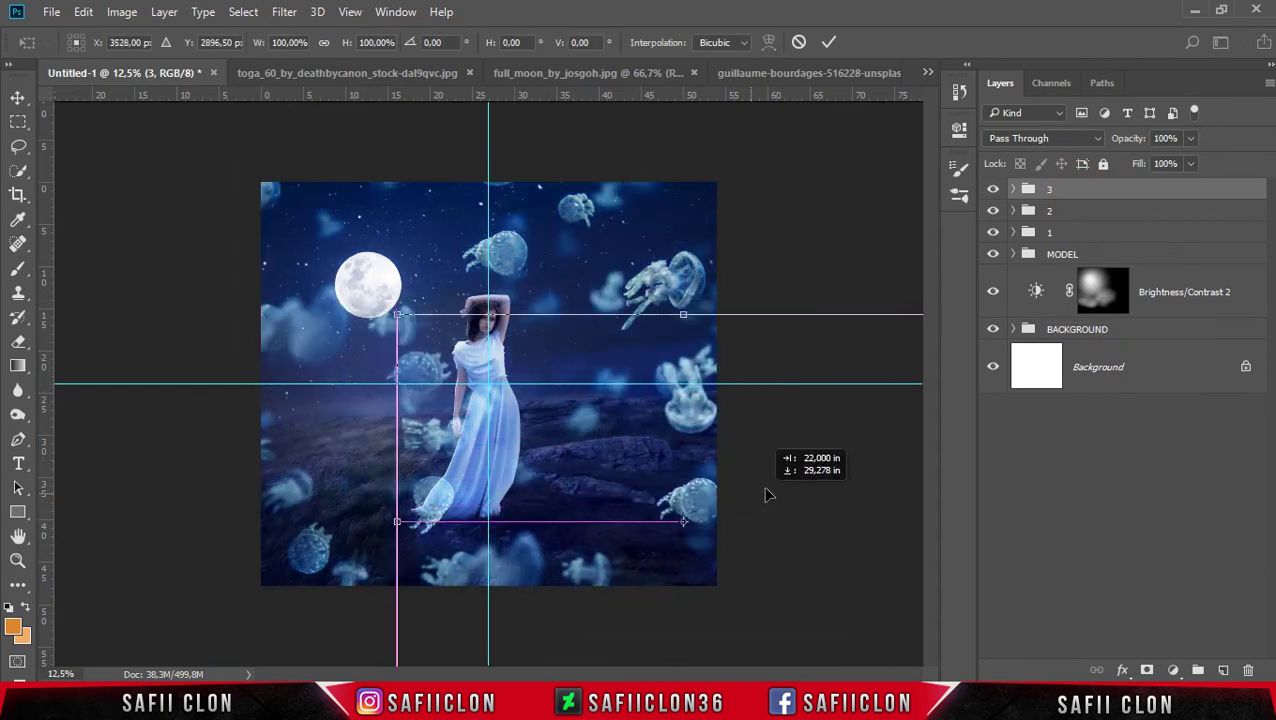
left_click_drag(840, 479, 746, 379)
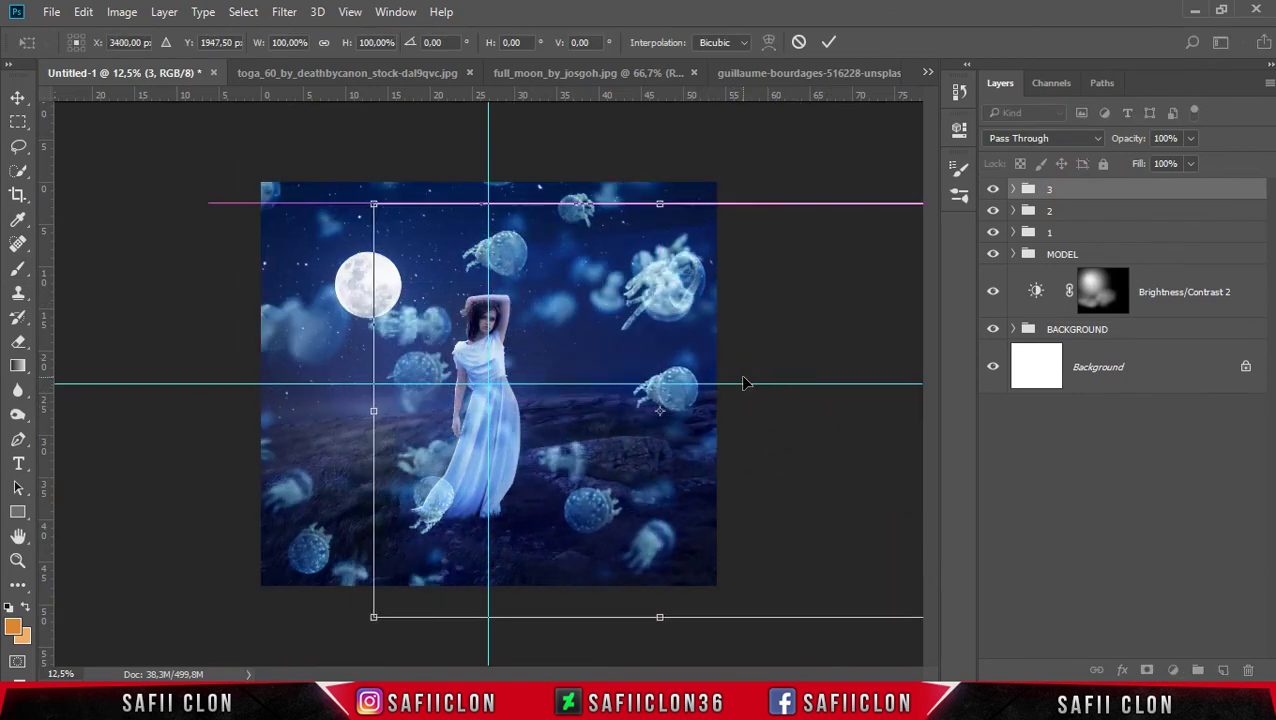
left_click_drag(407, 668, 486, 676)
left_click_drag(604, 533, 584, 553)
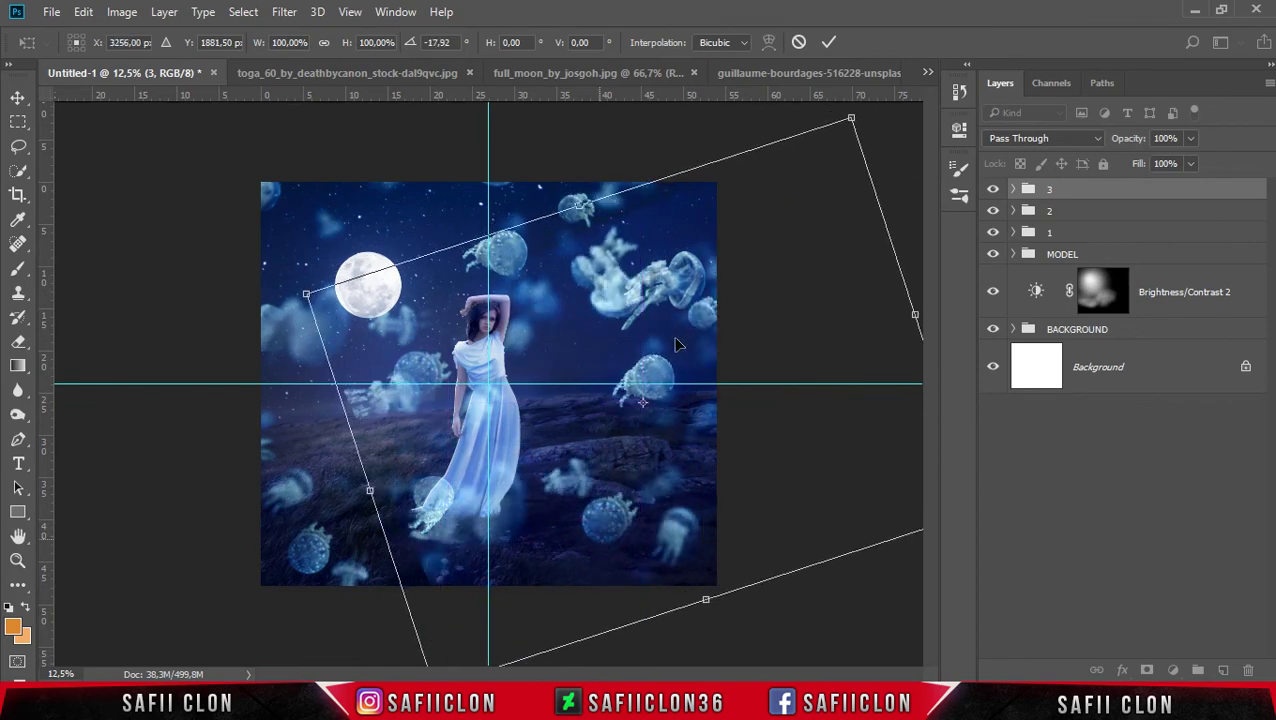
left_click(827, 44)
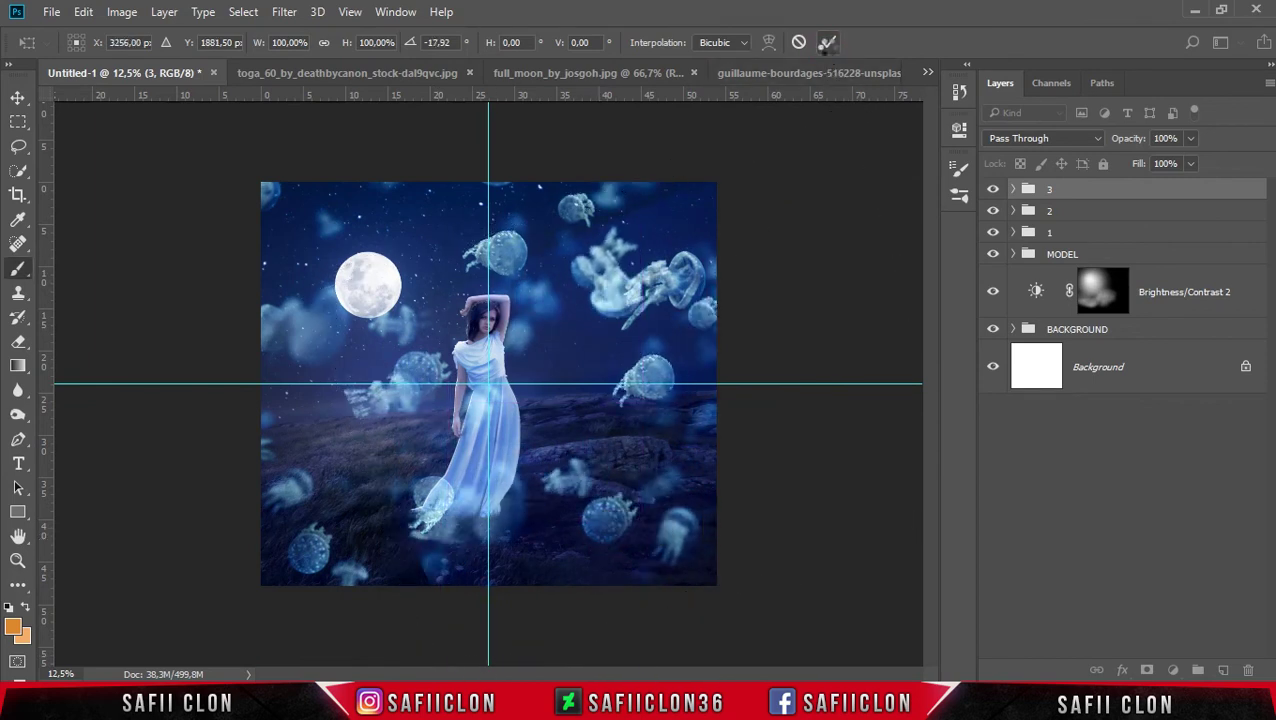
left_click(1013, 190)
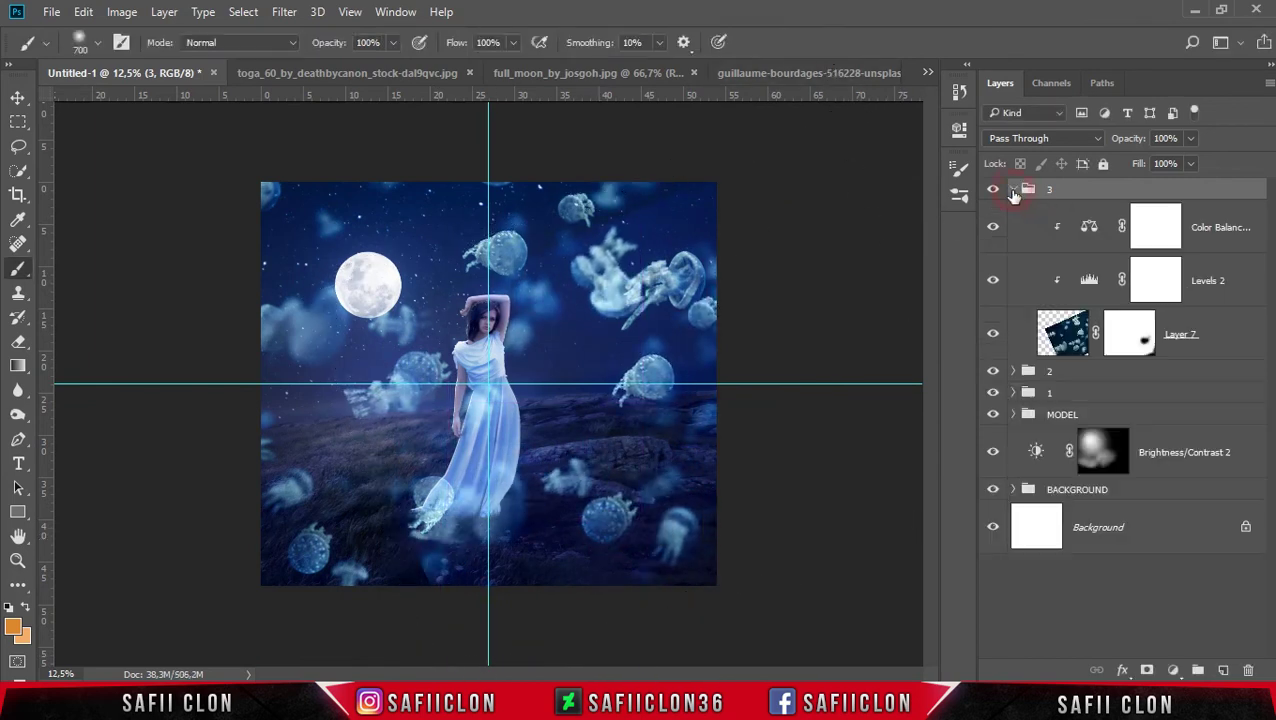
Step: On Layer 7's mask, paint black at 100% opacity to hide a diagonal band of jellyfish
left_click(1123, 342)
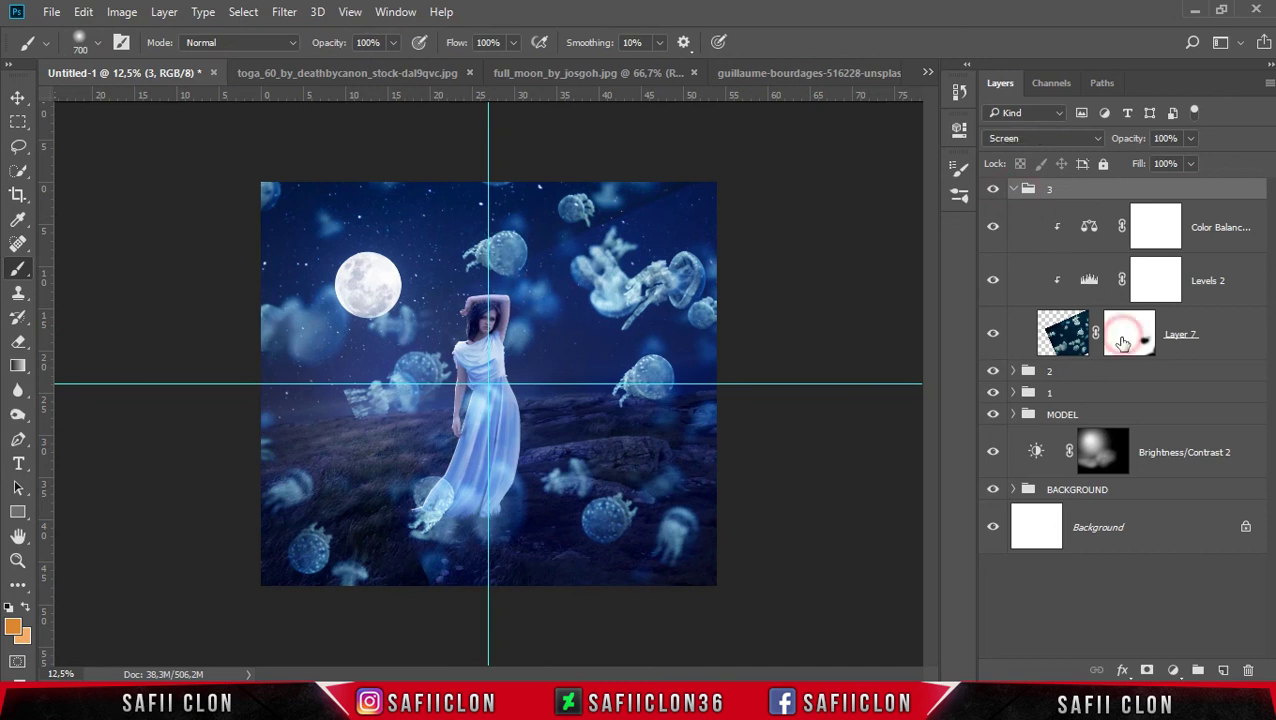
left_click(395, 44)
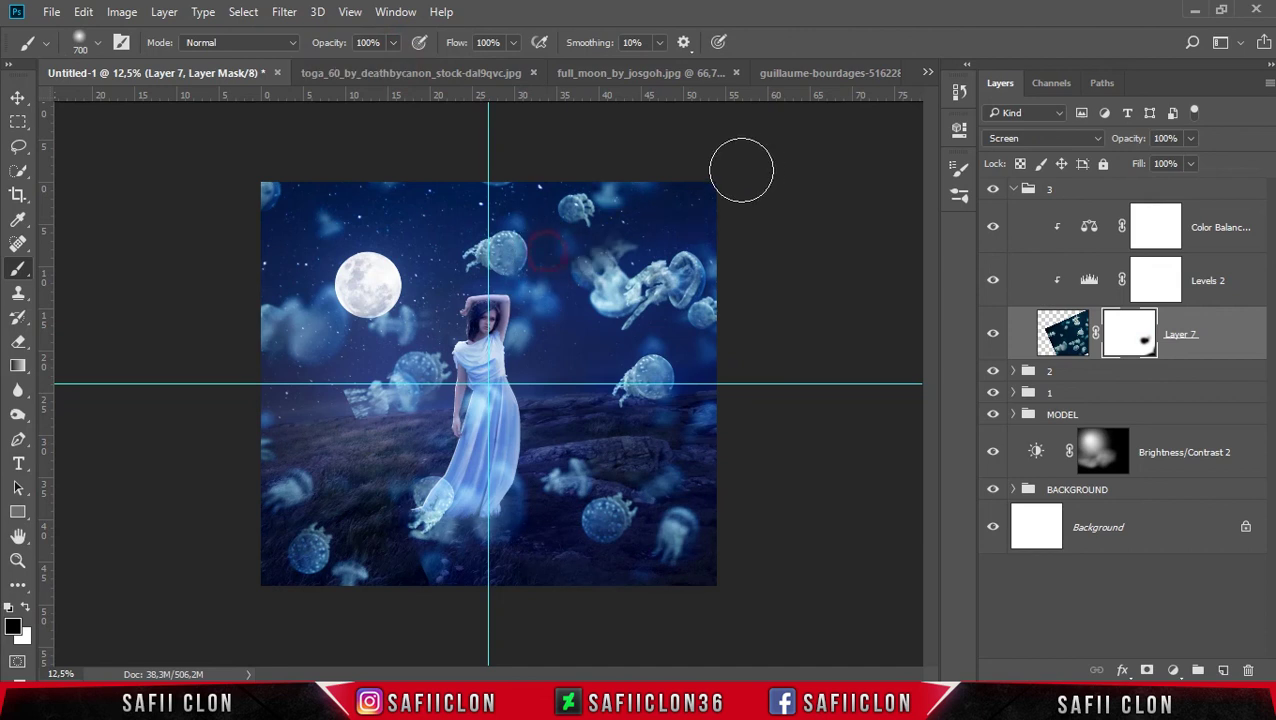
mouse_move(698, 208)
left_mouse_down()
mouse_move(367, 371)
mouse_move(447, 547)
left_mouse_up()
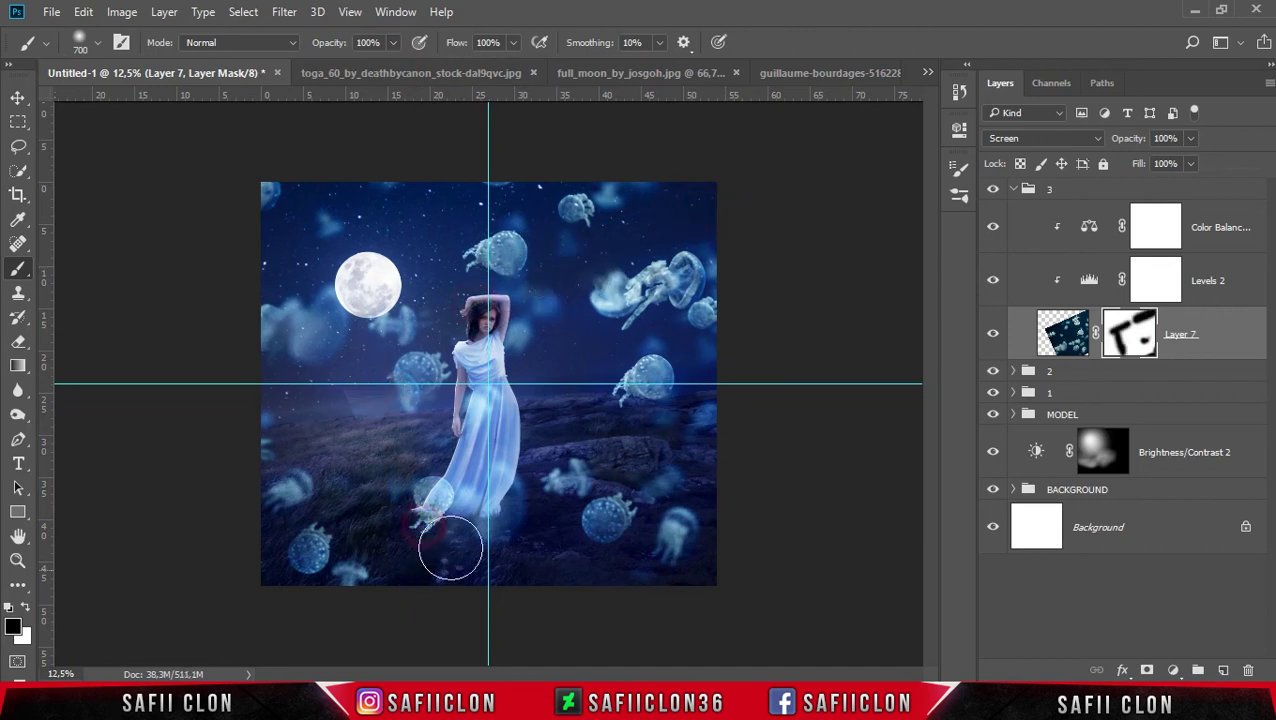
left_click_drag(666, 305, 735, 287)
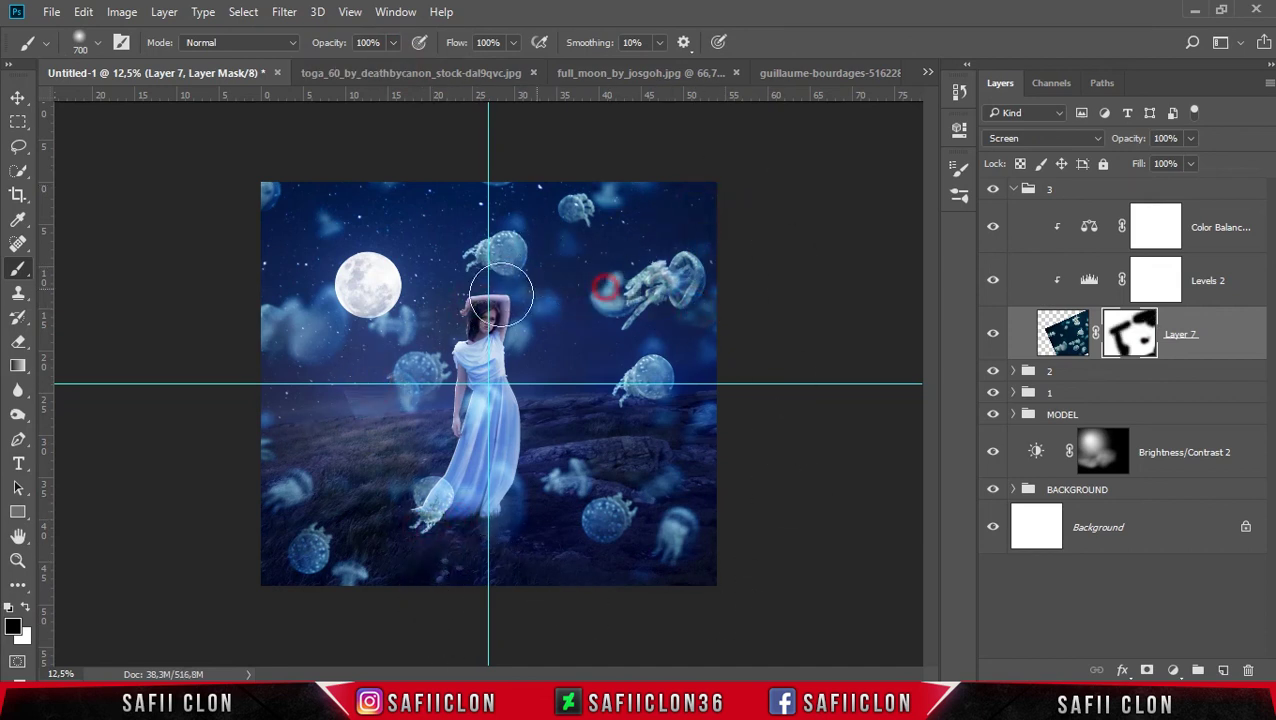
Step: Softly fade jellyfish around the woman and dress hem with a 22% opacity brush
left_click(393, 42)
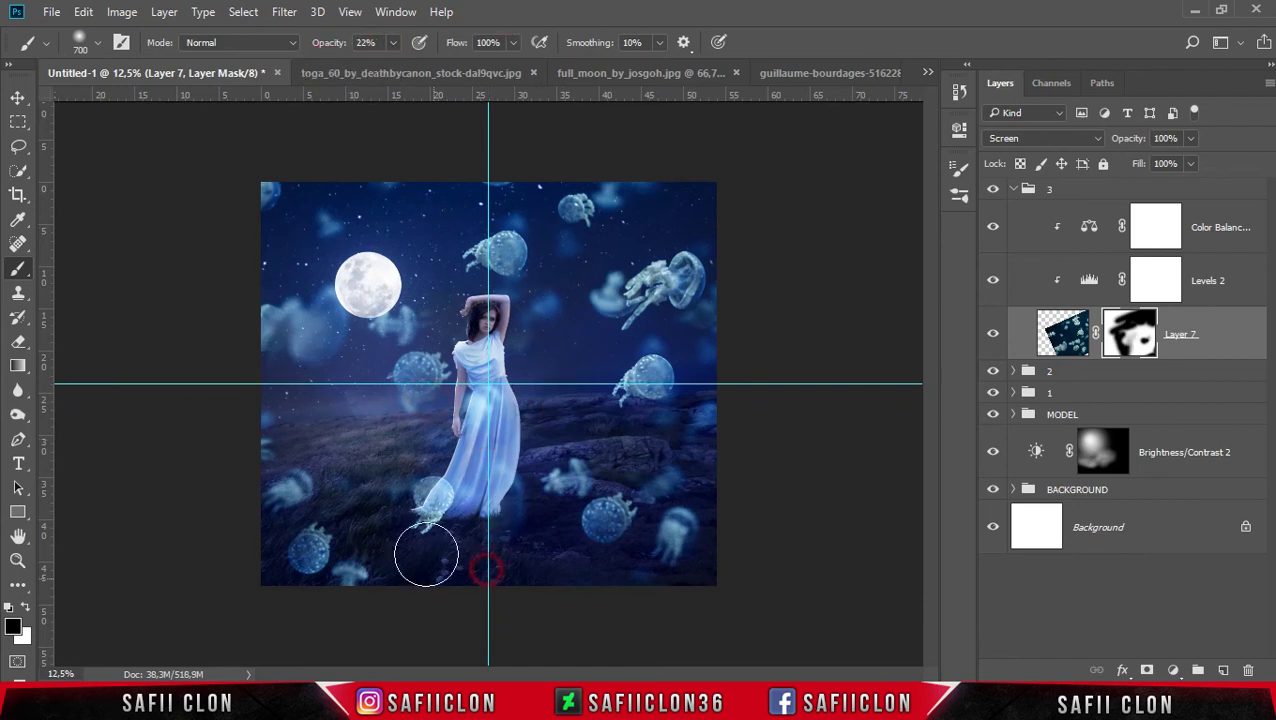
left_click_drag(658, 436, 590, 429)
left_click_drag(507, 502, 425, 365)
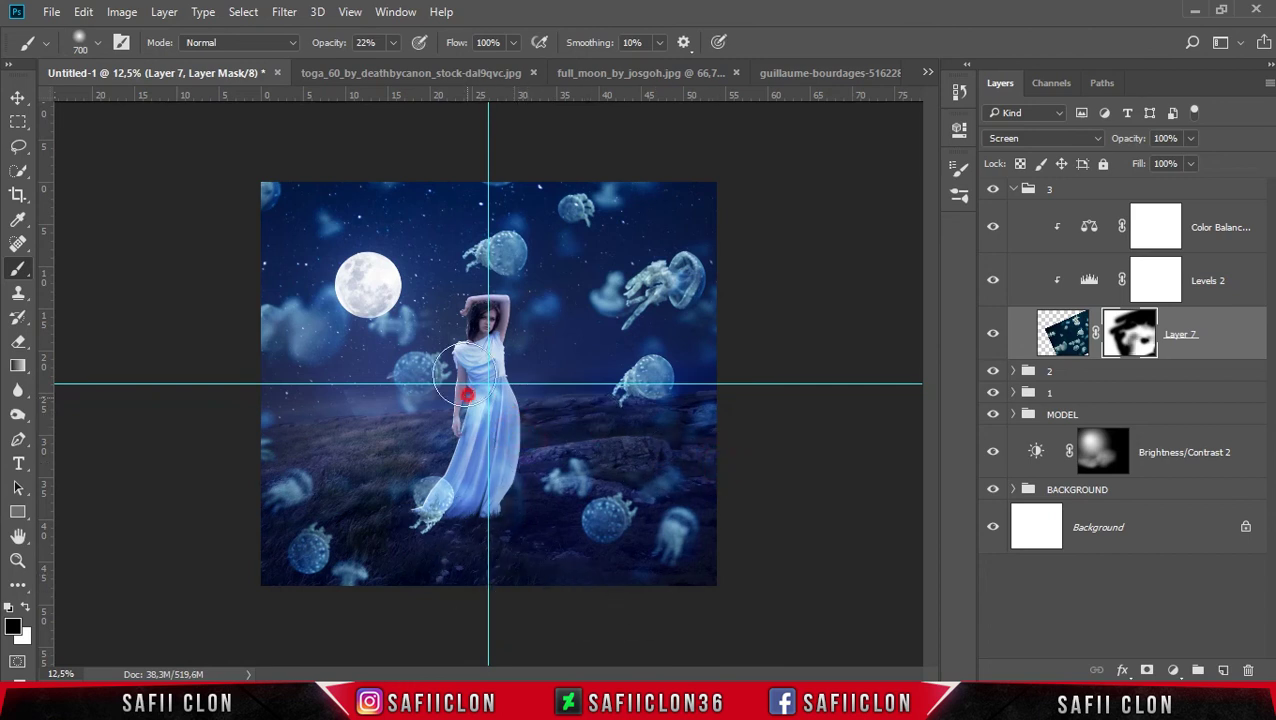
mouse_move(552, 343)
left_mouse_down()
mouse_move(568, 320)
mouse_move(581, 418)
left_mouse_up()
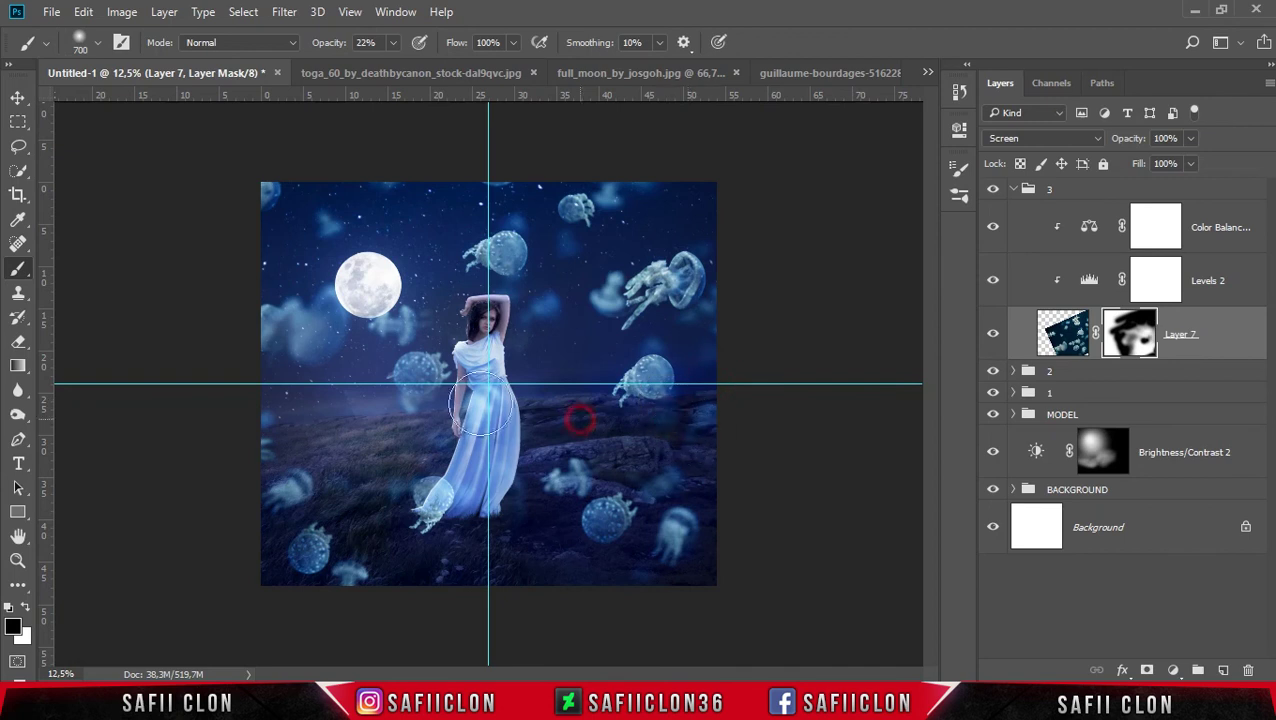
left_click_drag(423, 502, 390, 521)
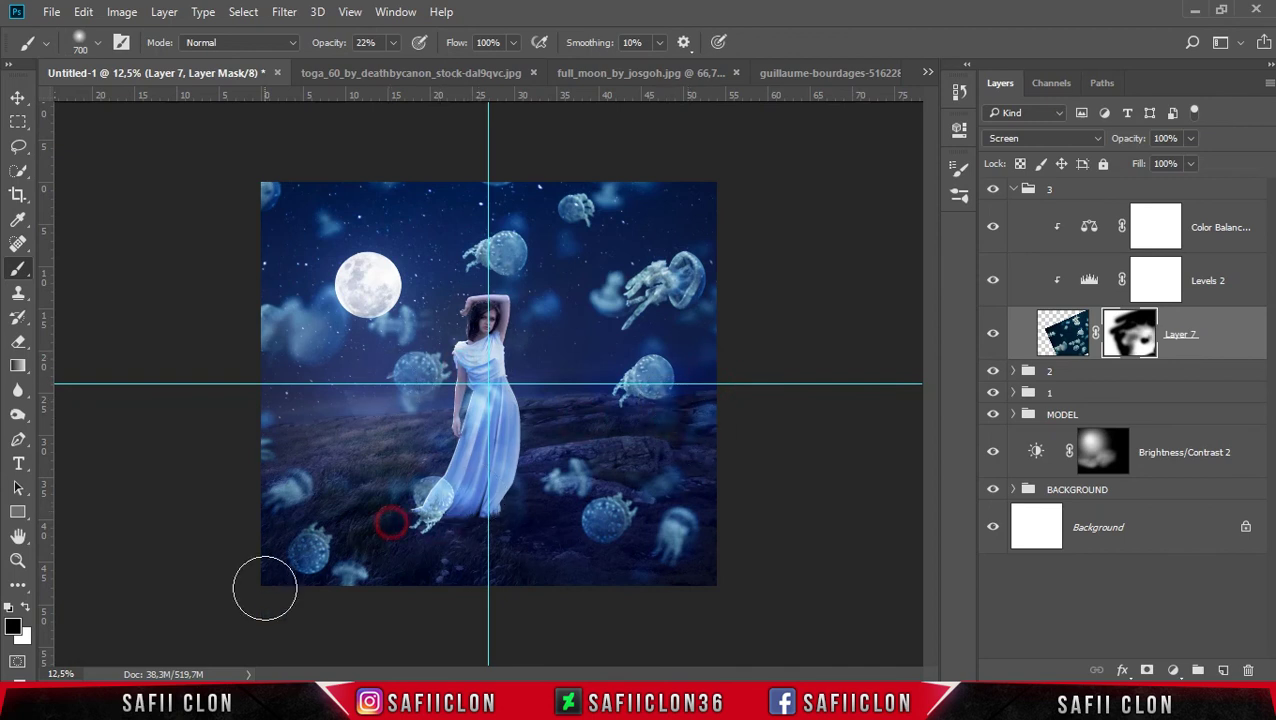
left_click(1013, 190)
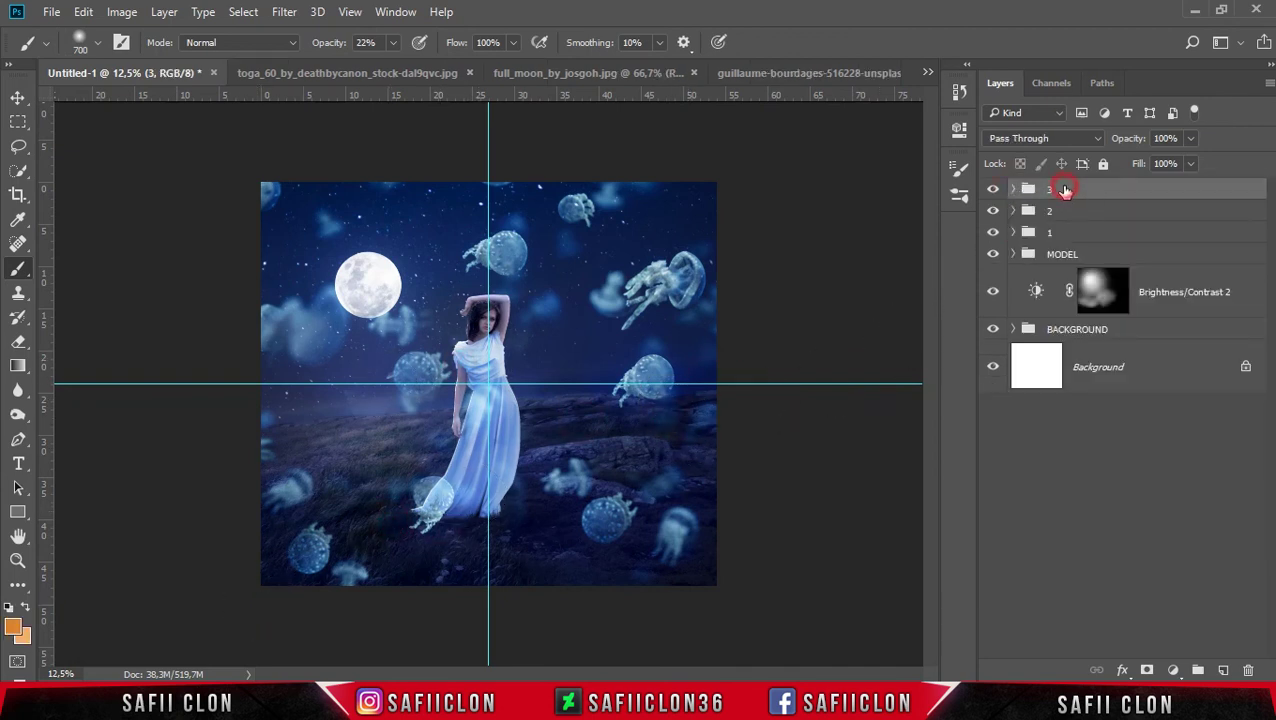
Step: Group jellyfish groups 1–3 into one group named JELLYFISH
left_click(1087, 237, "shift")
key("ctrl+g")
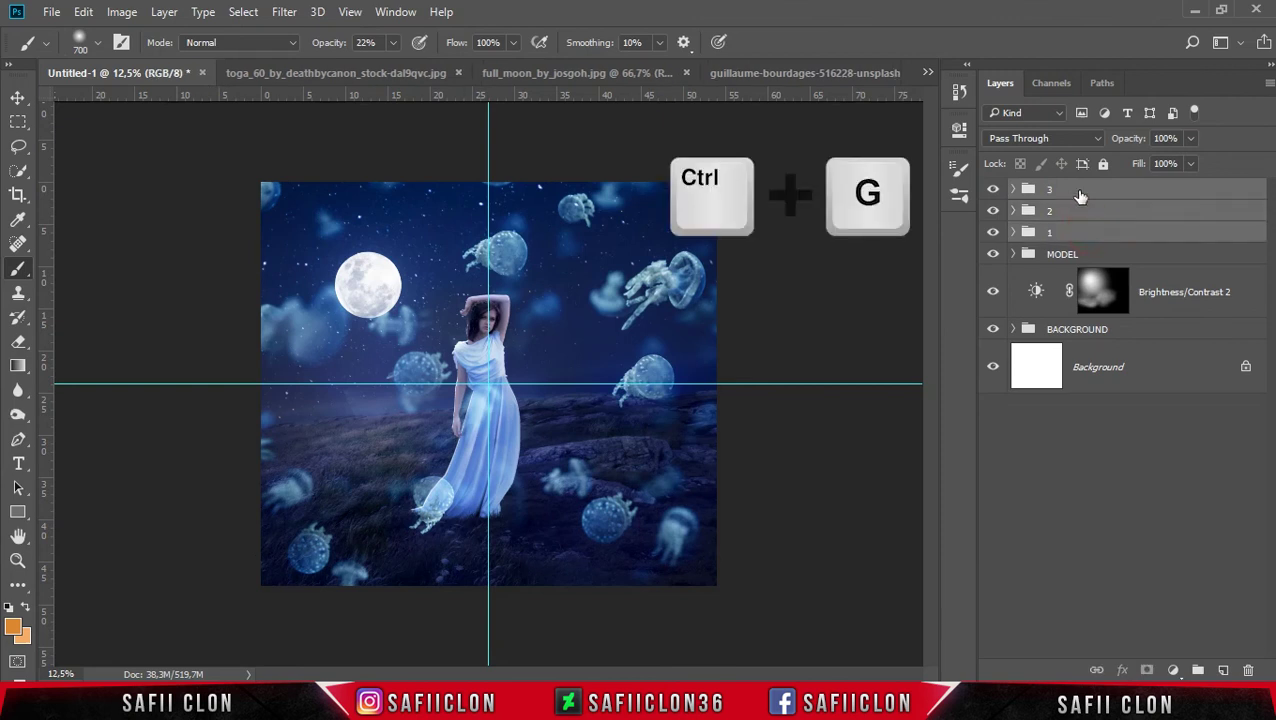
double_click(1068, 190)
type("JELLYFISH")
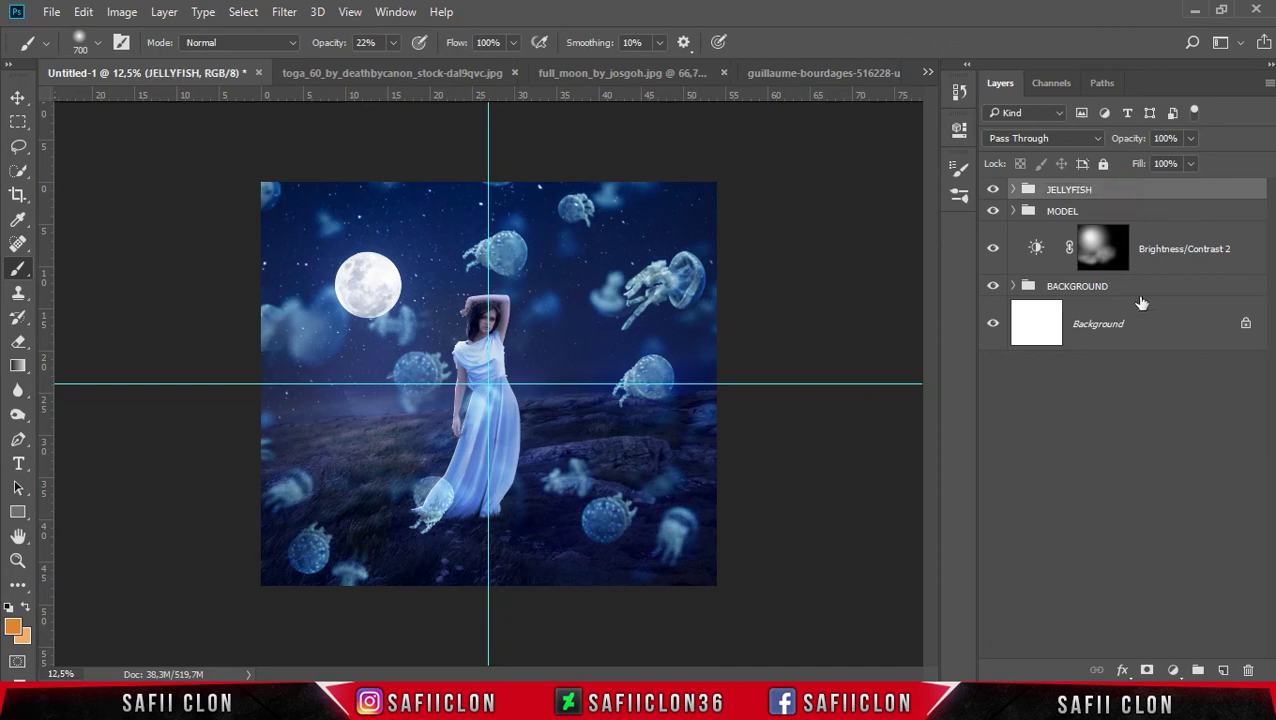
Step: Add a #04112d Solid Color fill layer at 34% opacity over the whole image
left_click(1175, 670)
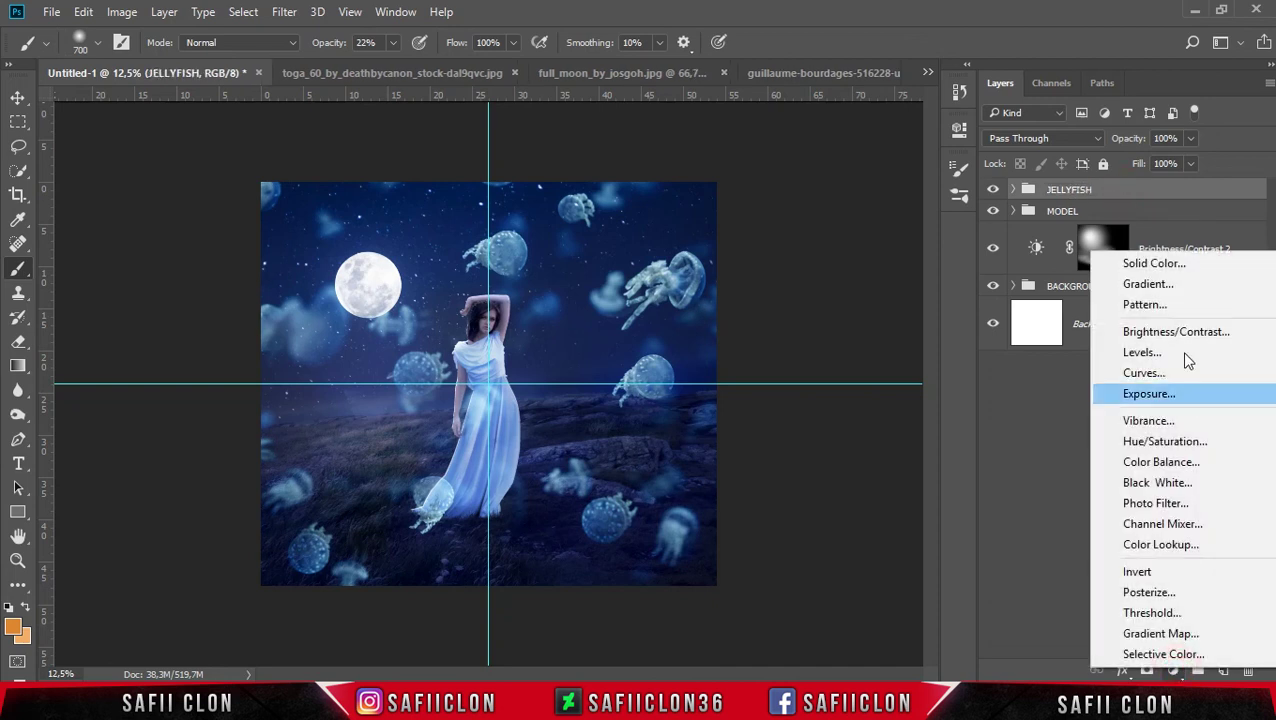
left_click(1160, 263)
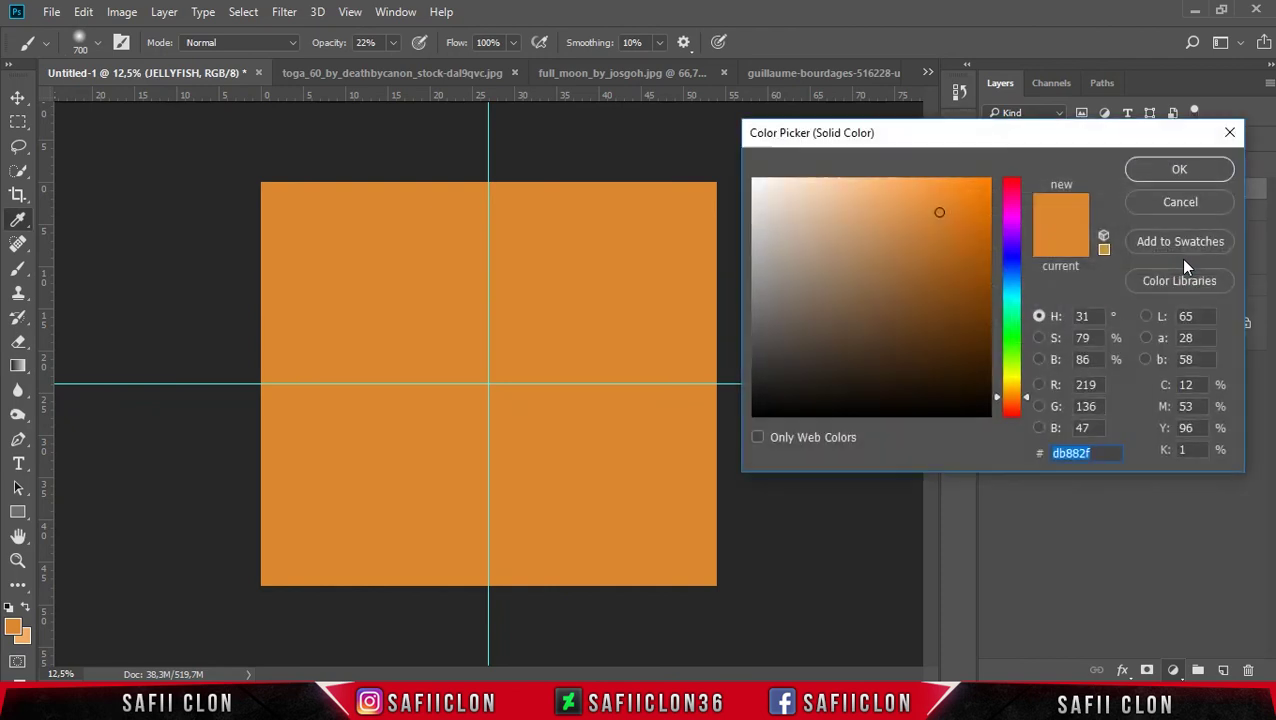
left_click_drag(1108, 455, 1043, 456)
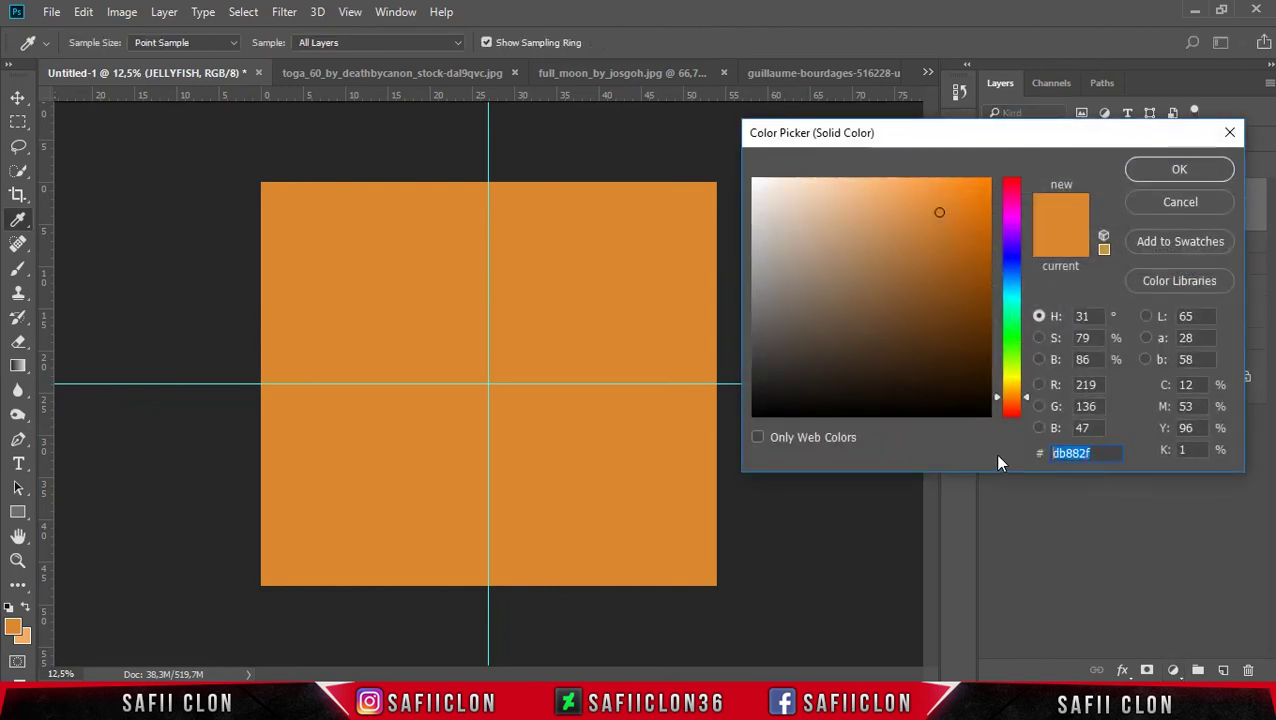
type("0411")
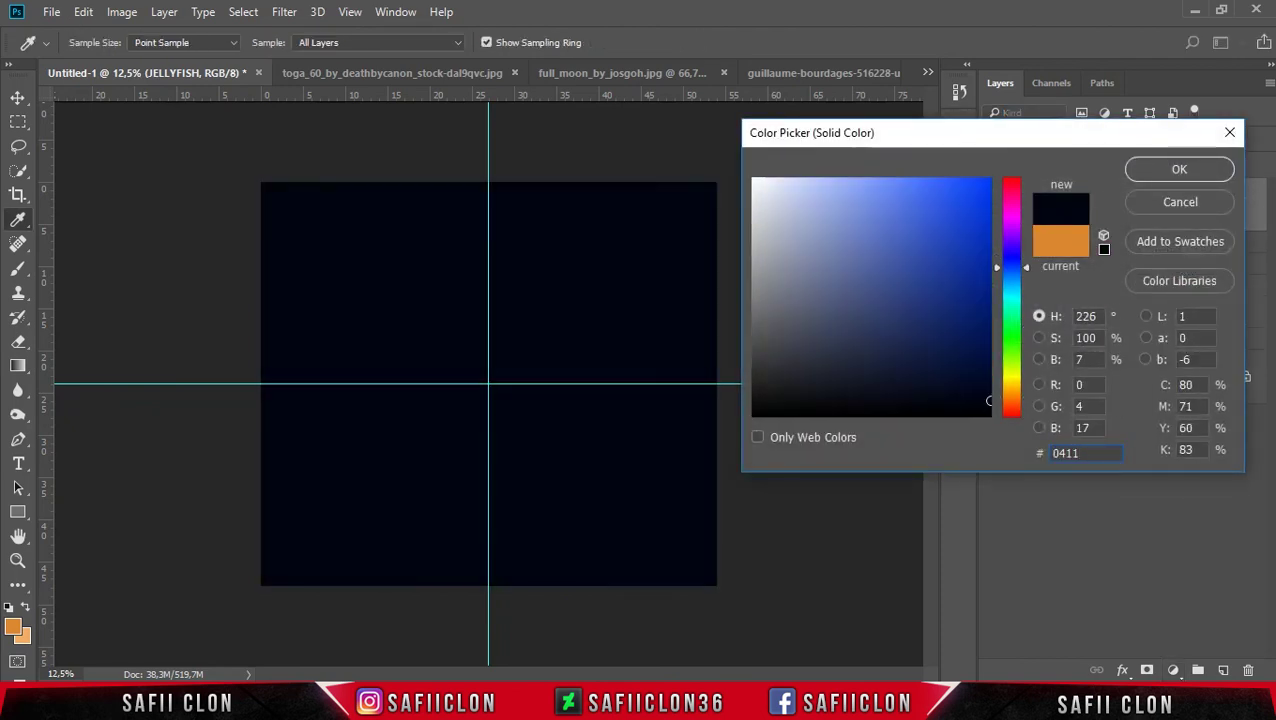
type("2d")
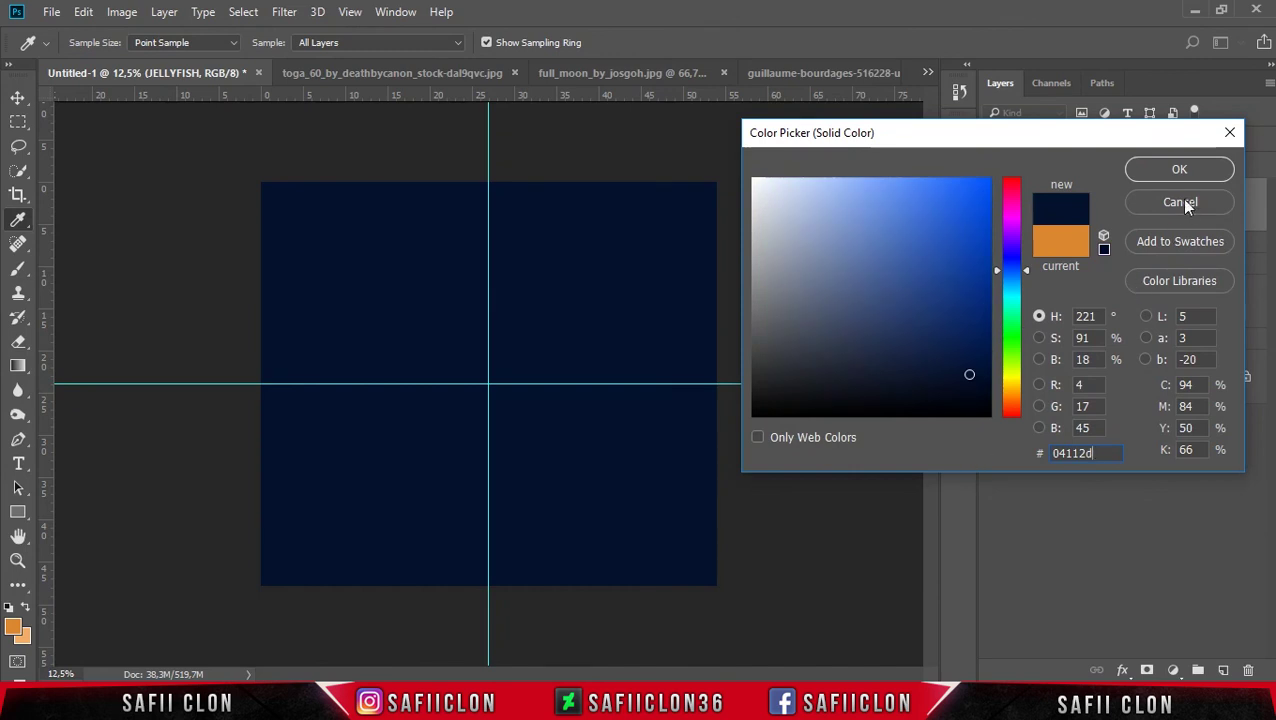
left_click(1187, 176)
left_click(1191, 138)
left_click_drag(1163, 166, 1134, 167)
left_click(1102, 210)
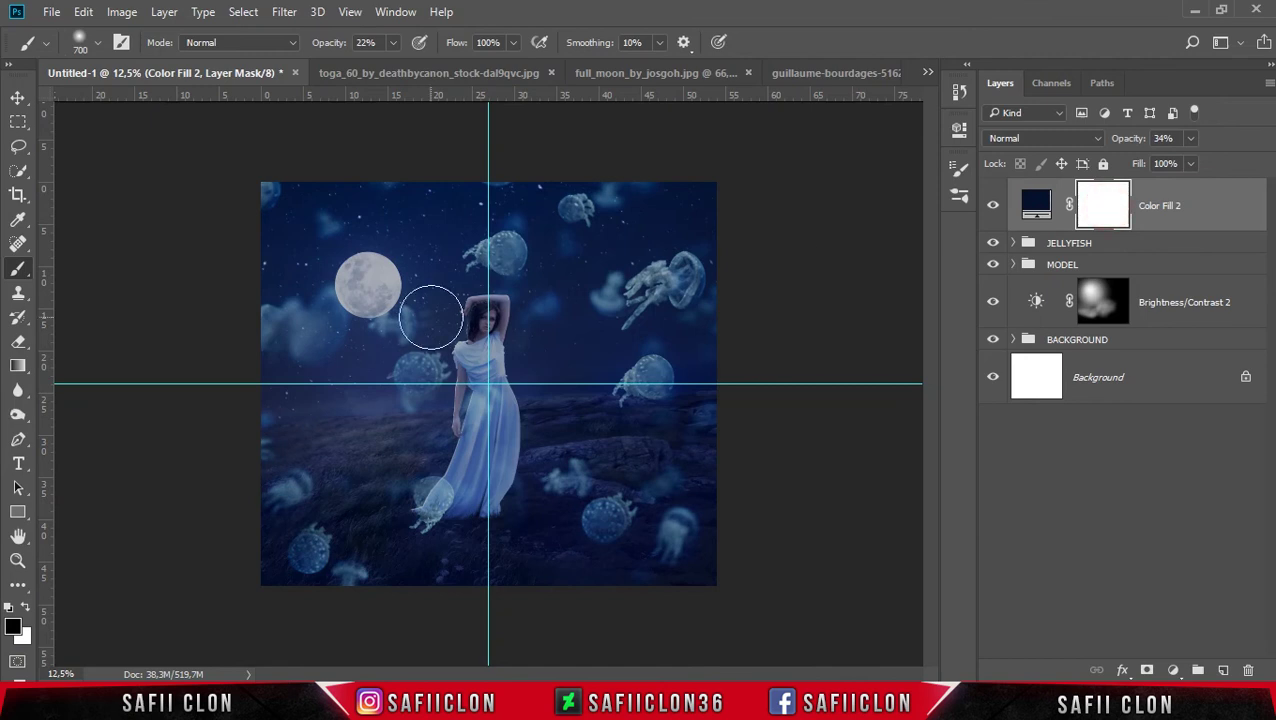
Step: Set up a soft Brush at 82% opacity and roughly 2800–2900 px size
right_click(20, 272)
left_click(81, 266)
left_click(393, 42)
left_click_drag(395, 64, 448, 70)
left_click(483, 14)
key("bracketright")
left_click(98, 47)
left_click_drag(213, 105, 216, 106)
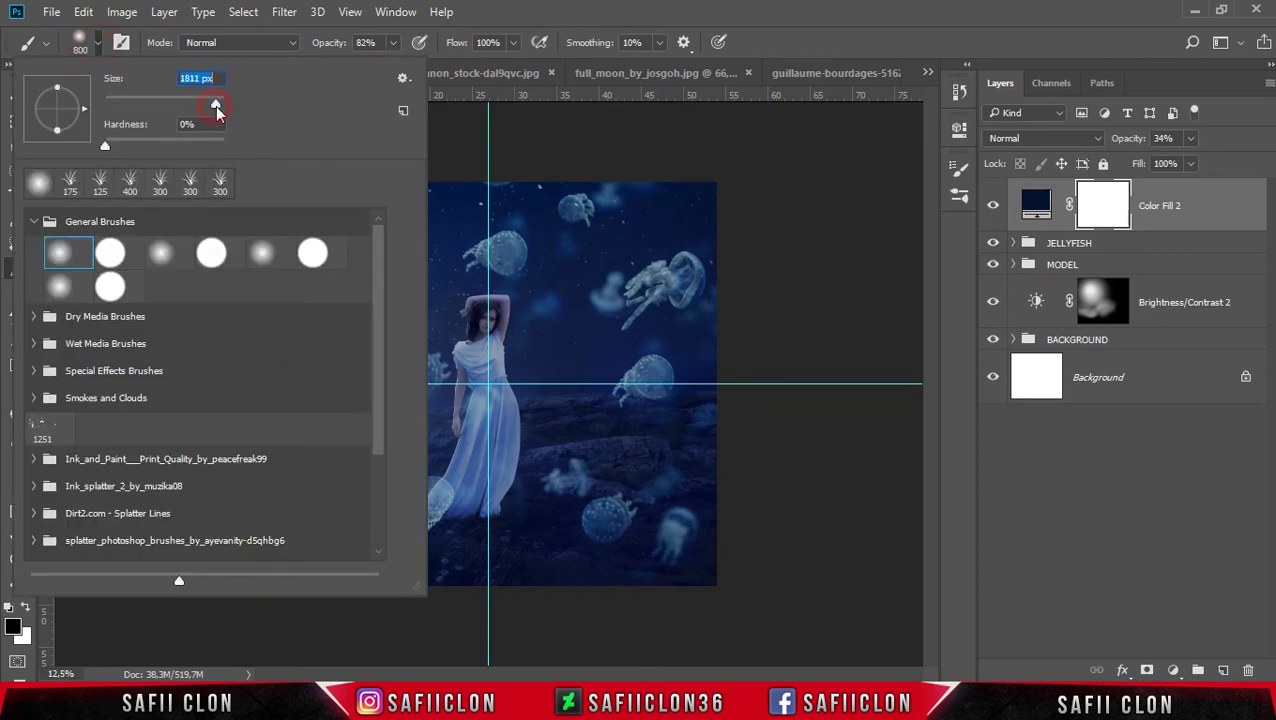
type("2800")
key("Return")
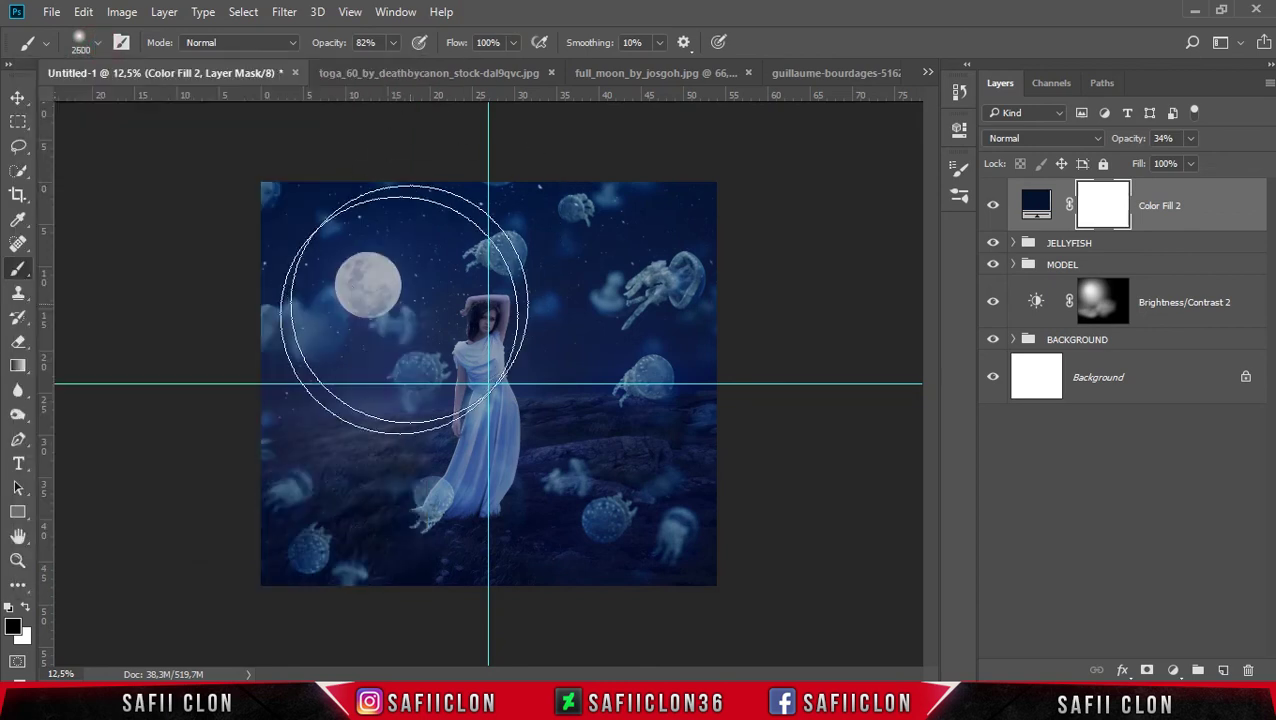
key("bracketright")
Step: Clear the navy fill off the moon and woman, then stamp visible layers into Layer 8
left_click(381, 312)
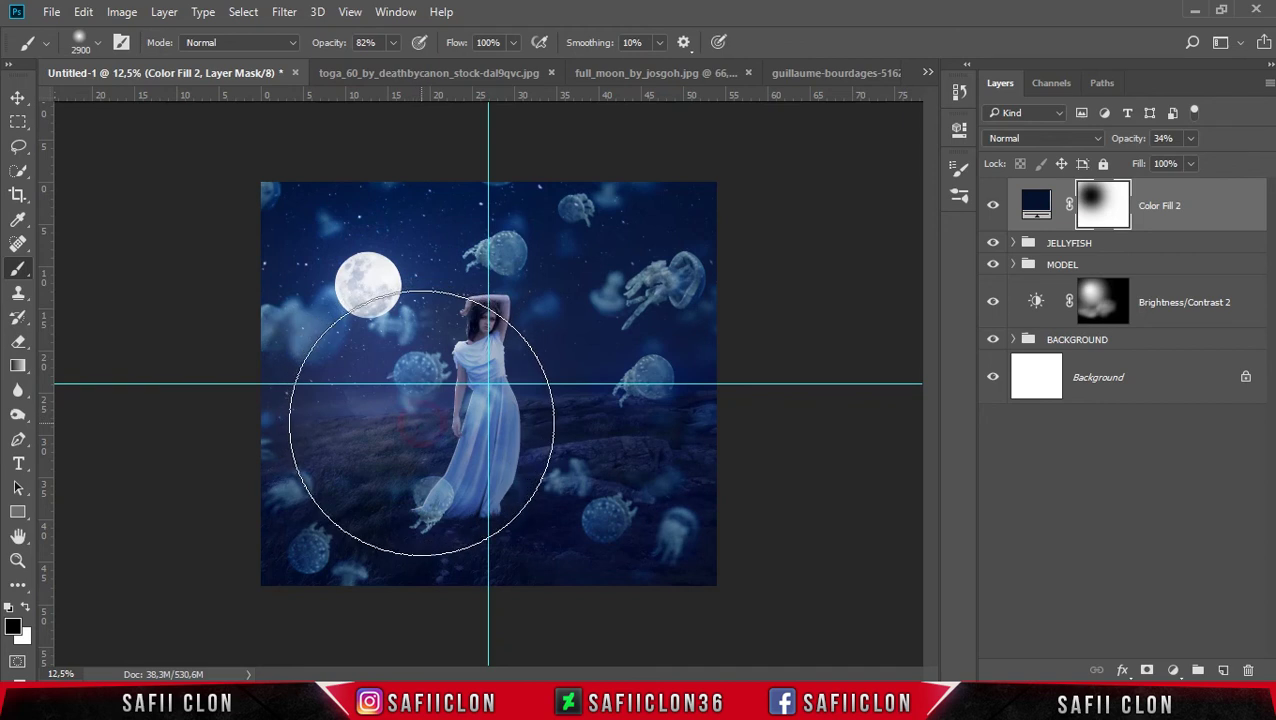
left_click(421, 422)
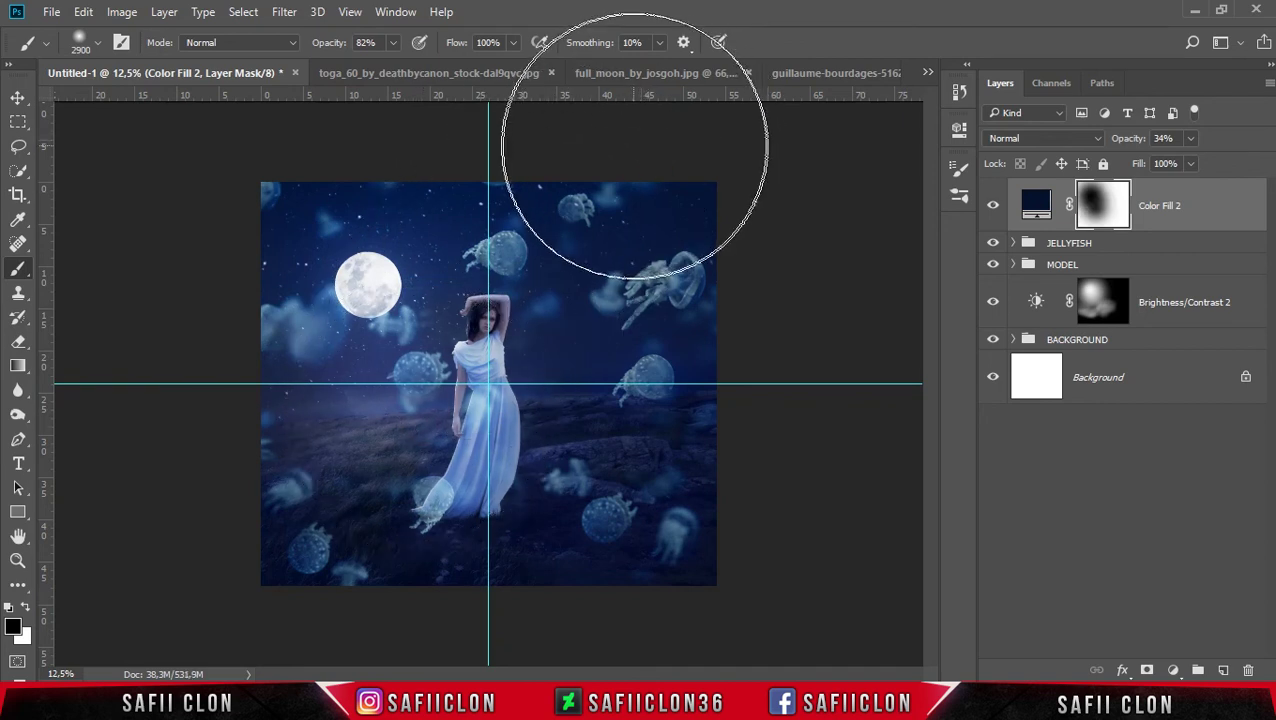
left_click(19, 102)
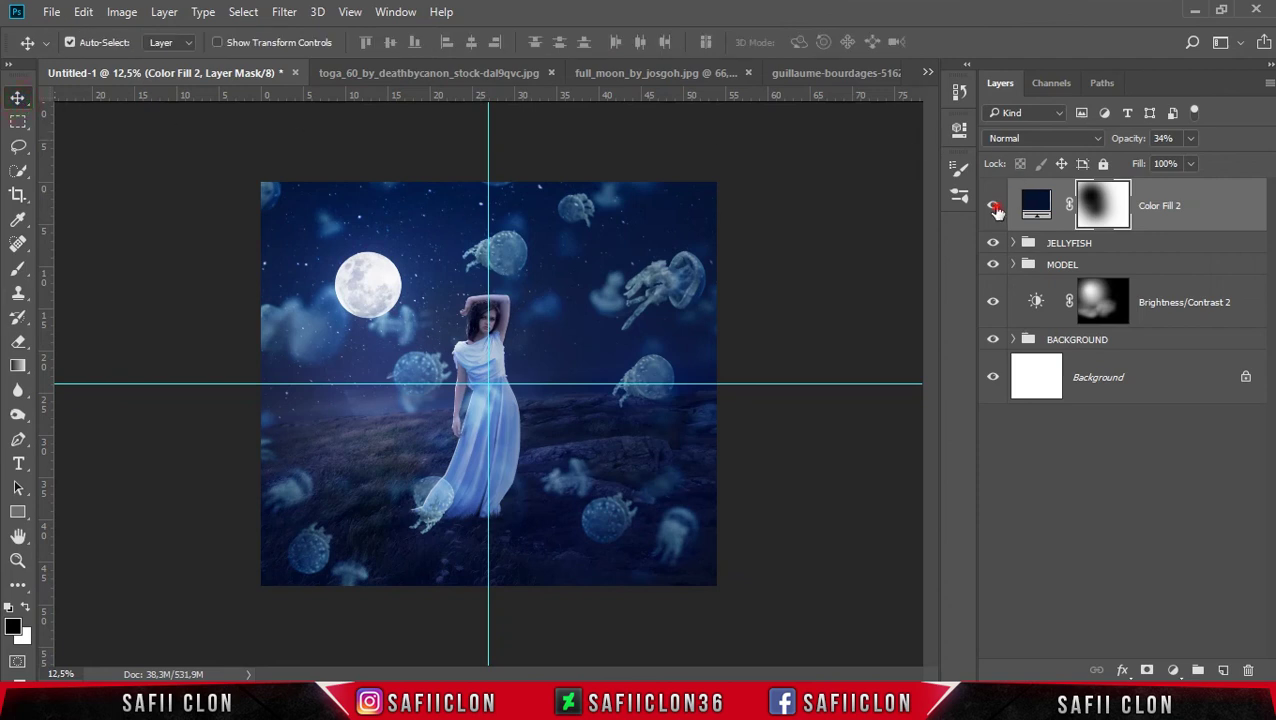
left_click(995, 207)
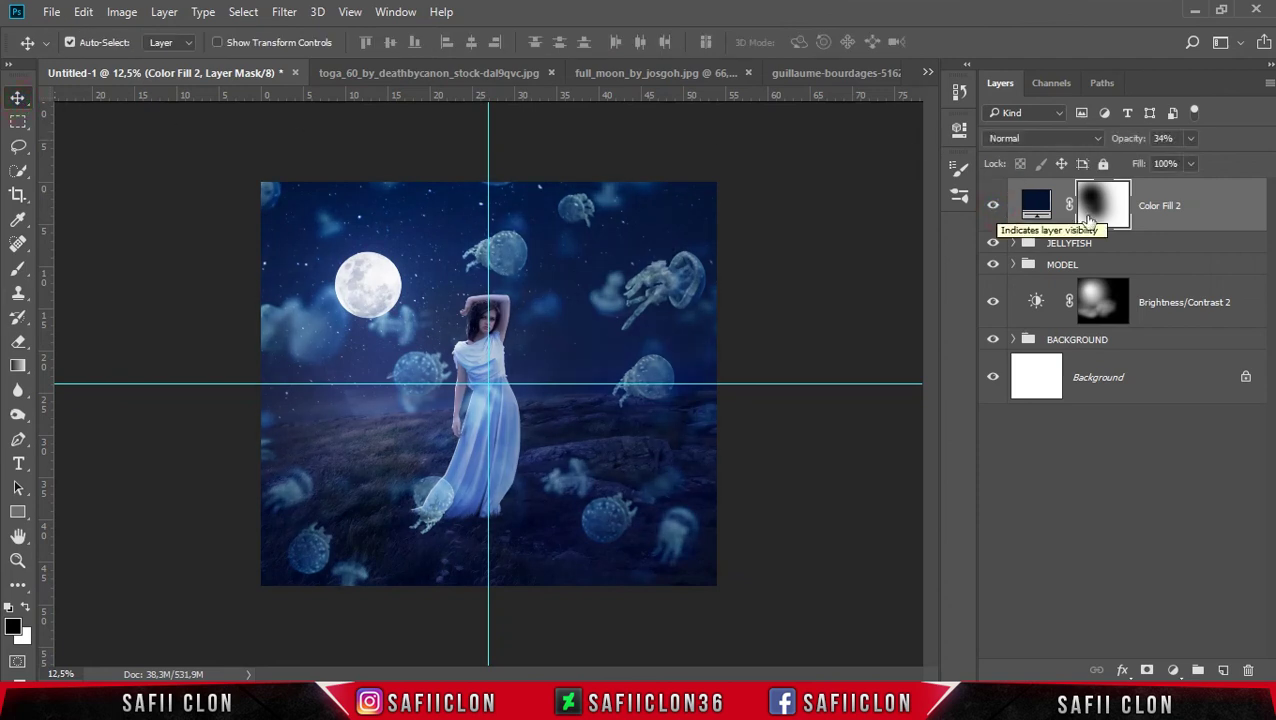
left_click(1232, 206)
key("ctrl+shift+alt+e")
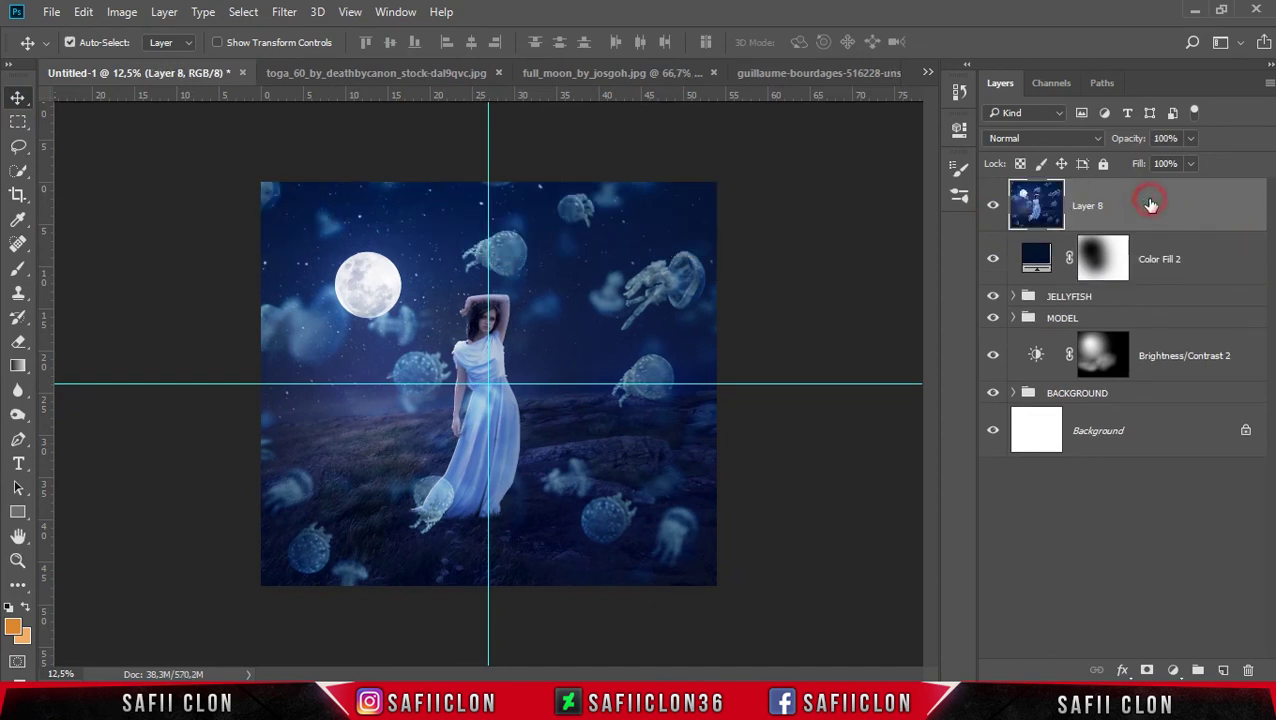
Step: Convert Layer 8 to a Smart Object and launch Nik Color Efex Pro 4 on it
right_click(1151, 202)
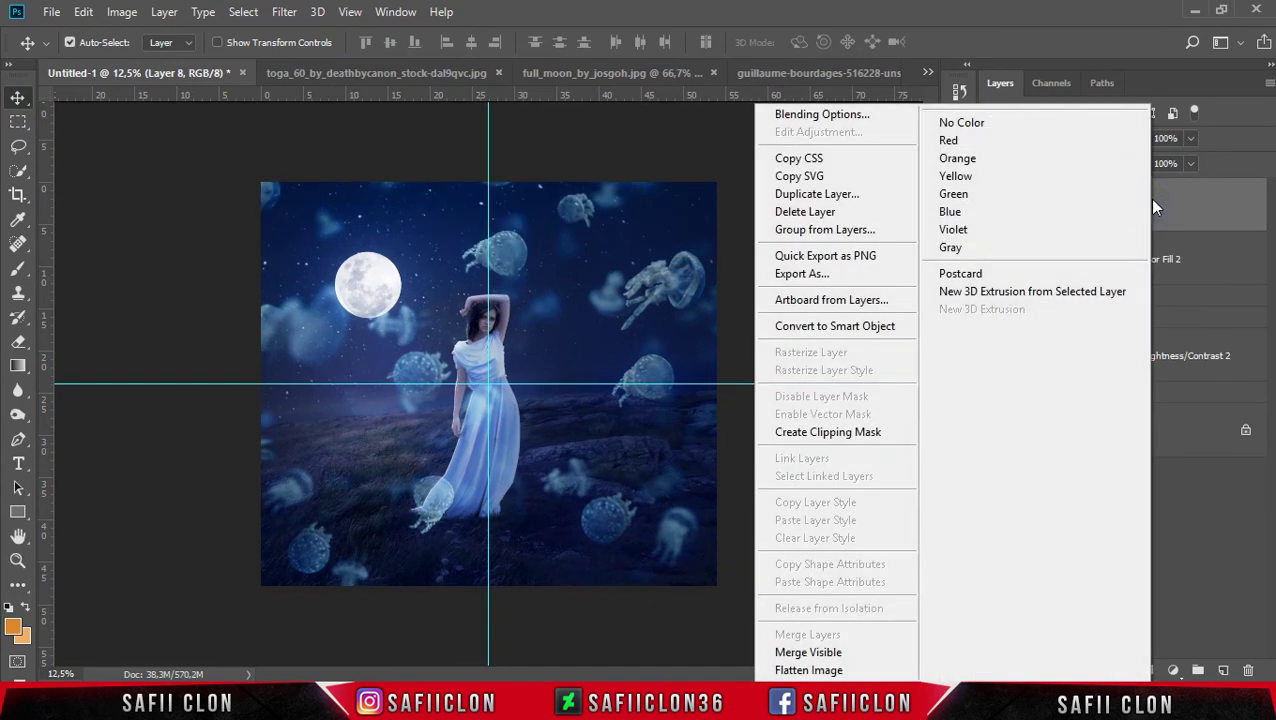
left_click(869, 328)
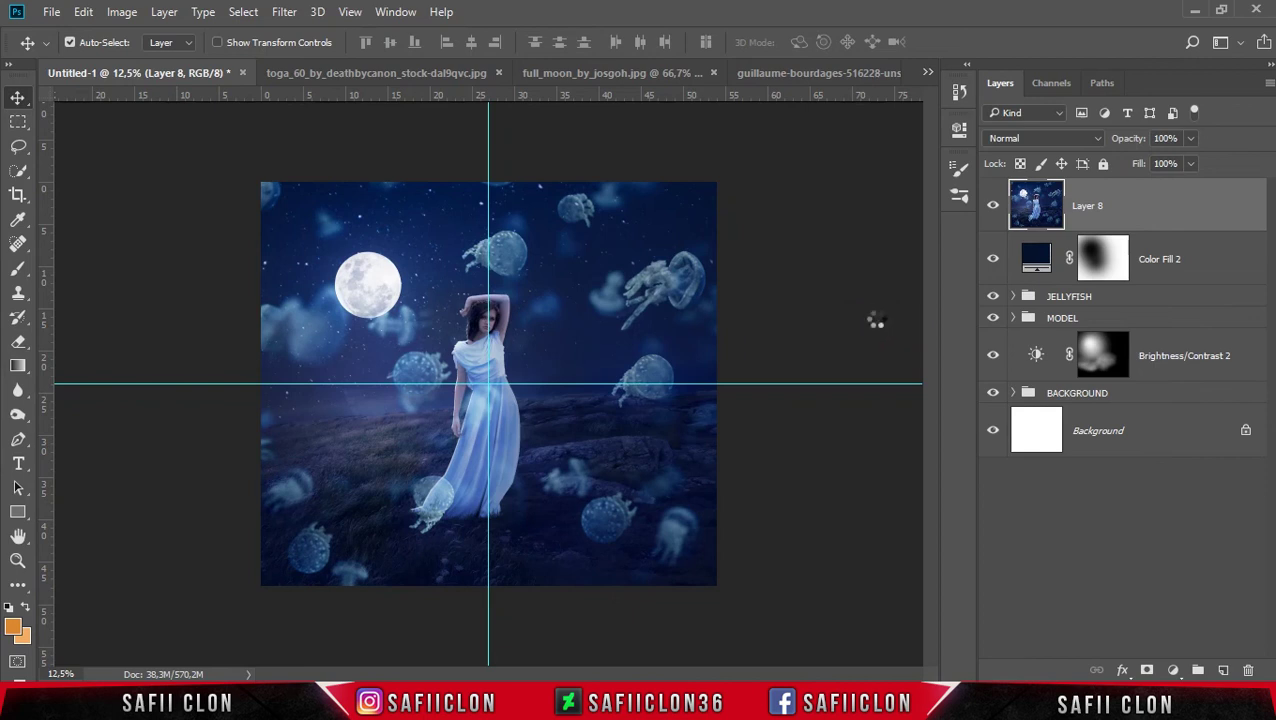
left_click(285, 12)
mouse_move(319, 405)
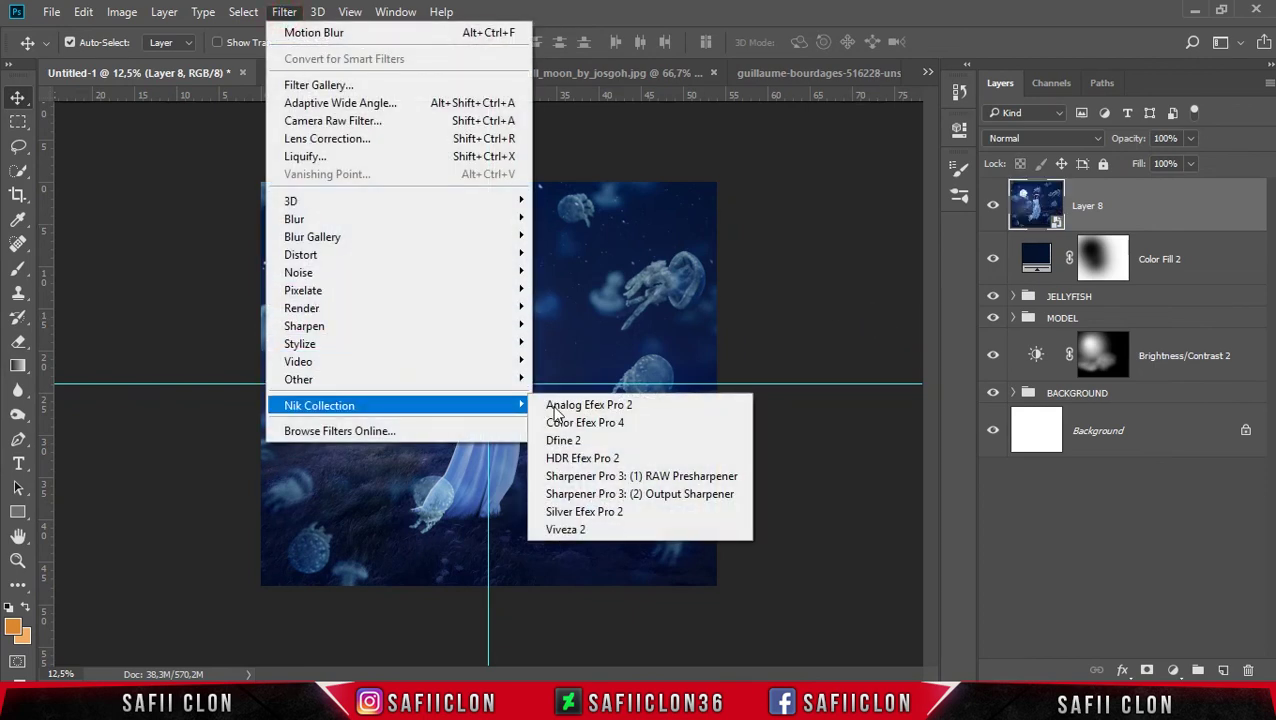
left_click(612, 424)
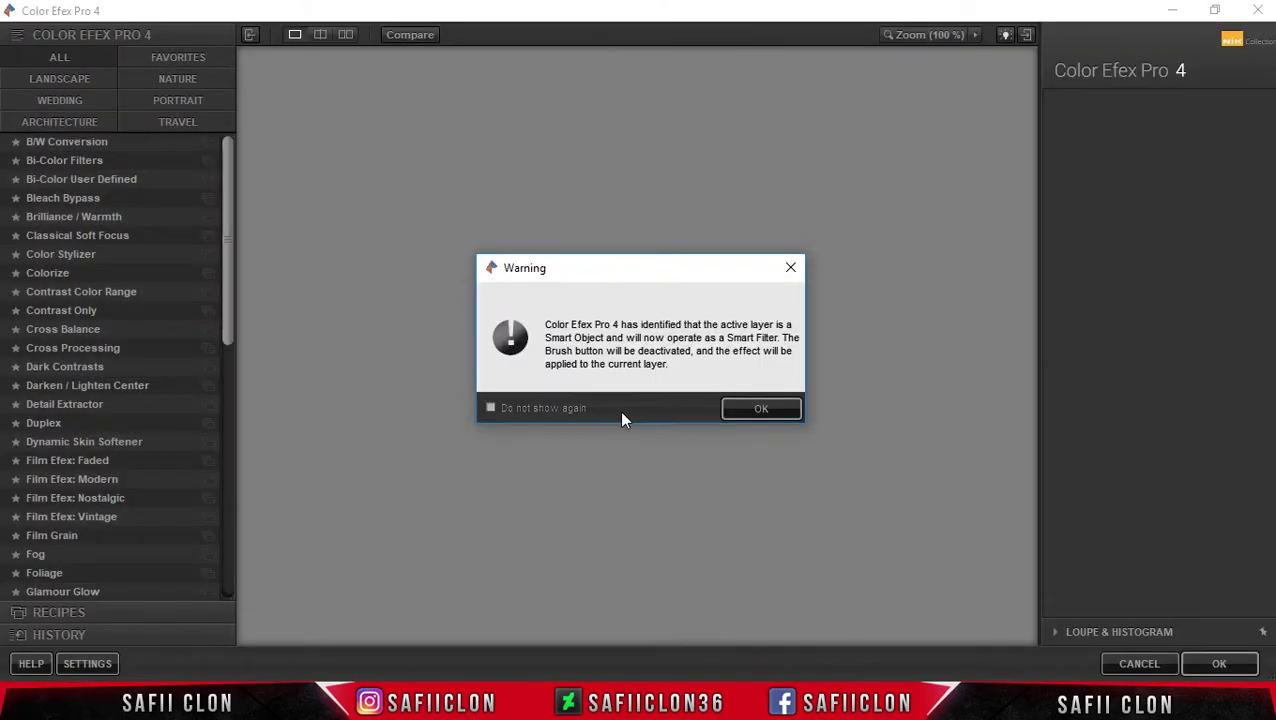
Step: Apply Cross Processing using method L03 with slightly raised strength
left_click(780, 410)
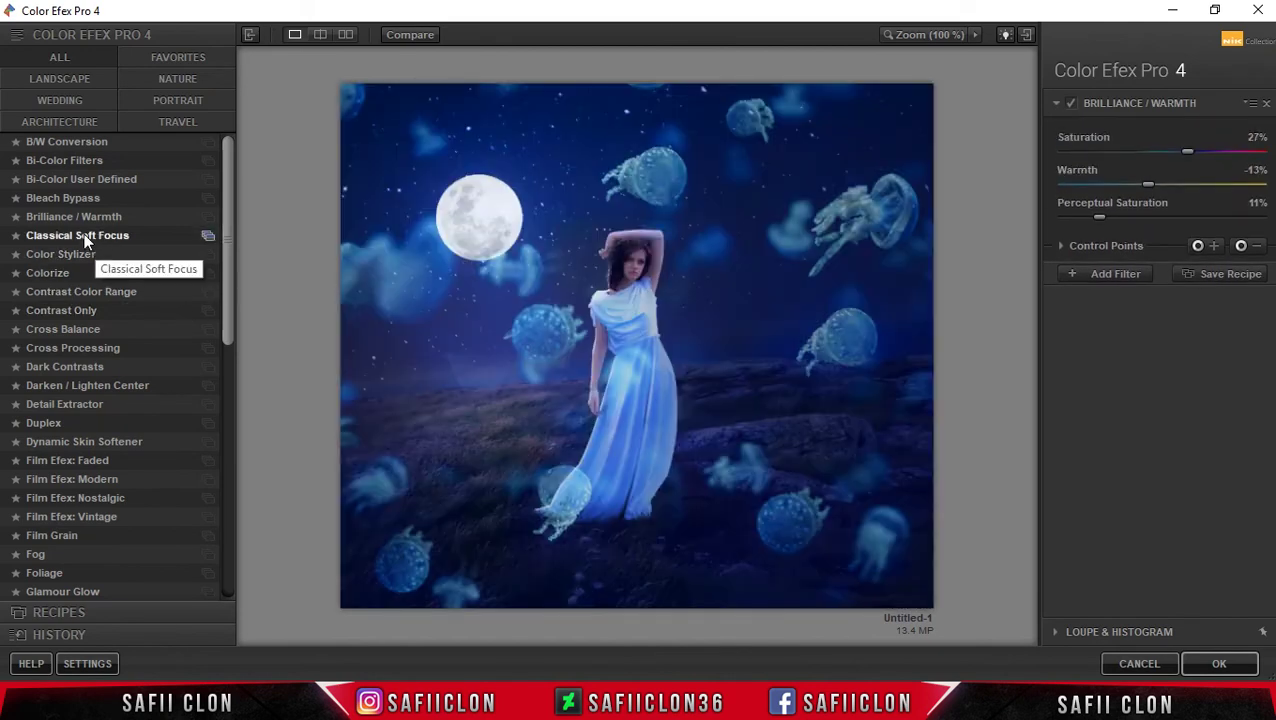
left_click(66, 346)
left_click(1236, 146)
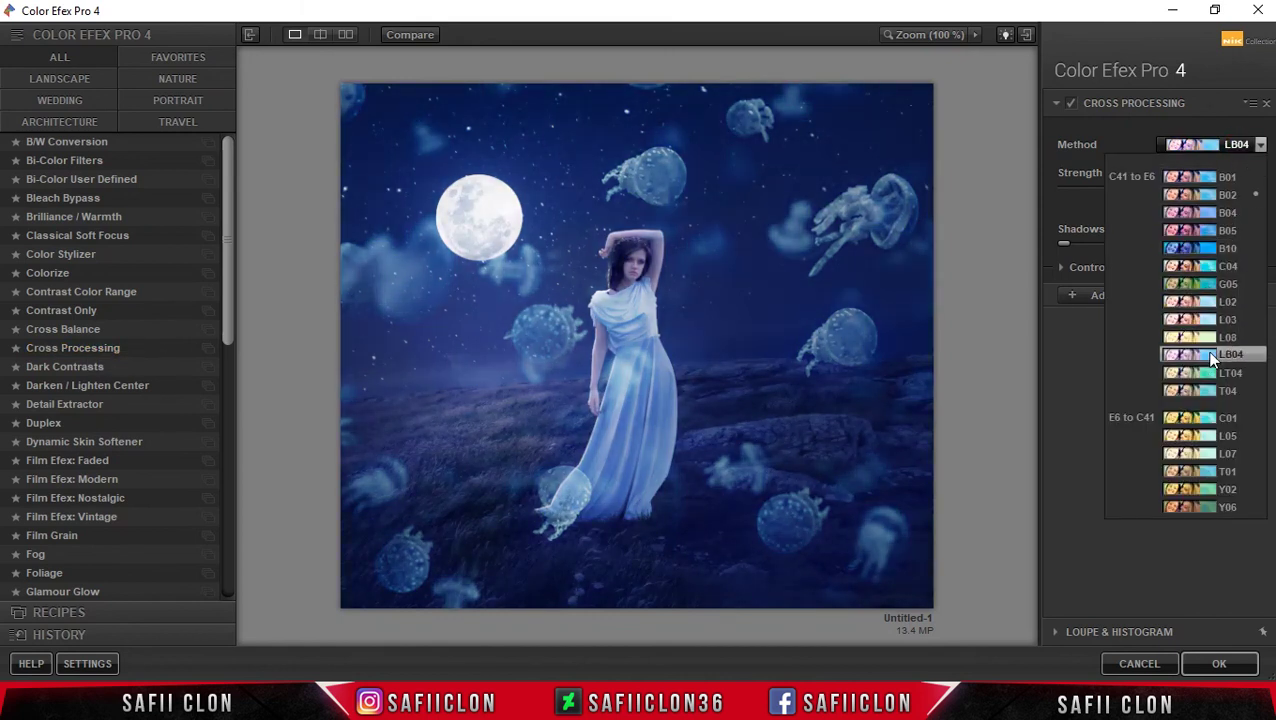
left_click(1207, 328)
left_click(1128, 189)
left_click_drag(1135, 194, 1145, 193)
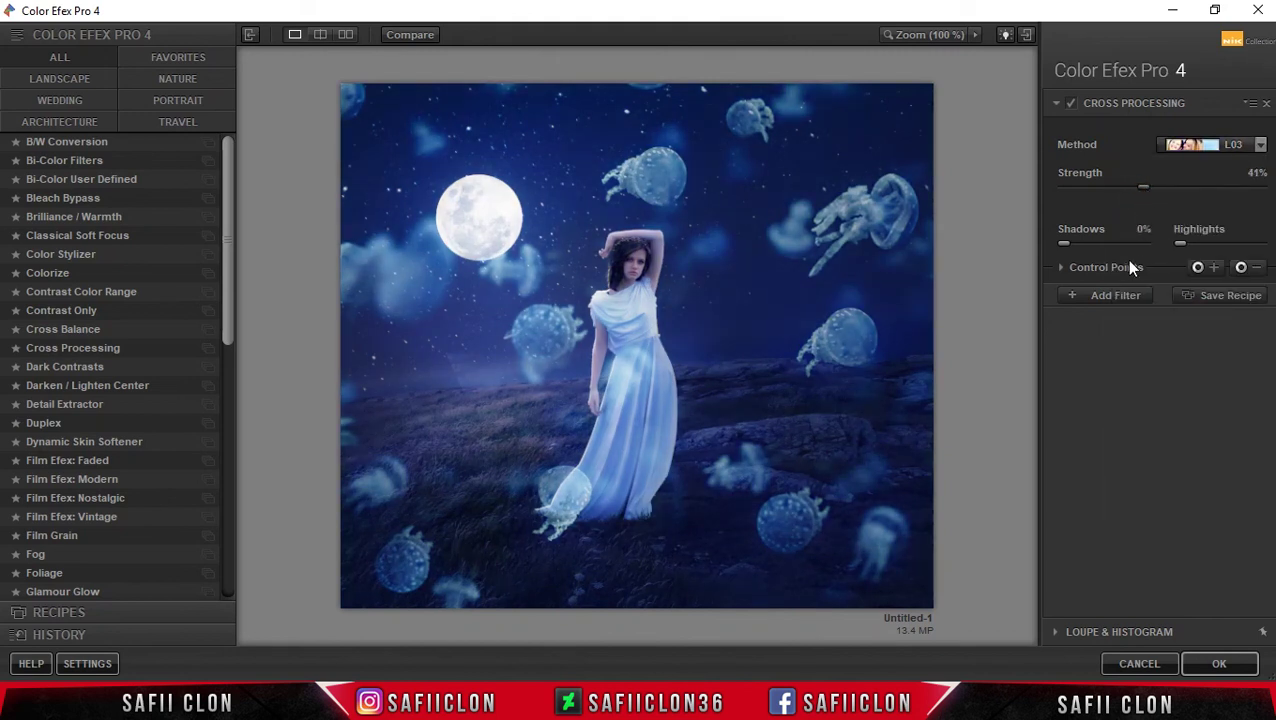
Step: Stack Classical Soft Focus method 1 at 21% diffused detail, 47% strength, -9% brightness, and apply
left_click(1121, 298)
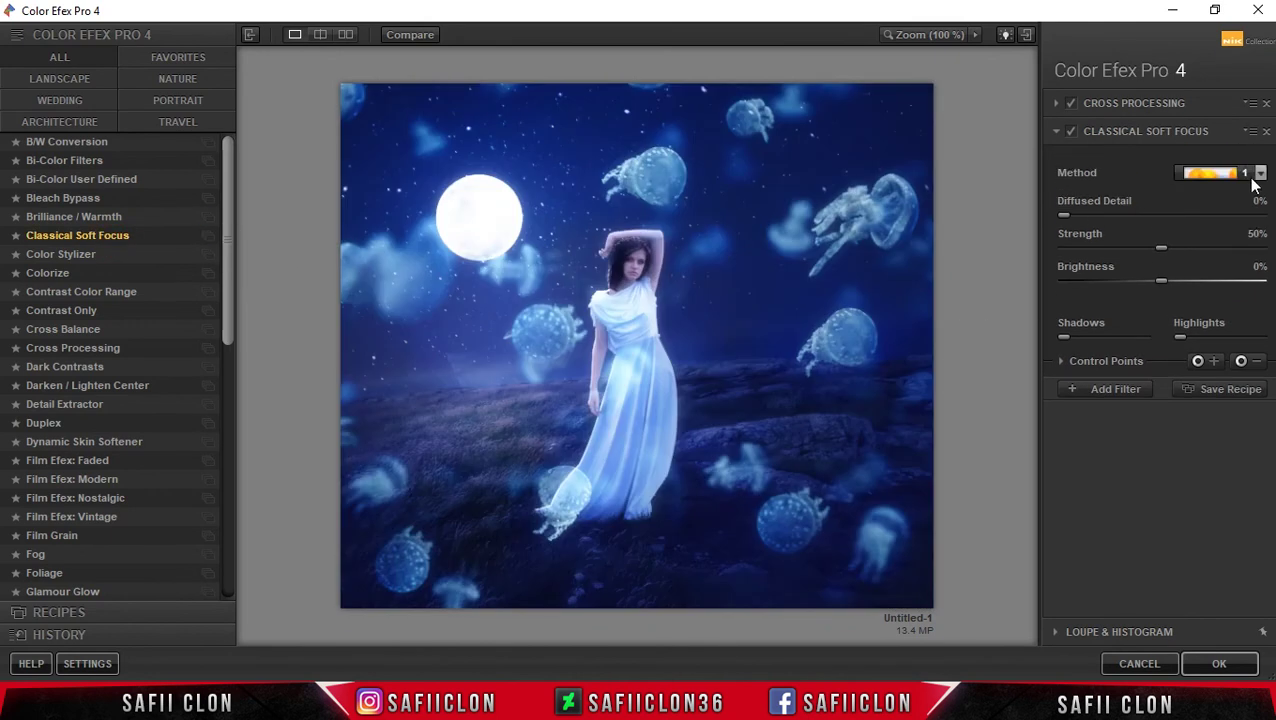
left_click(1260, 173)
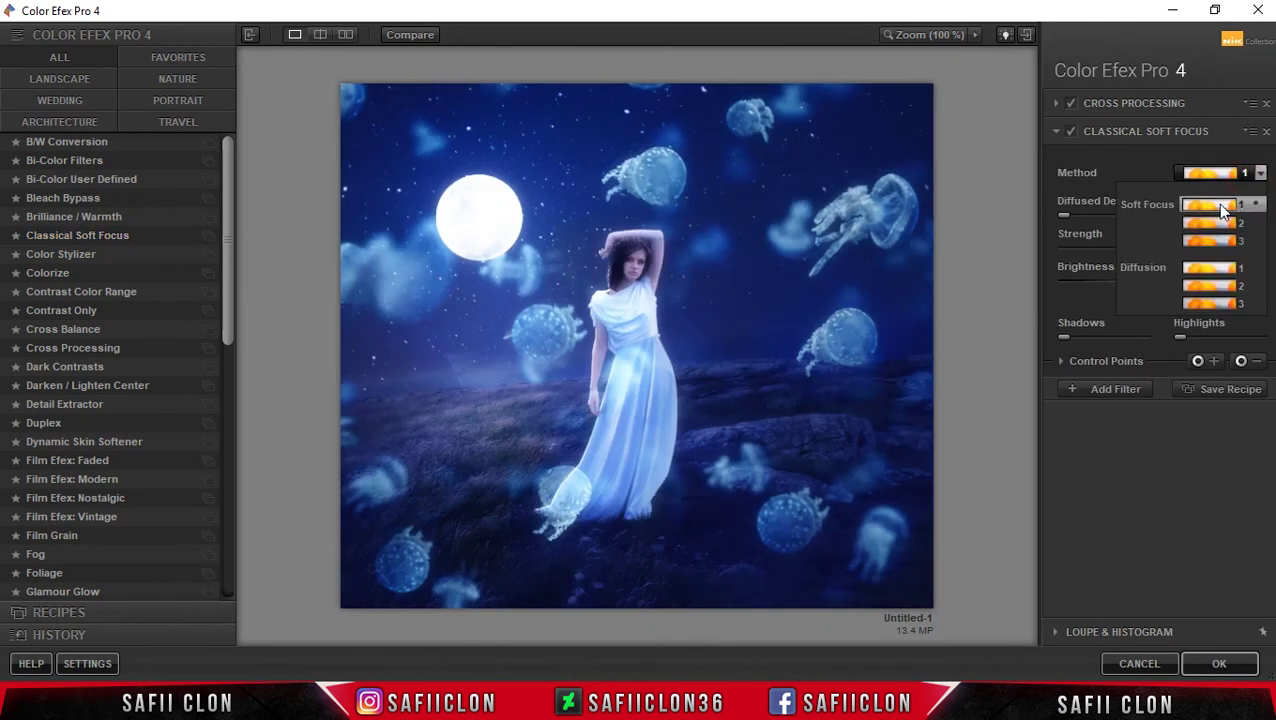
left_click(1220, 206)
left_click_drag(1091, 215, 1104, 215)
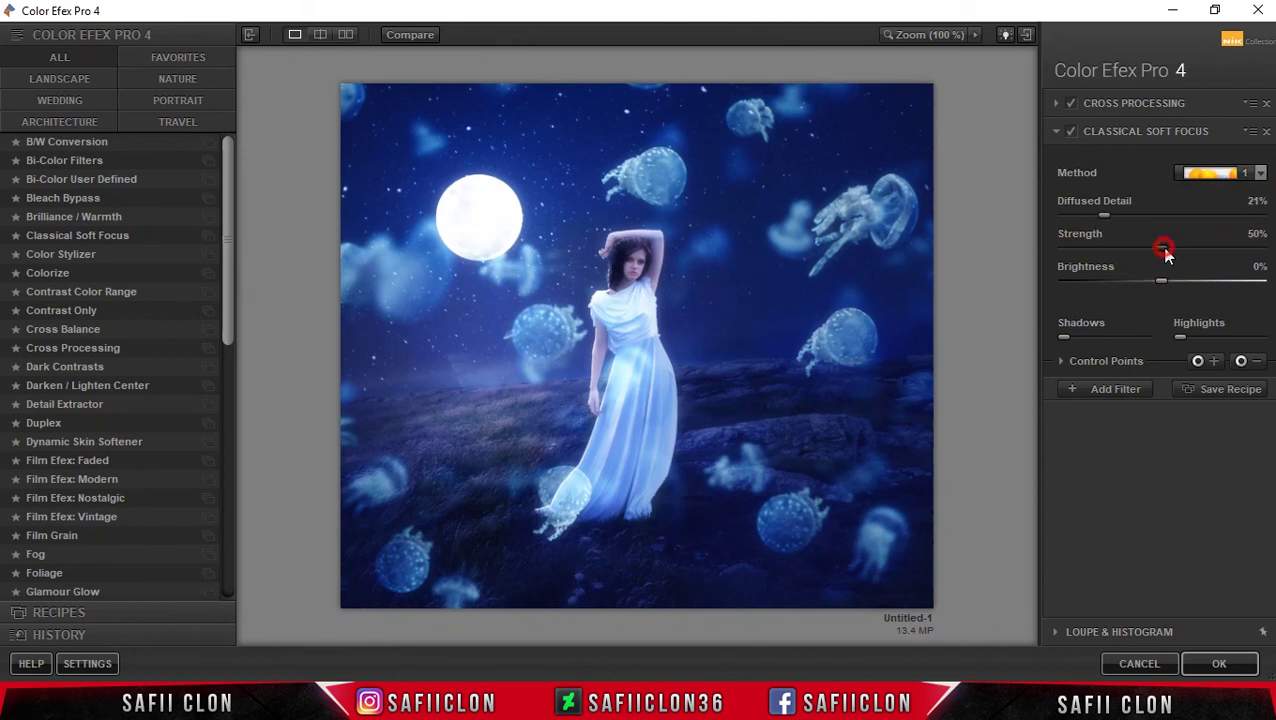
mouse_move(1166, 248)
left_mouse_down()
mouse_move(1226, 248)
mouse_move(1160, 251)
mouse_move(1153, 281)
left_mouse_up()
left_click(1227, 672)
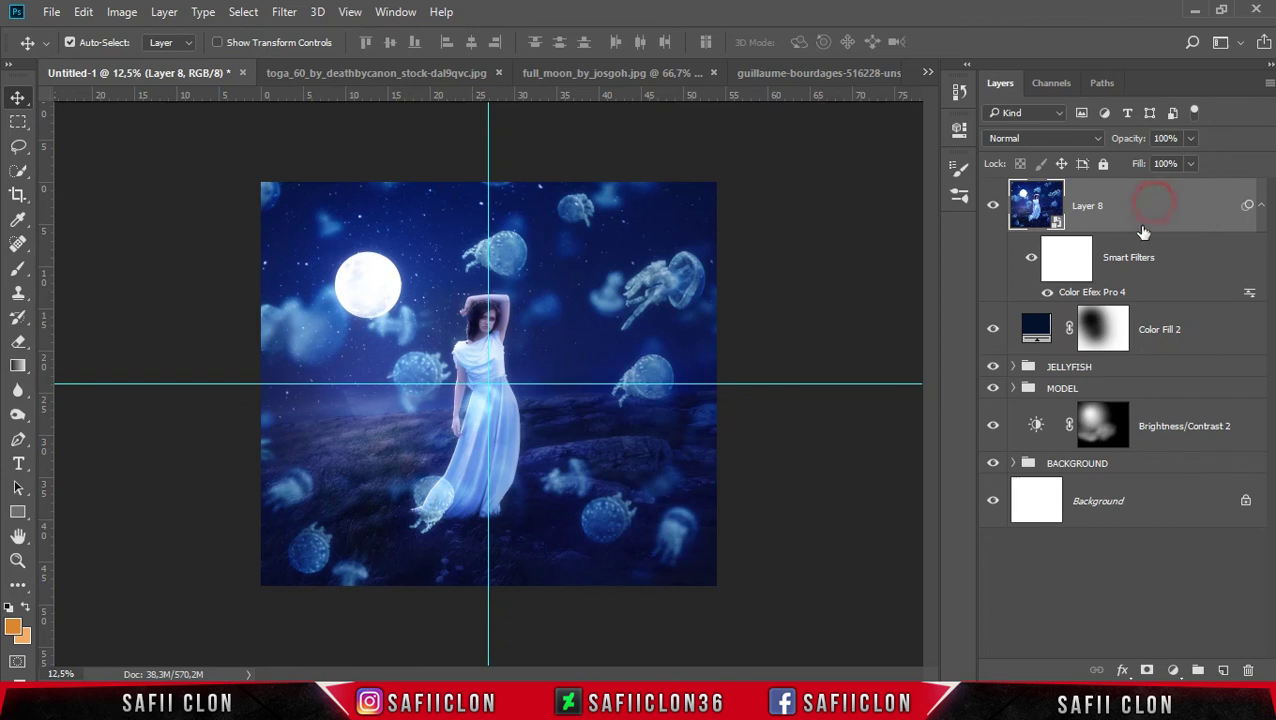
Step: Add a layer mask to Layer 8 and set a moon-sized Brush at 33% opacity
left_click(1148, 671)
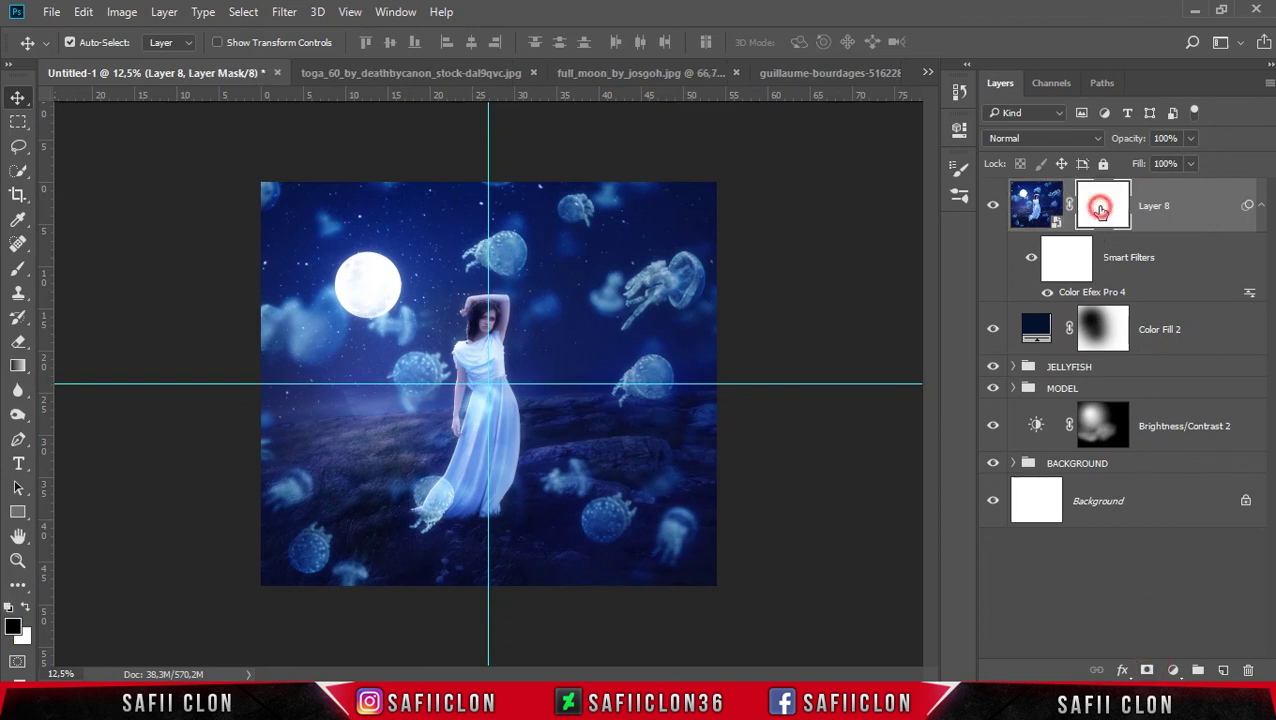
left_click(18, 268)
left_click(90, 266)
key("ctrl+plus")
left_click(98, 40)
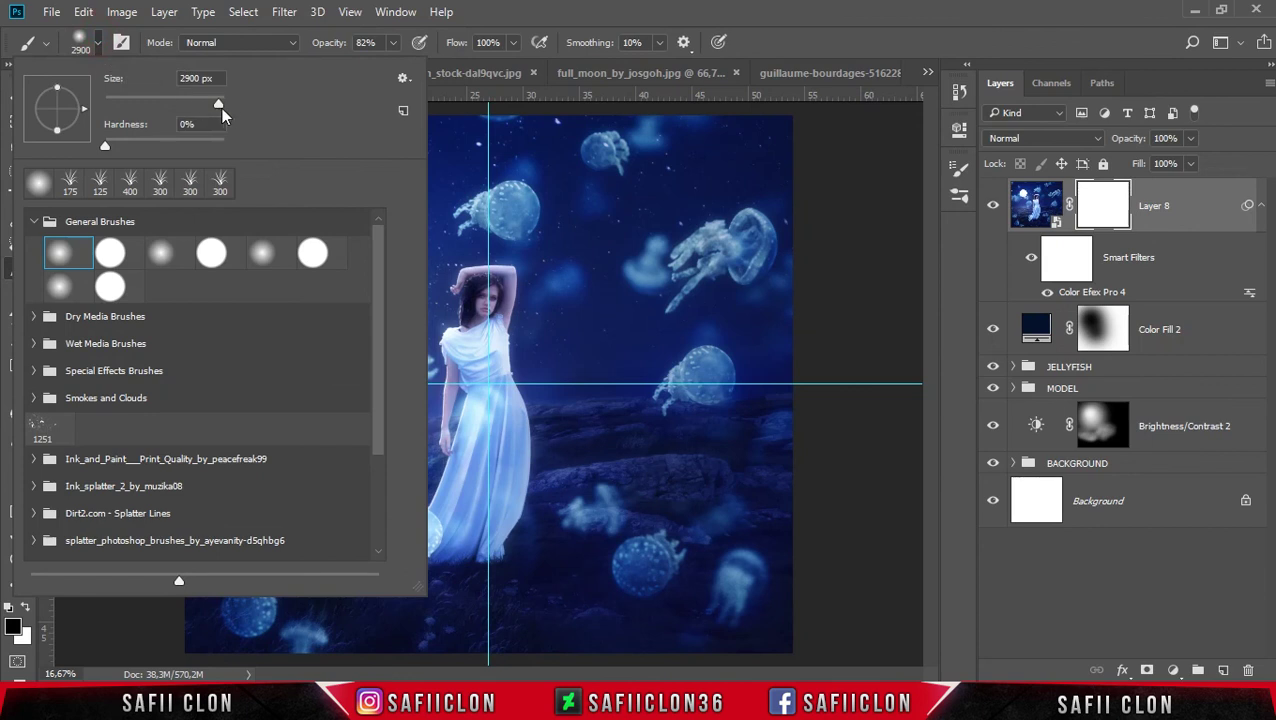
left_click_drag(219, 105, 199, 106)
left_click(394, 44)
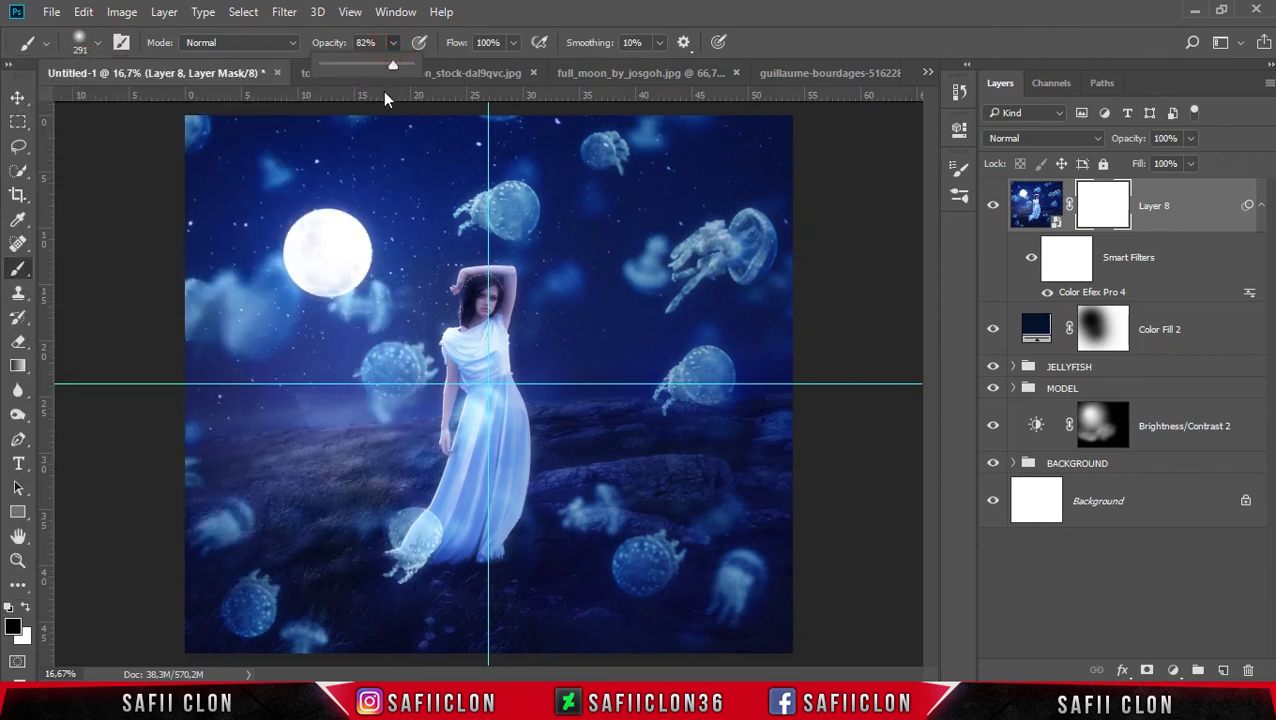
left_click_drag(354, 65, 348, 65)
Step: Paint the Color Efex glow off the moon and compare the result with the filter toggled
left_click(328, 228)
mouse_move(328, 228)
left_mouse_down()
mouse_move(307, 233)
mouse_move(322, 271)
mouse_move(348, 245)
mouse_move(352, 262)
mouse_move(325, 248)
mouse_move(350, 276)
mouse_move(350, 250)
mouse_move(310, 240)
mouse_move(305, 251)
mouse_move(340, 258)
left_mouse_up()
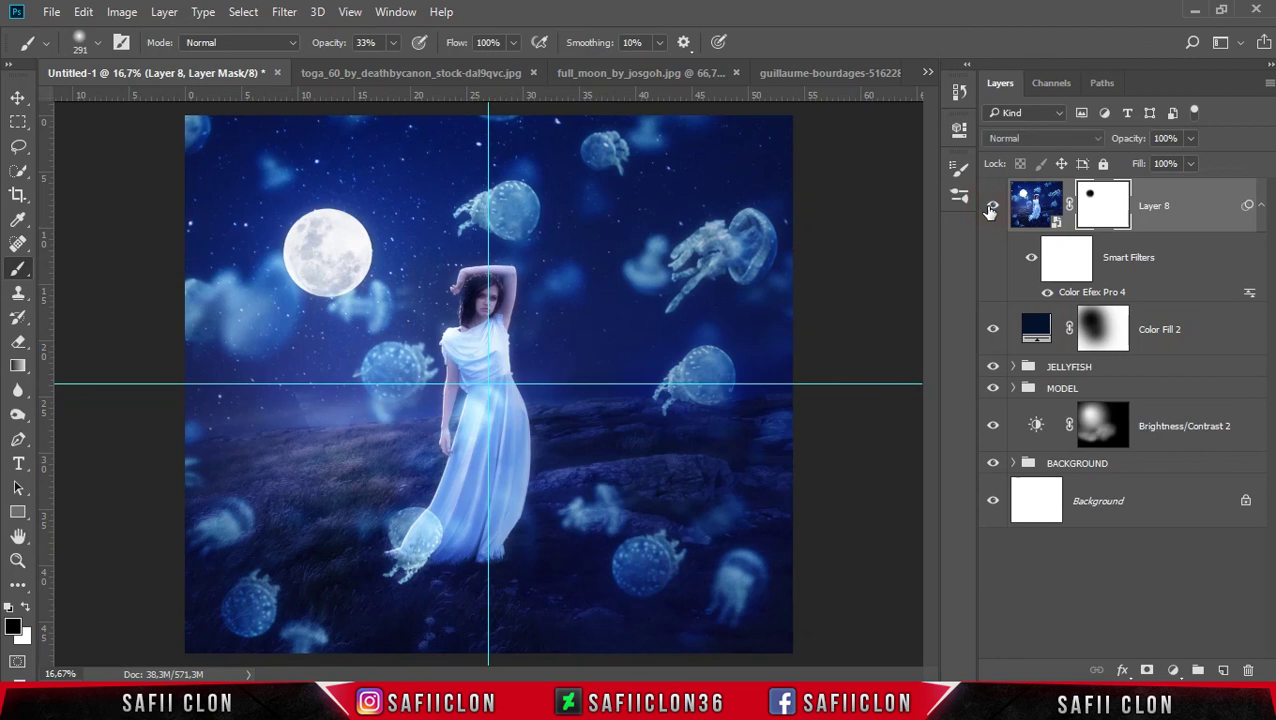
left_click(990, 208)
left_click(990, 209)
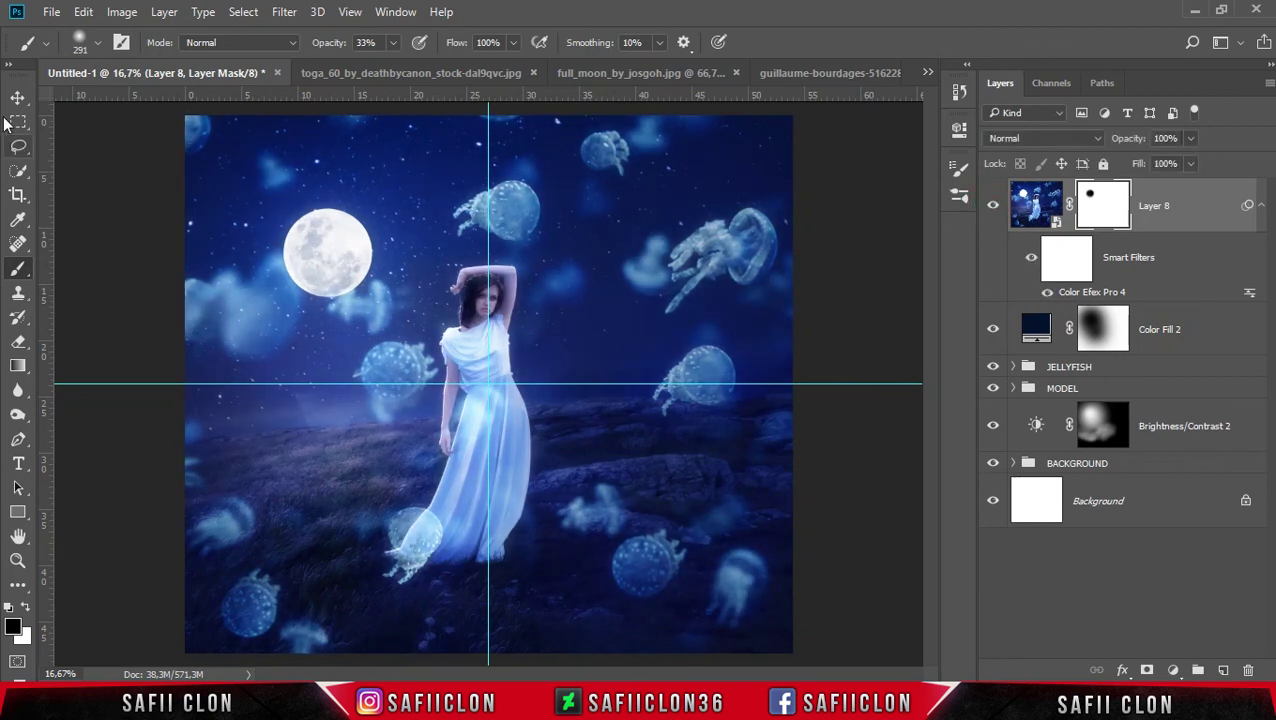
left_click(17, 97)
key("ctrl+plus")
key("ctrl+plus")
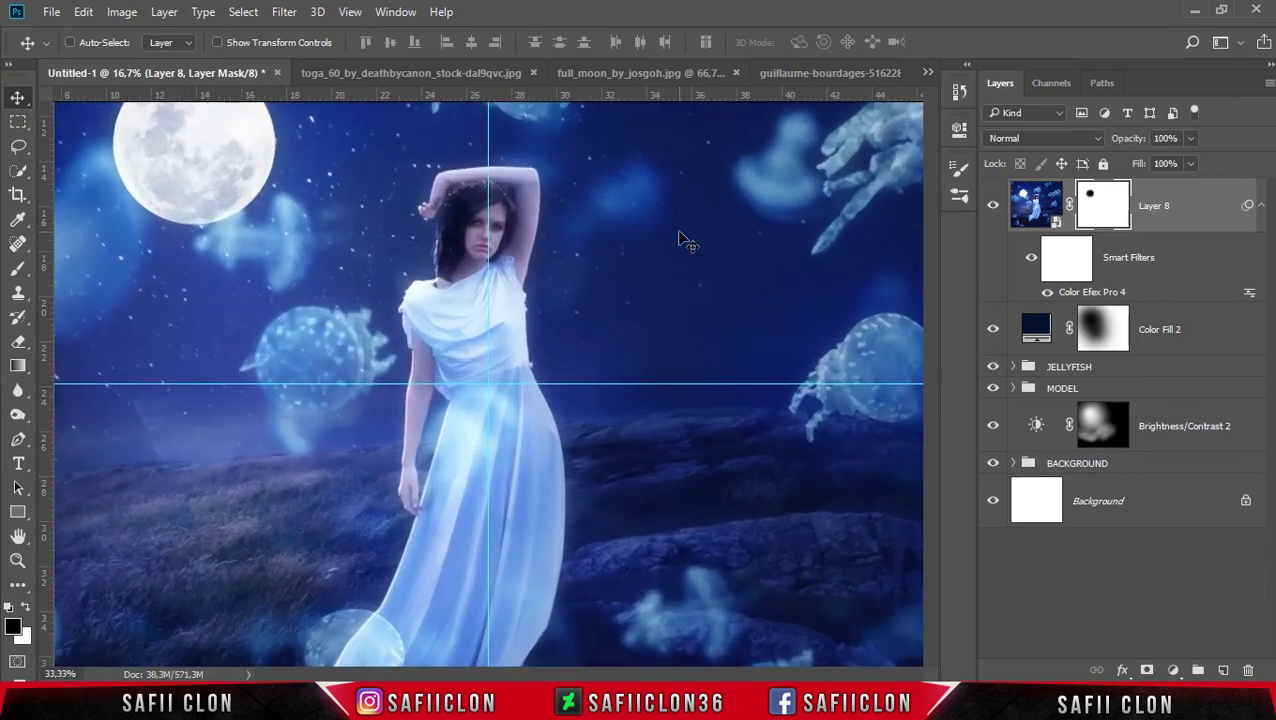
key("ctrl+plus")
key("ctrl+minus")
key("ctrl+minus")
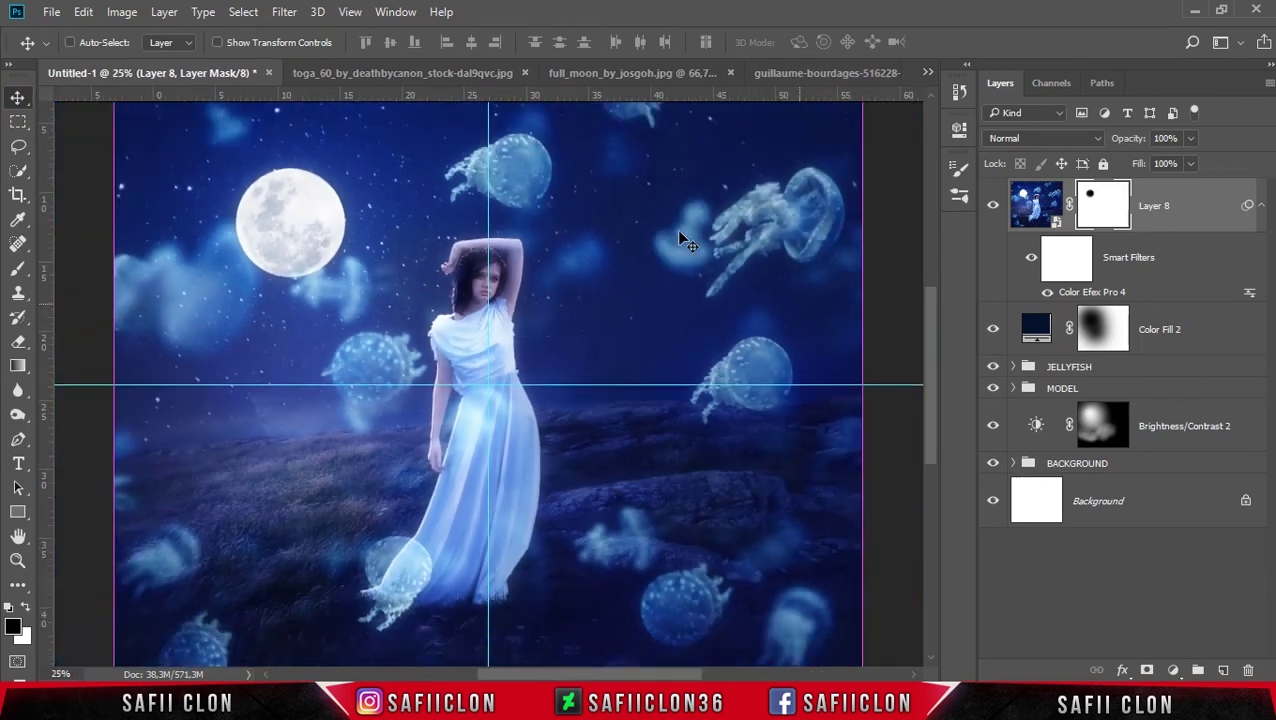
key("ctrl+minus")
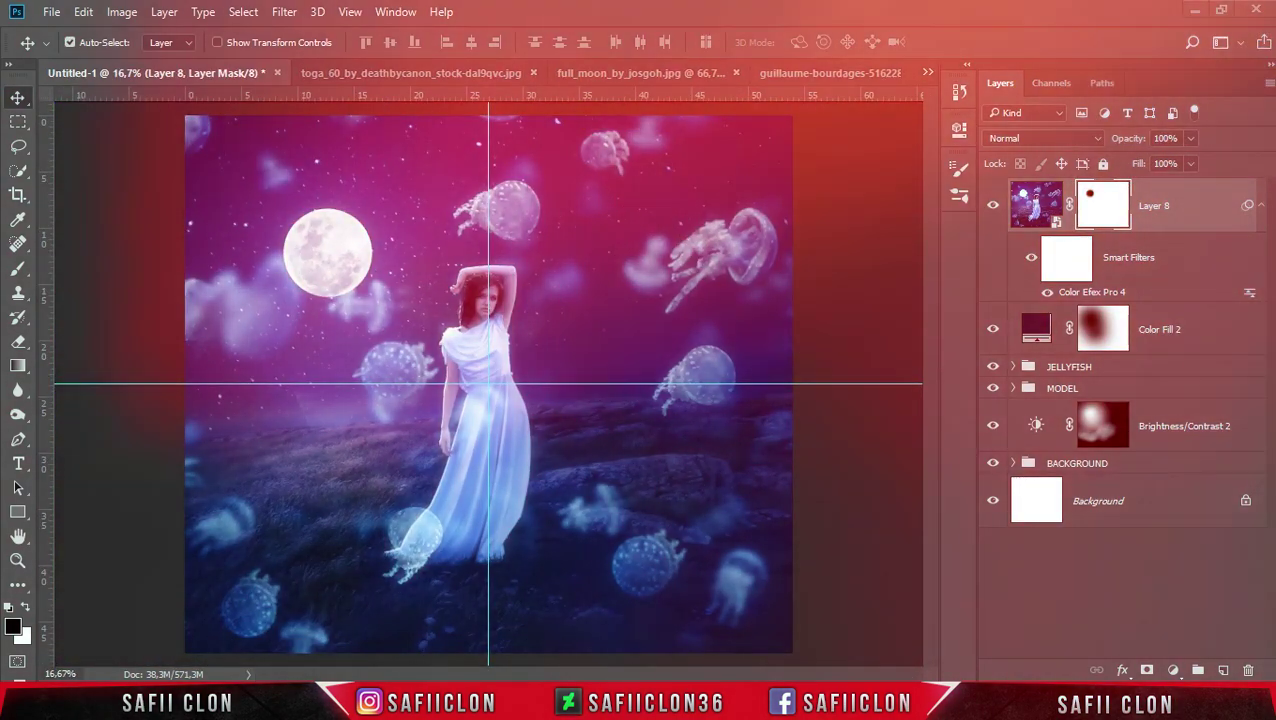